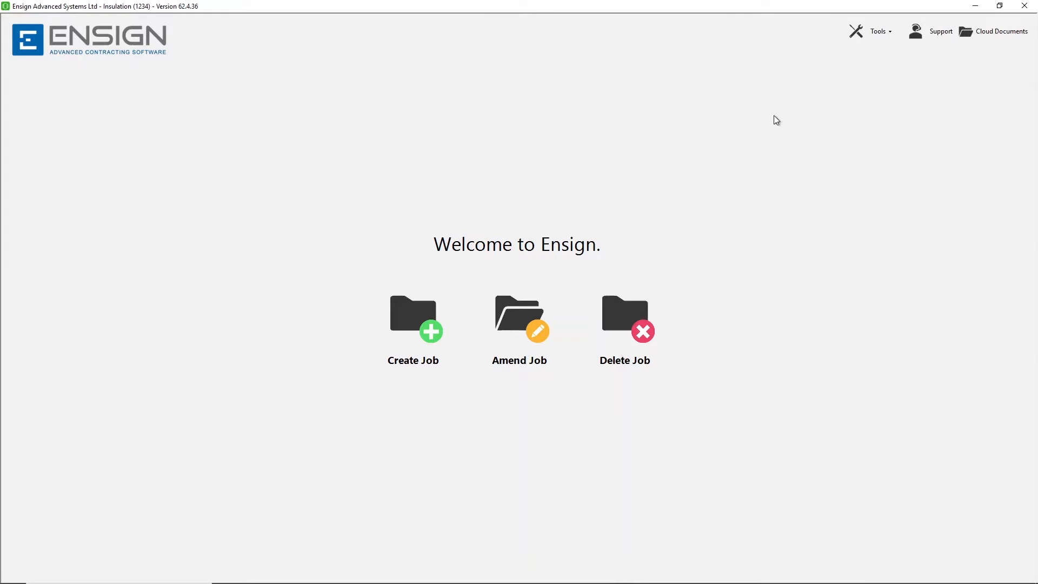
Look through the FAQ articles in the support window, and close it.
left_click(933, 32)
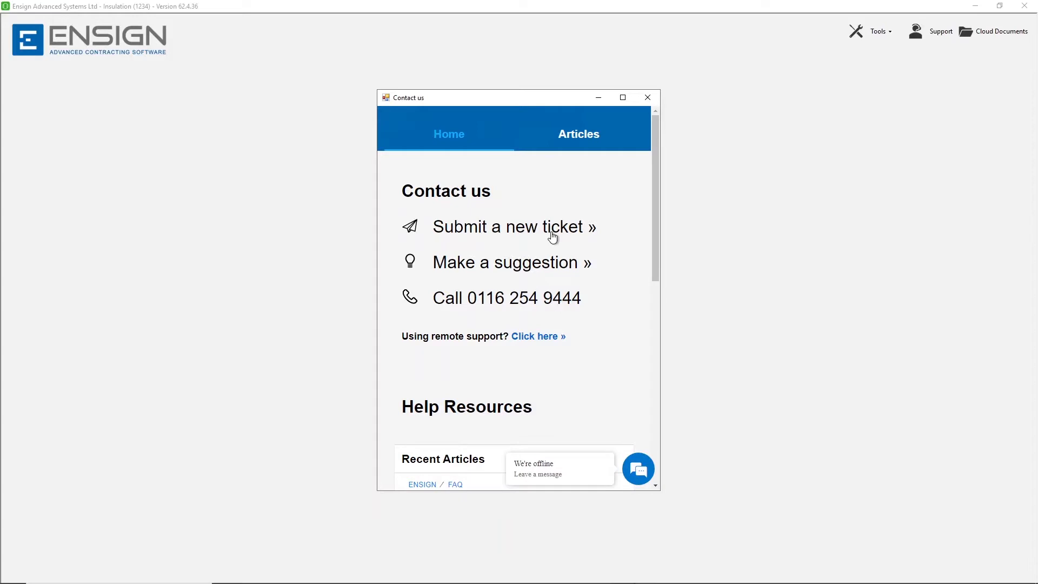
left_click(592, 135)
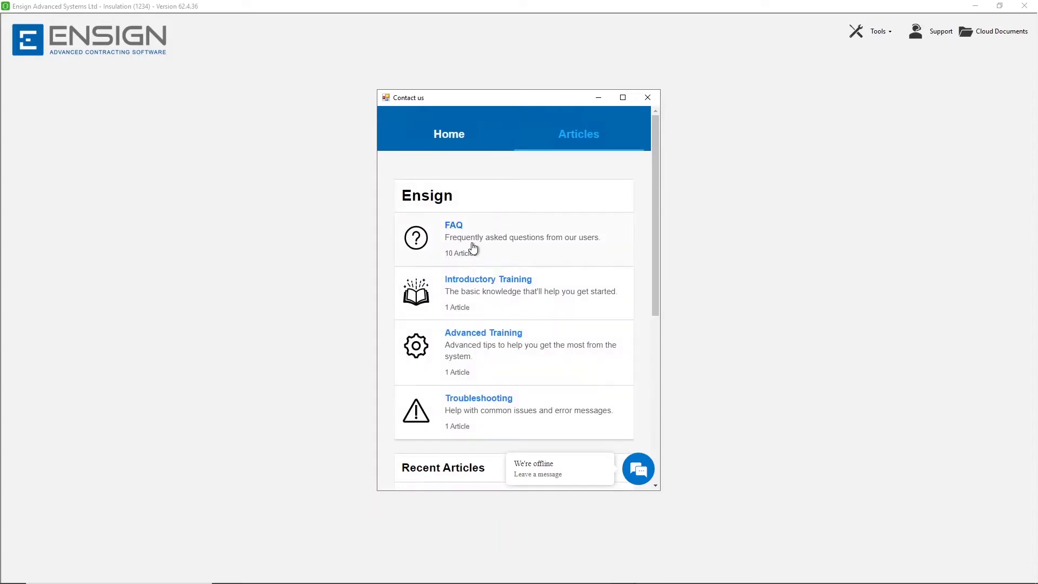
left_click(475, 253)
scroll(552, 243, "down", 2)
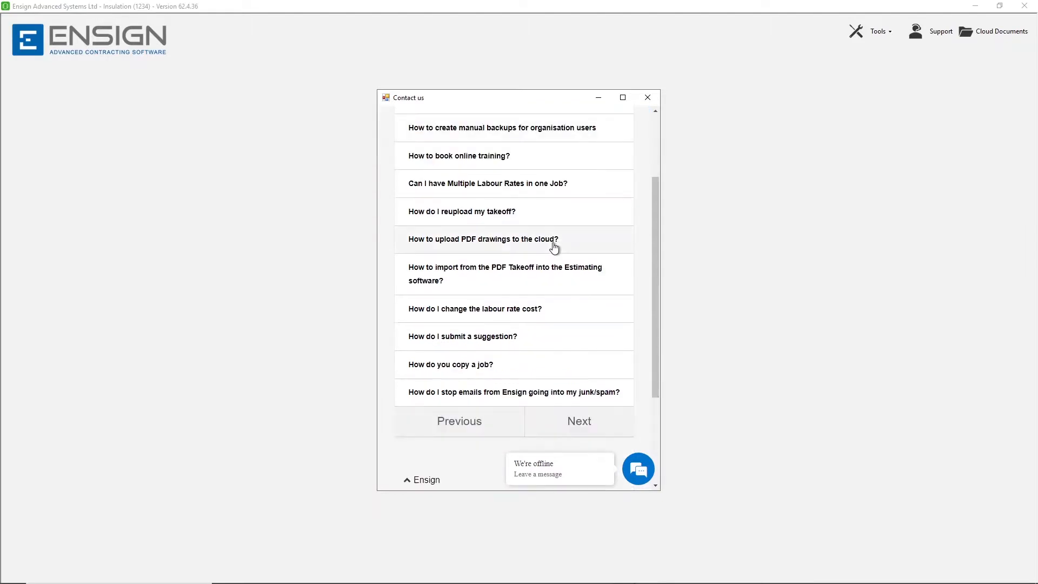
scroll(552, 242, "up", 2)
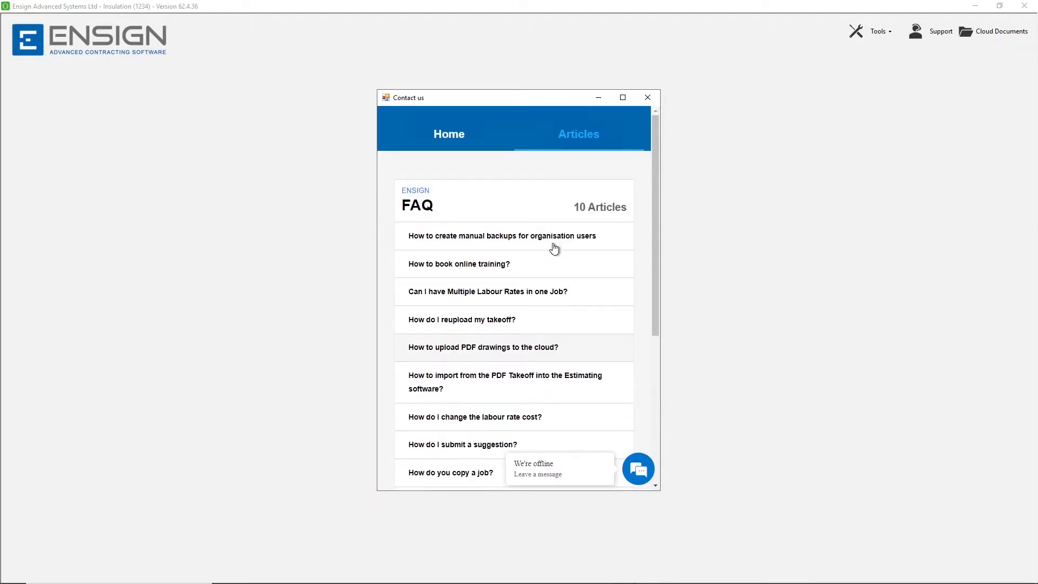
left_click(648, 98)
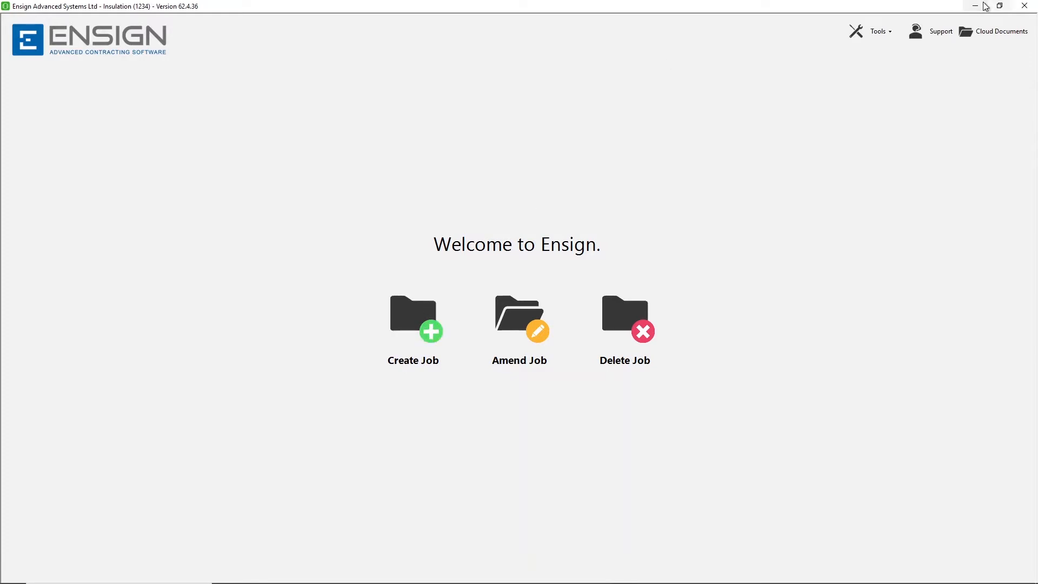
Open the Component/Material File and browse the full list of all materials.
left_click(863, 41)
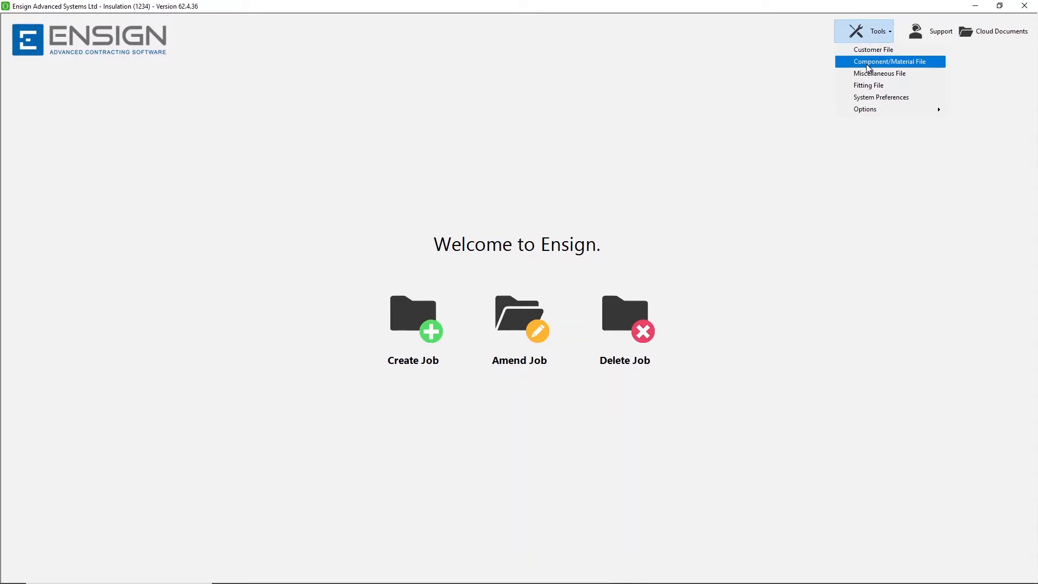
left_click(867, 62)
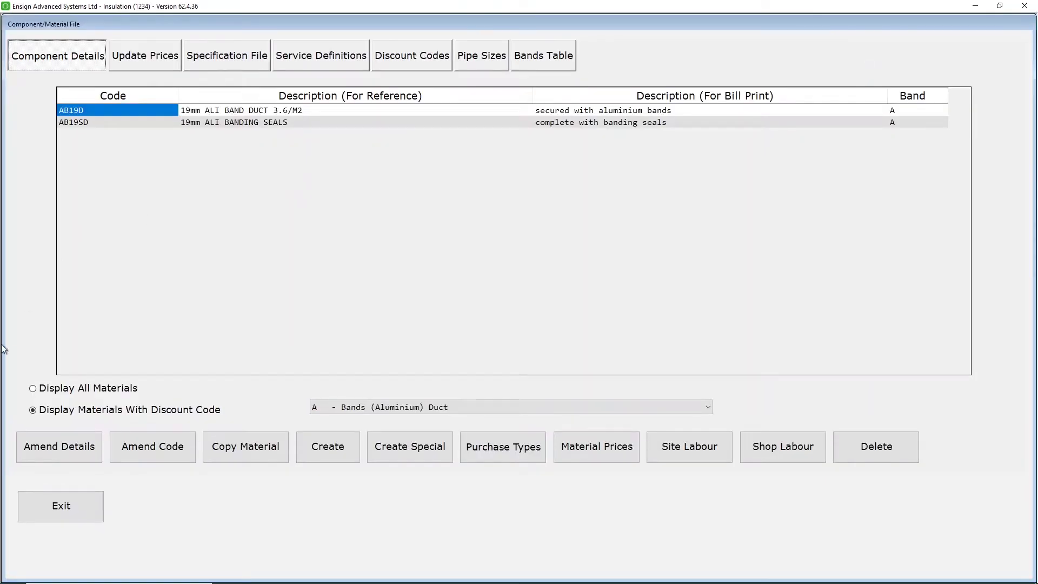
left_click(57, 390)
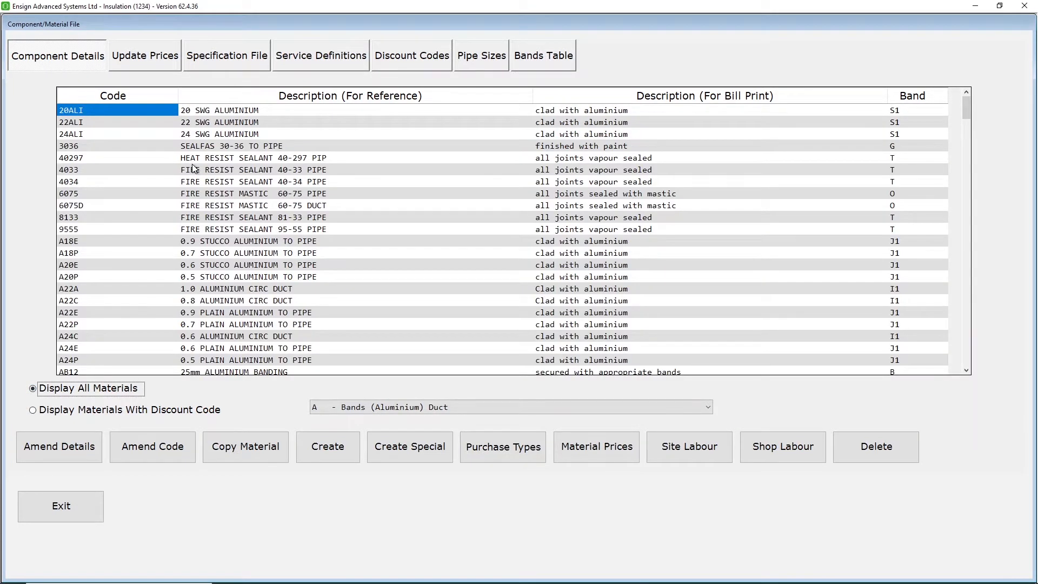
scroll(193, 168, "down", 2)
scroll(193, 168, "down", 10)
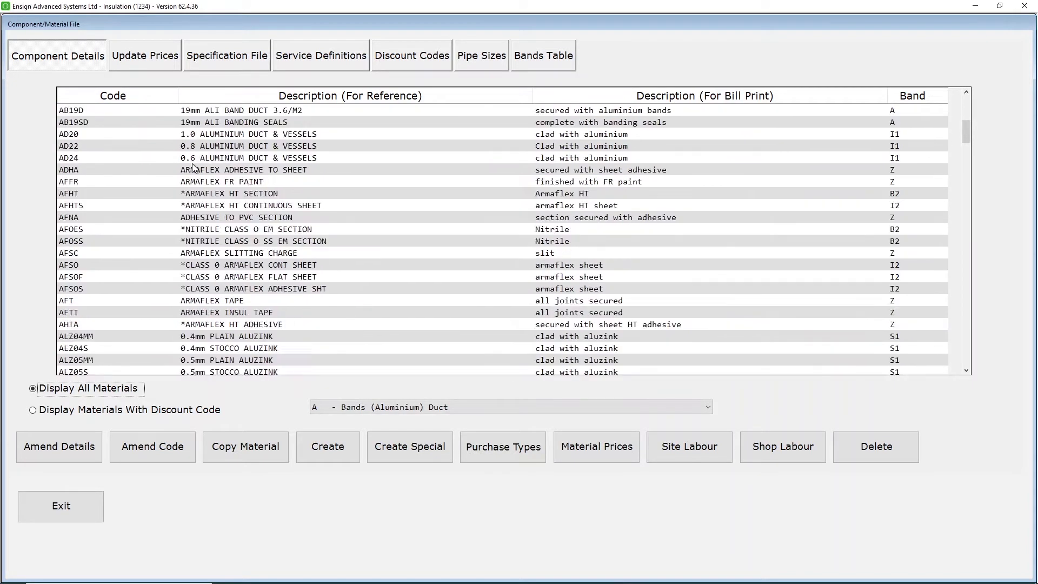
scroll(192, 164, "down", 20)
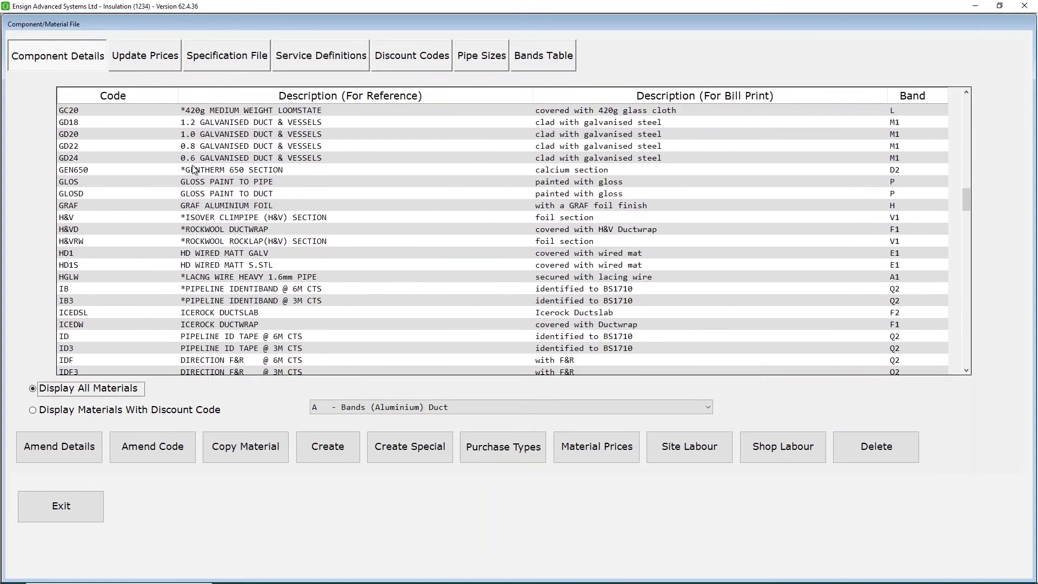
scroll(173, 355, "up", 20)
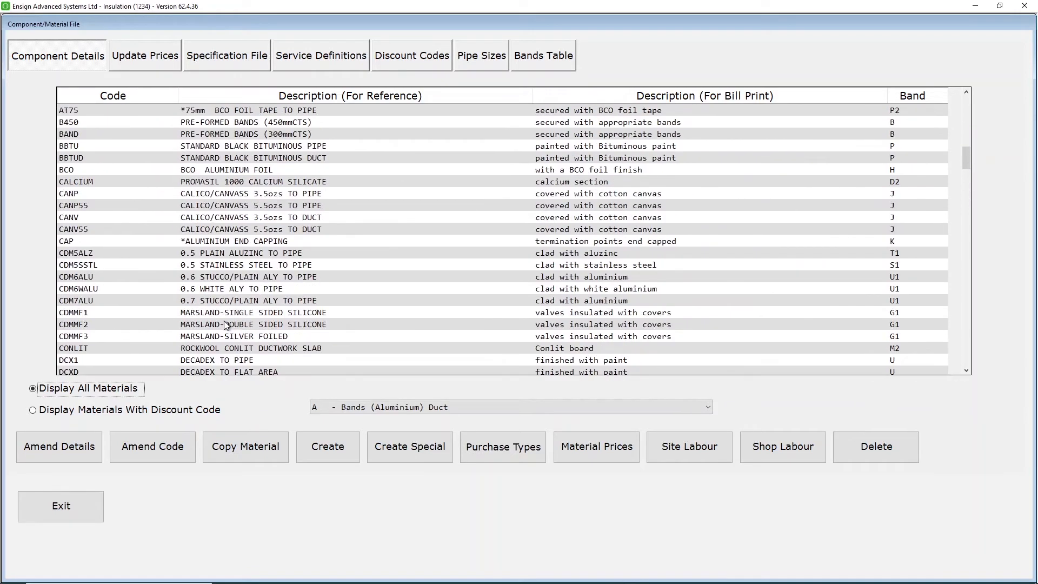
scroll(227, 320, "up", 7)
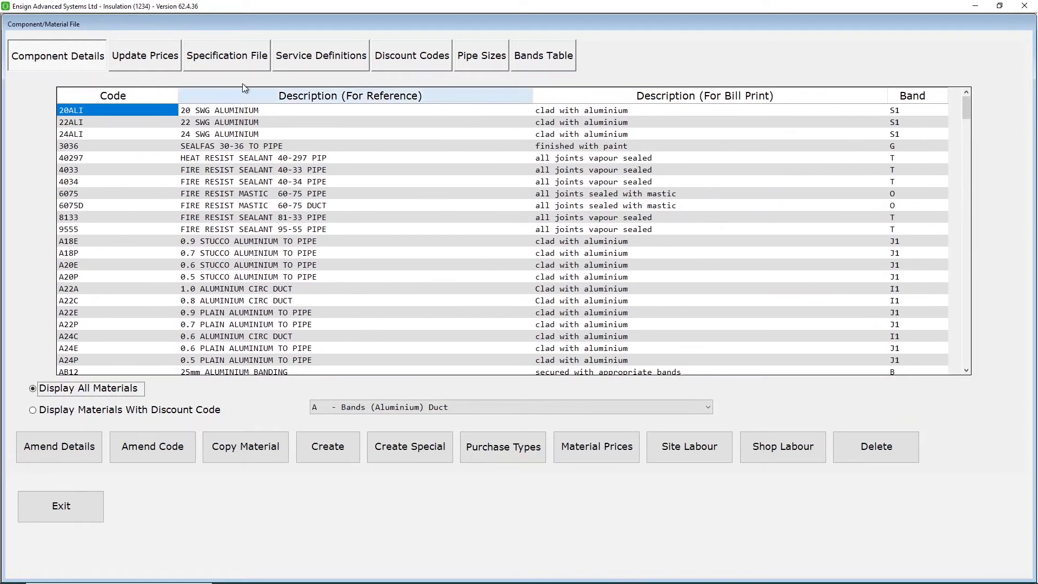
Examine the discount codes for aluminium duct and pipe bands, including the Band 1 discount, and return to the component details.
left_click(387, 59)
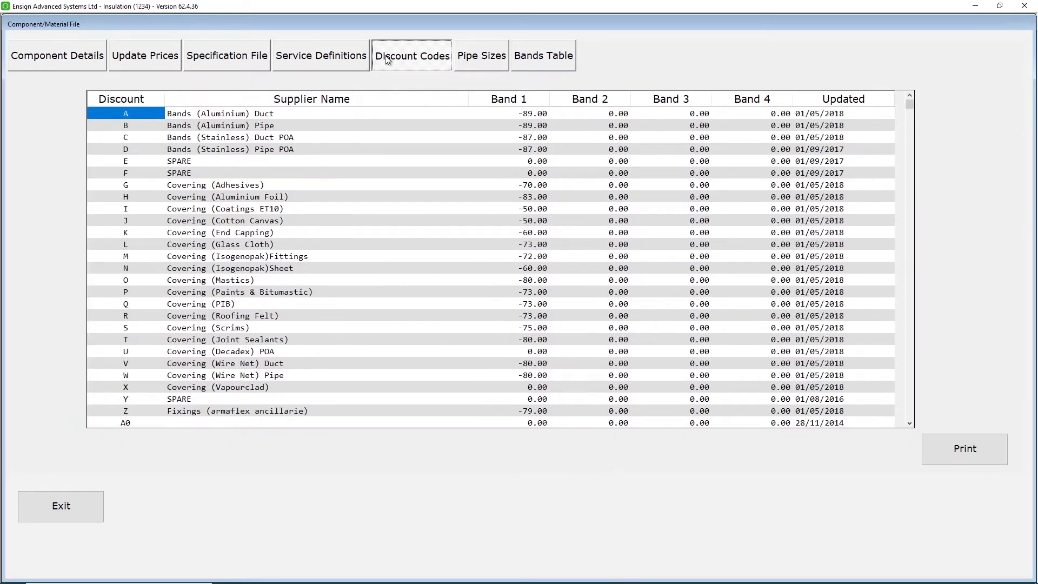
left_click(272, 117)
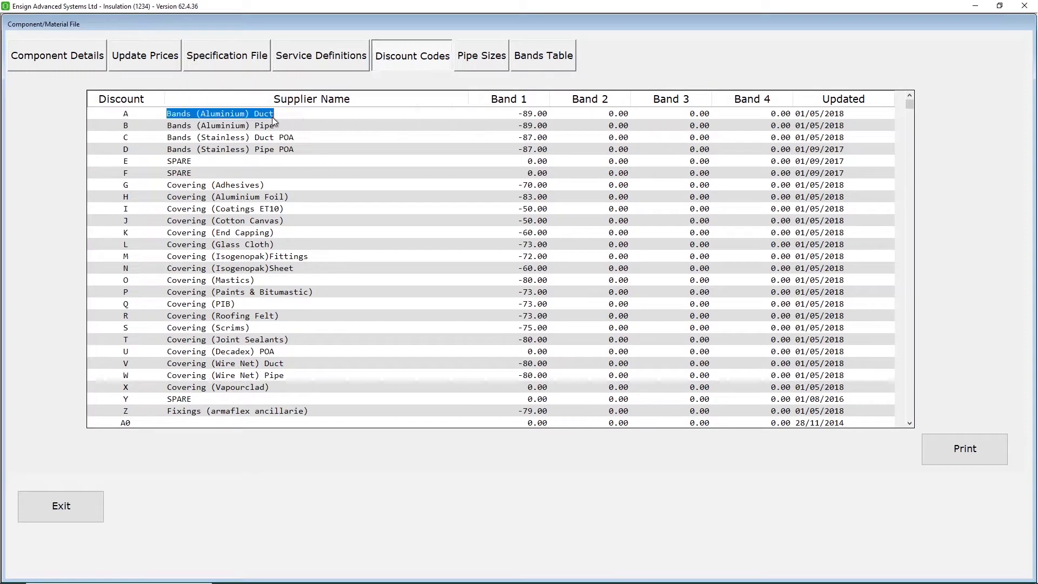
left_click(275, 129)
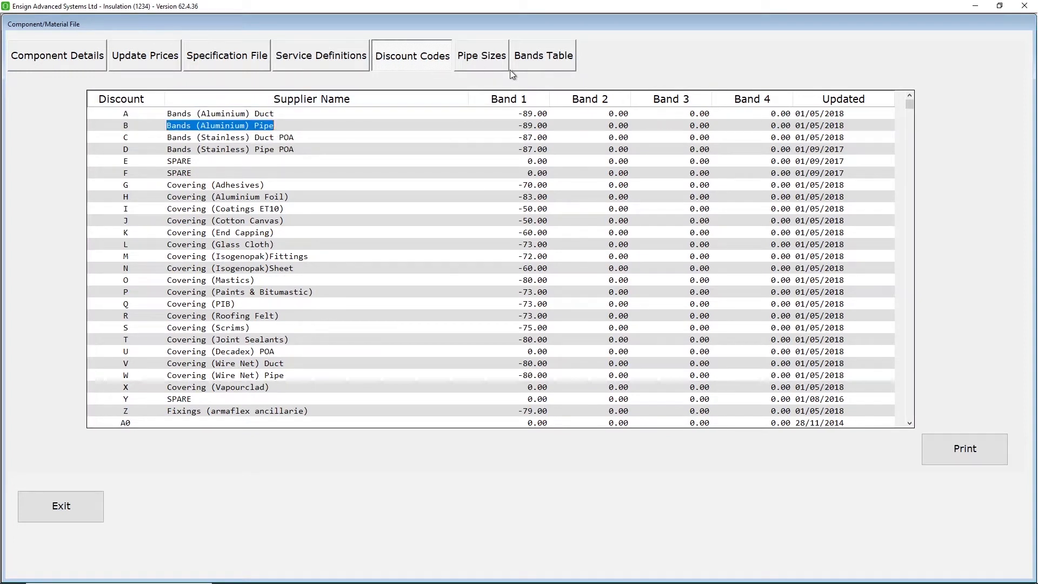
left_click(516, 114)
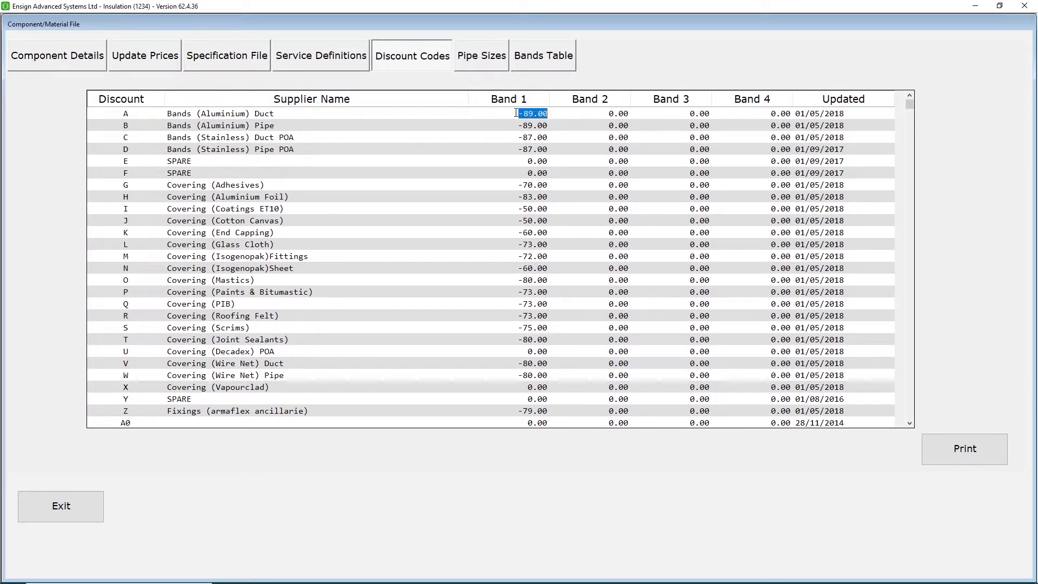
left_click(76, 57)
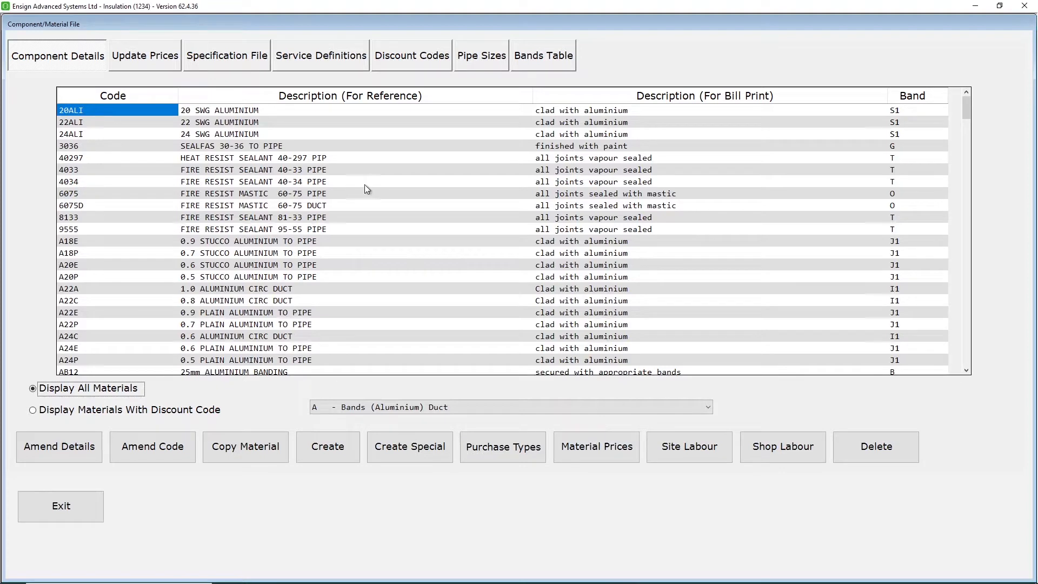
Open specification 1, H&V-Tape-ID Pipe, from the specification file for amending and examine its material lines.
left_click(248, 56)
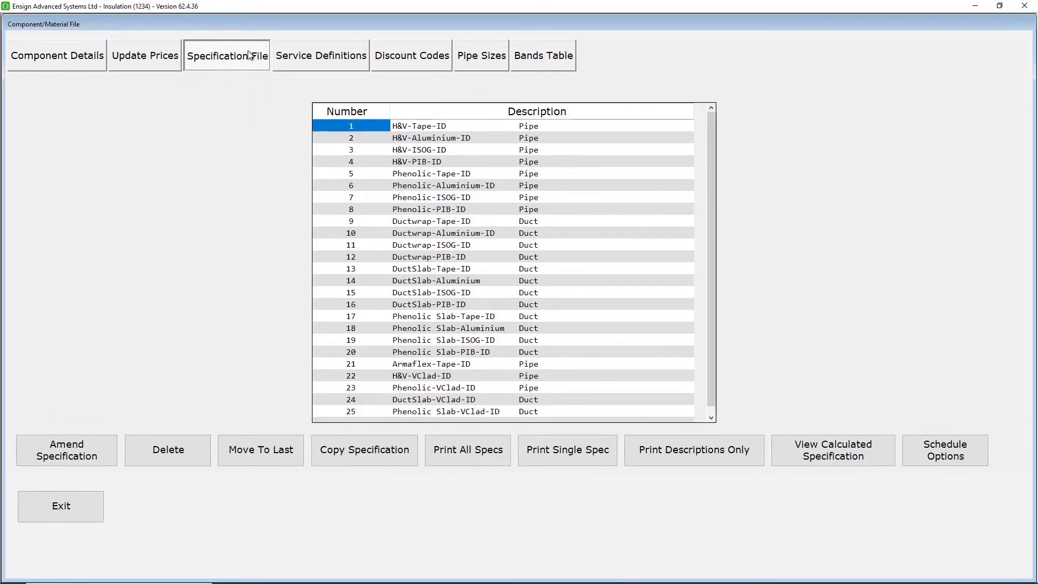
left_click(459, 127)
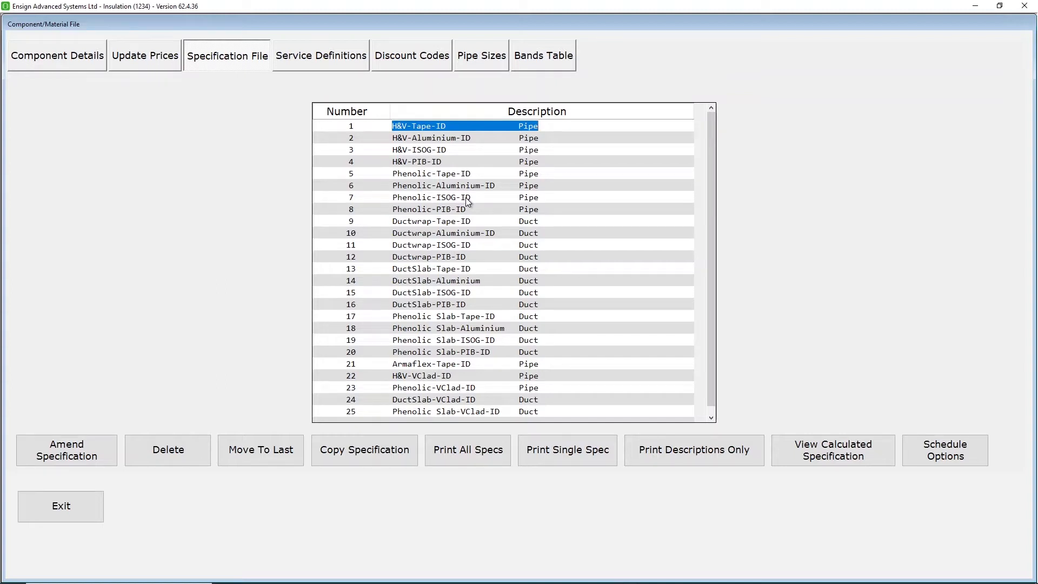
left_click(102, 460)
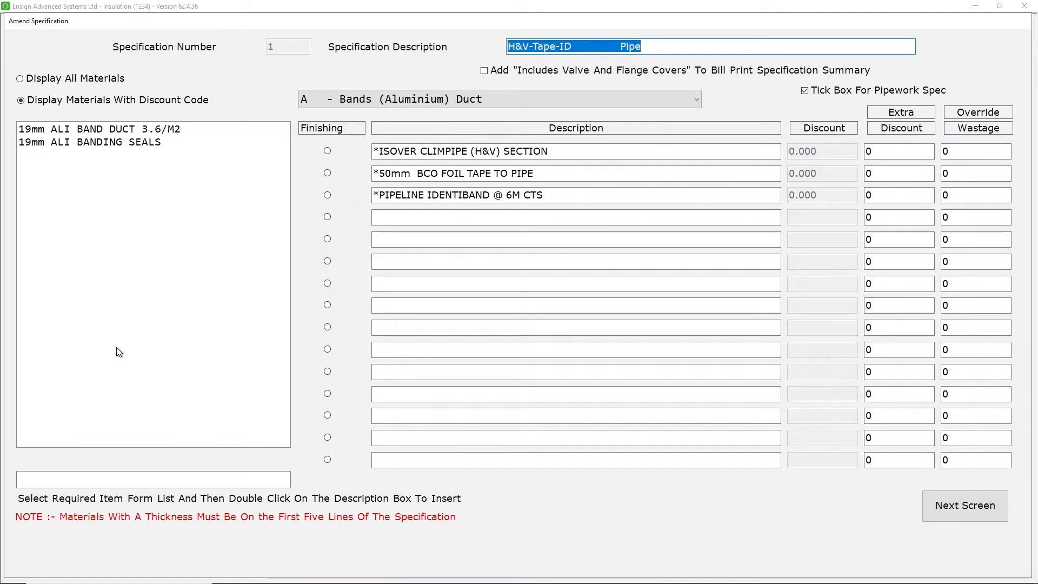
left_click(562, 151)
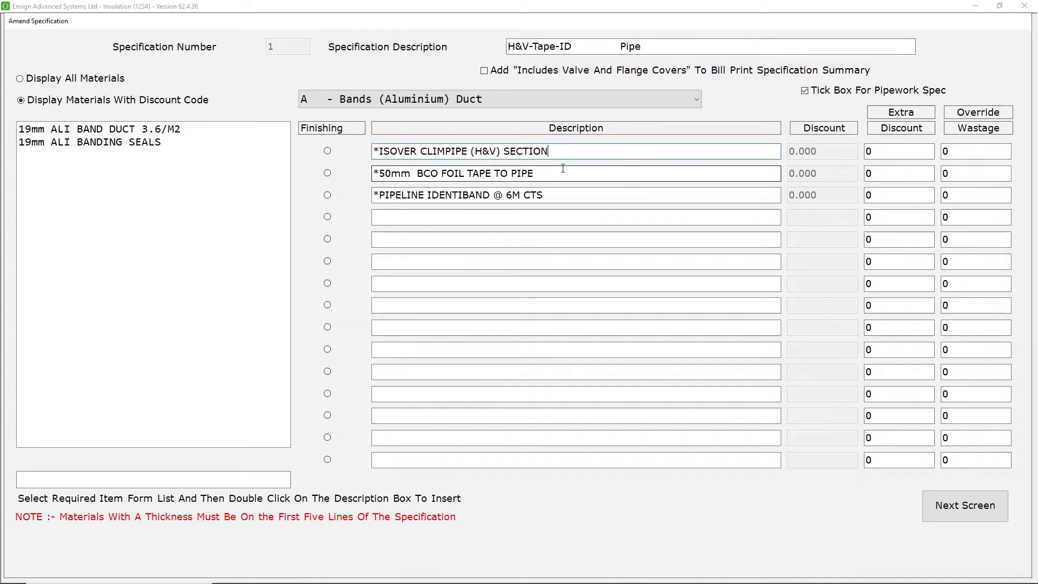
left_click(559, 193)
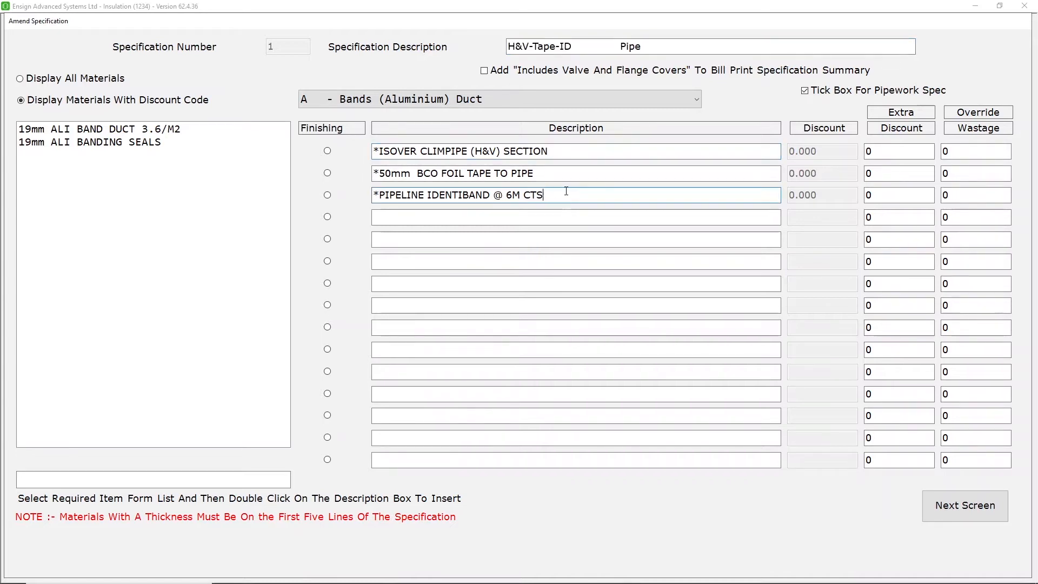
Go on to the specification's breakpoints and examine the H&V thickness for sizes up to 108.
left_click(953, 509)
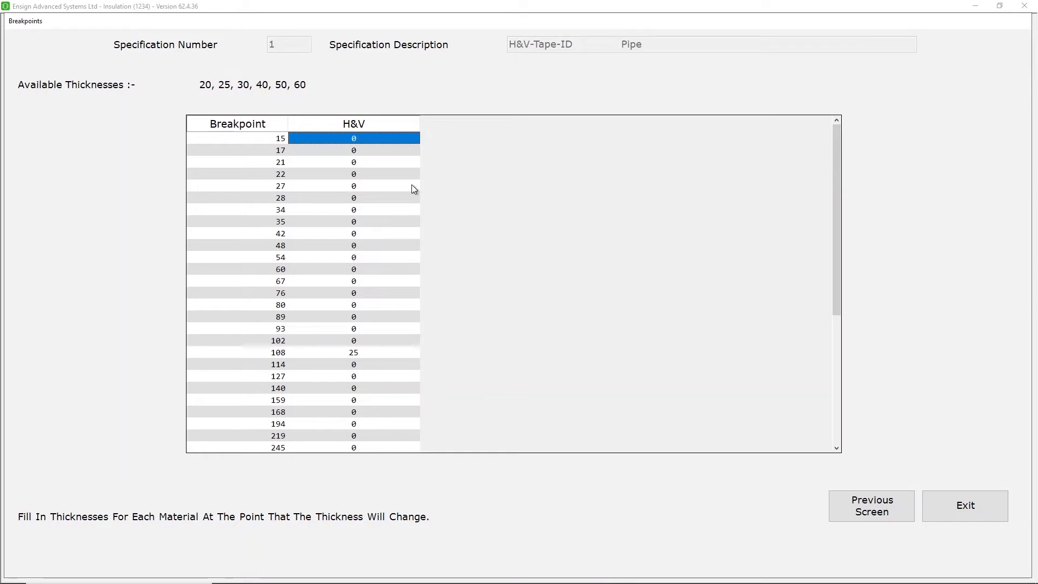
left_click(357, 354)
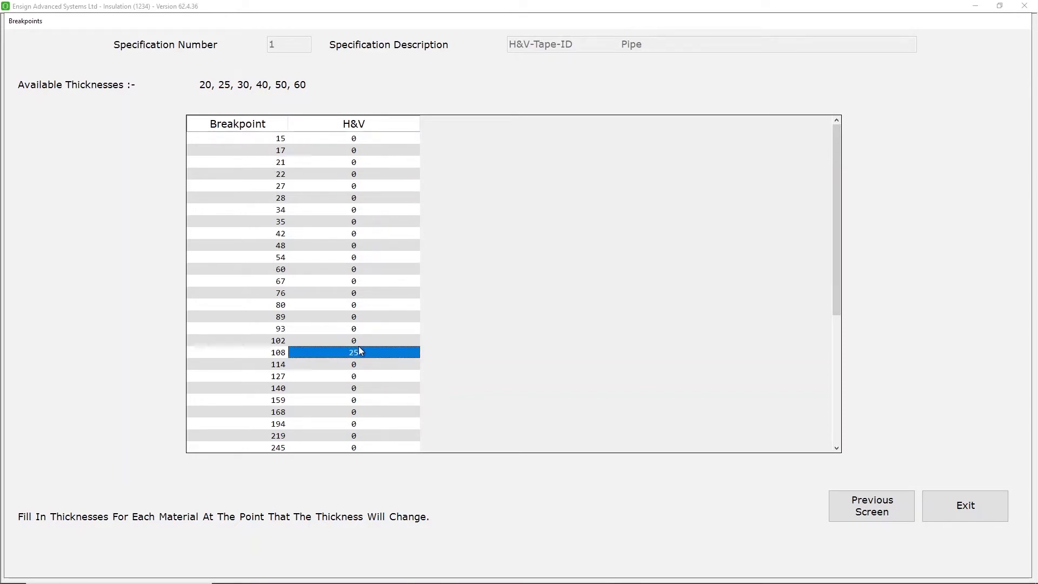
left_click(265, 353)
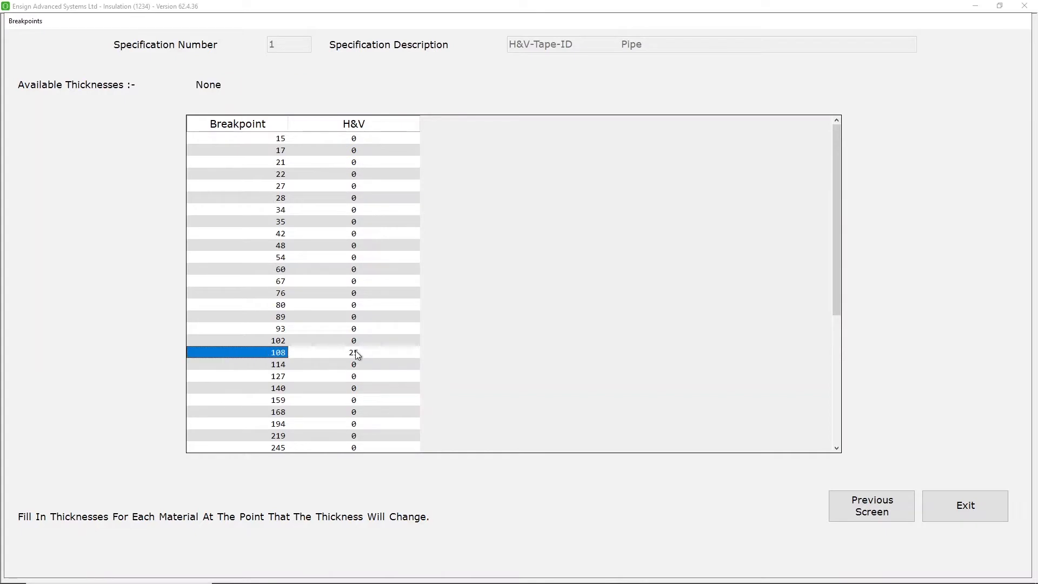
left_click_drag(355, 350, 391, 123)
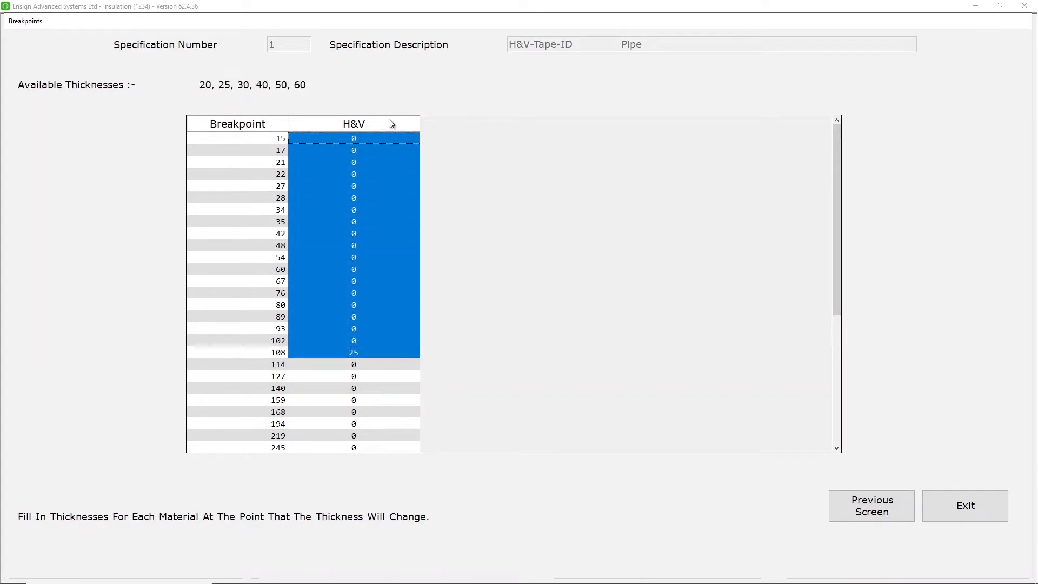
scroll(364, 239, "down", 6)
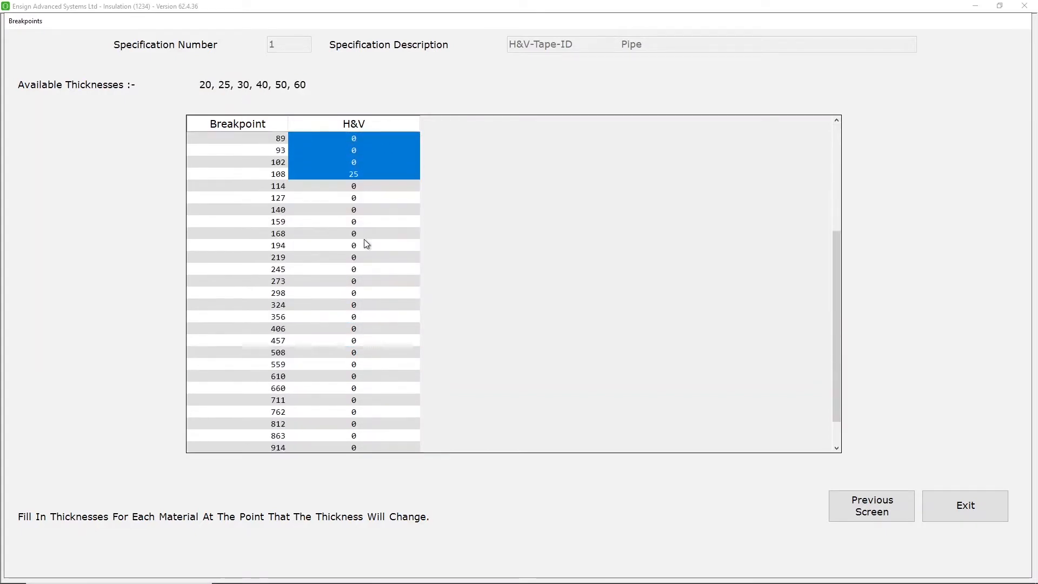
Set the H&V thickness at the 9999 breakpoint to 40, check the sizes it covers, and exit back to the welcome screen.
left_click(355, 437)
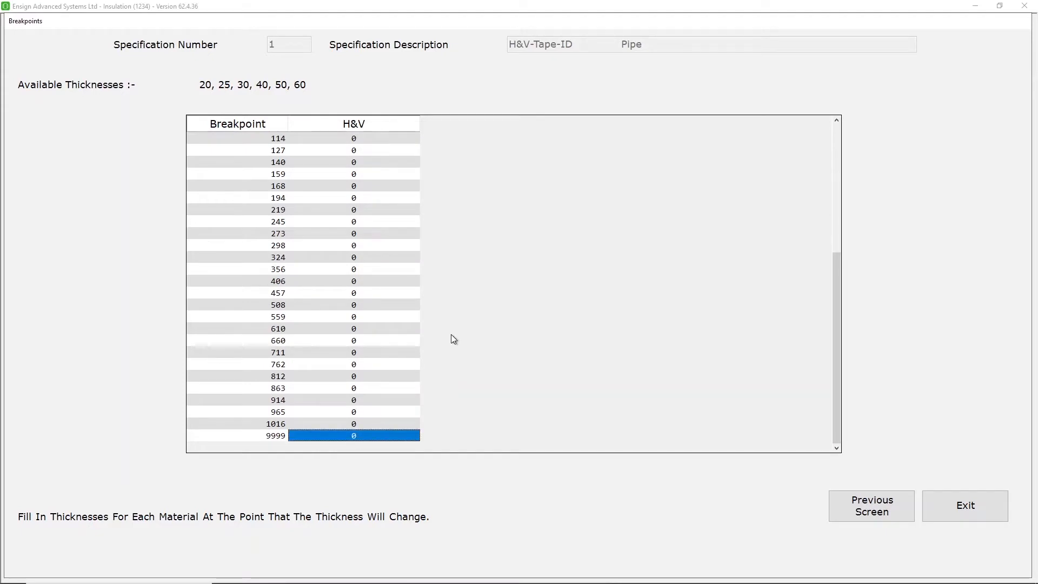
type("40")
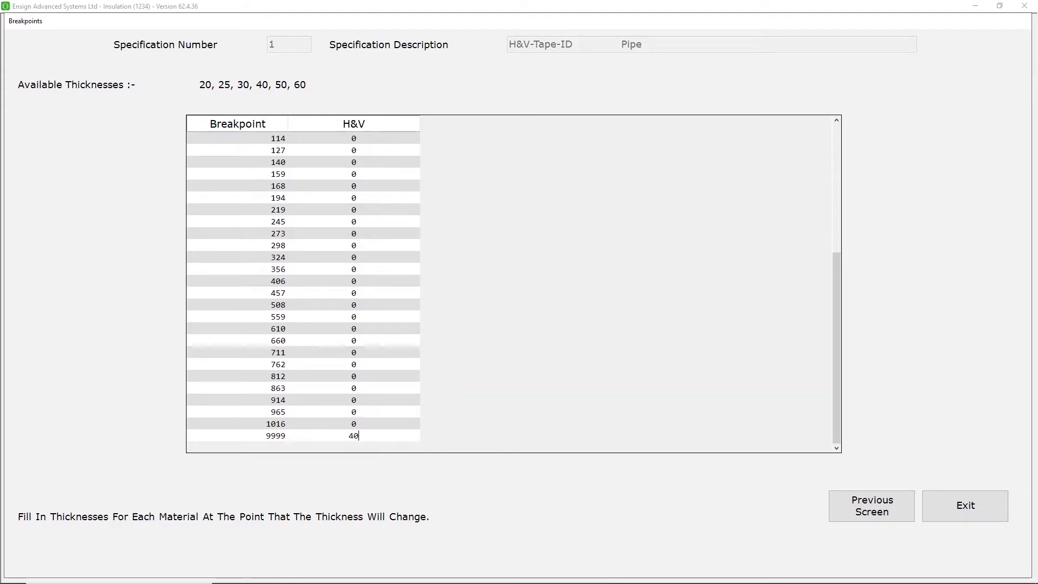
key("Return")
scroll(371, 423, "up", 5)
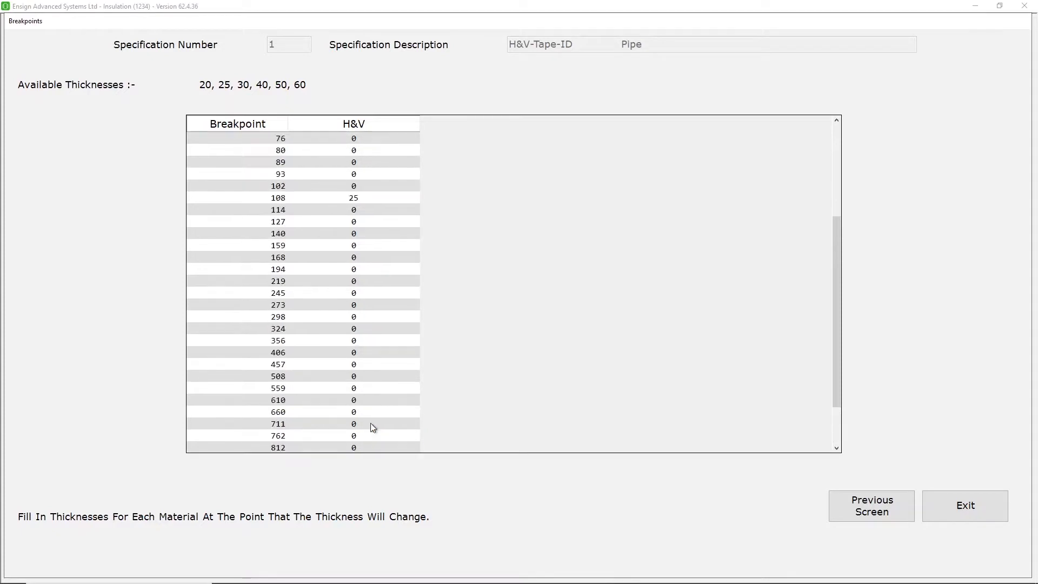
left_click_drag(375, 318, 395, 452)
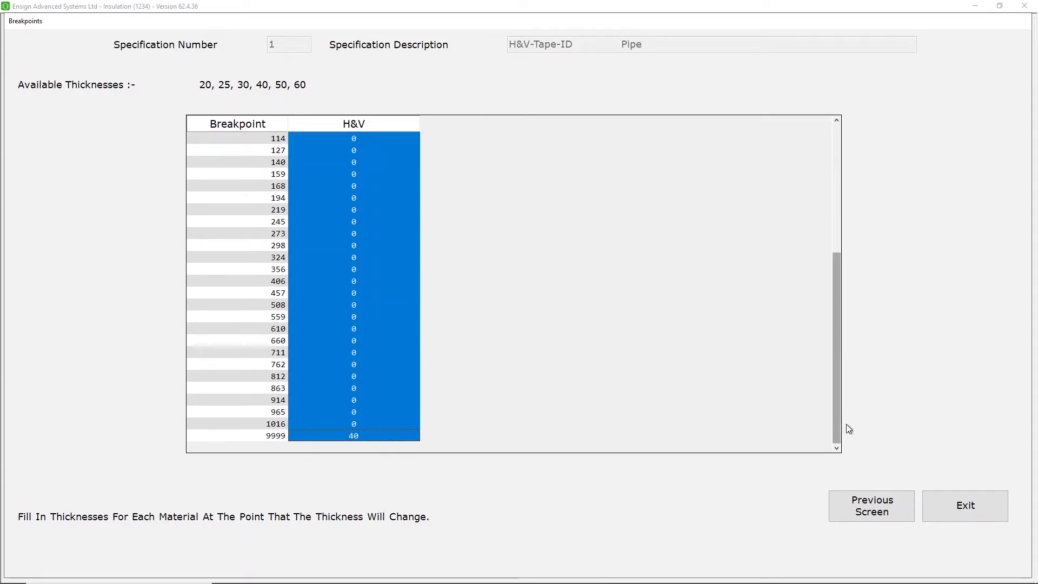
left_click(971, 508)
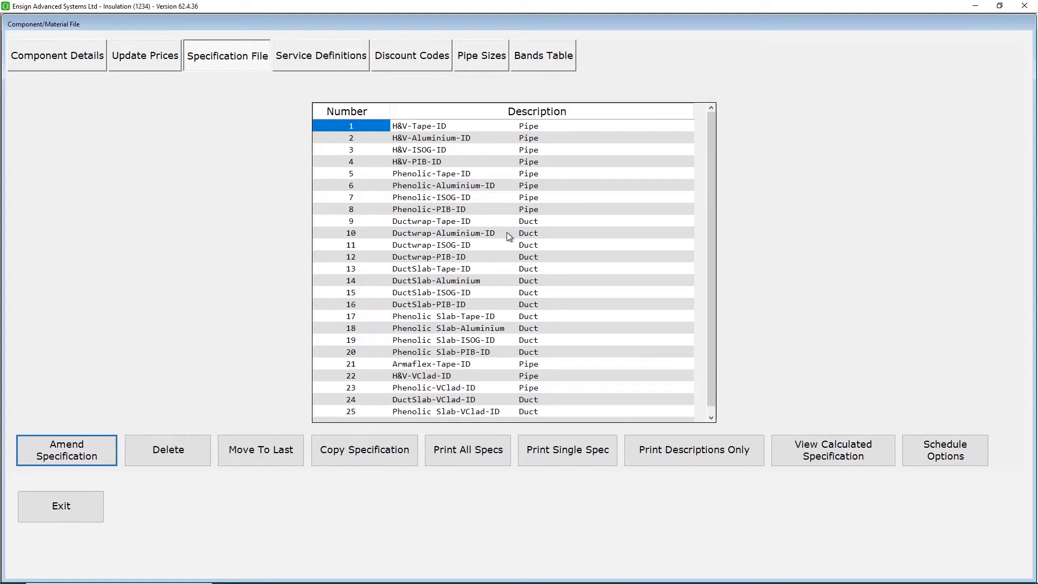
left_click(76, 508)
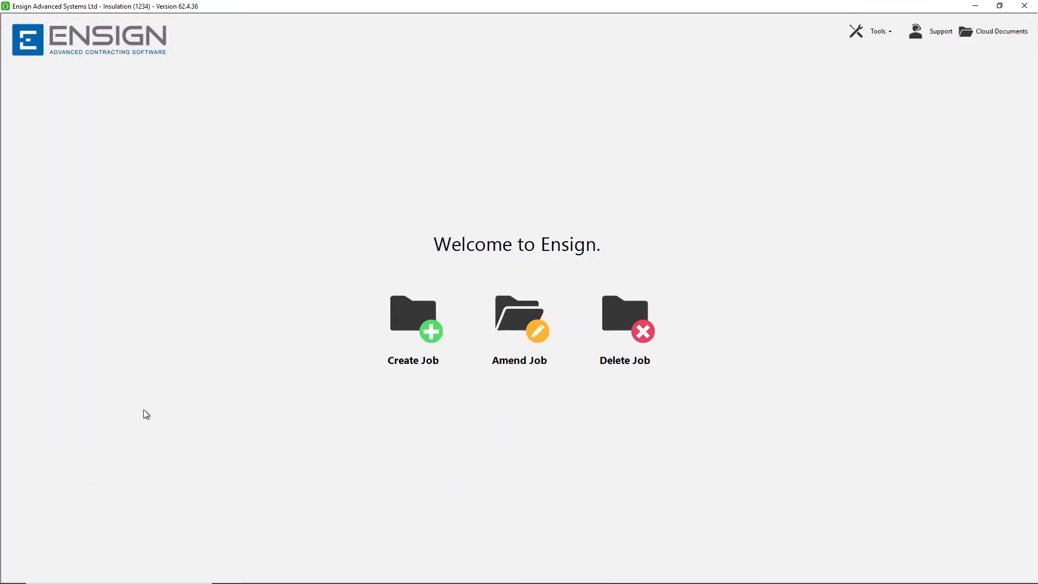
Create a new job with code EQ1001 and the name Ensign Online Training.
left_click(431, 317)
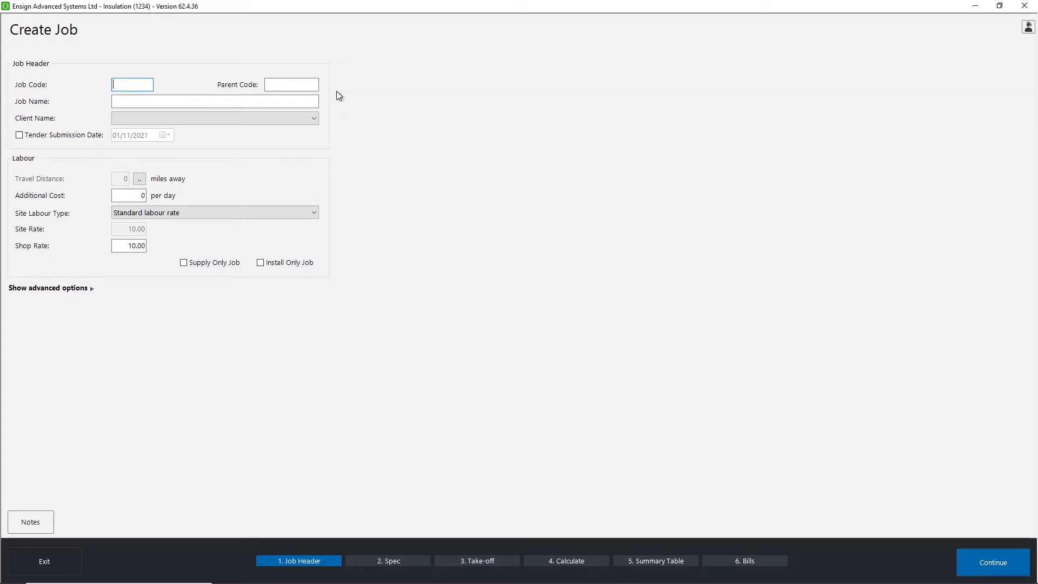
type("EQ1001")
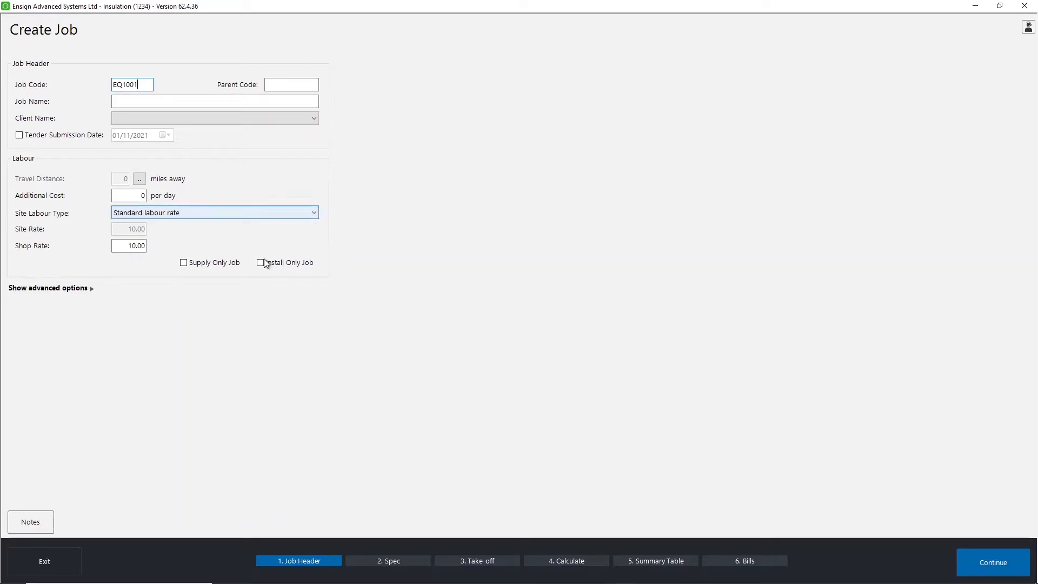
double_click(120, 83)
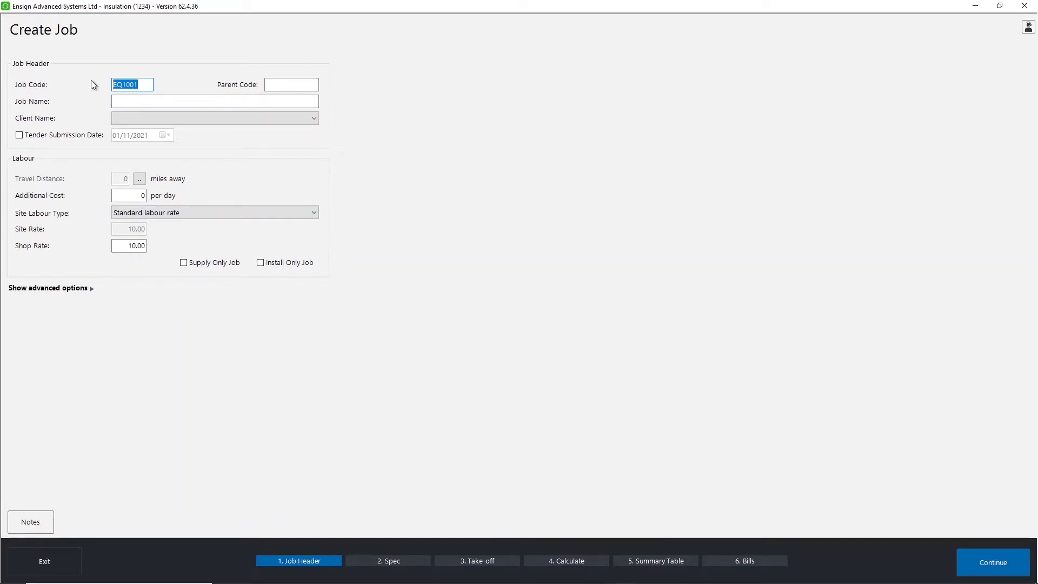
left_click(287, 86)
left_click(265, 99)
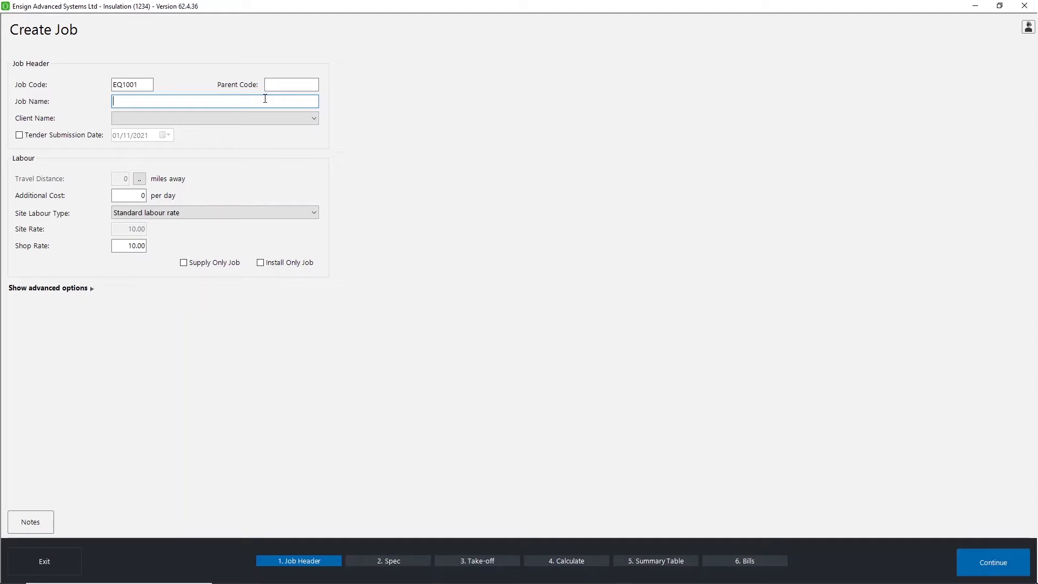
type("Ensign Online Training")
Check the form for adding a new customer, leave it unfilled, and choose Ensign as the job's client.
left_click(294, 115)
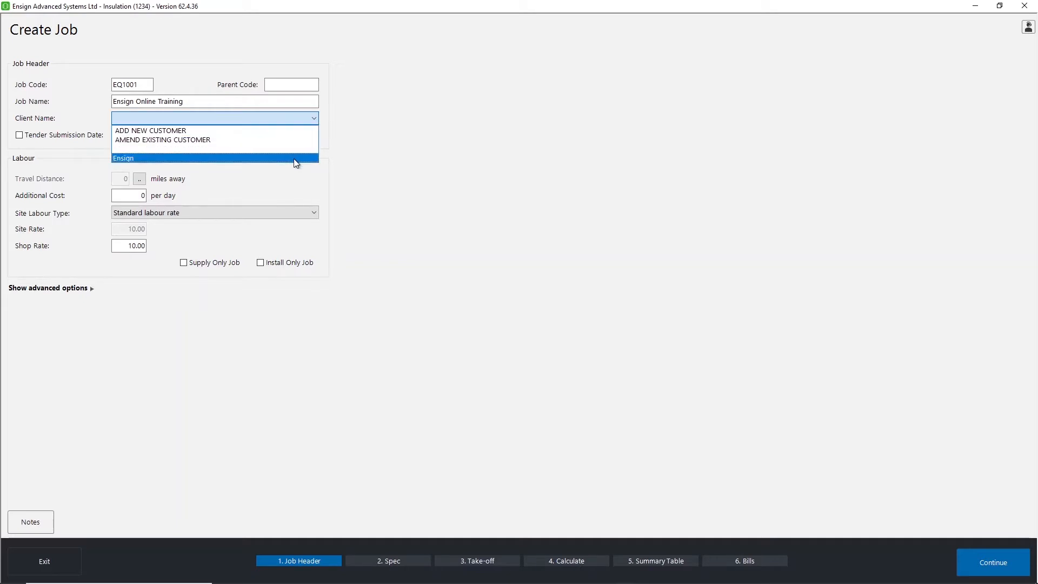
left_click(276, 130)
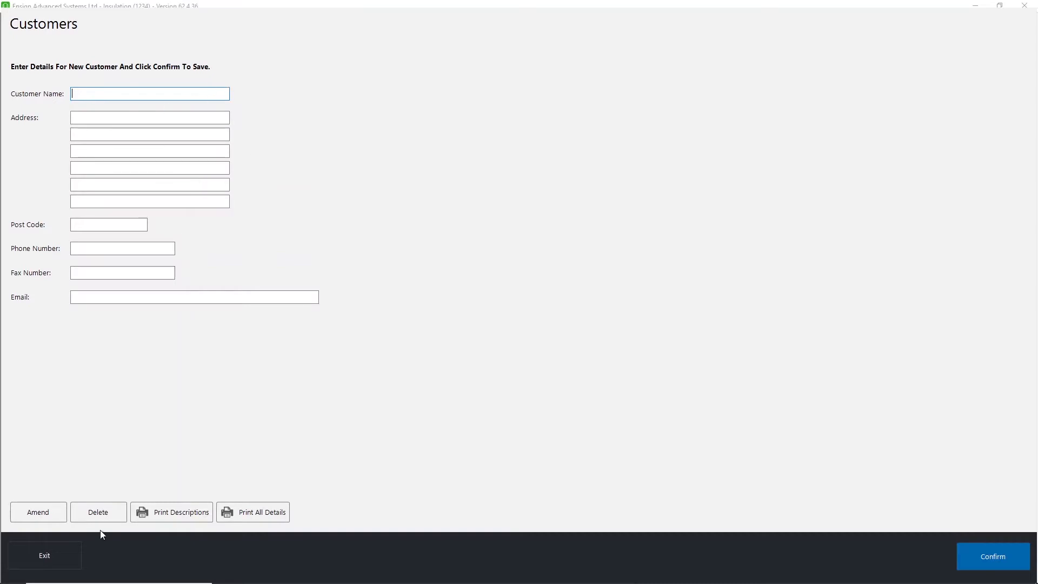
left_click(76, 557)
left_click(271, 115)
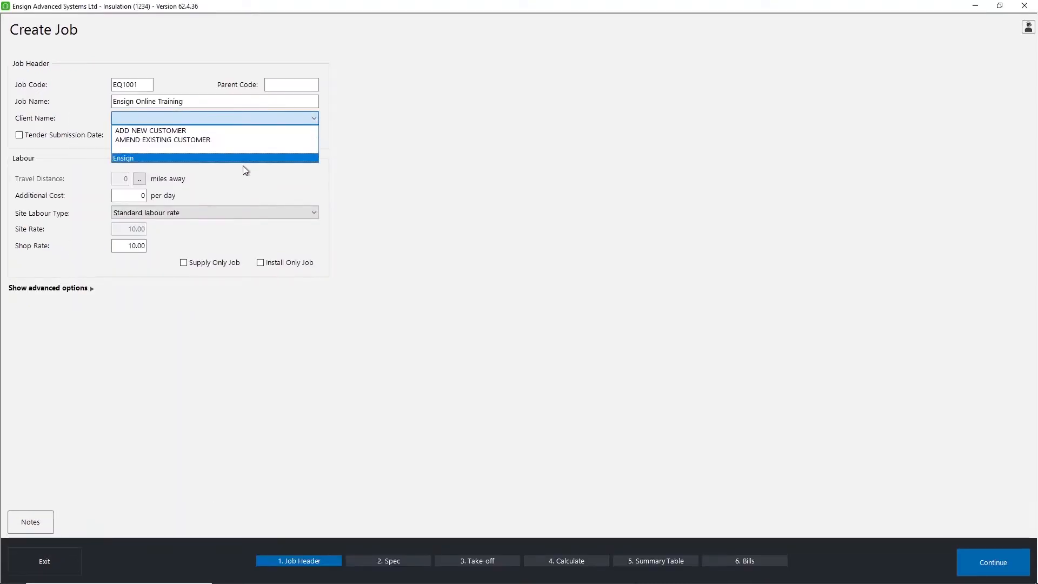
left_click(242, 158)
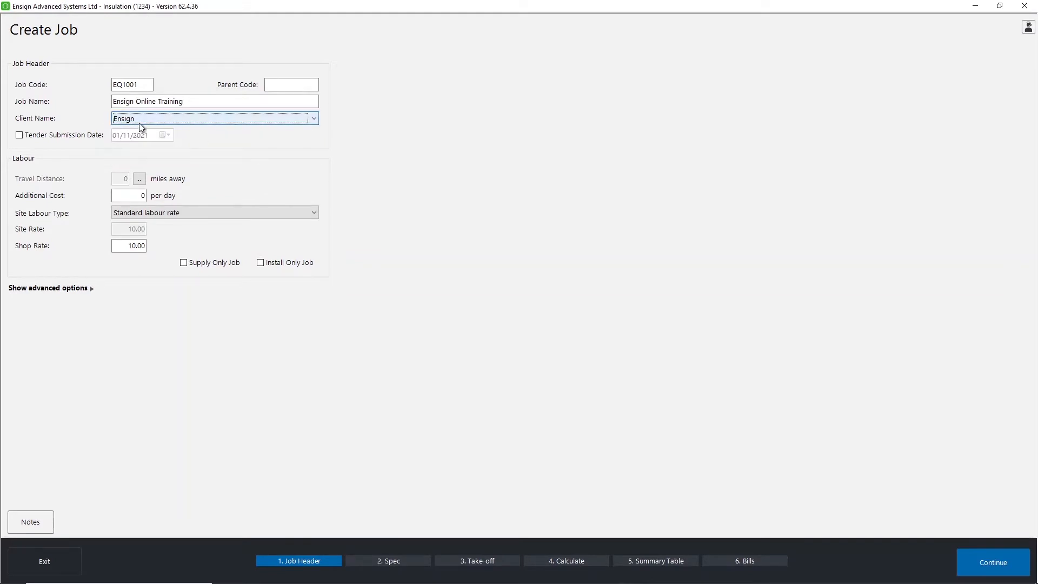
Enable the tender submission date and set it to 11/11/2021.
left_click(72, 136)
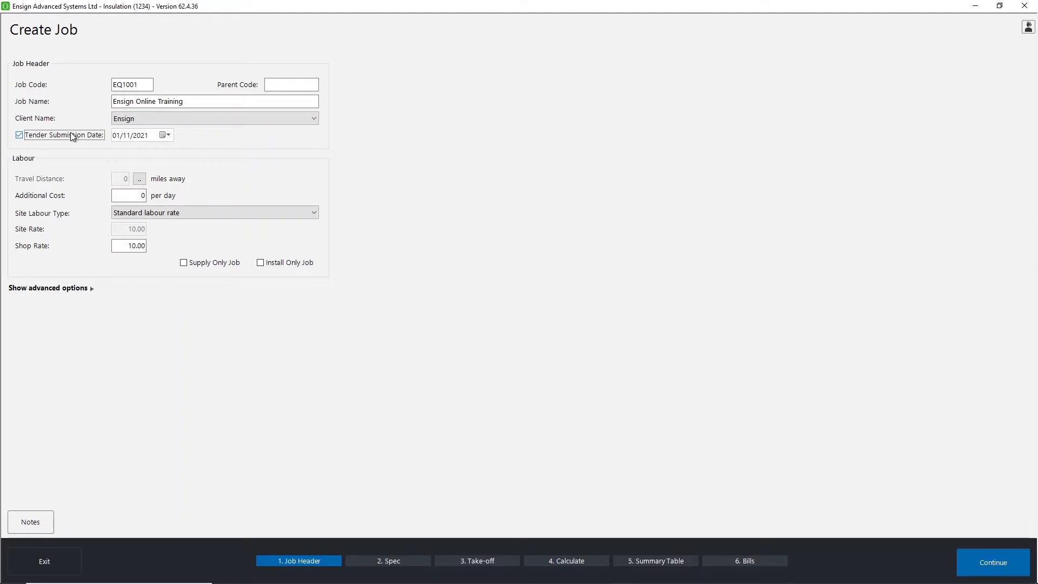
left_click(165, 135)
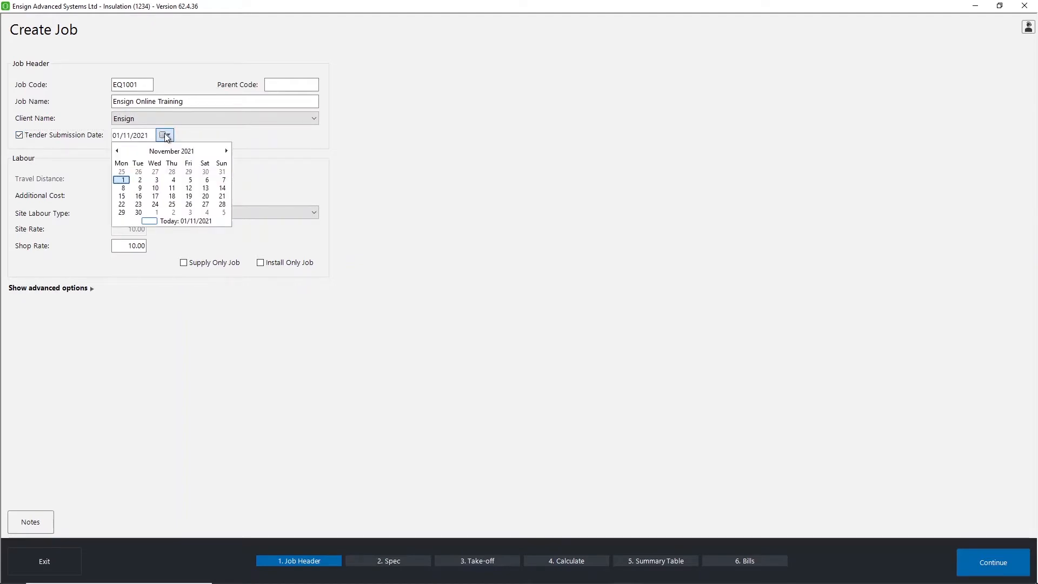
left_click(173, 188)
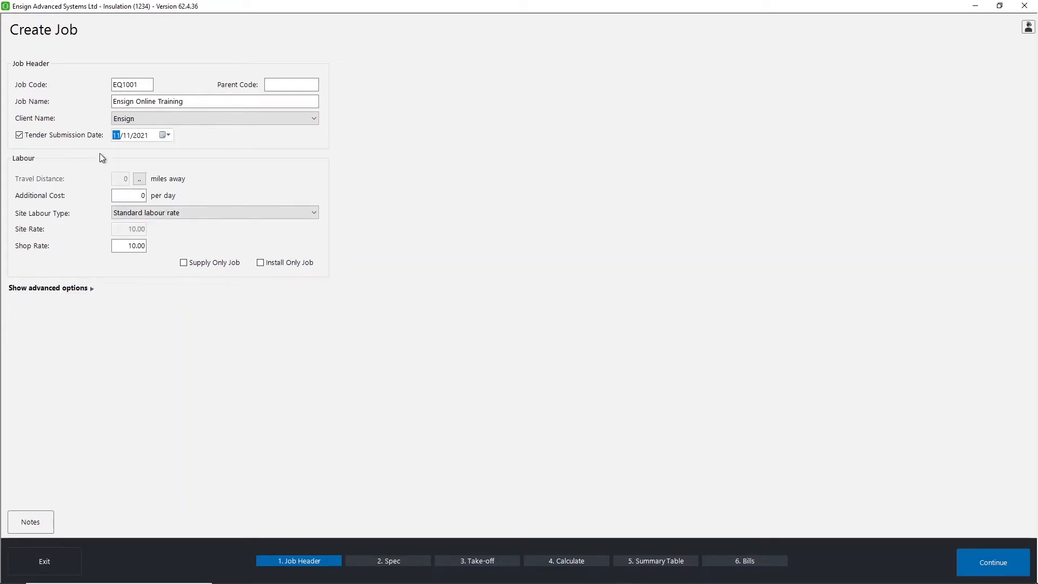
Set the out allowances to a cost per mile of 0.45, a lodge value of 500 per week and a lodge start point of 75 miles.
left_click(144, 181)
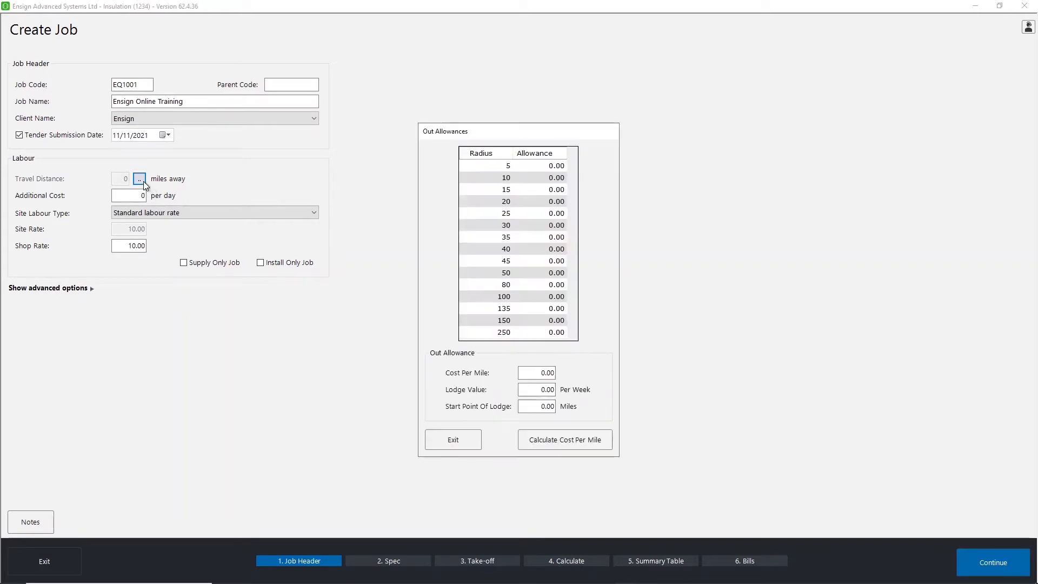
double_click(542, 374)
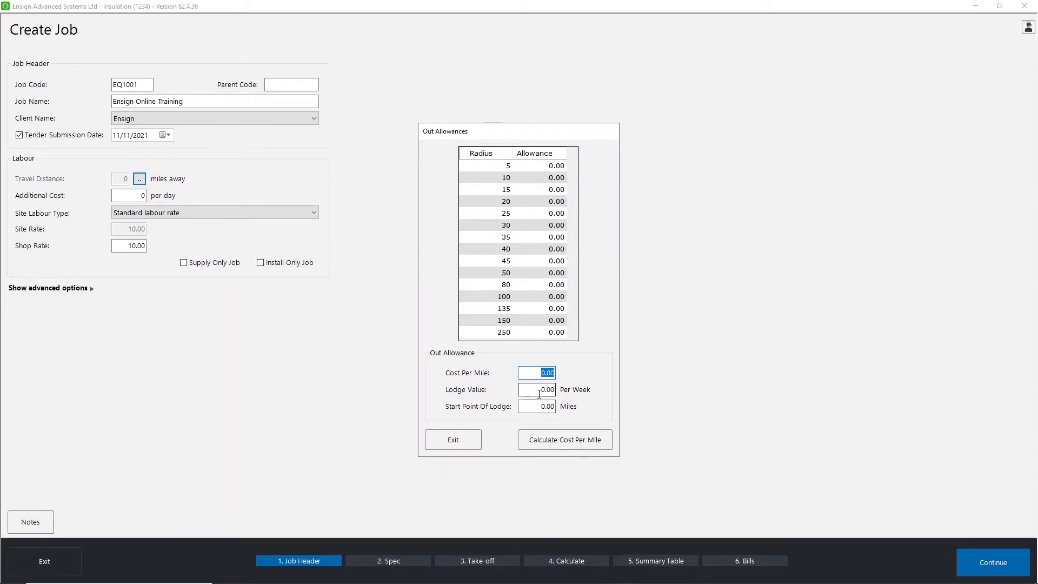
type("0.45")
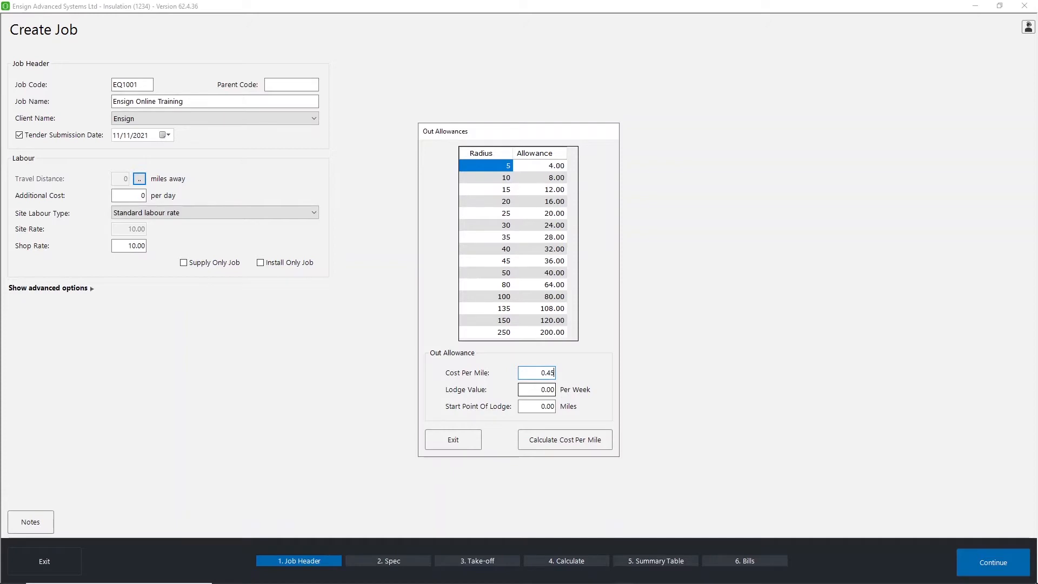
double_click(539, 393)
type("5000")
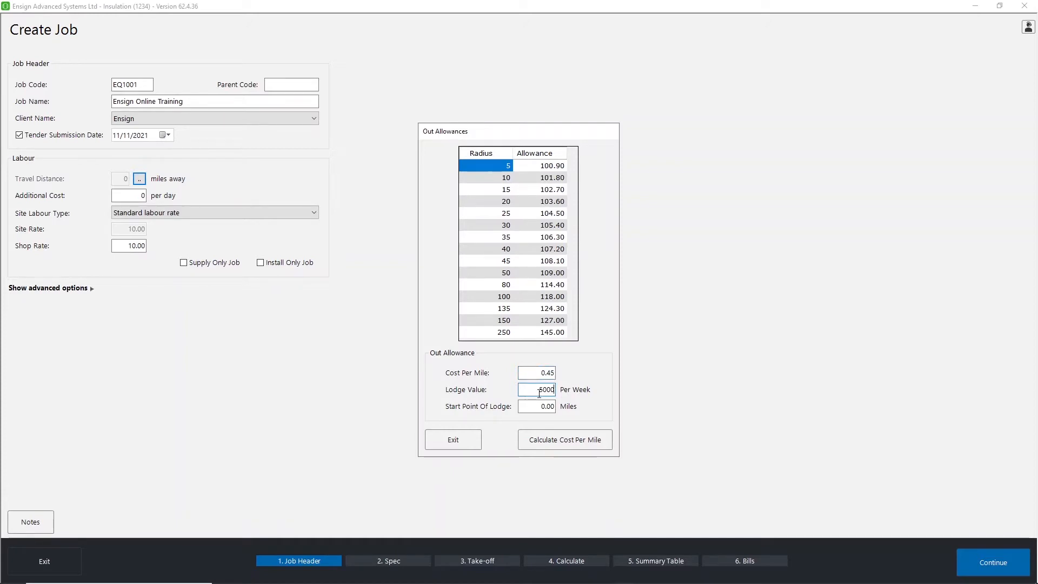
key("Tab")
type("75")
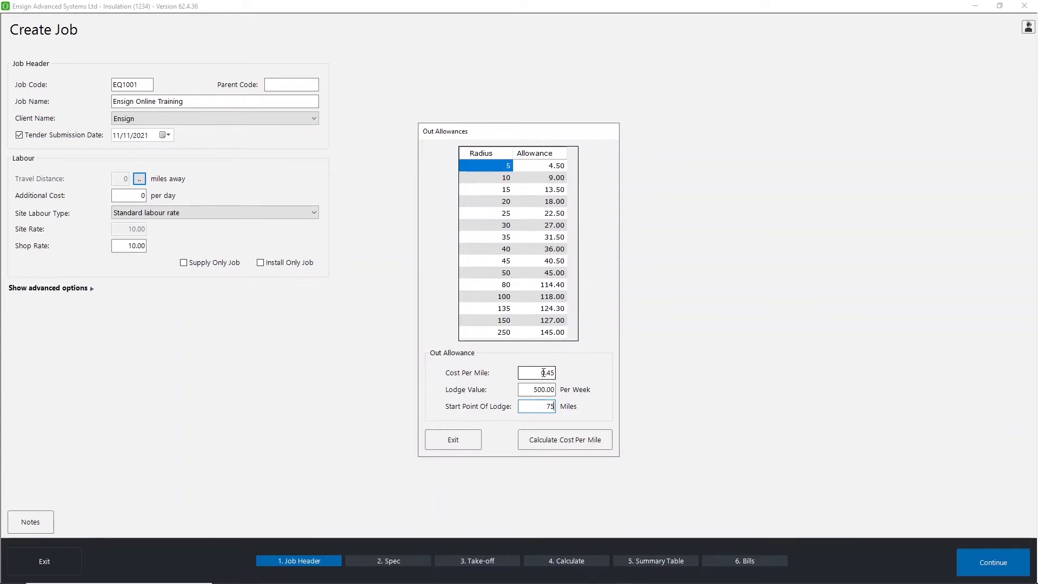
left_click(454, 438)
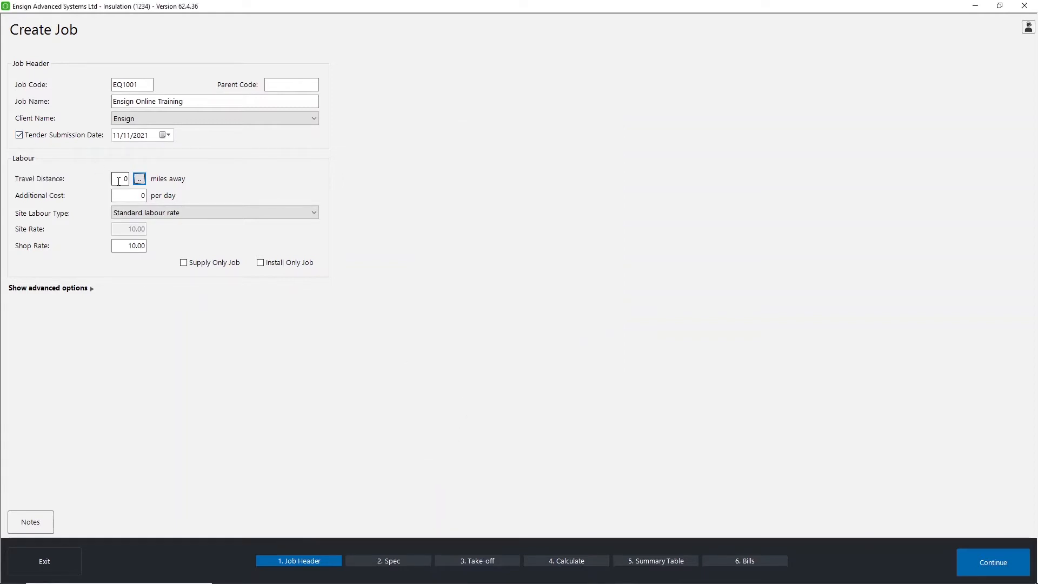
Set the job's travel distance to 30 miles and its additional cost to 10 per day.
left_click(119, 181)
type("30")
left_click(144, 196)
type("10")
Examine the site labour rates table, including its blank row and daily allowance, and exit back to the job header.
left_click(199, 214)
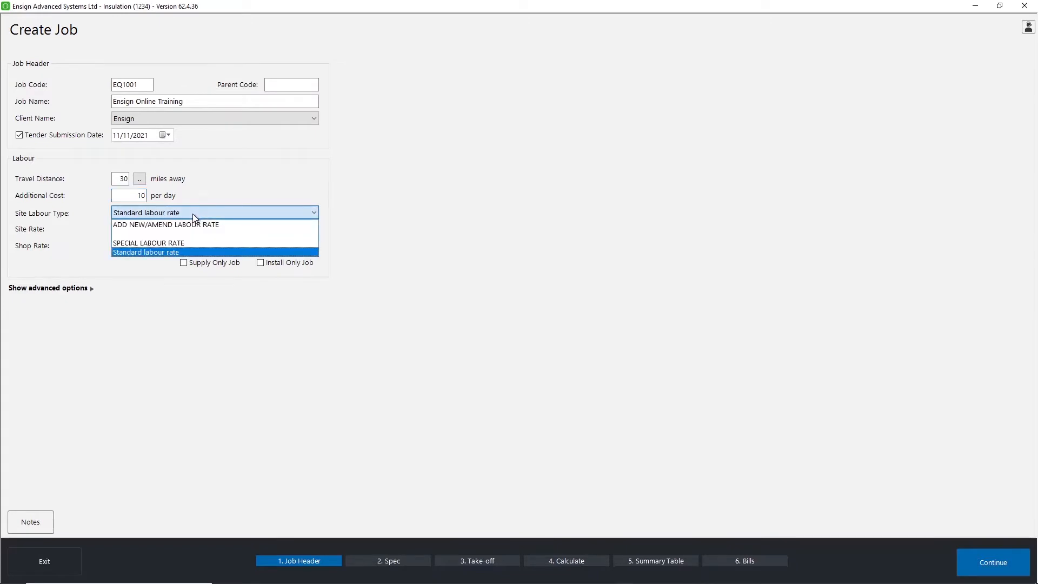
left_click(196, 225)
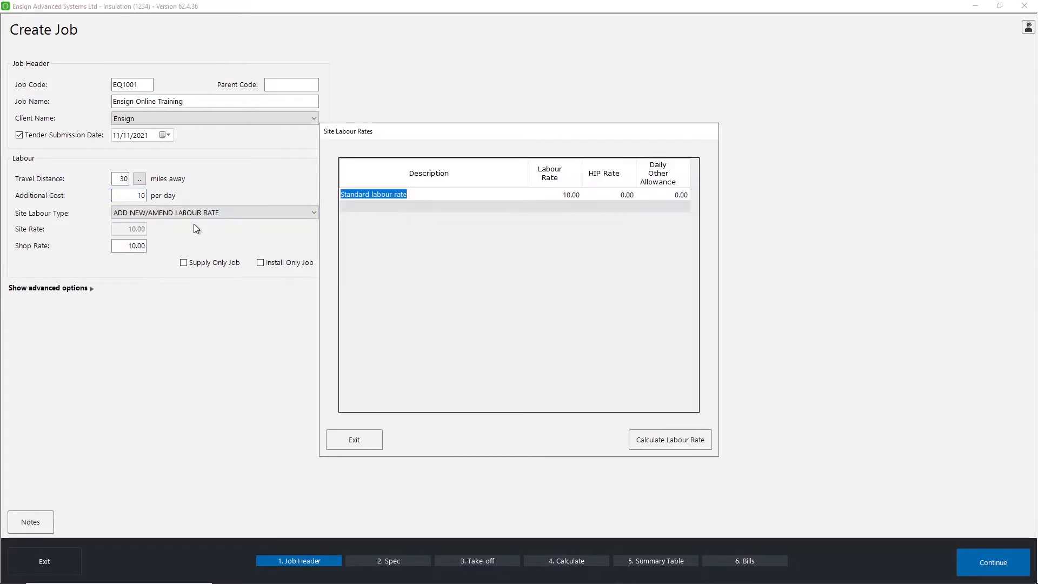
left_click(433, 210)
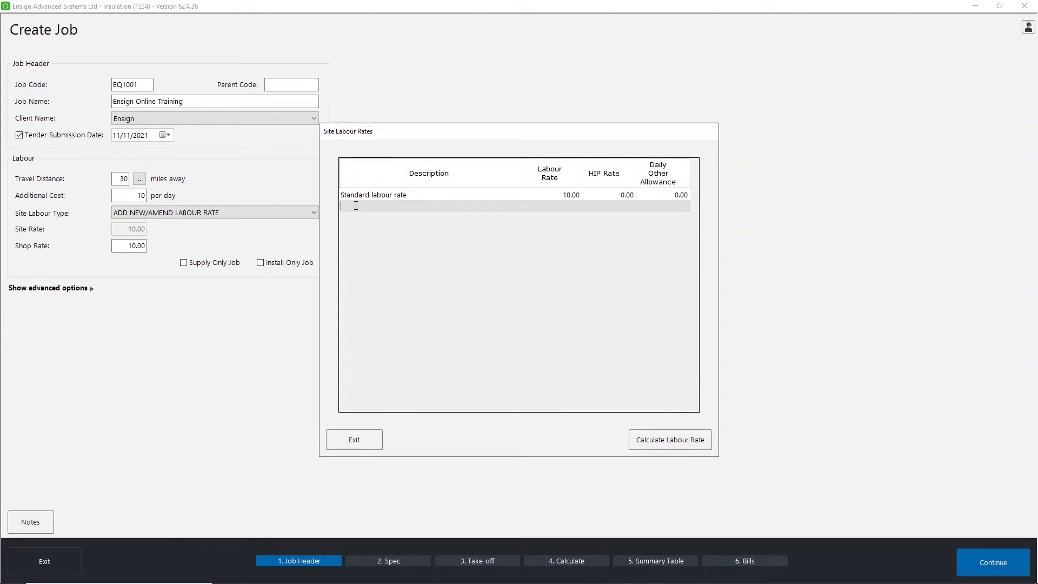
left_click(552, 206)
left_click(660, 194)
left_click(363, 437)
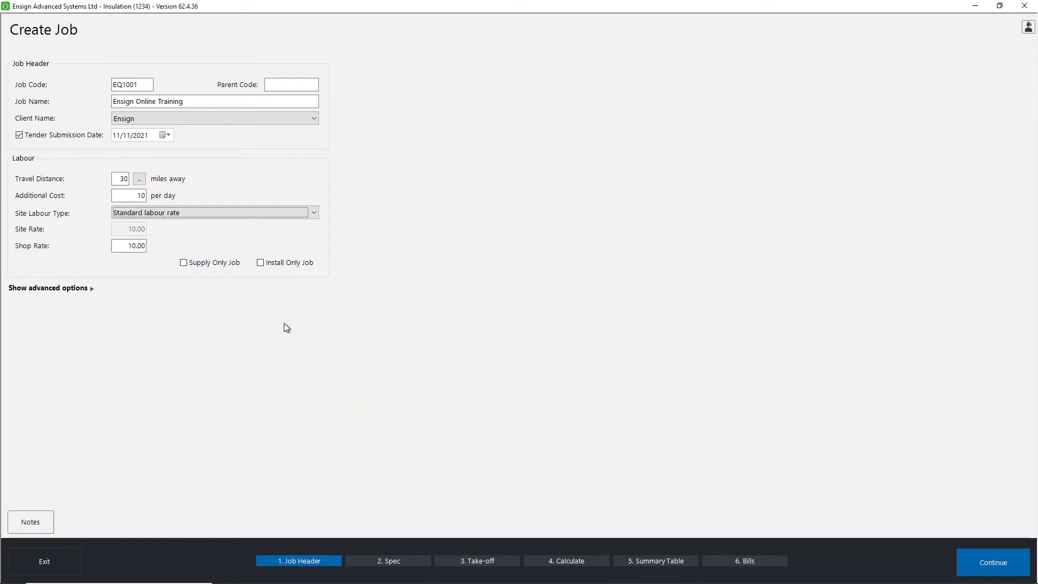
Set the job's shop rate to 0 and briefly review the advanced job options.
left_click(134, 244)
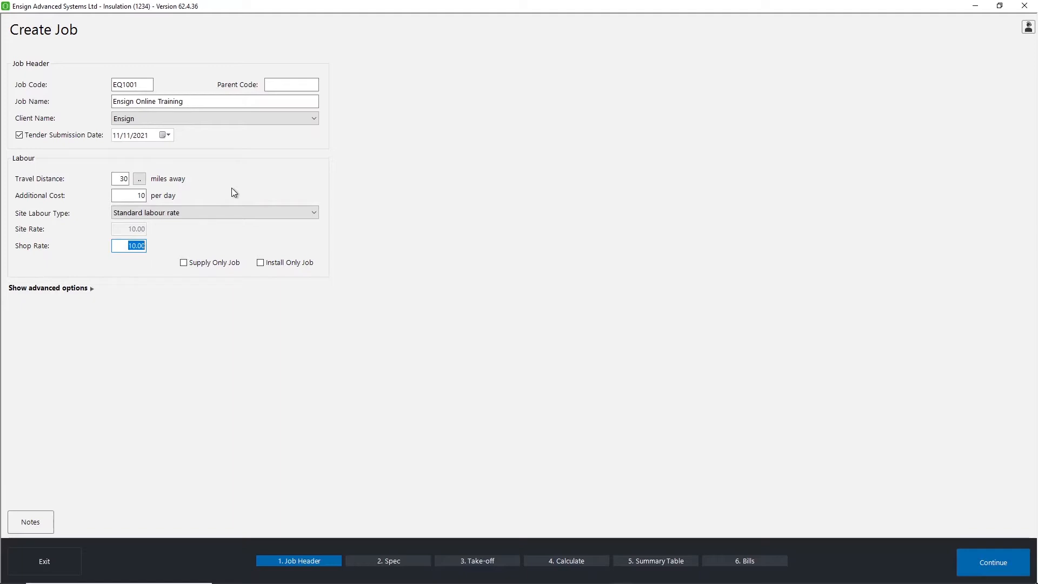
type("0")
key("Tab")
left_click(50, 290)
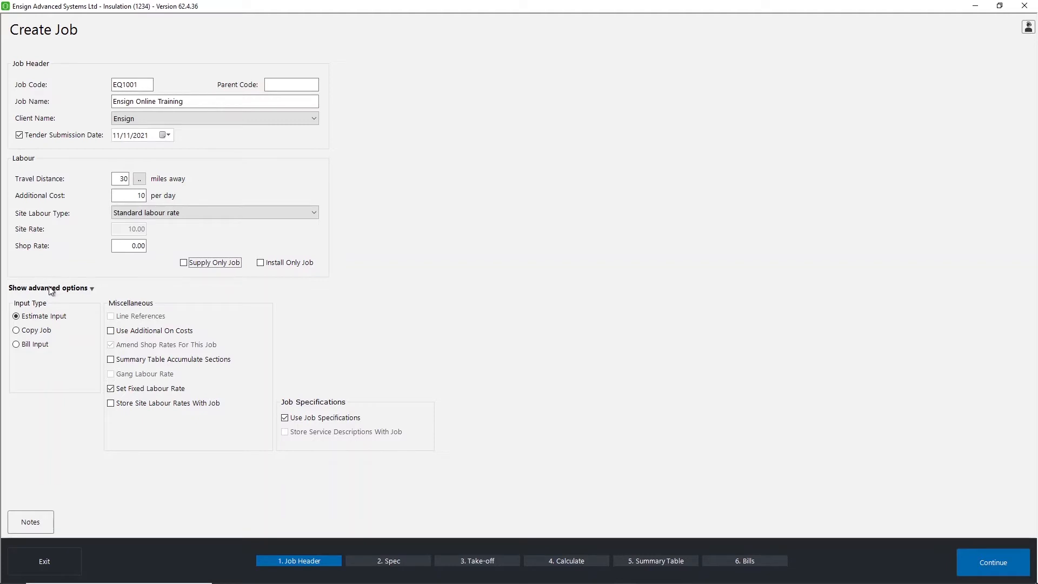
left_click(54, 289)
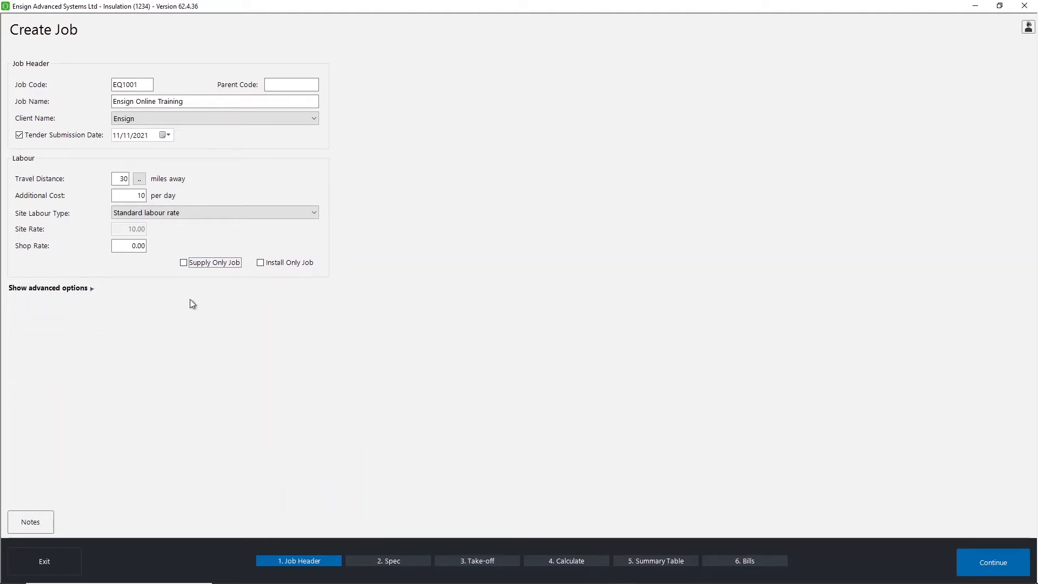
Continue to the job's specifications and copy in common pipework specification 1, H&V-Tape-ID Pipe.
left_click(981, 566)
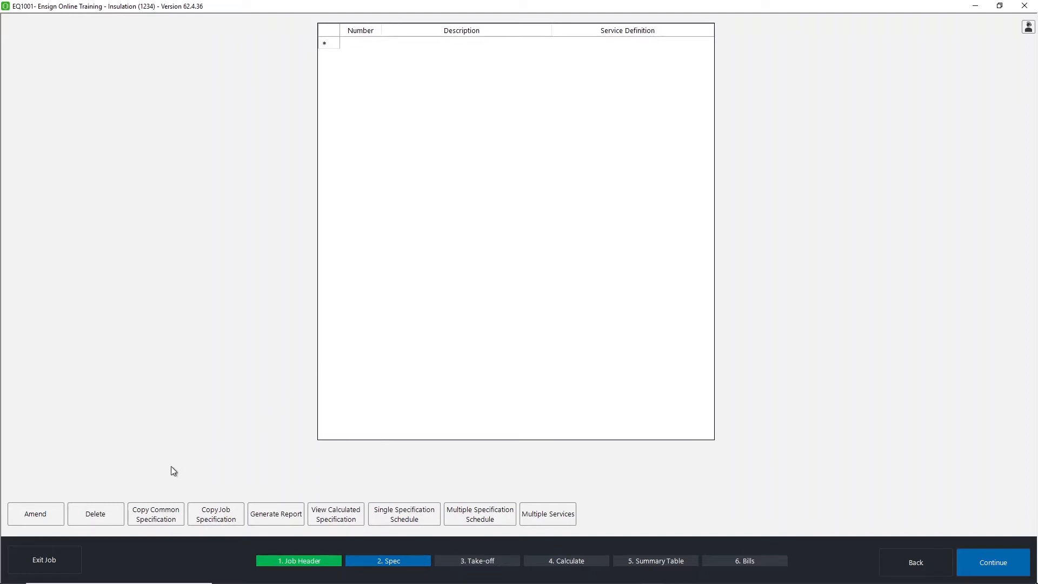
left_click(160, 515)
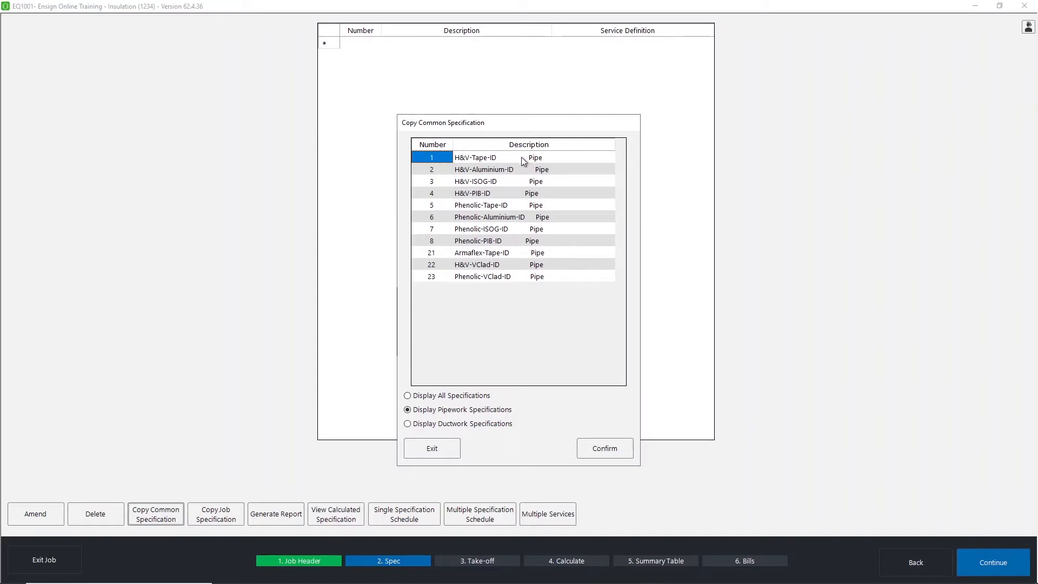
left_click(437, 425)
left_click(436, 412)
left_click(471, 160)
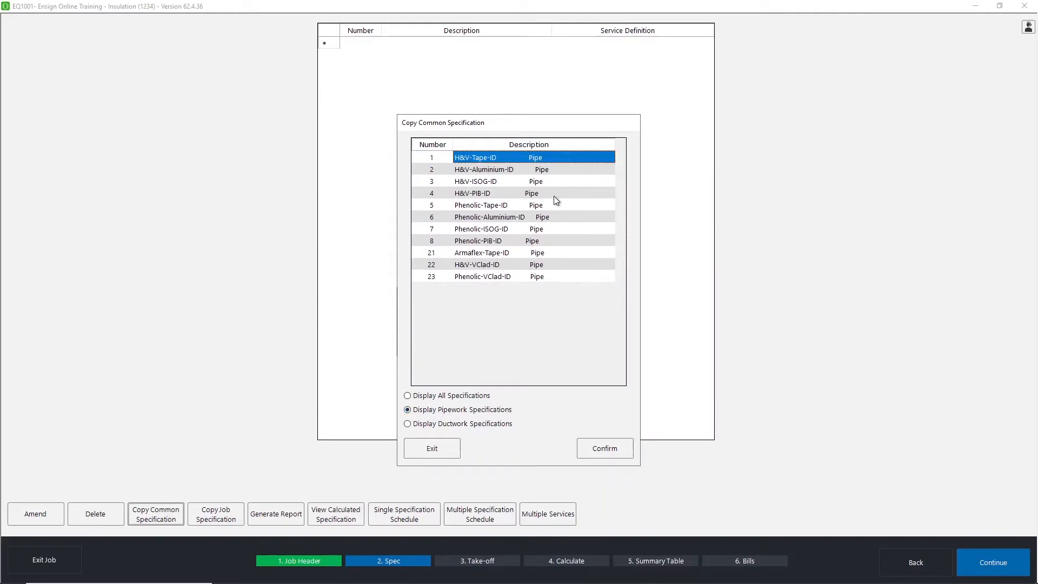
left_click(603, 450)
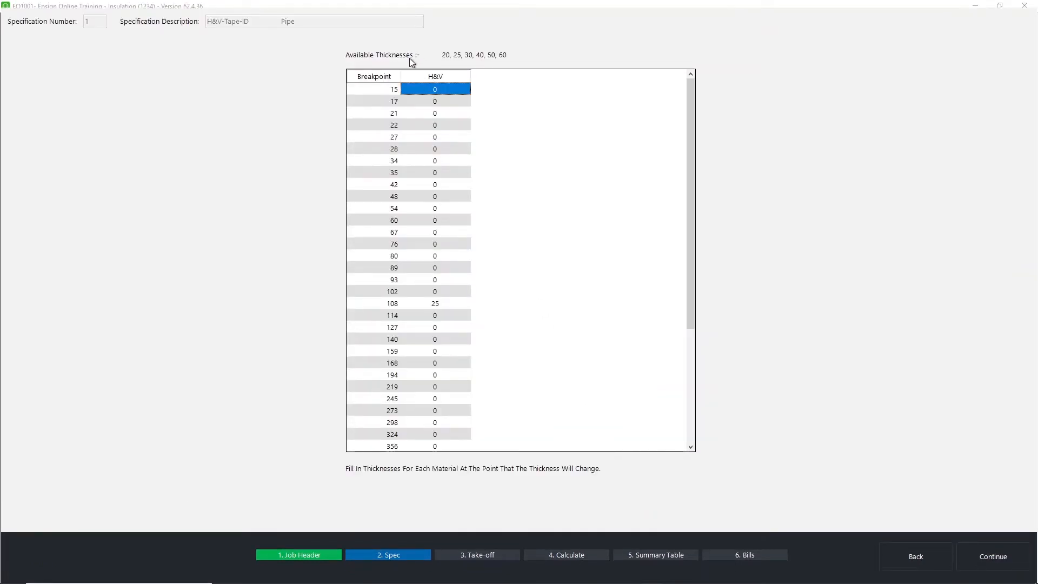
Check the copied specification's H&V thickness breakpoints and set the thickness at breakpoint 21 to 20.
left_click(438, 305)
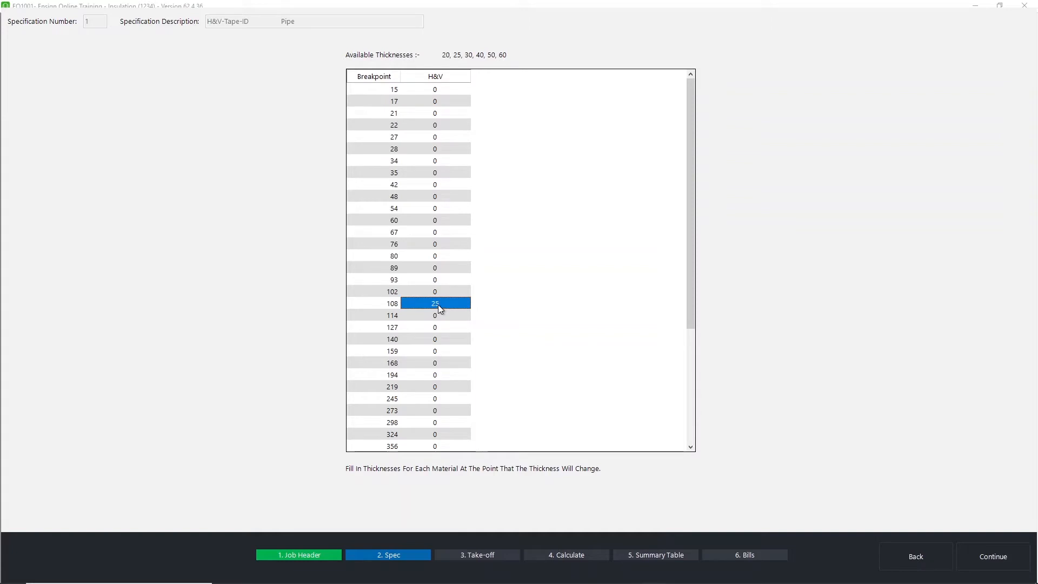
scroll(438, 304, "down", 5)
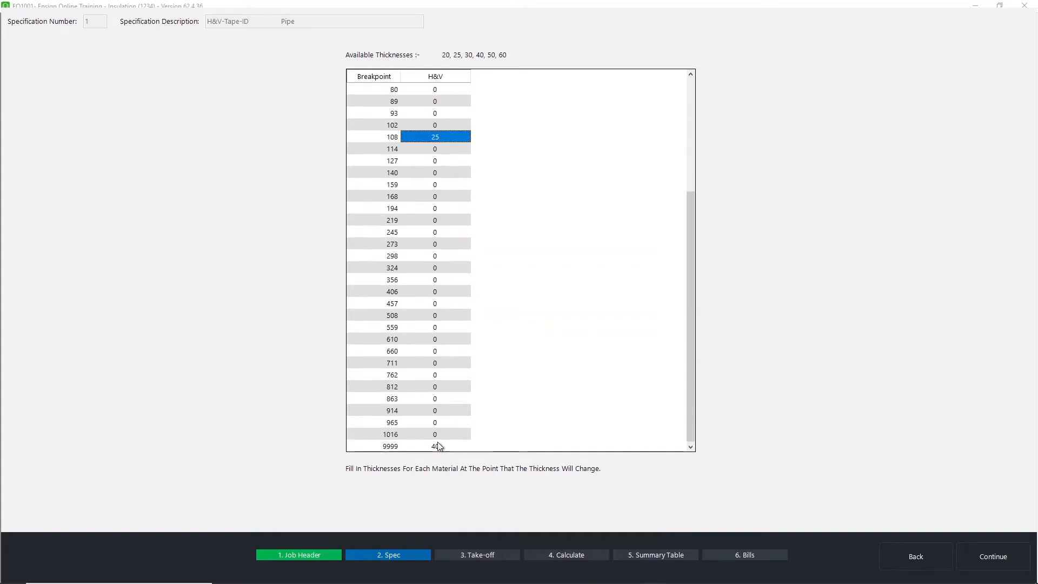
scroll(438, 432, "up", 5)
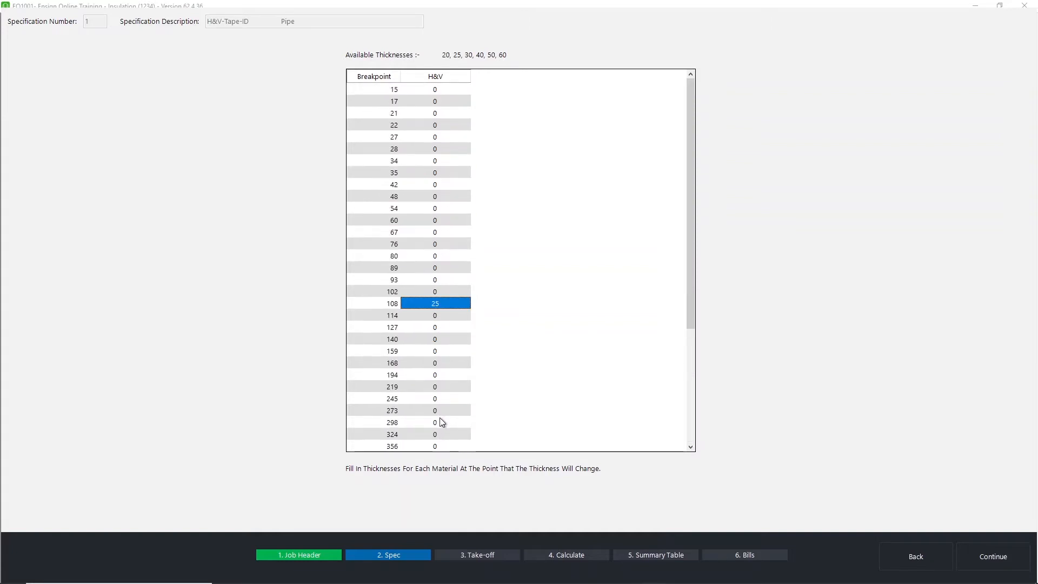
left_click(444, 115)
type("20")
key("Return")
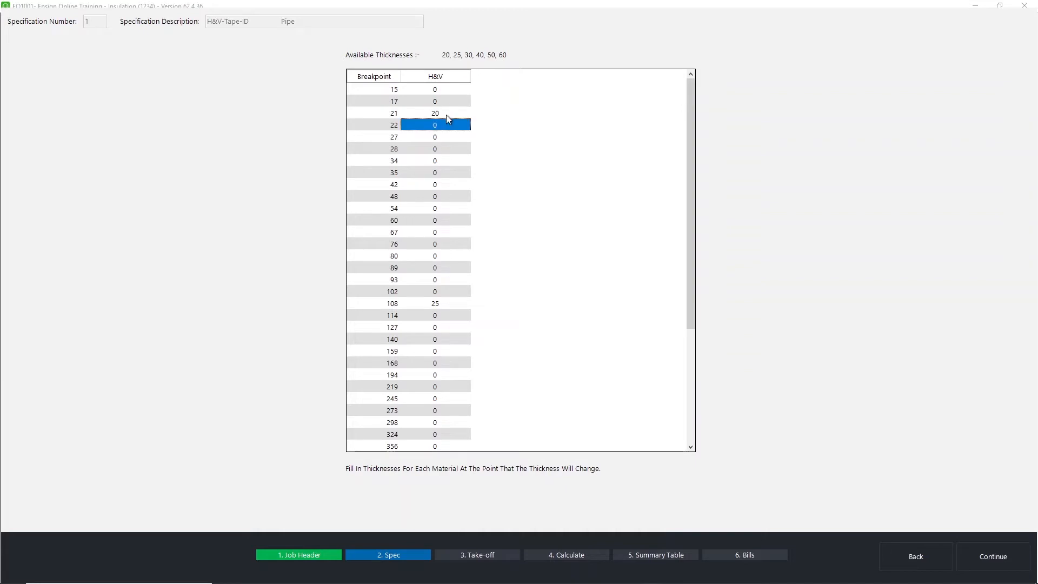
Set the H&V thickness to 30 at breakpoint 54 and to 40 at breakpoint 108.
left_click(443, 213)
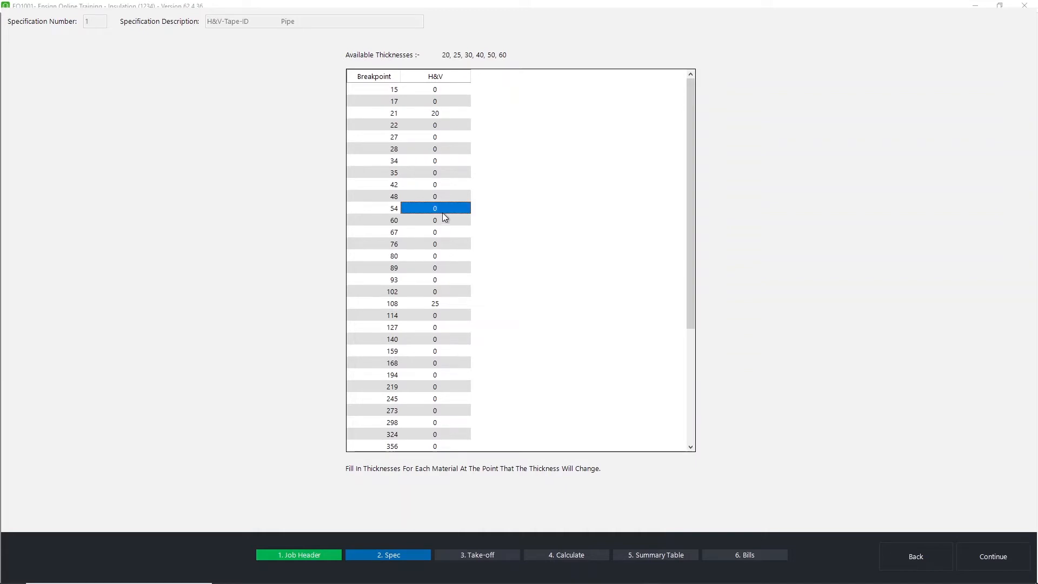
type("30")
key("Return")
left_click(443, 304)
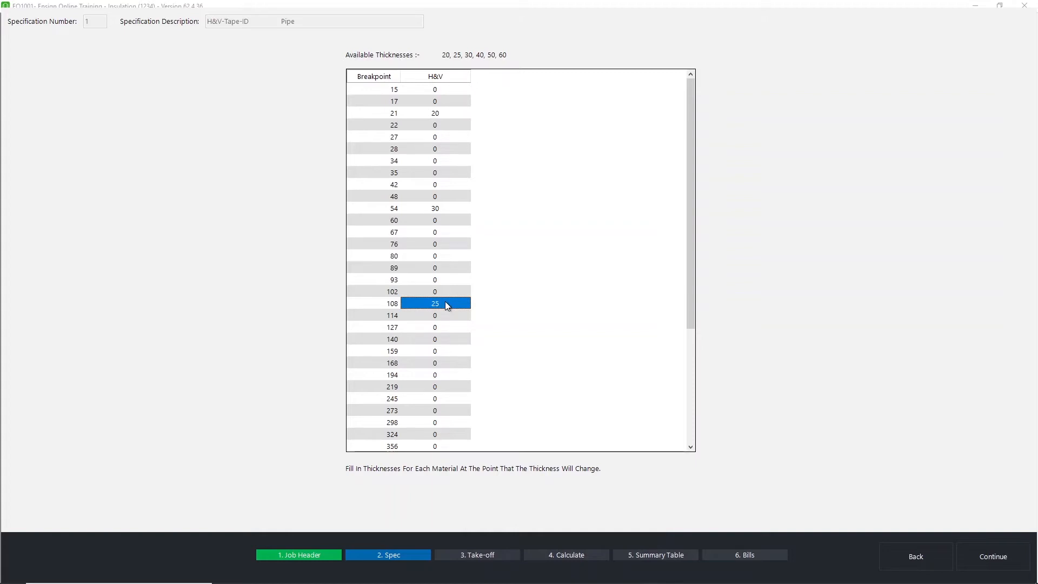
type("40")
key("Return")
scroll(457, 308, "down", 5)
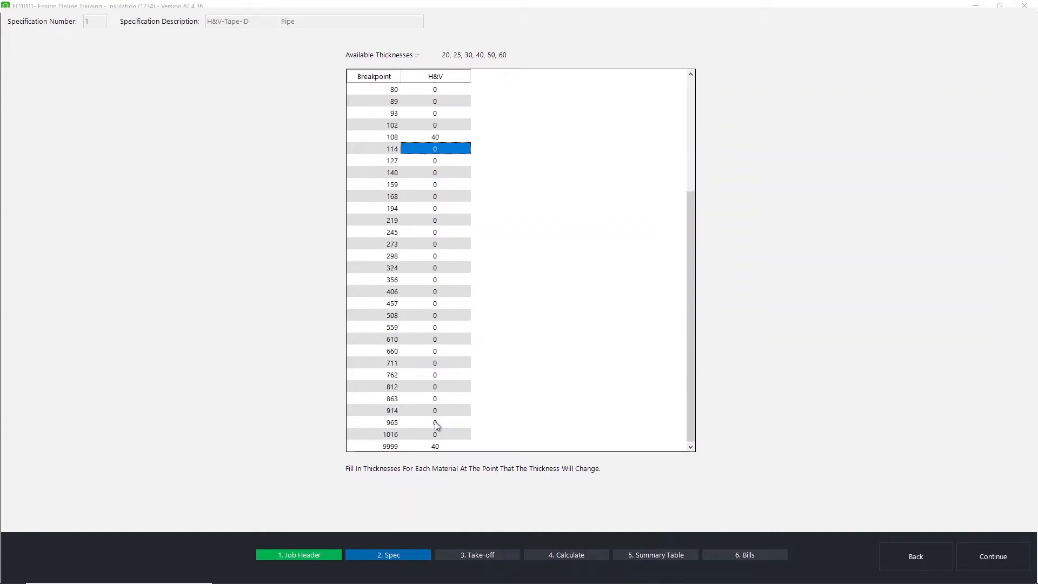
Set the H&V thickness at breakpoint 9999 to 50 and assign the specification the HW LOW TEMPERATURE PIPEWORK service definition.
left_click(439, 447)
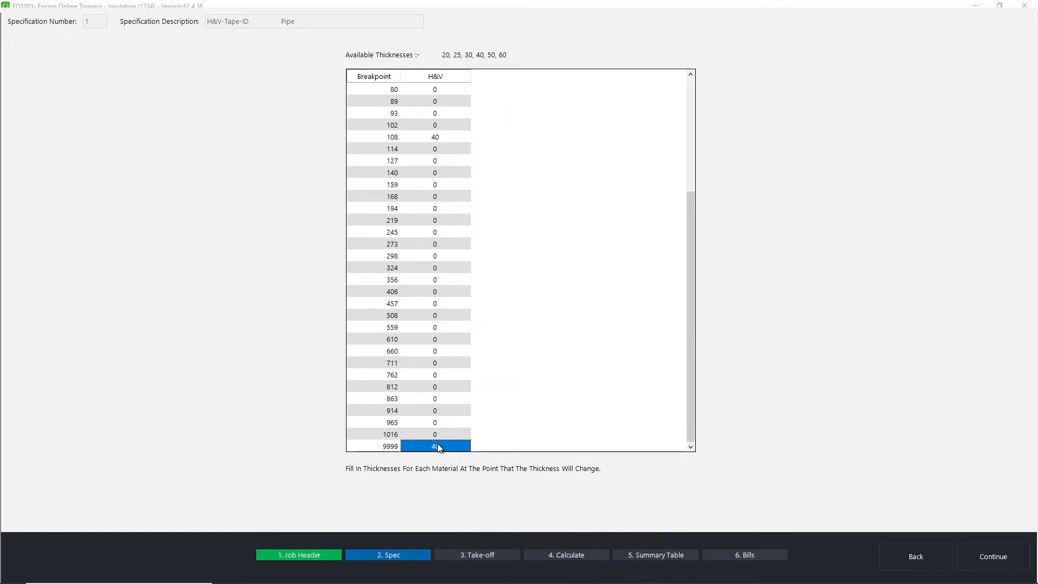
type("50")
key("Return")
left_click(994, 557)
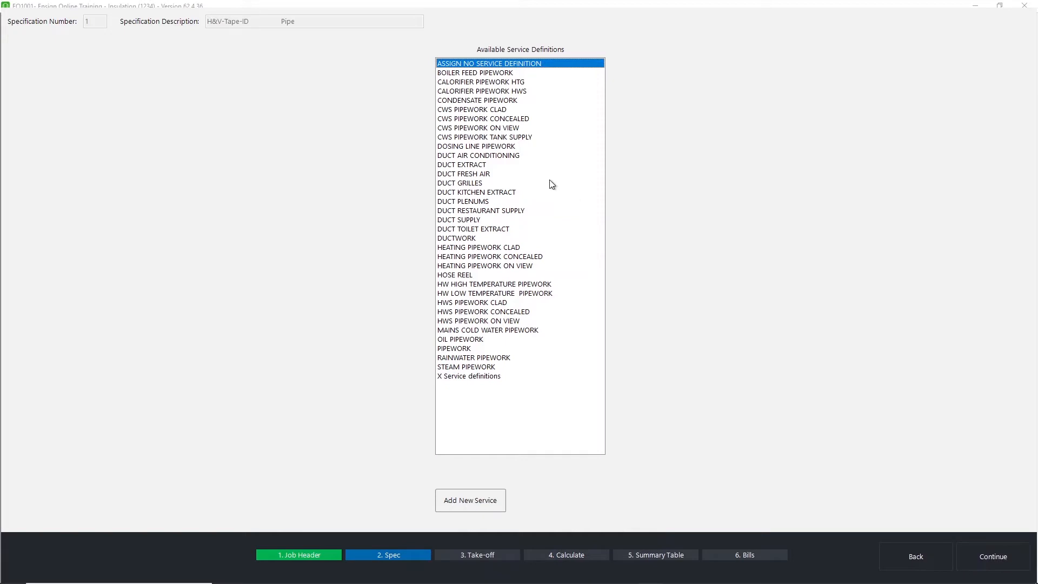
left_click(517, 293)
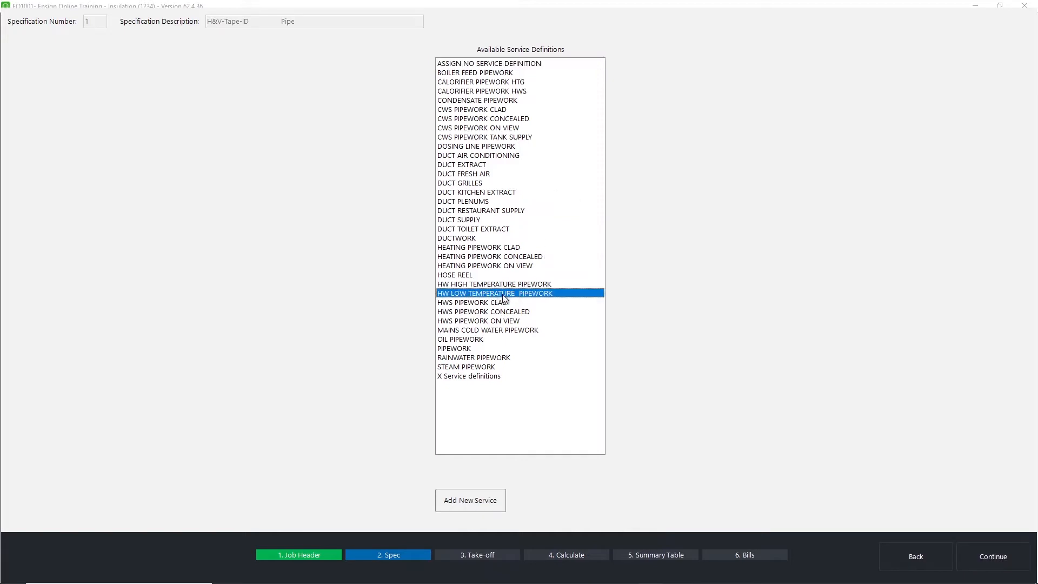
double_click(505, 296)
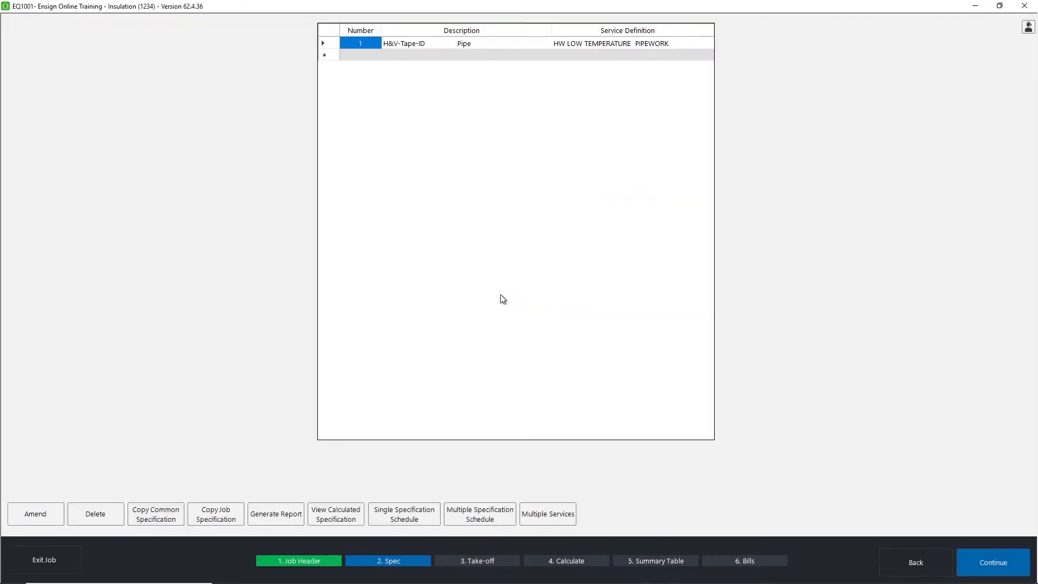
Copy in common pipework specification 5, Phenolic-Tape-ID Pipe, with its thicknesses as they are, and assign the CWS PIPEWORK CONCEALED service definition.
left_click(433, 54)
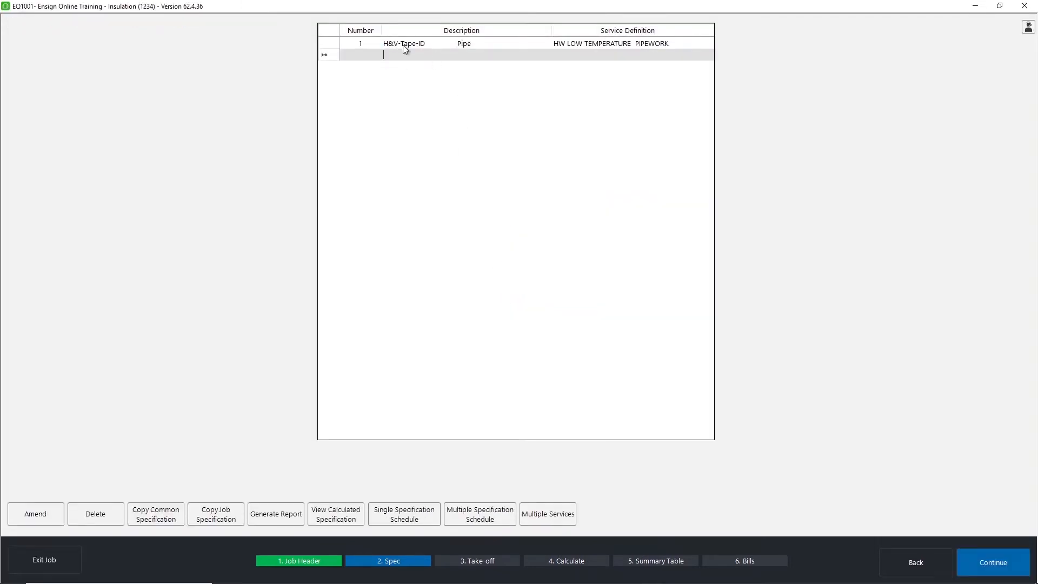
left_click(174, 523)
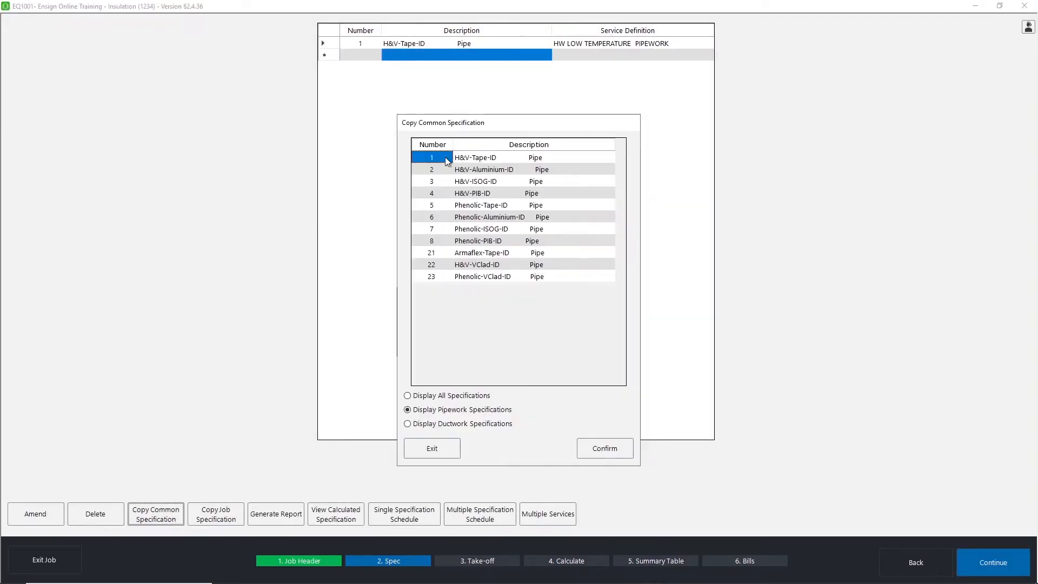
left_click(480, 206)
double_click(480, 206)
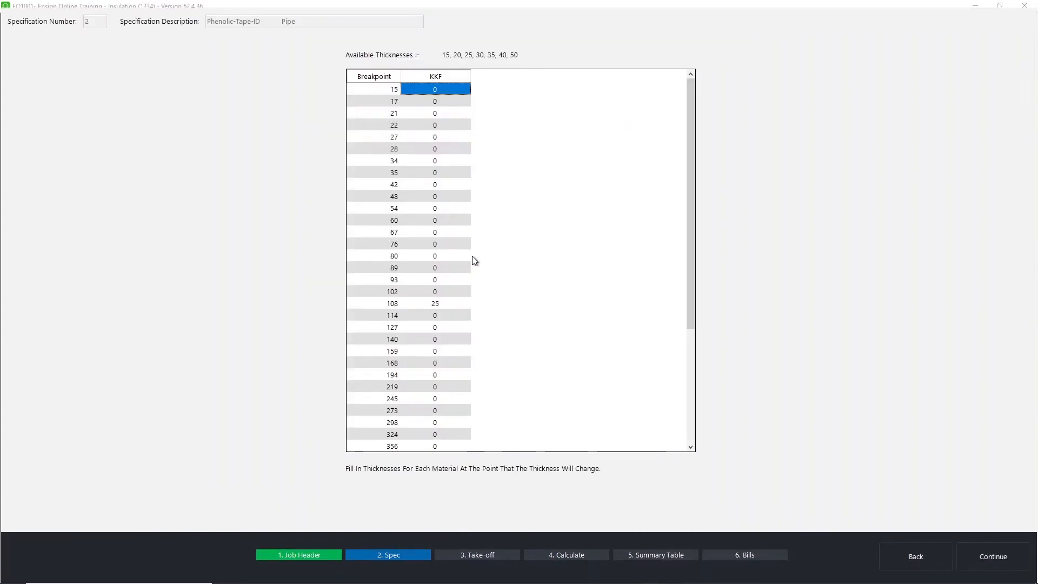
scroll(471, 258, "down", 4)
scroll(695, 357, "up", 3)
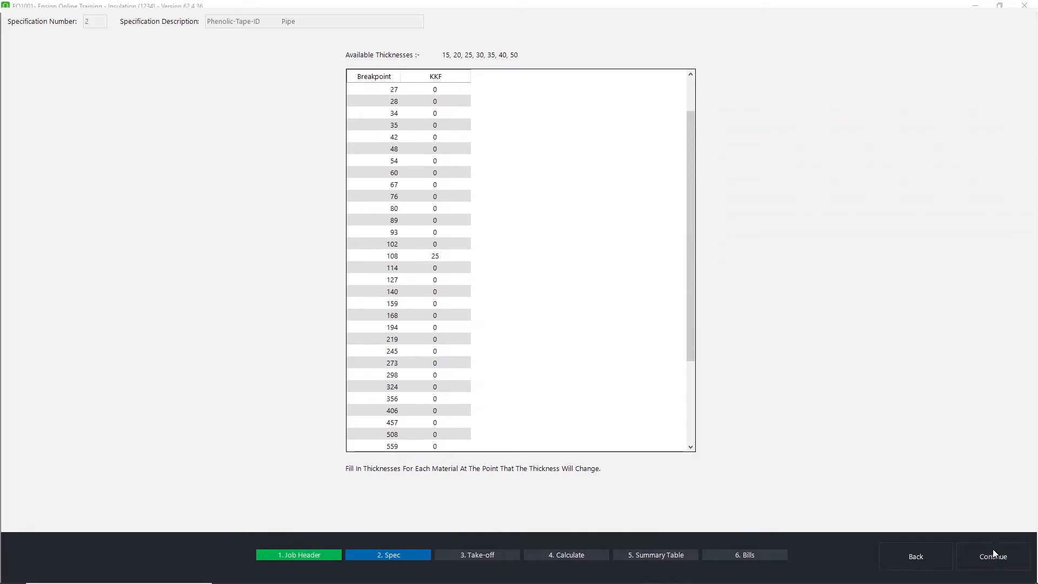
left_click(987, 553)
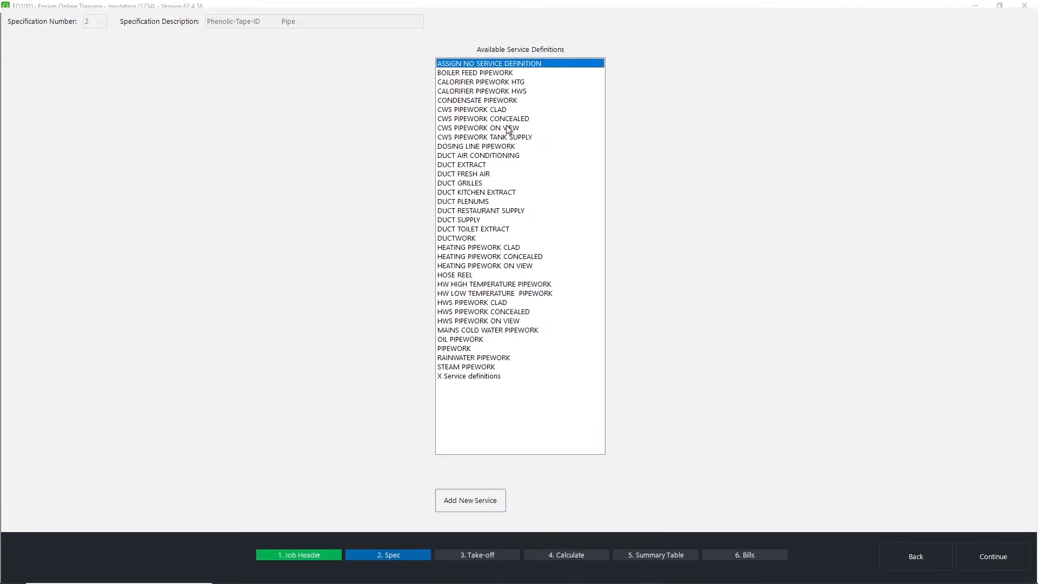
double_click(506, 118)
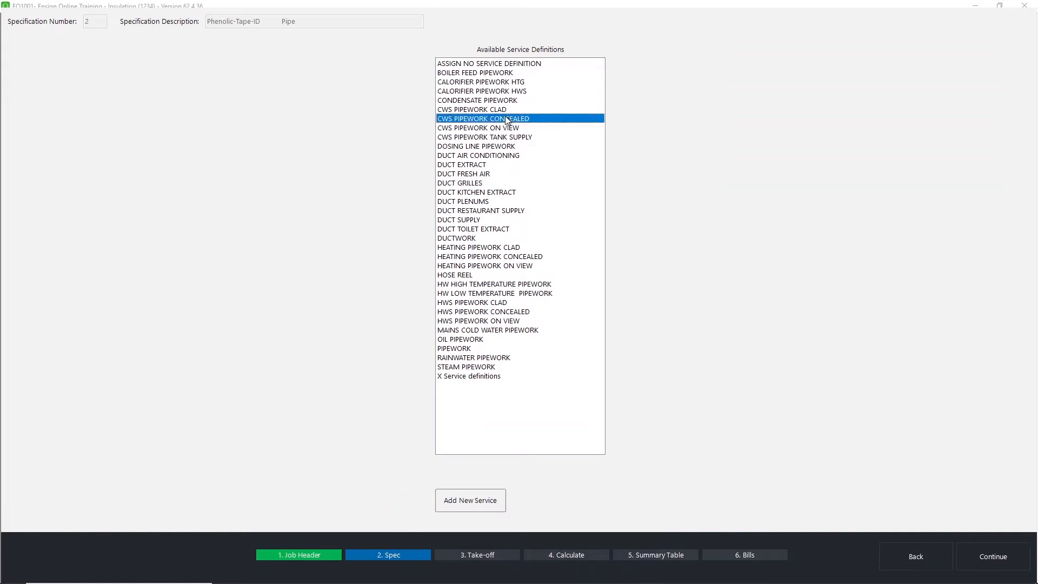
Copy common ductwork specification 9, Ductwrap-Tape-ID Duct, into the next free specification line.
left_click(384, 66)
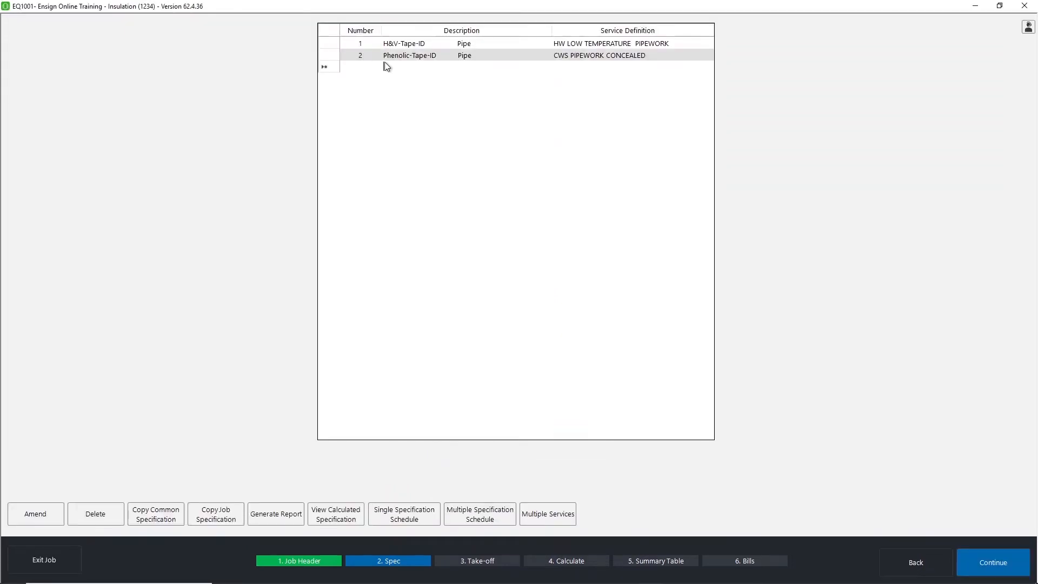
left_click(177, 516)
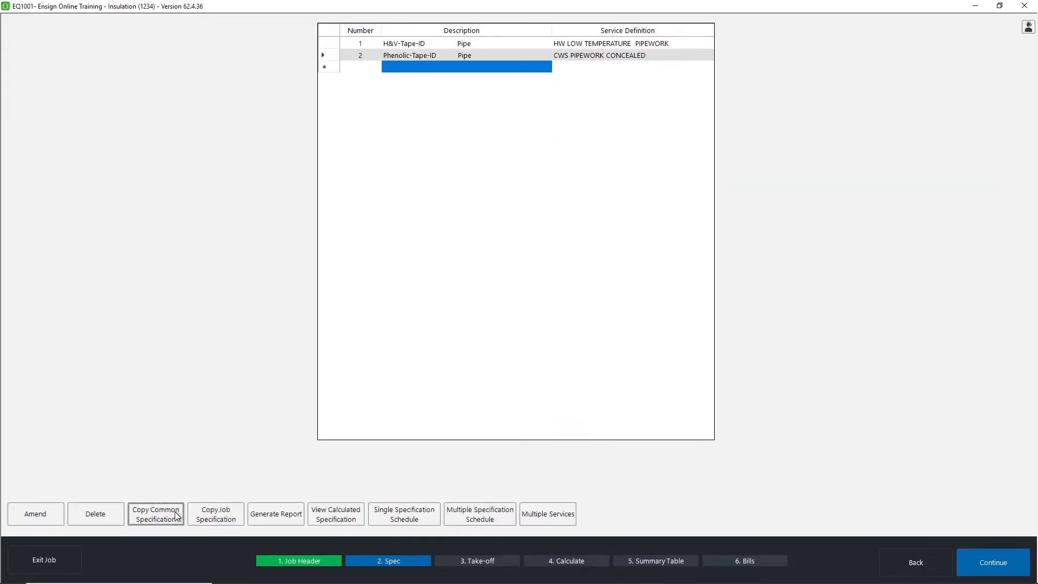
left_click(407, 423)
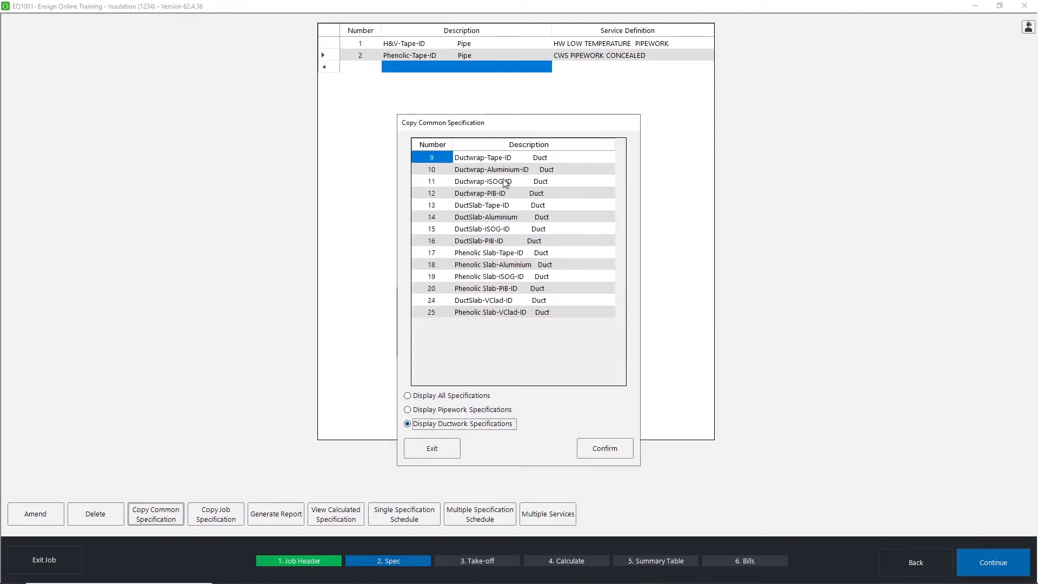
double_click(504, 158)
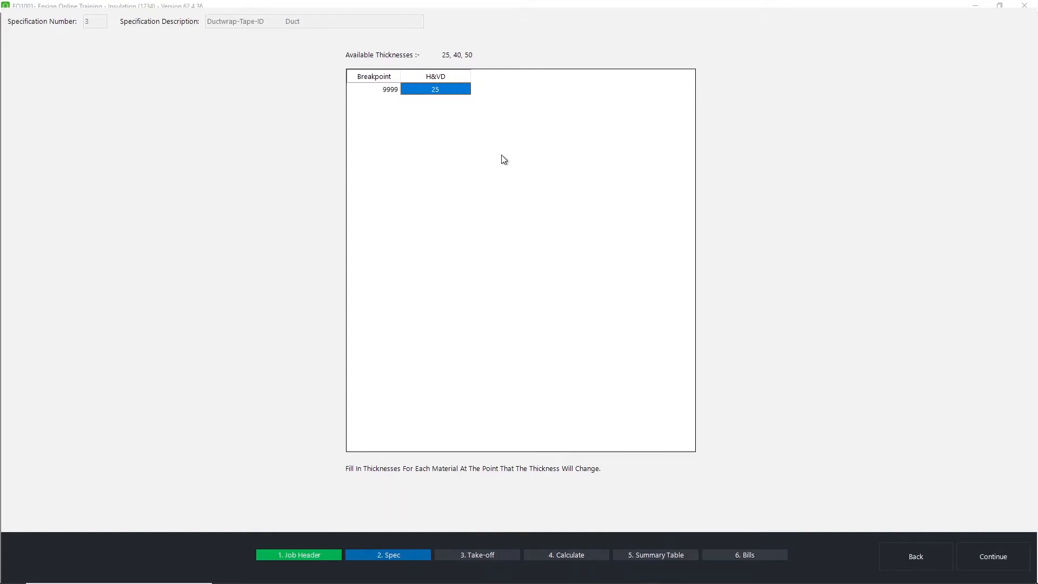
Set the ductwrap H&VD thickness at breakpoint 9999 to 40 and assign the DUCT EXTRACT service definition.
type("40")
key("Return")
left_click(982, 557)
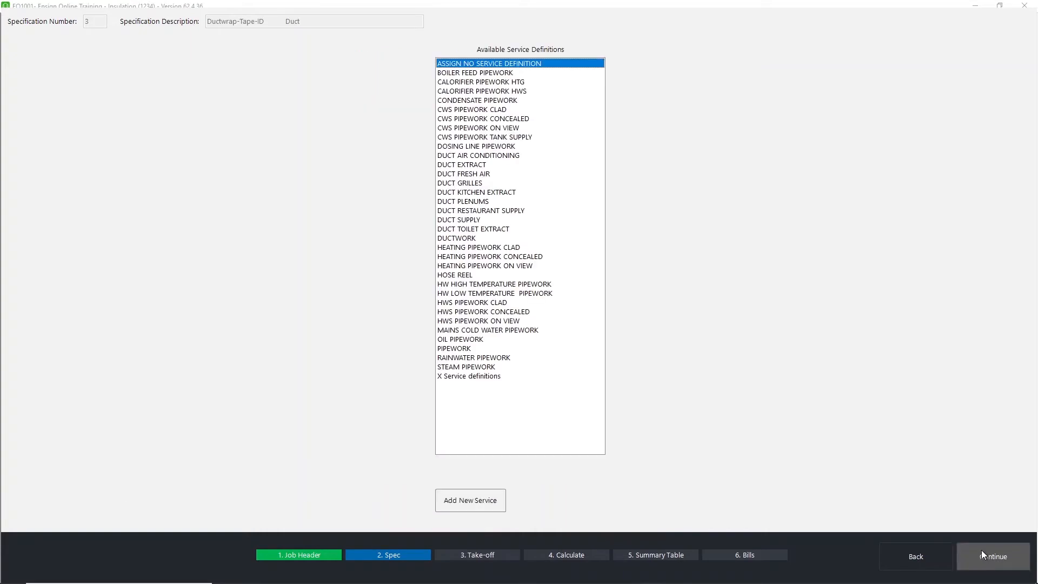
left_click(473, 164)
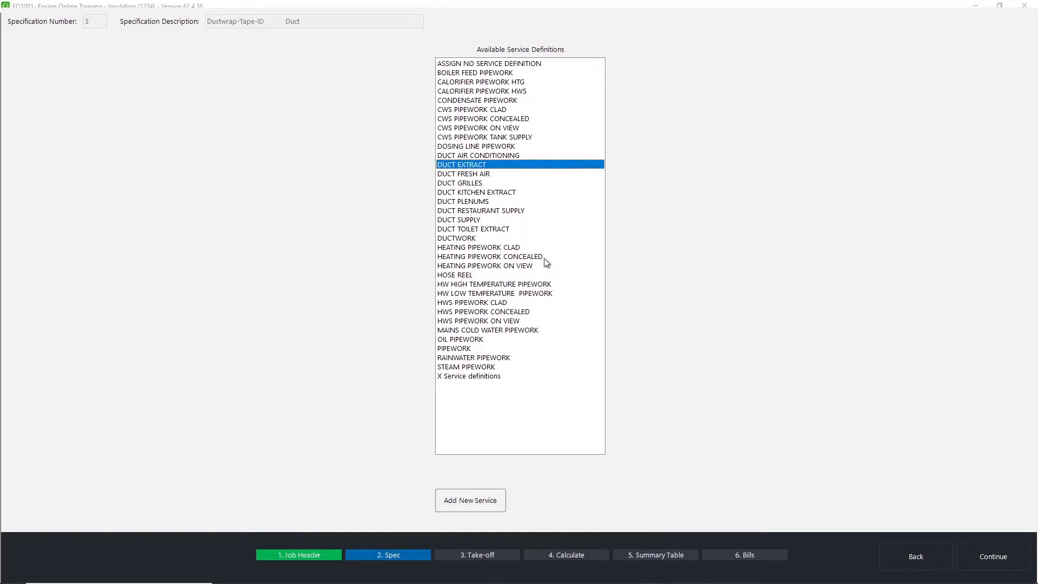
left_click(993, 554)
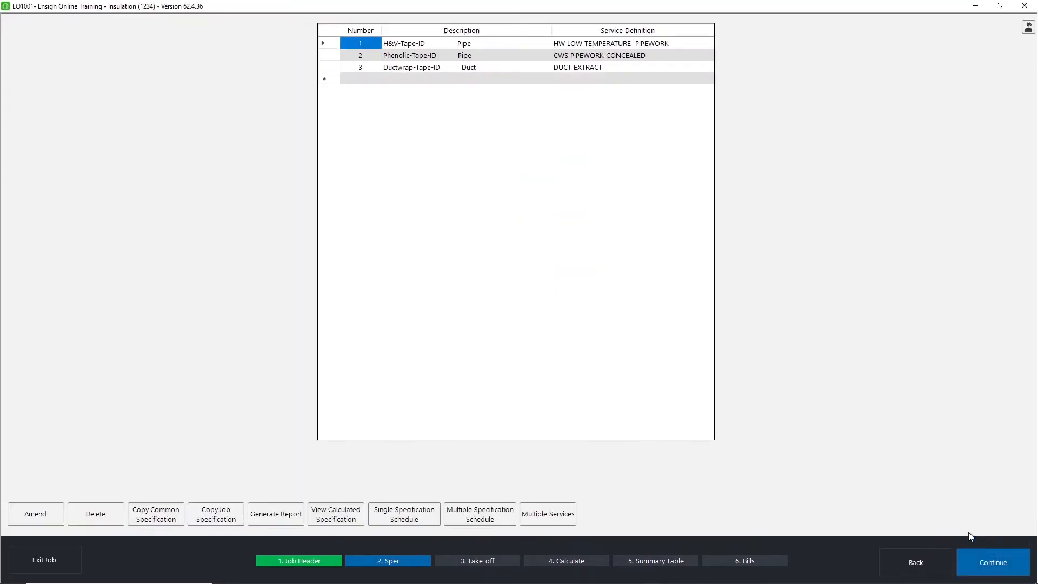
Copy common ductwork specification 10, Ductwrap-Aluminium-ID Duct, into the job as its fourth specification.
left_click(396, 78)
left_click(154, 511)
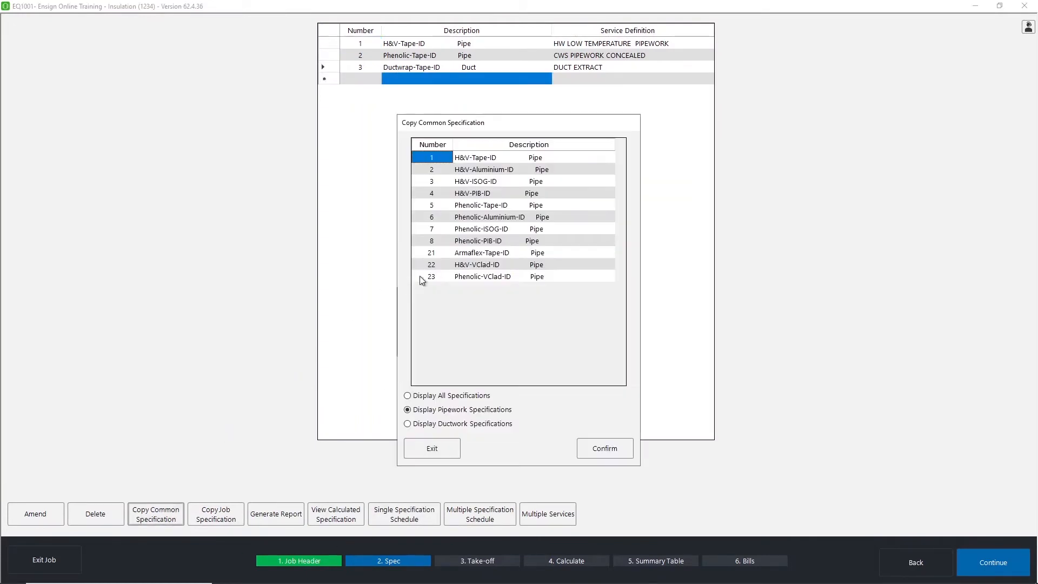
left_click(422, 424)
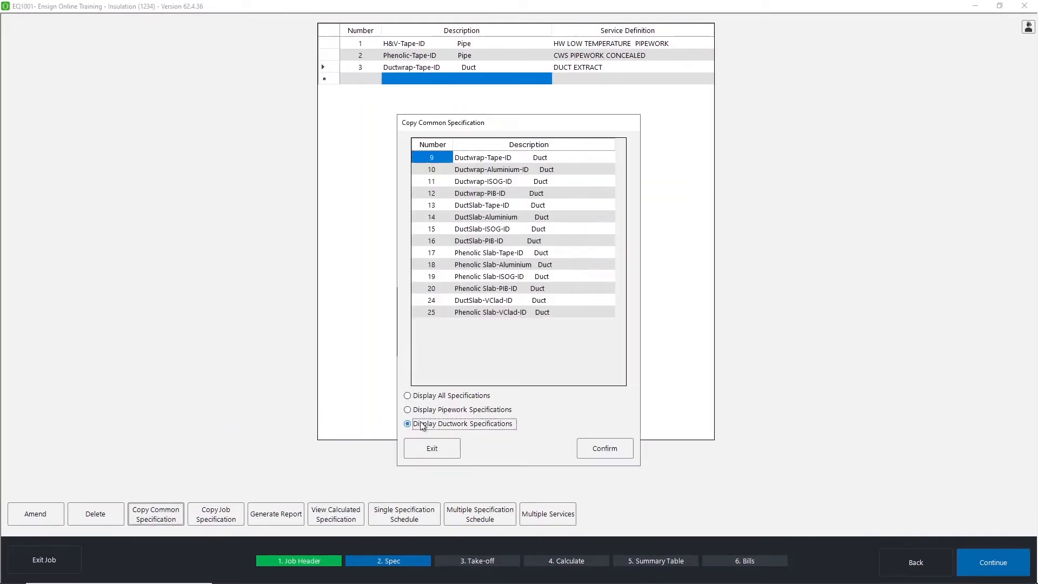
double_click(506, 171)
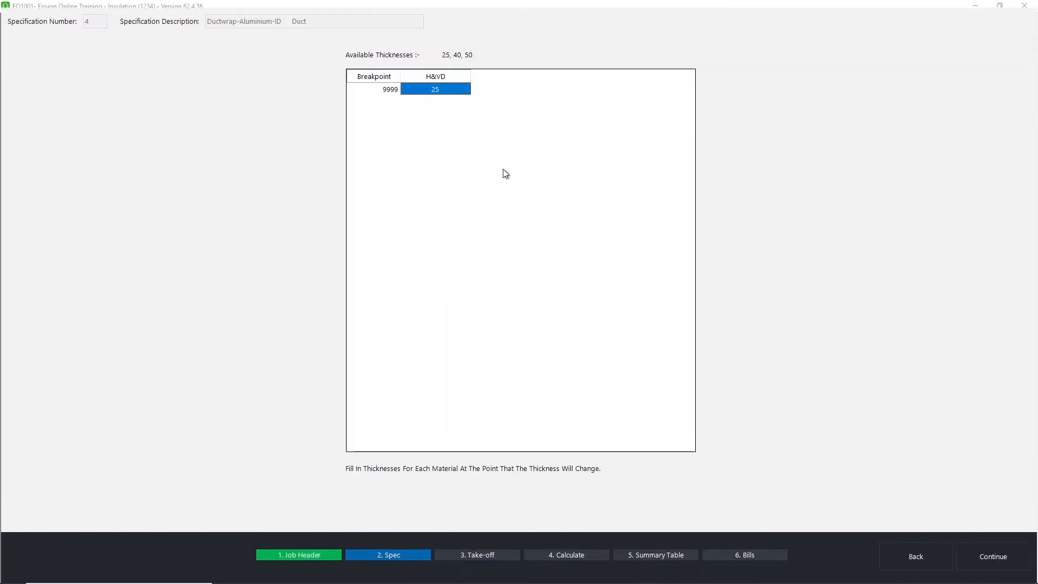
Accept the aluminium ductwrap thickness, briefly view the new service definition entry, and assign the DUCT SUPPLY service definition.
left_click(1004, 553)
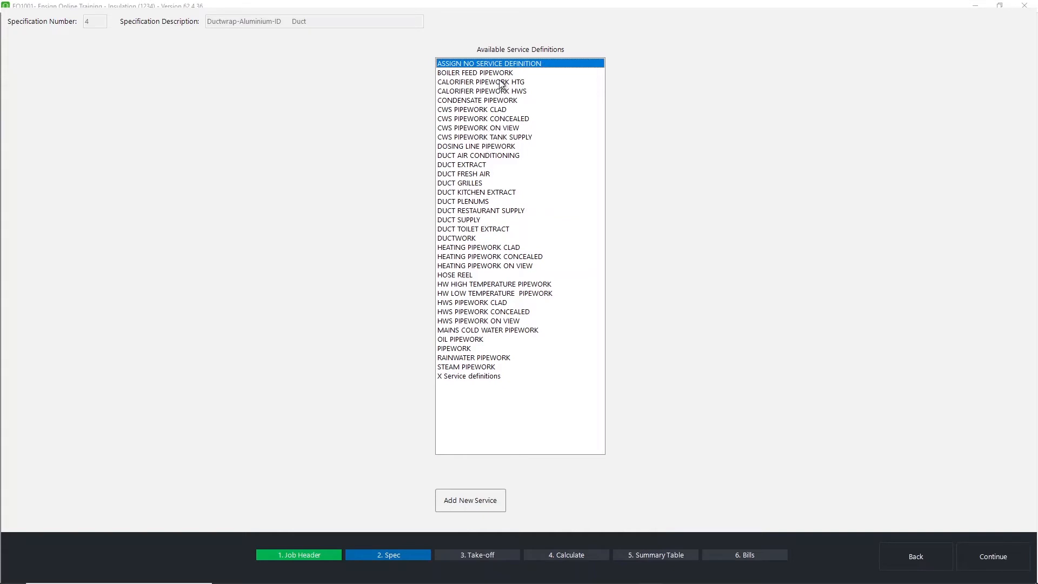
left_click(463, 500)
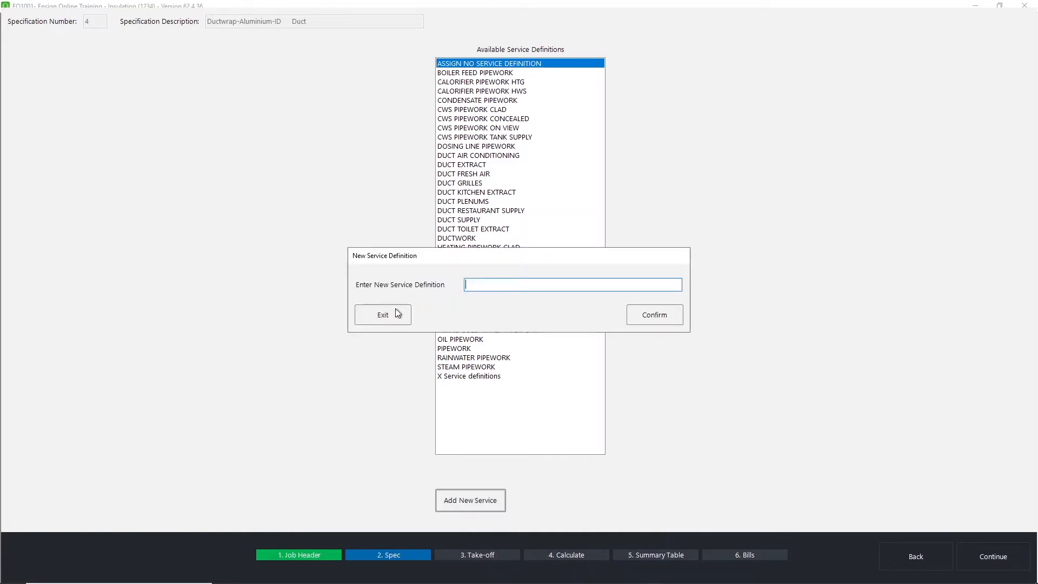
left_click(382, 321)
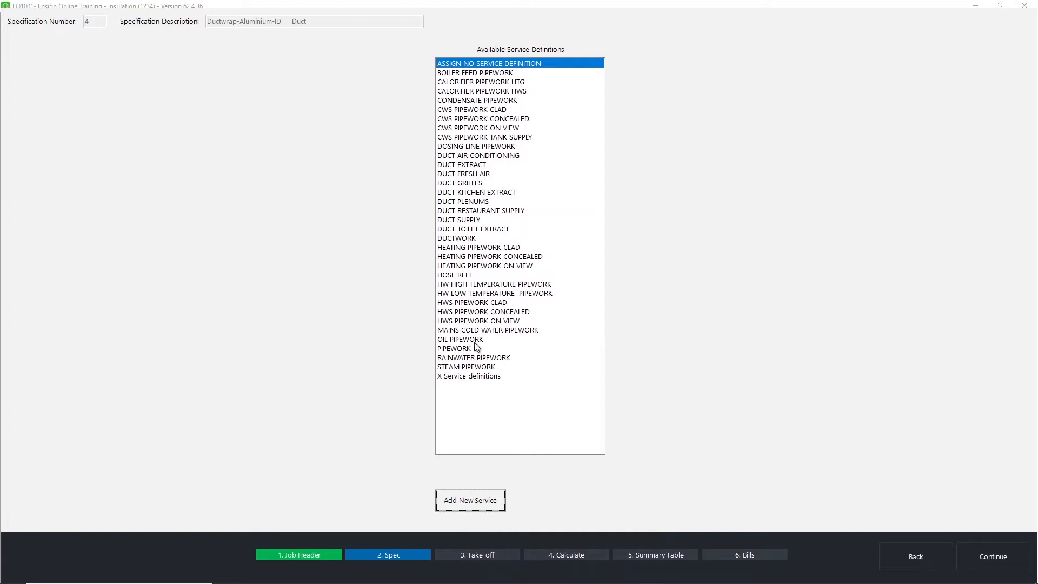
left_click(469, 220)
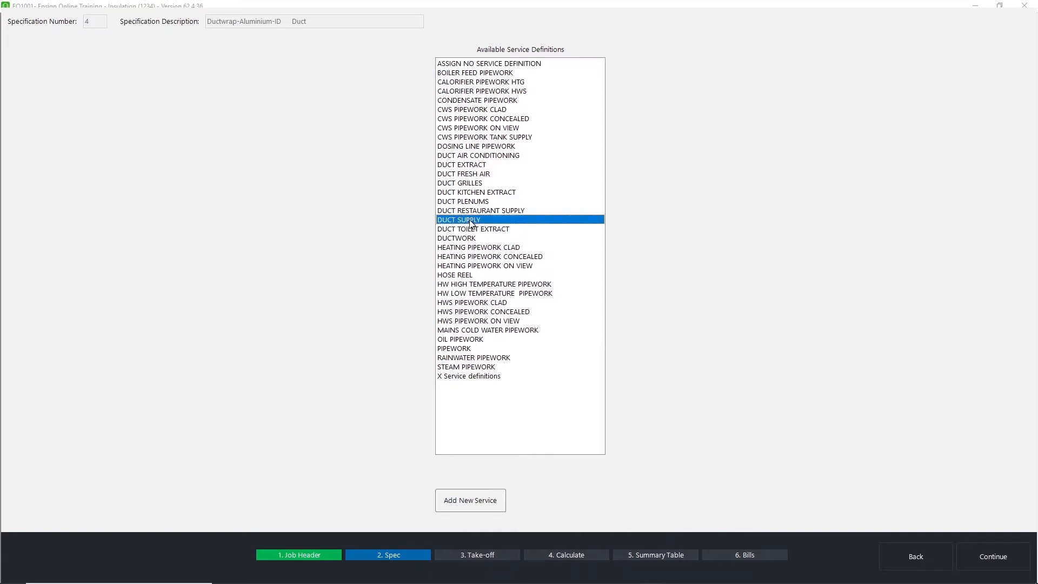
double_click(470, 220)
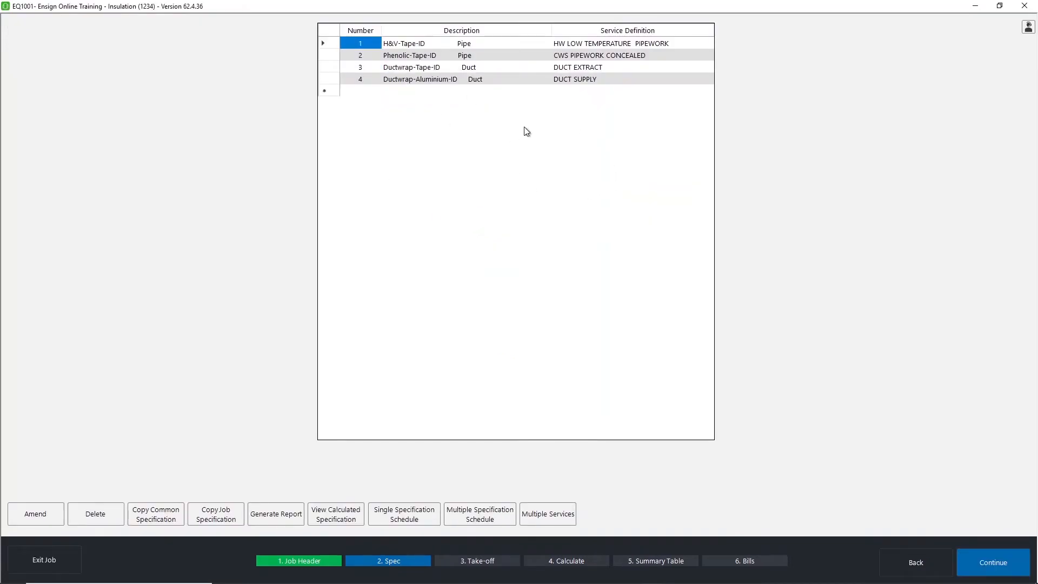
Open specification 1, H&V-Tape-ID Pipe, for amendment and review its material lines and thickness breakpoints.
left_click(413, 45)
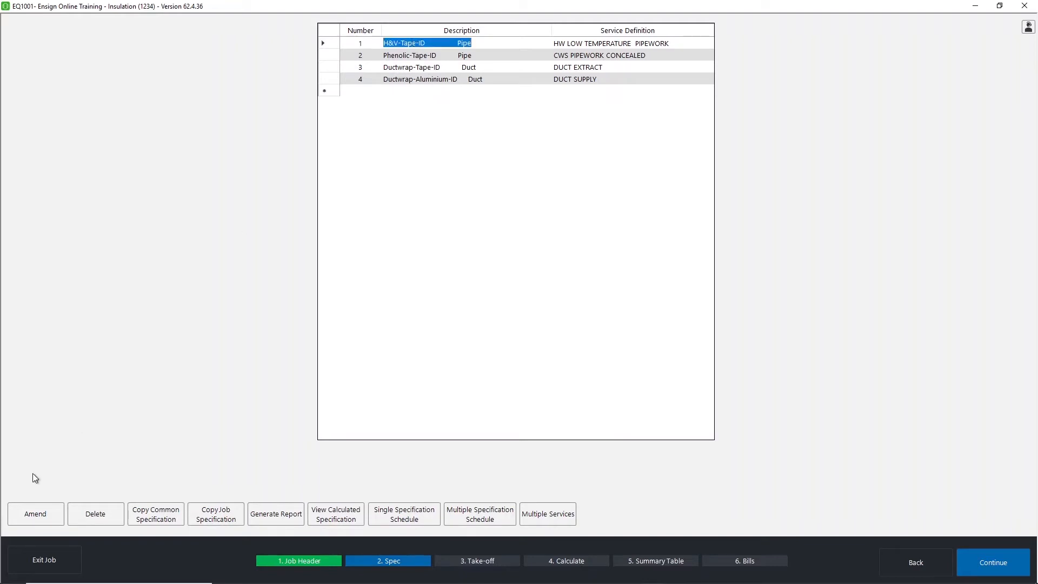
left_click(37, 511)
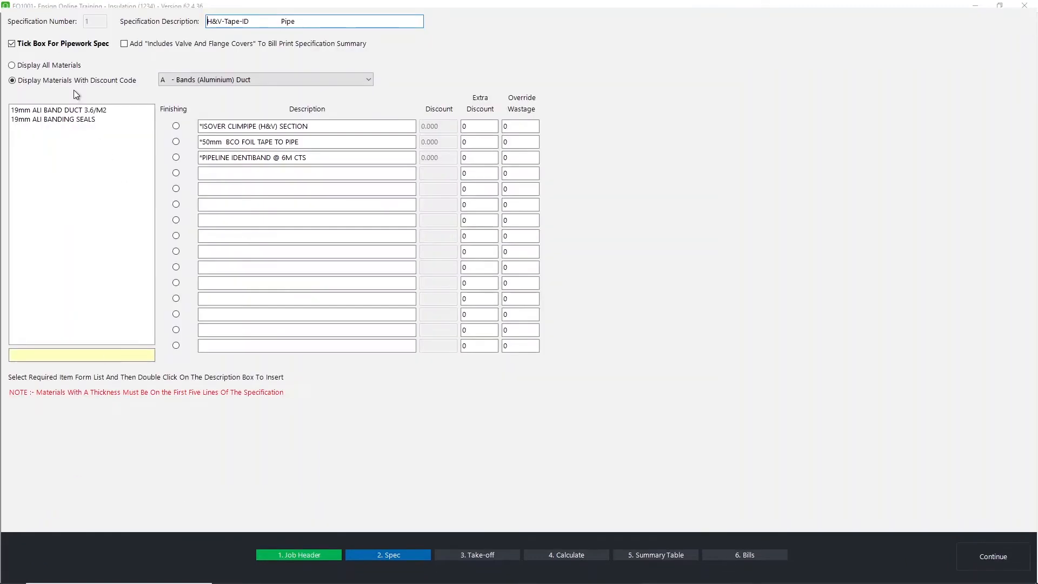
left_click(195, 79)
left_click(24, 144)
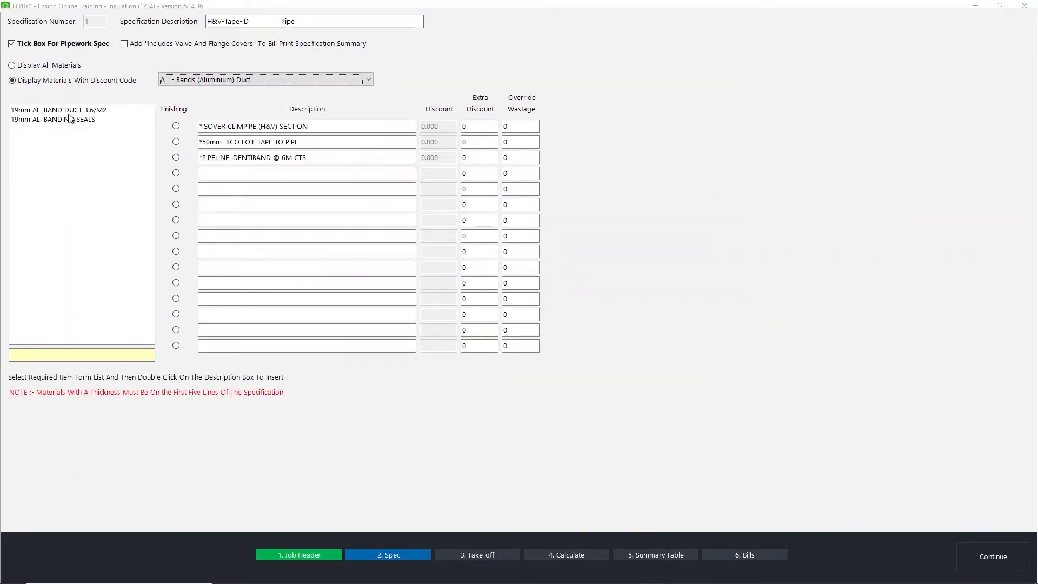
left_click_drag(316, 142, 184, 141)
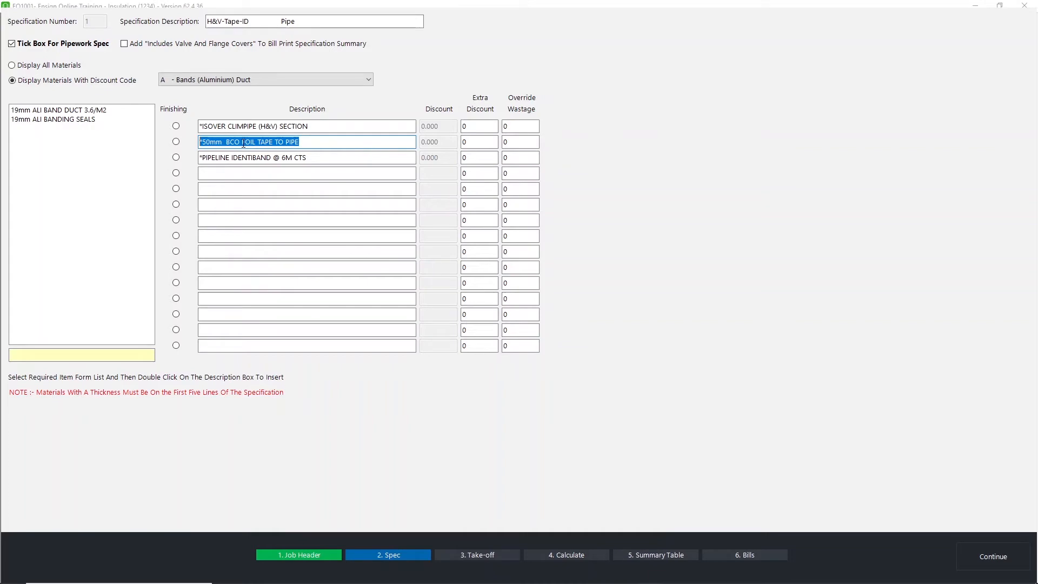
left_click(1016, 567)
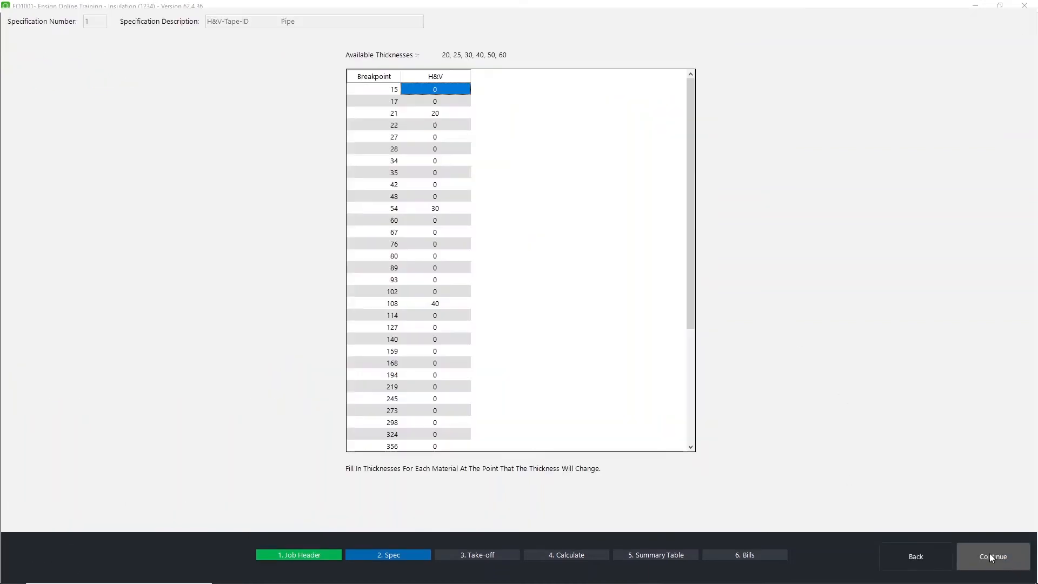
left_click(990, 553)
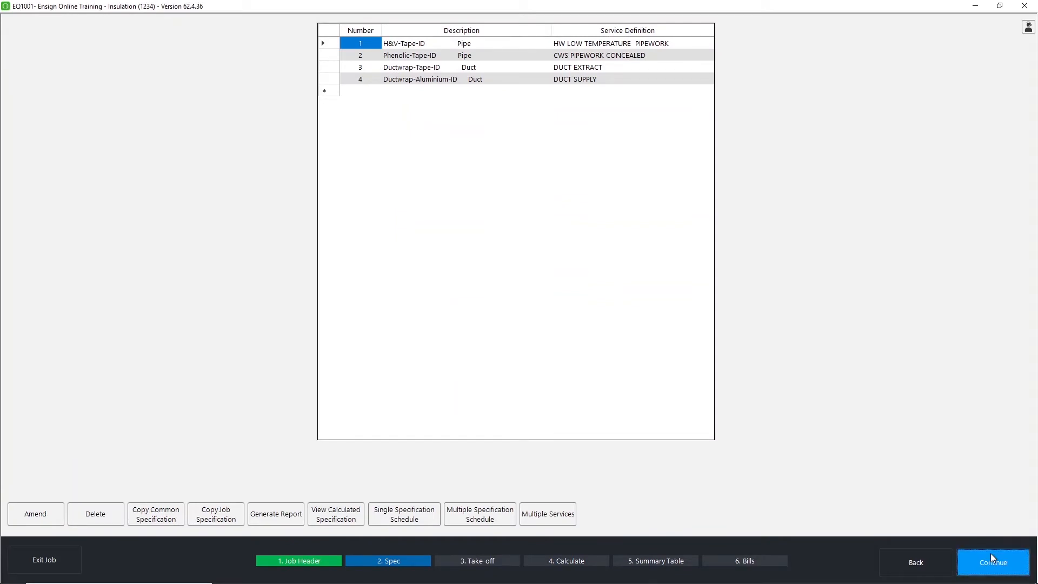
Continue to the job's take-off and rename the unassigned section Ground Floor.
left_click(990, 553)
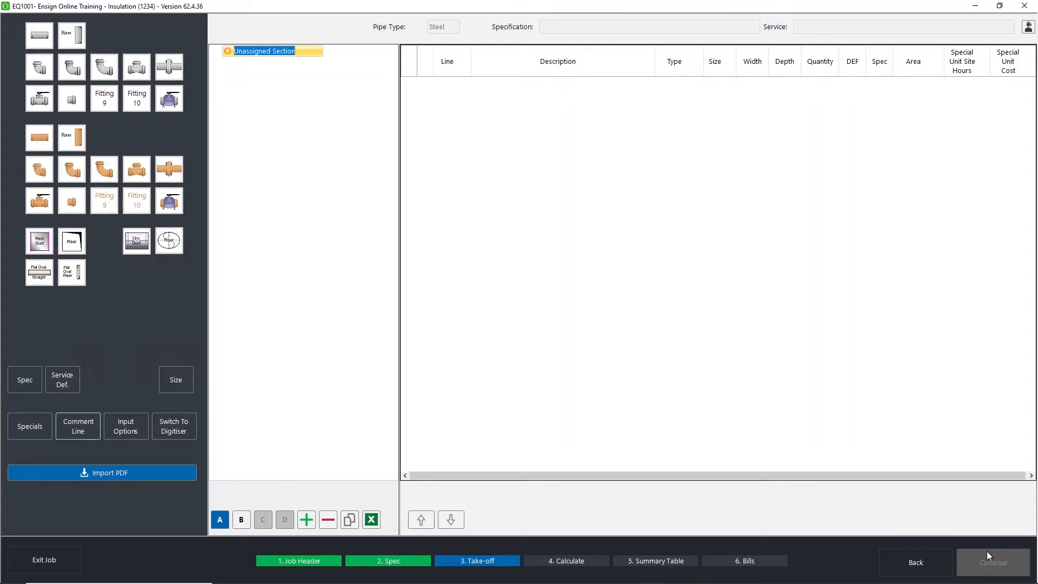
left_click(663, 389)
left_click(267, 52)
type("Ground Flo")
key("BackSpace")
key("BackSpace")
key("BackSpace")
key("BackSpace")
type("Floor")
left_click(267, 451)
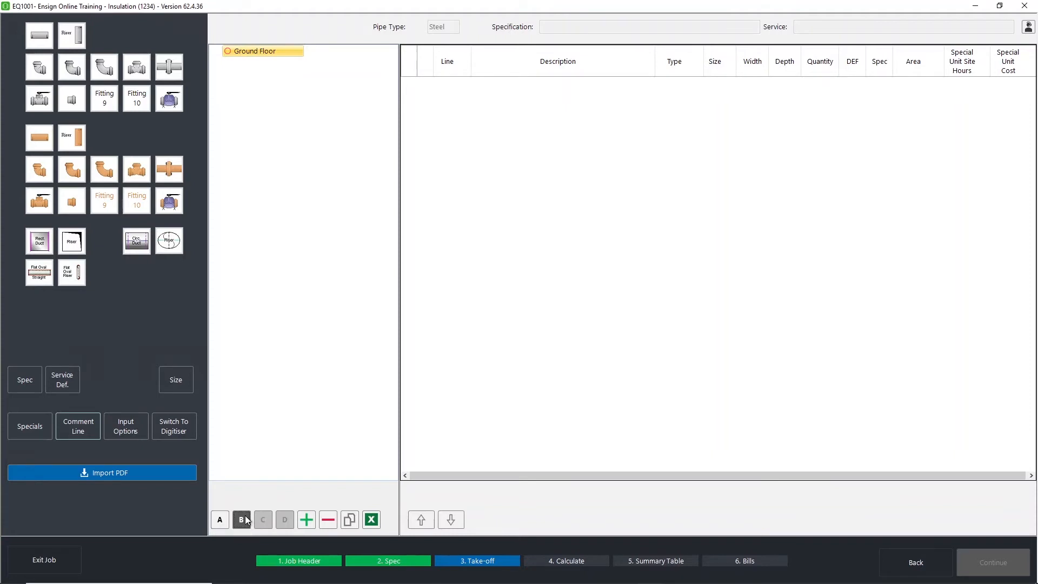
Create a subsection under Ground Floor and name it Pipework.
left_click(305, 518)
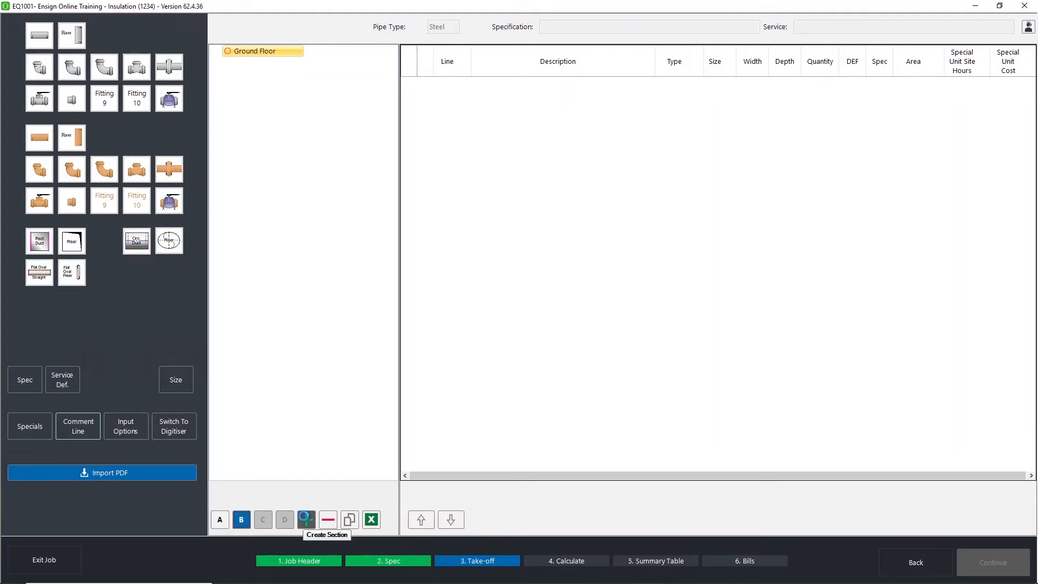
left_click(215, 50)
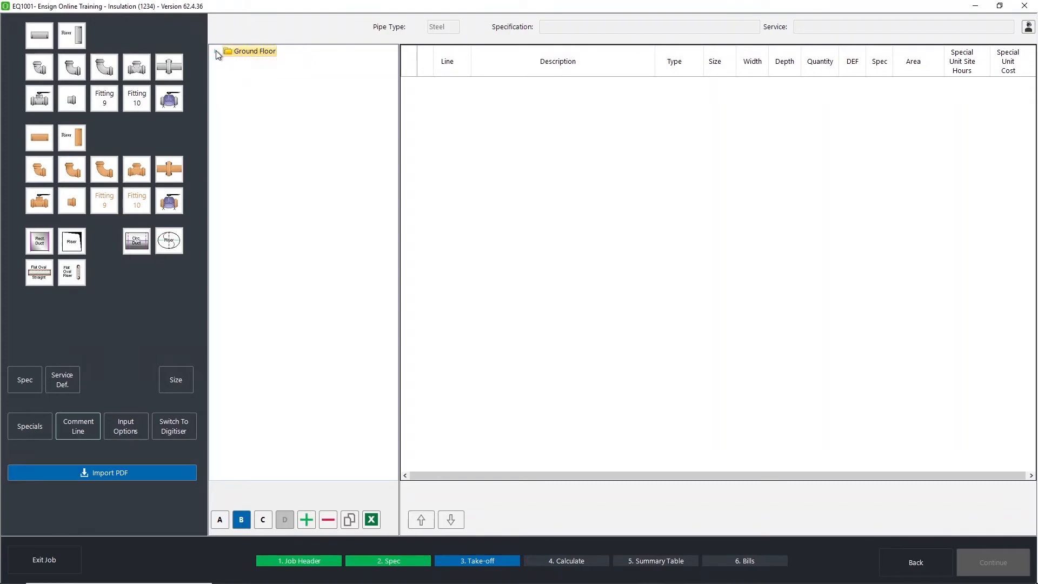
left_click(215, 50)
left_click(215, 51)
left_click(216, 50)
left_click(251, 61)
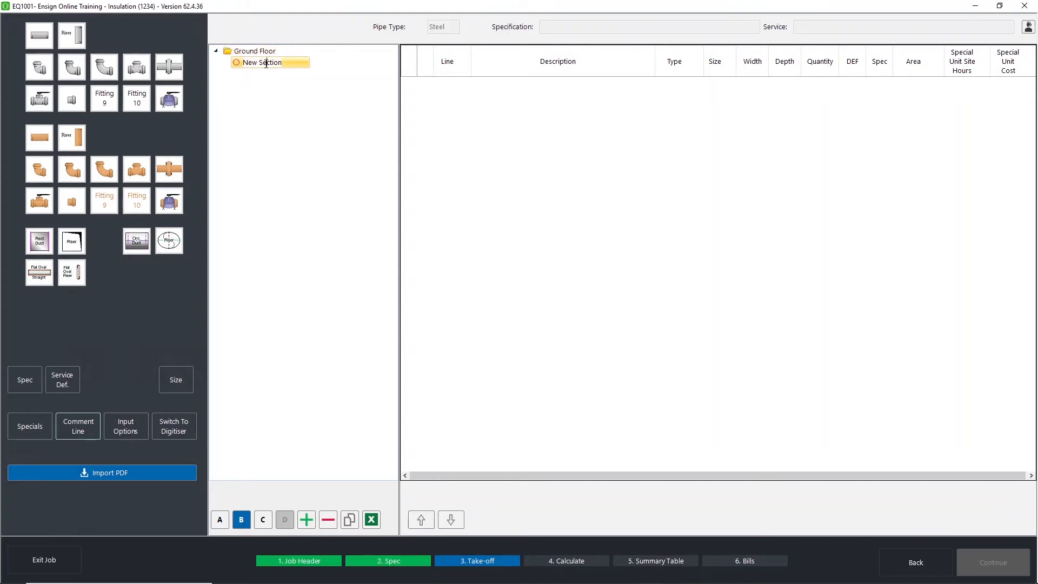
left_click(266, 62)
type("Pipework")
key("Return")
left_click(264, 131)
Add a second subsection under Ground Floor named Ductwork.
left_click(303, 515)
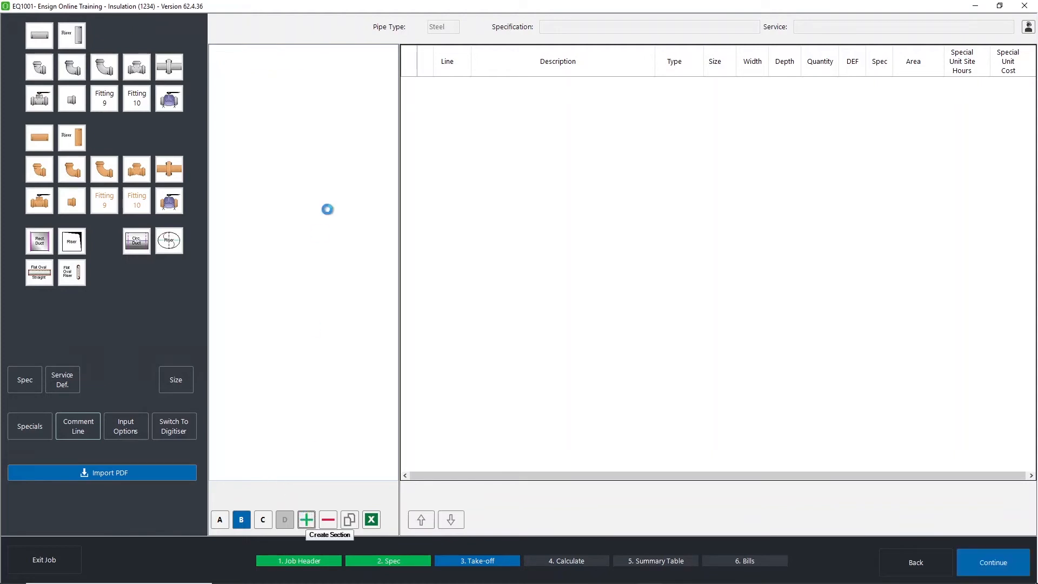
type("Duct")
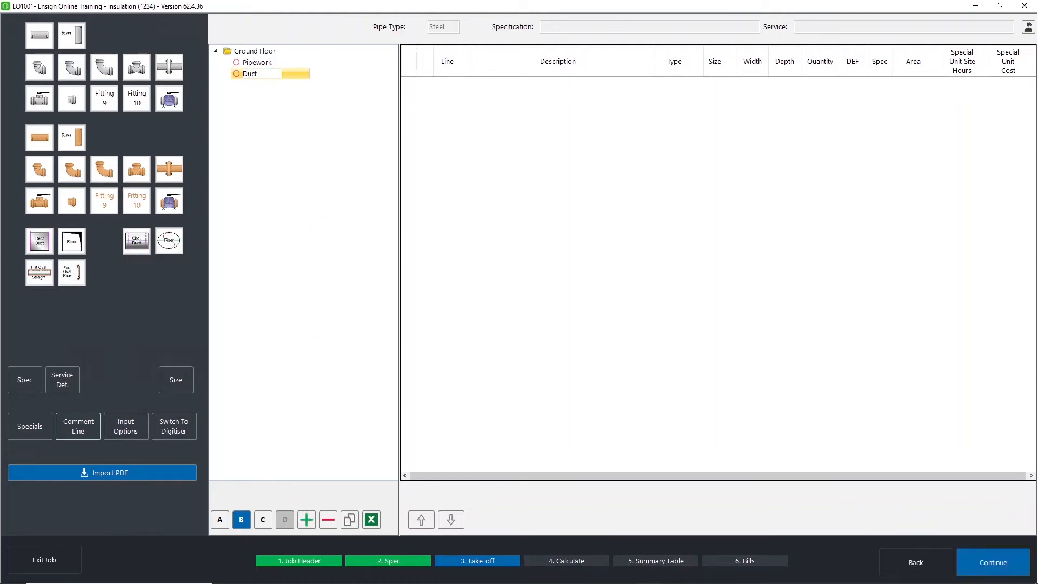
type("work")
key("Return")
Duplicate the Ground Floor section together with its Pipework and Ductwork subsections.
right_click(233, 53)
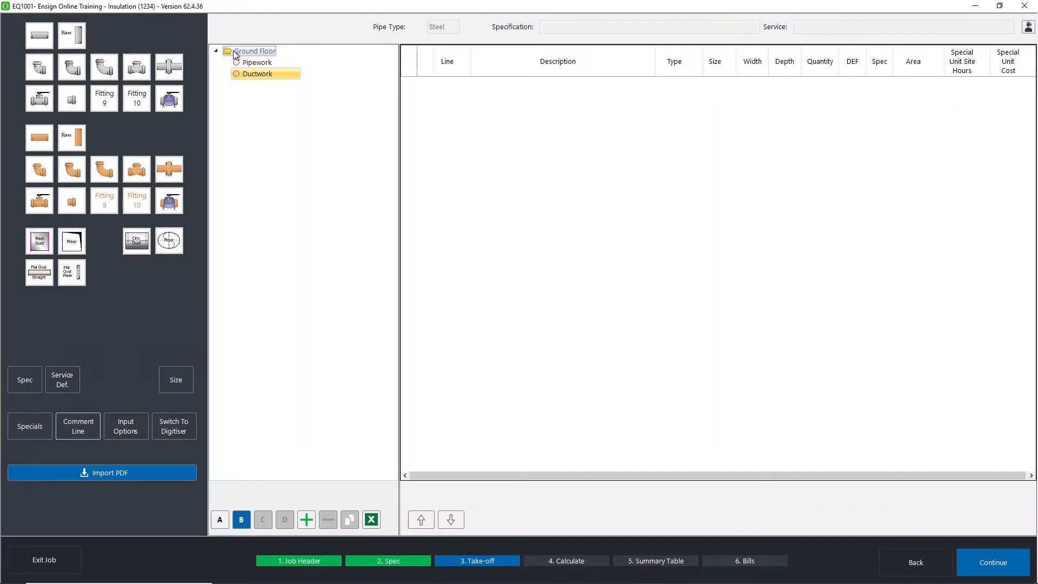
left_click(302, 191)
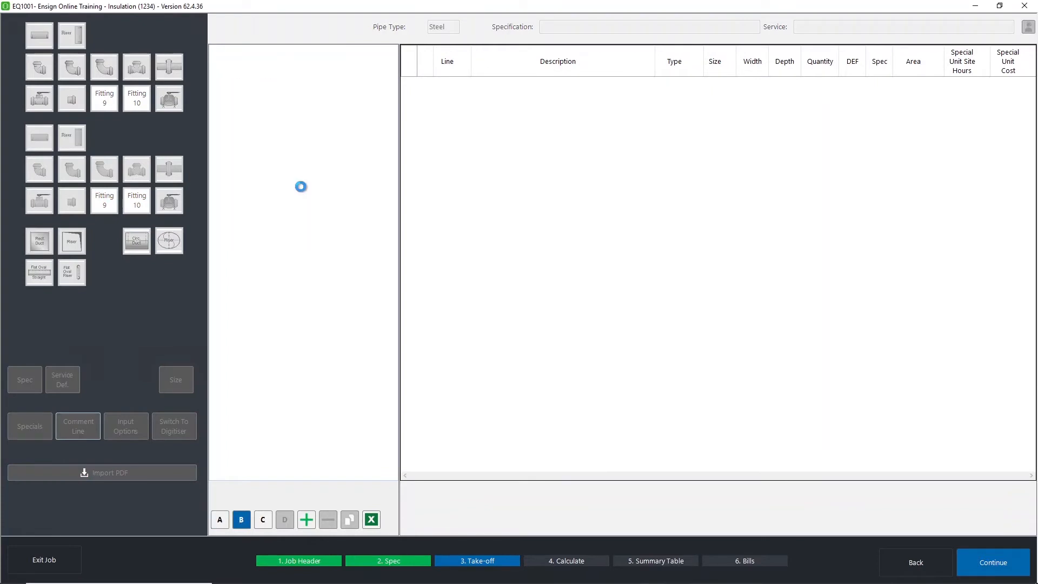
left_click(216, 51)
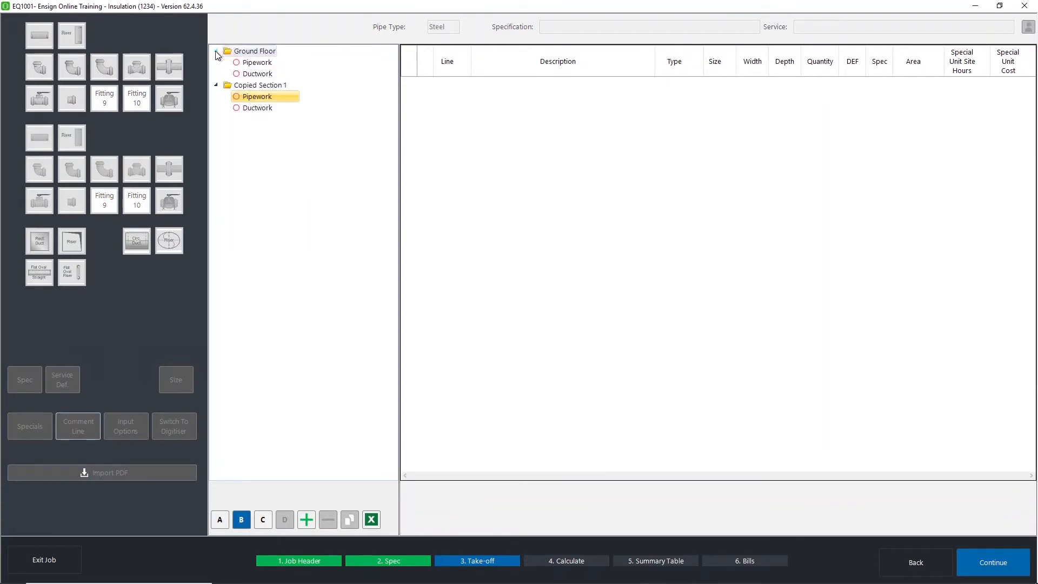
Rename the copied section First Floor and keep the section tree globally expanded.
left_click(250, 85)
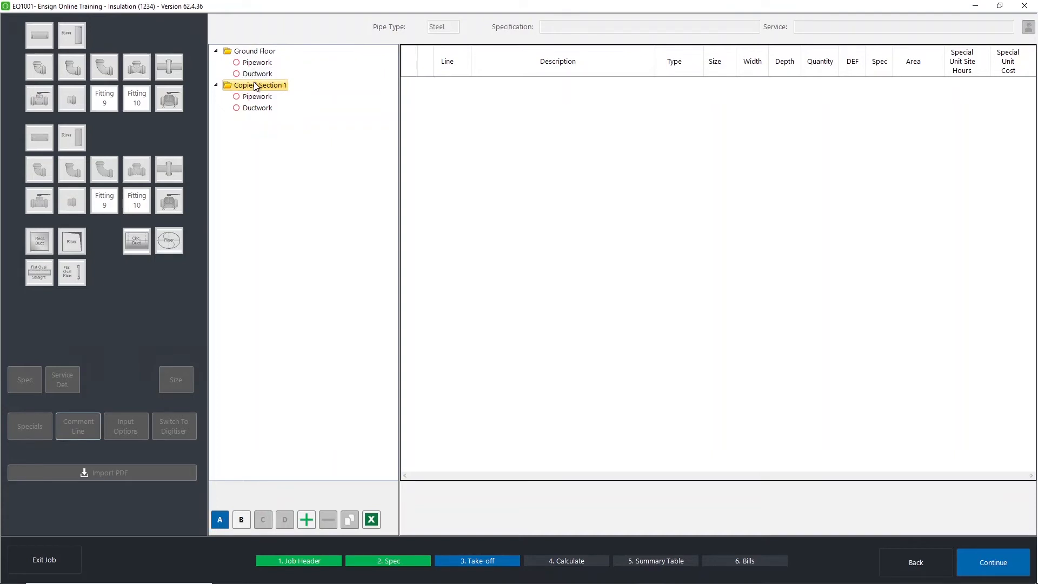
left_click(257, 84)
double_click(259, 85)
type("First Floor")
key("Return")
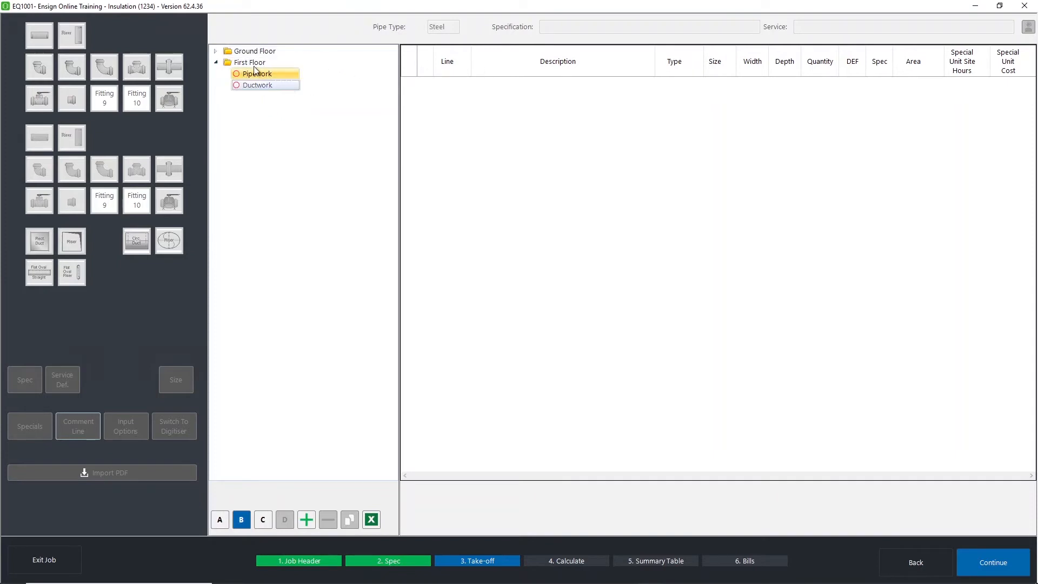
right_click(332, 73)
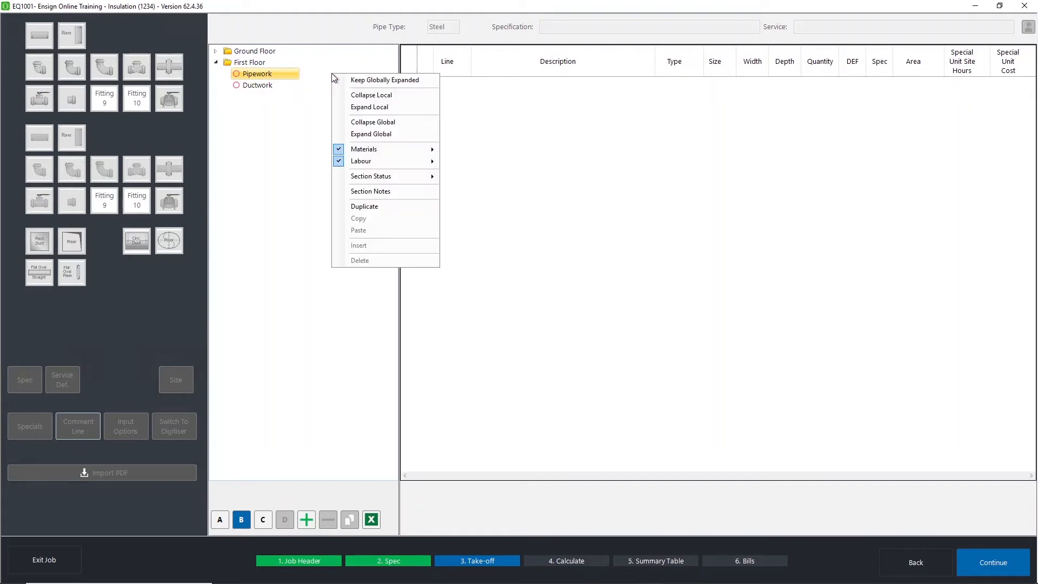
left_click(359, 81)
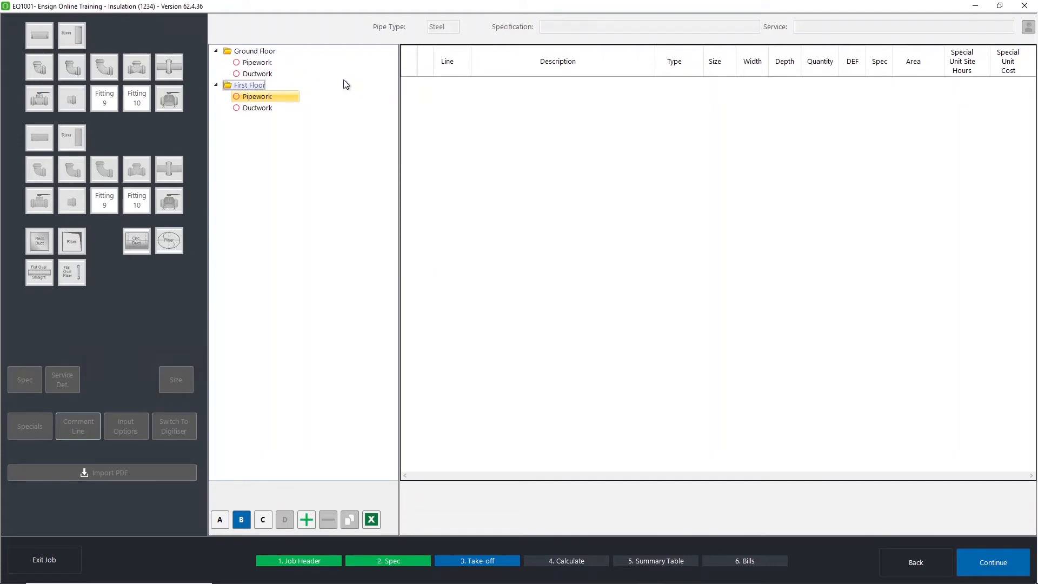
Add steel pipework to Ground Floor Pipework under specification 1: 50 of size 10, 20.5 of size 15 and 3 of size 20.
left_click(255, 63)
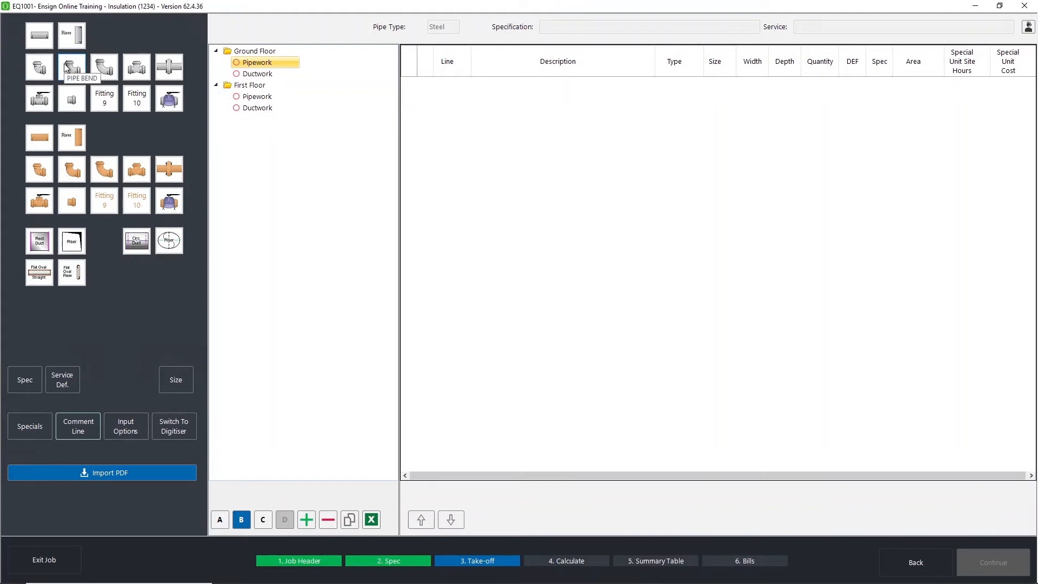
left_click(46, 36)
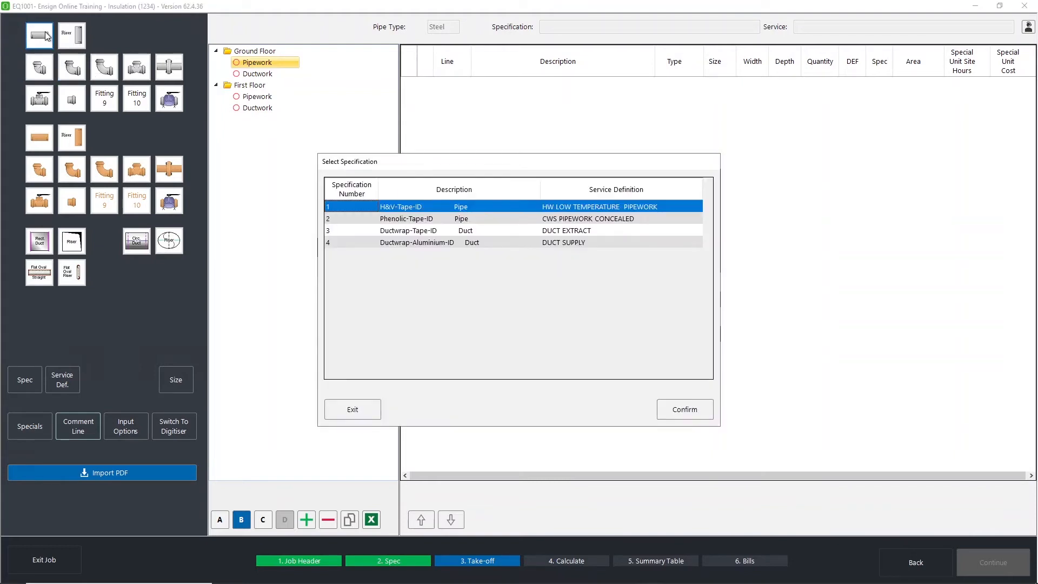
double_click(431, 206)
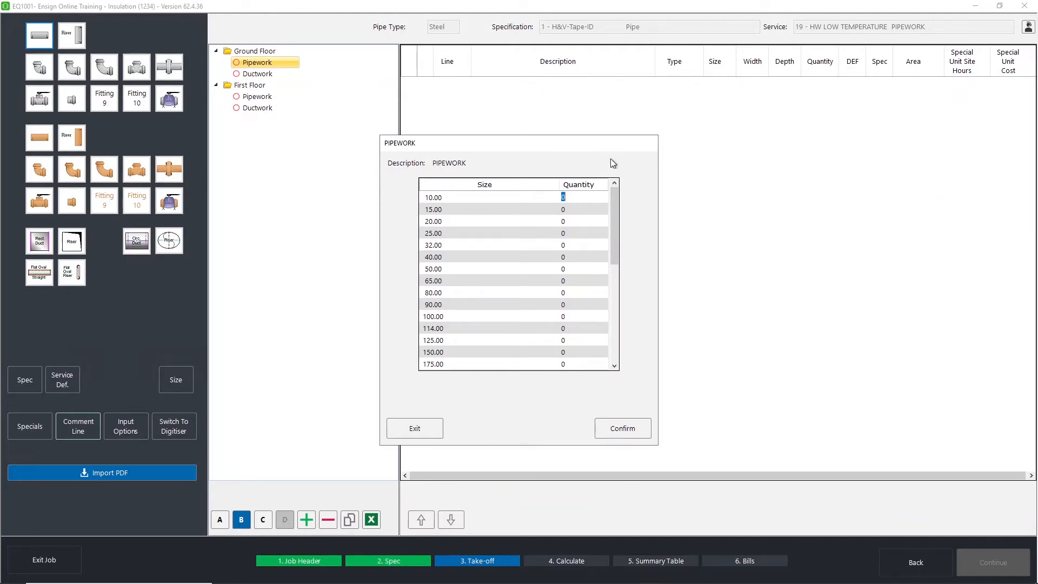
type("50")
key("Return")
type("20.5")
key("Return")
type("3")
key("Return")
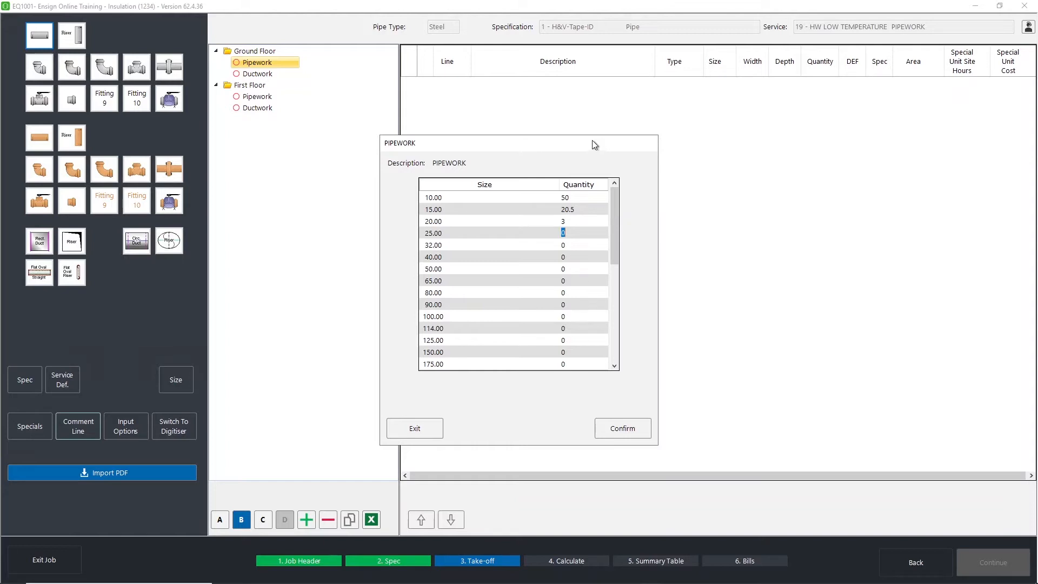
left_click(627, 429)
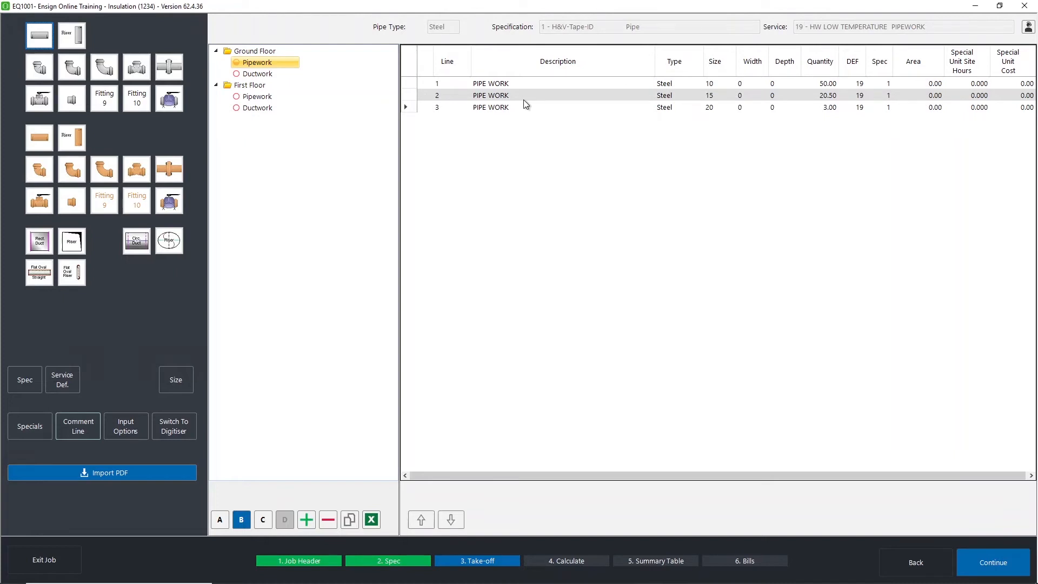
Add steel pipe elbows under specification 1: 9 of size 10, 8 of size 15 and 5 of size 20.
left_click(45, 71)
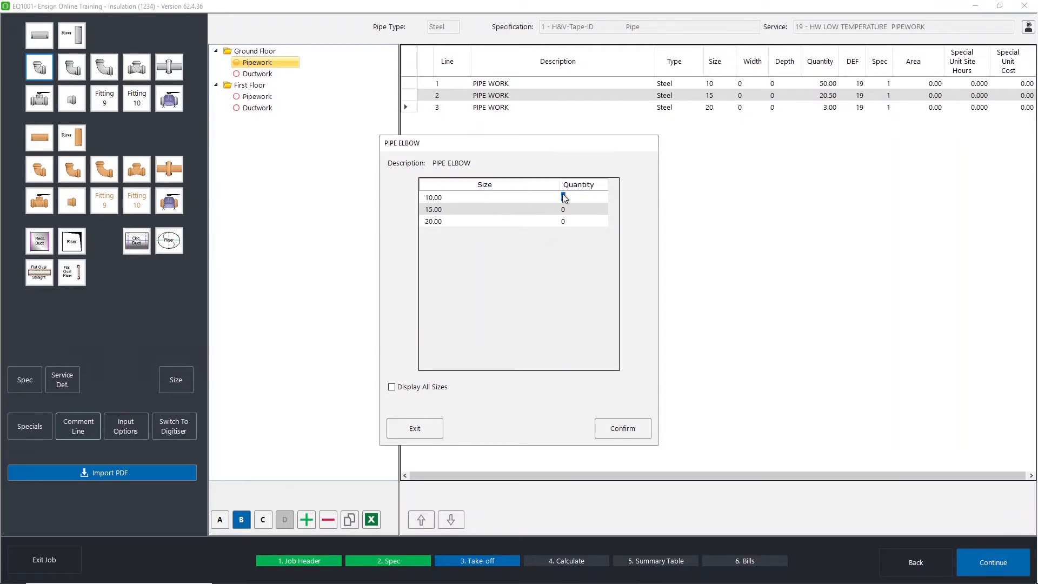
left_click(431, 389)
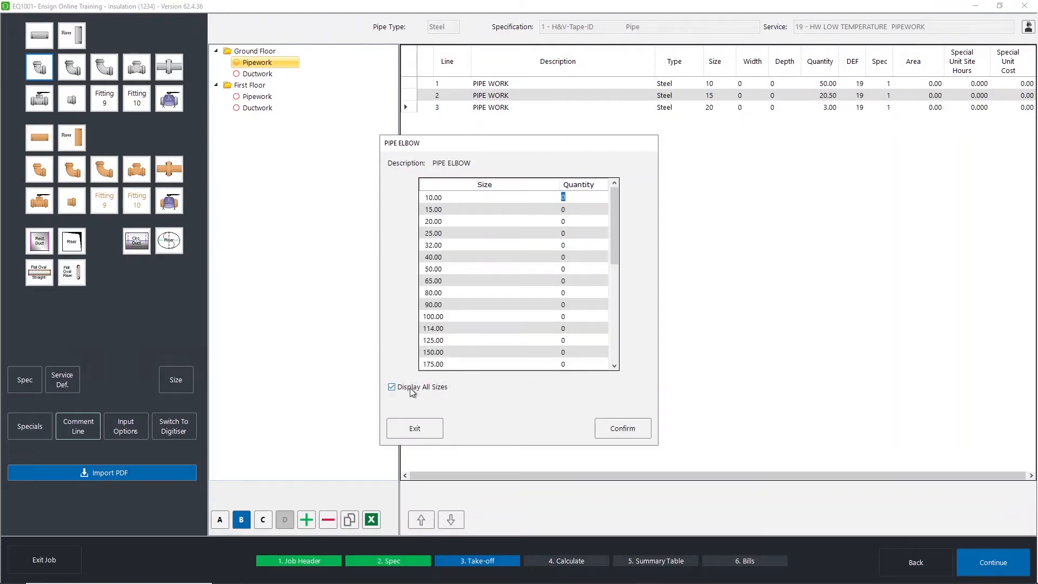
left_click(411, 389)
type("9")
key("Return")
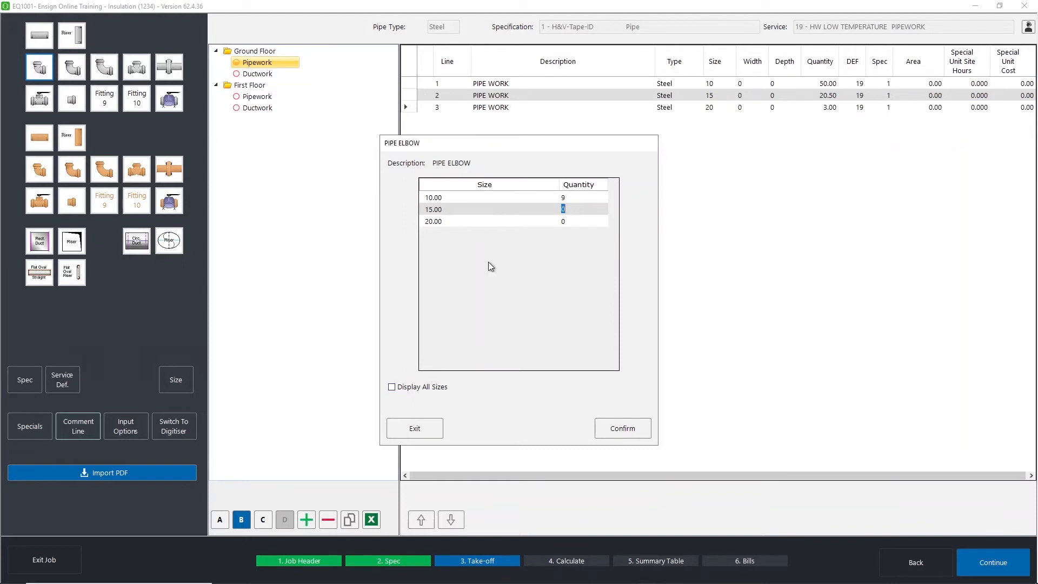
type("8")
key("Return")
type("5")
key("Tab")
left_click(619, 426)
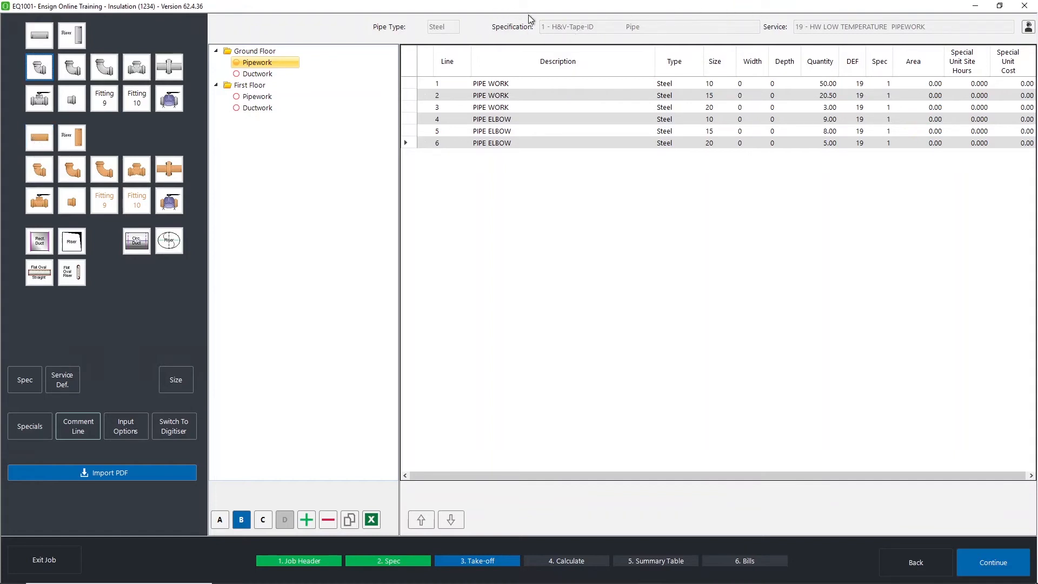
Switch to specification 2, Phenolic-Tape-ID Pipe, and add copper pipework: 20 of size 15, 50 of size 22 and 30 of size 28.
left_click(28, 381)
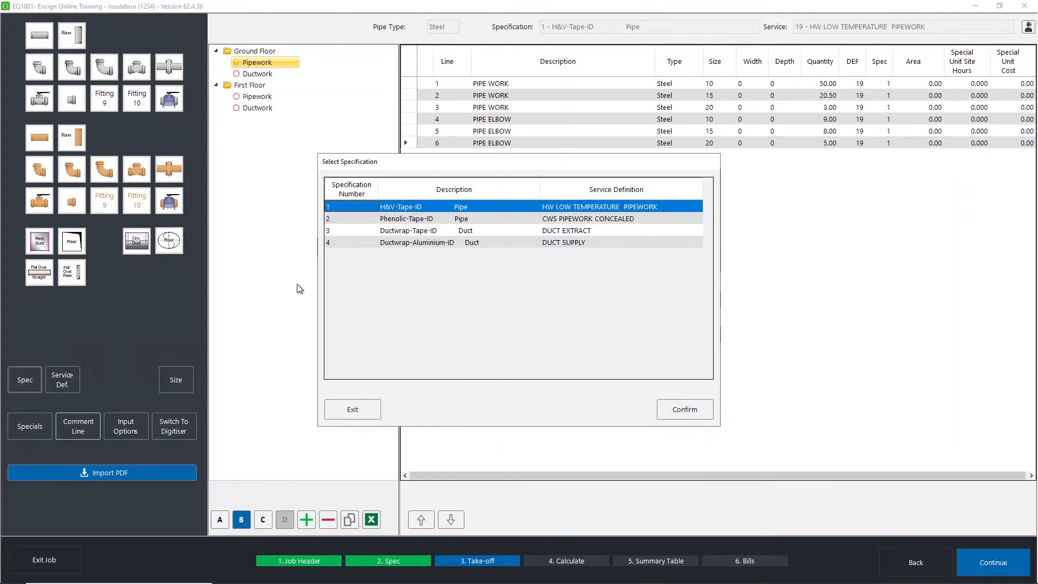
left_click(433, 218)
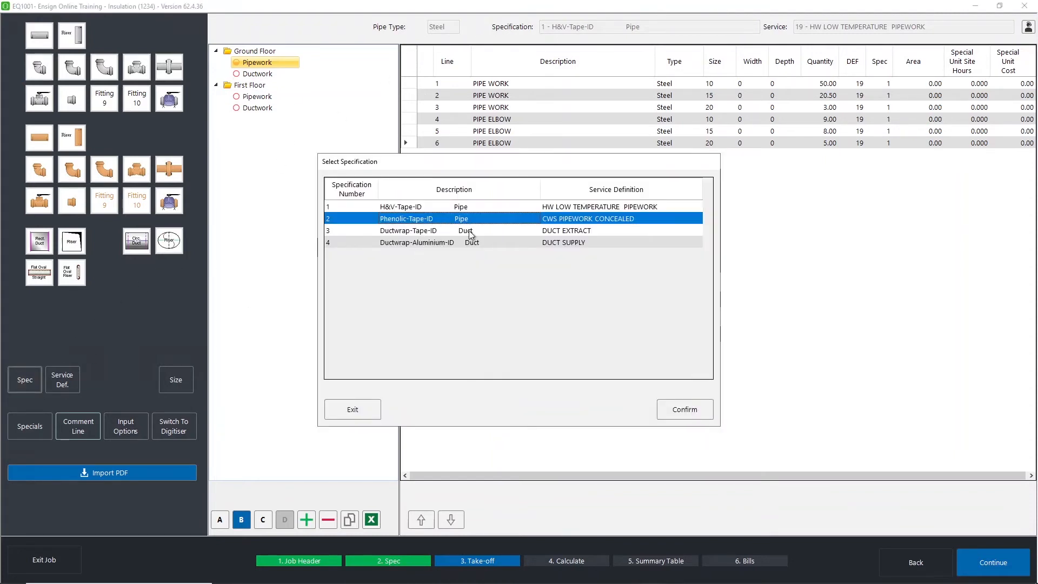
left_click(677, 409)
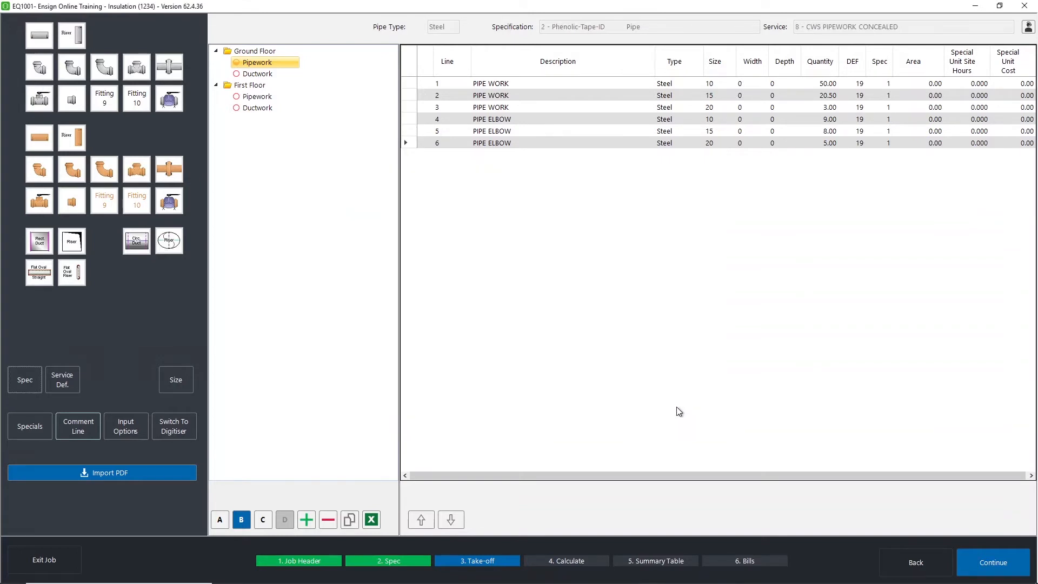
left_click(41, 138)
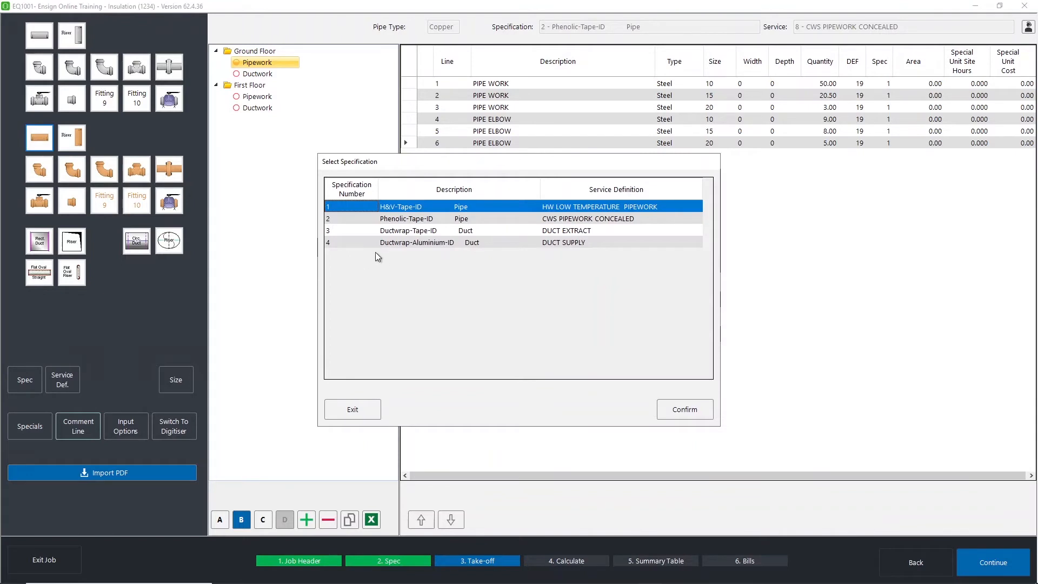
double_click(392, 219)
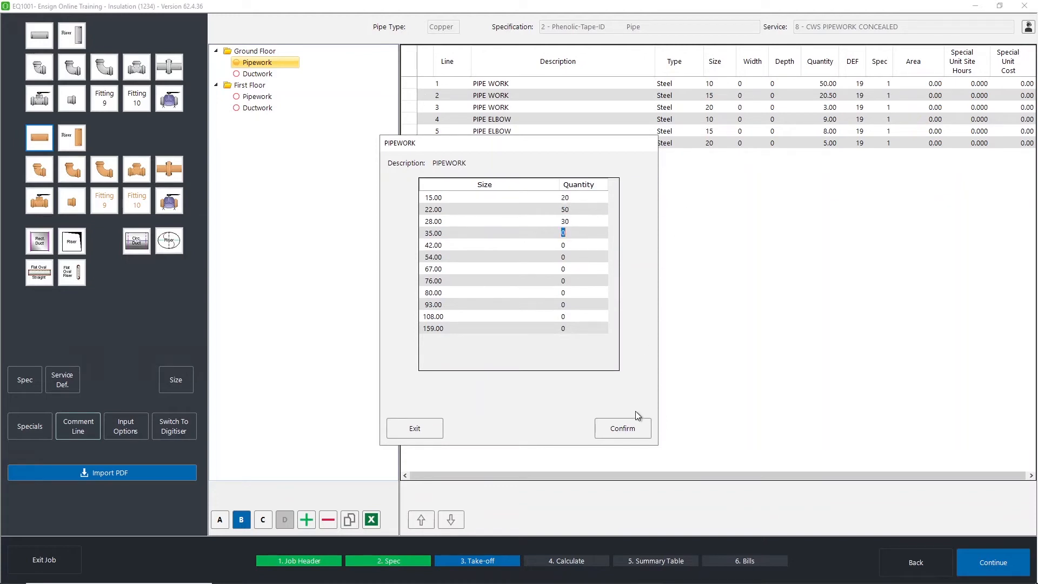
left_click(632, 427)
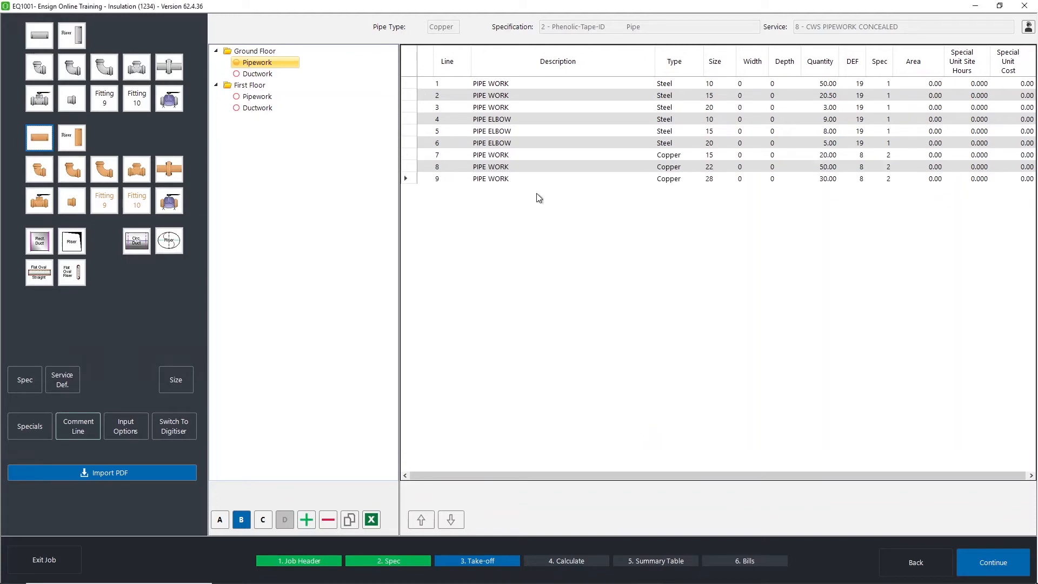
Set the size of copper pipework line 7 to 20 and line 8 to 15.
left_click(691, 96)
left_click(669, 155)
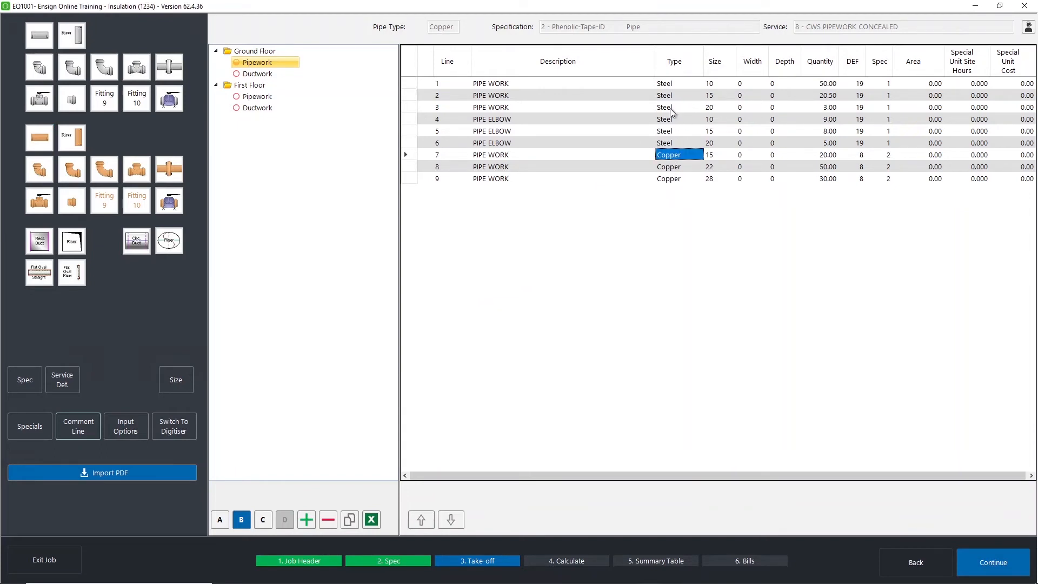
left_click(708, 157)
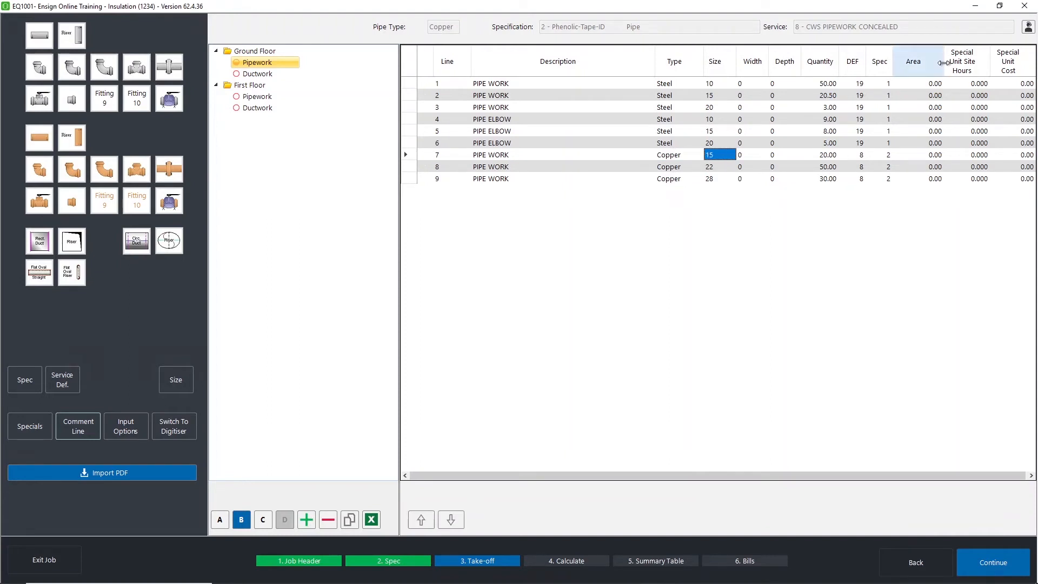
type("20")
key("Return")
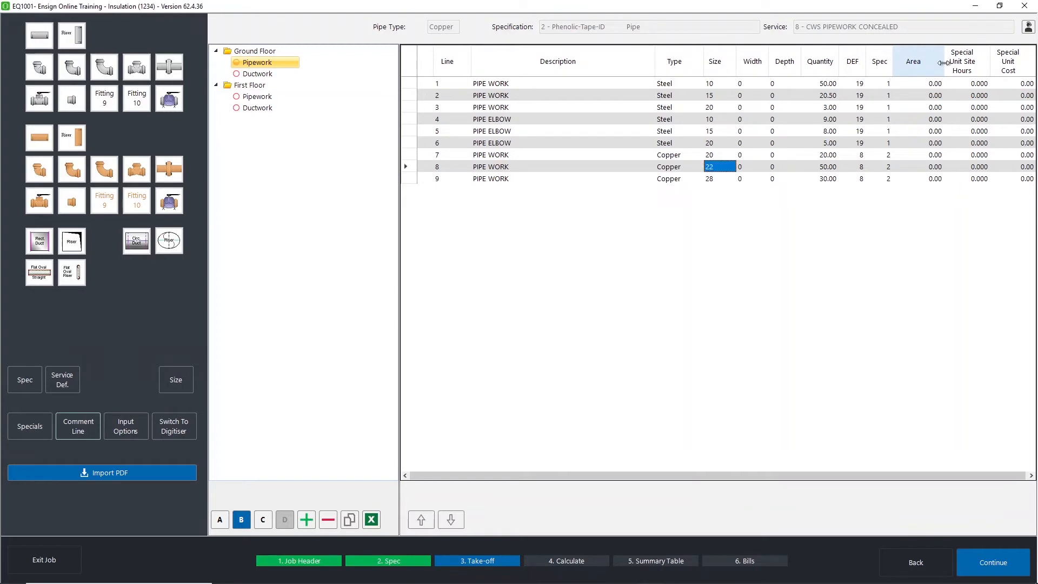
type("15")
key("Return")
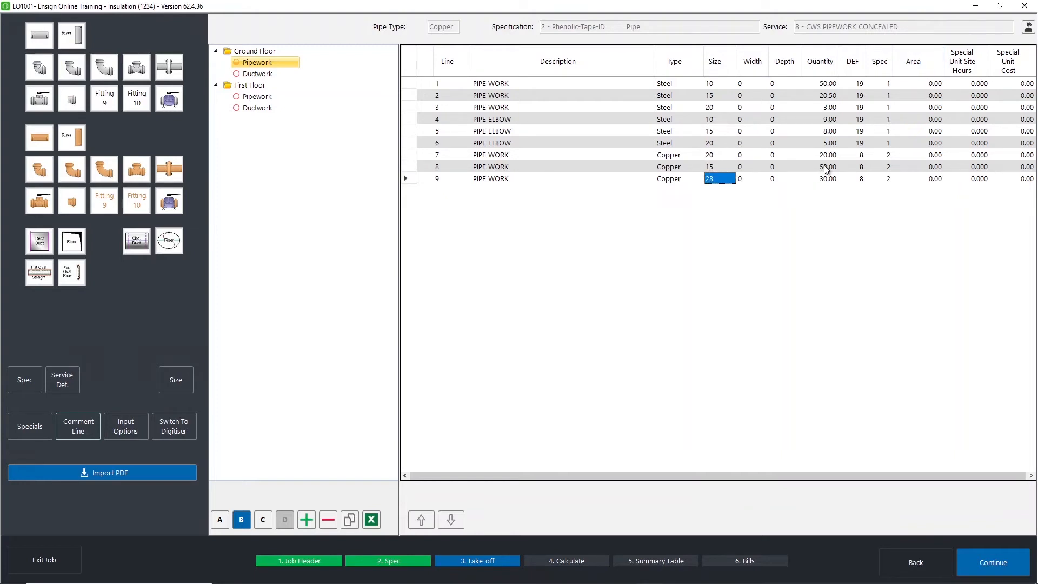
Switch the pipe type of line 7 to Steel and return it to Copper.
left_click(888, 156)
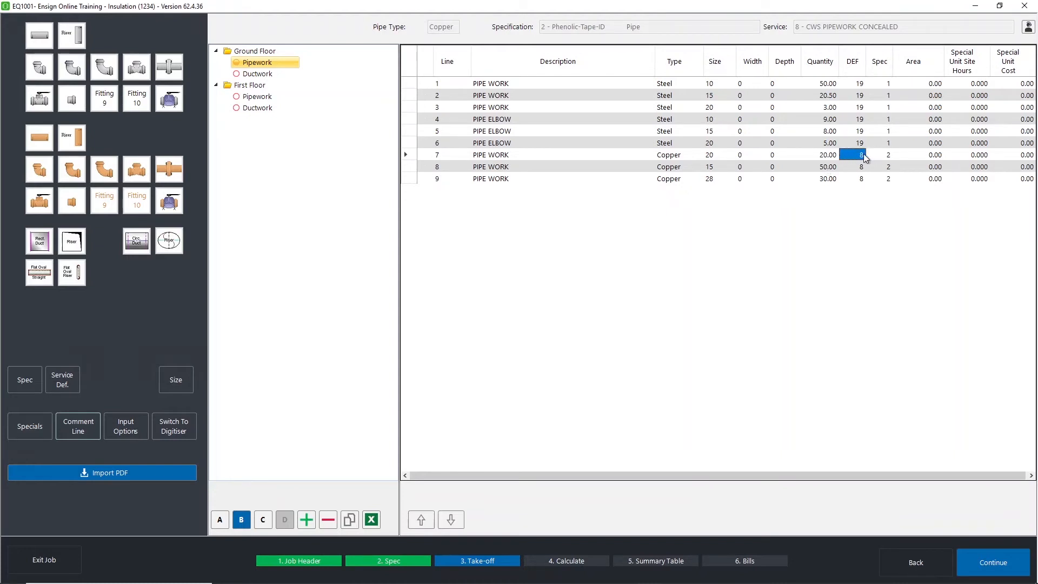
left_click(684, 152)
key("Return")
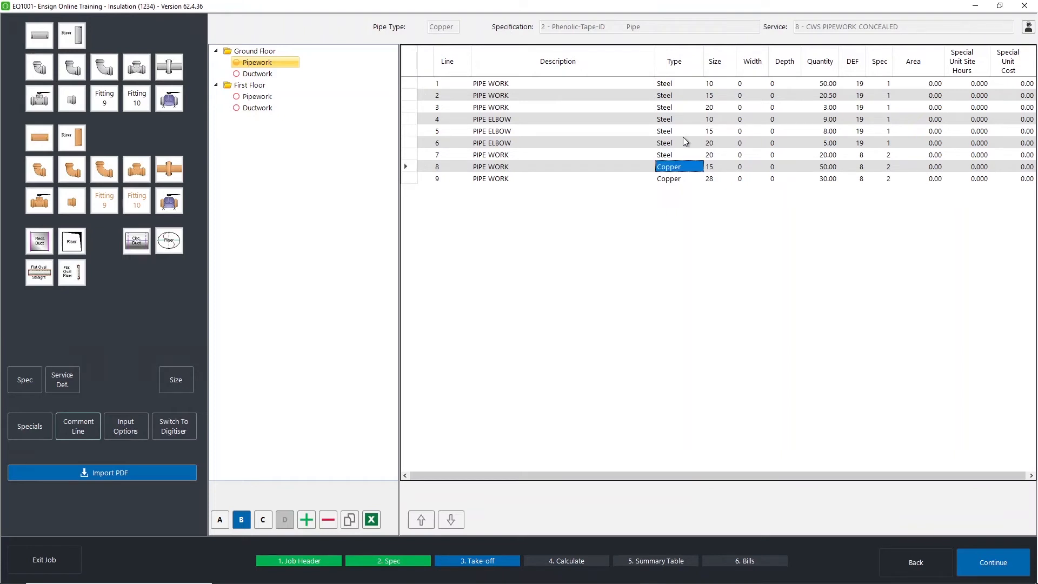
key("Up")
type("2")
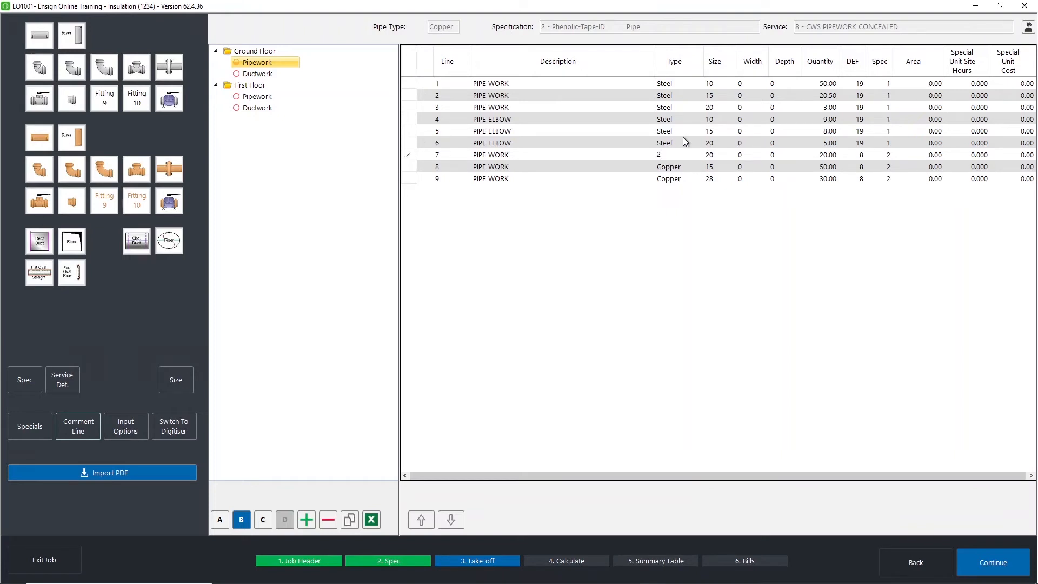
key("Return")
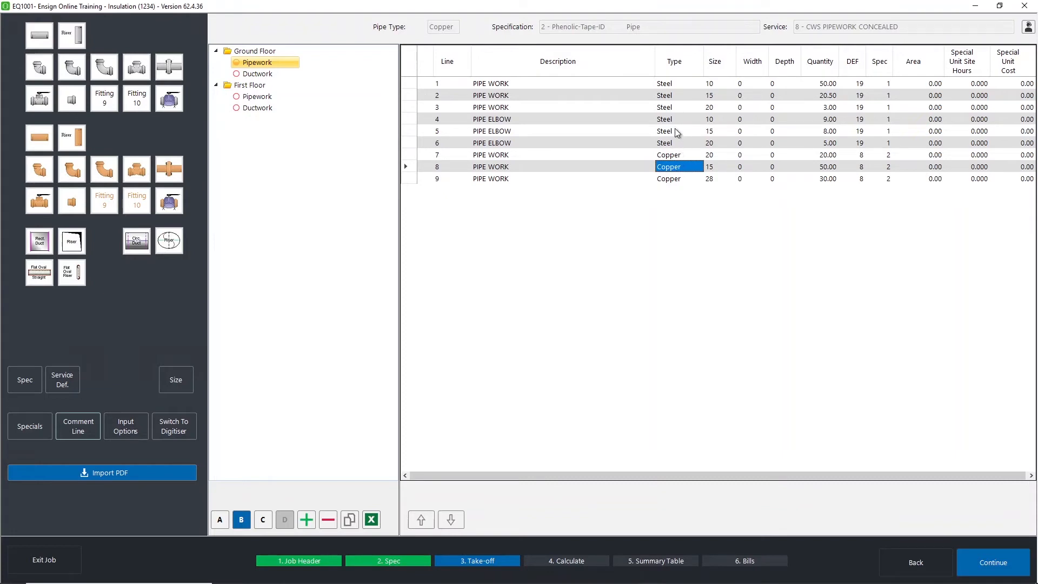
Open the Ground Floor Ductwork section and start a rectangular ductwork entry under specification 3, Ductwrap-Tape-ID Duct.
left_click(261, 73)
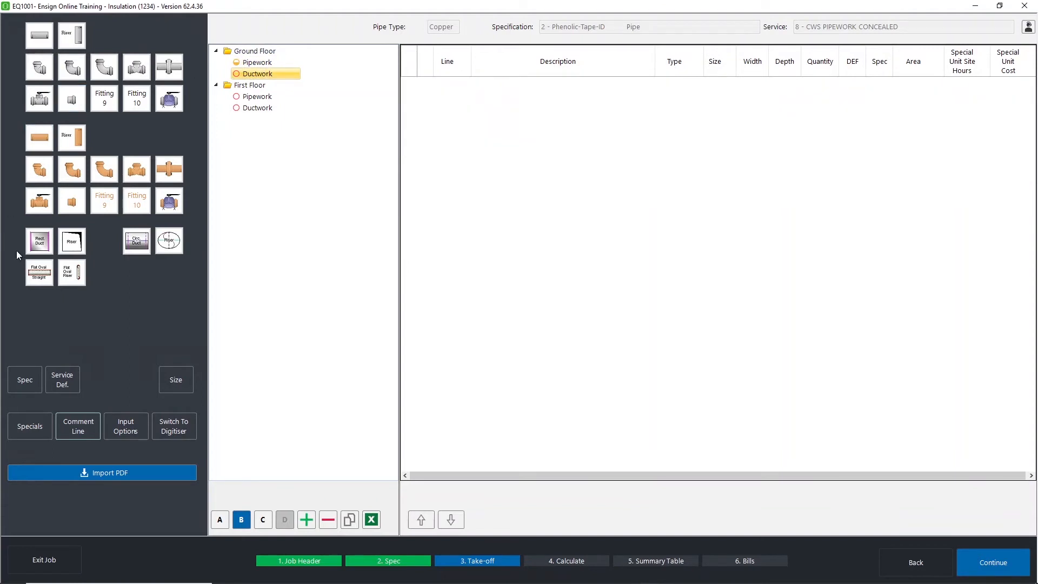
left_click(37, 242)
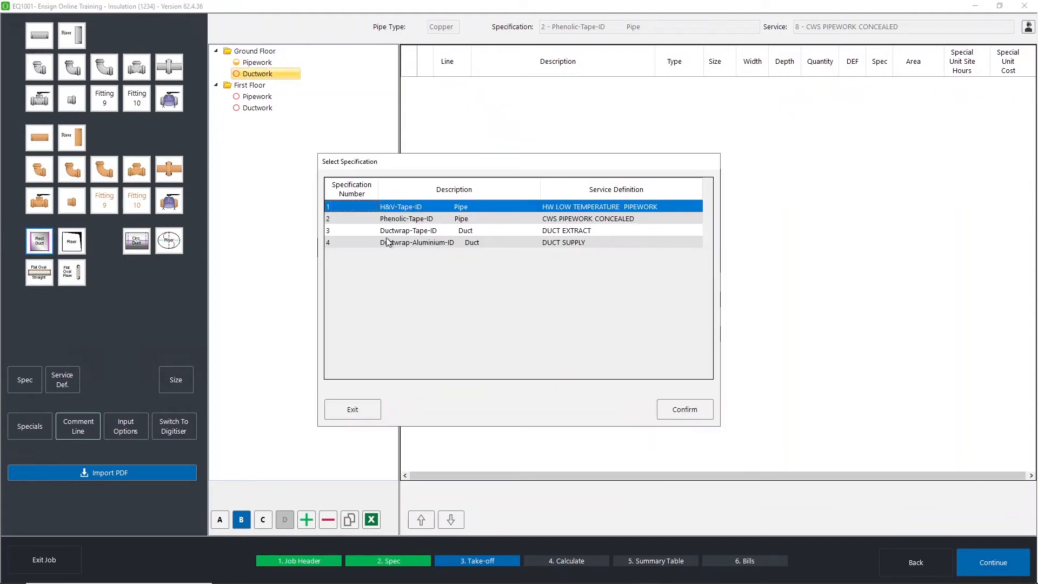
left_click(403, 231)
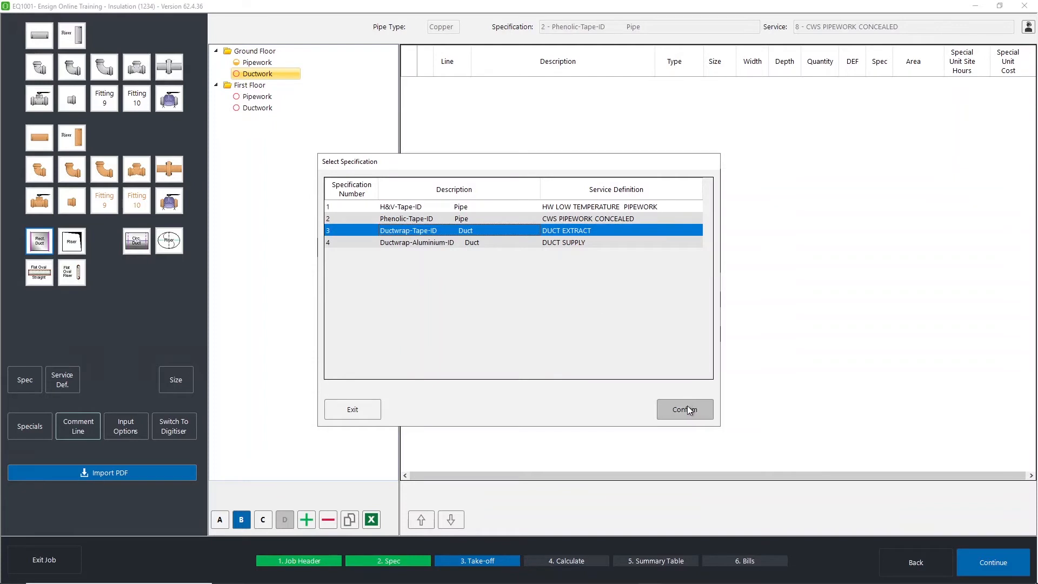
left_click(688, 407)
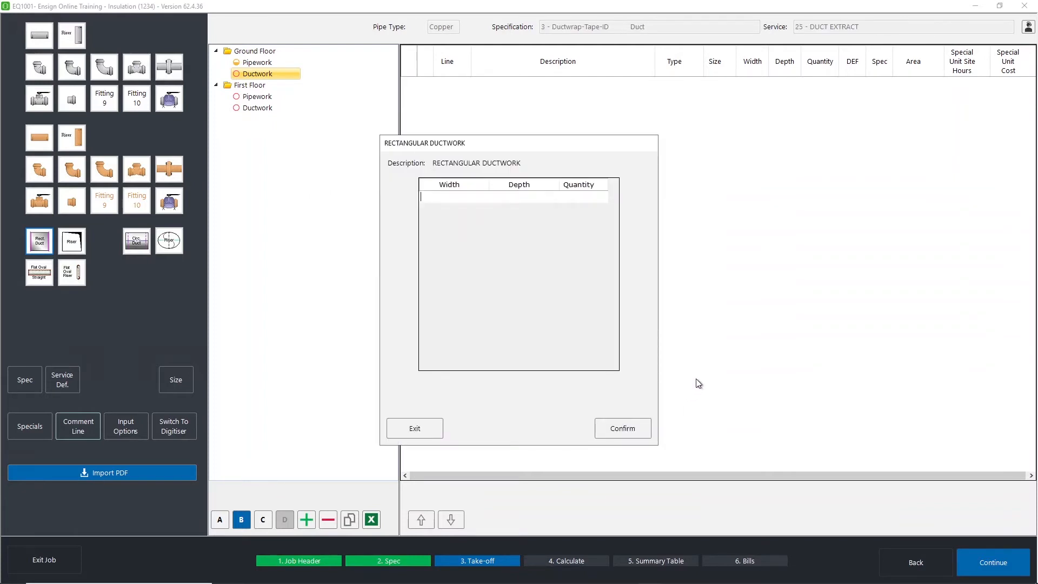
Add rectangular ductwork to Ground Floor Ductwork: 500 x 200 with quantity 2.5 and 500 x 500 with quantity 7.
type("500")
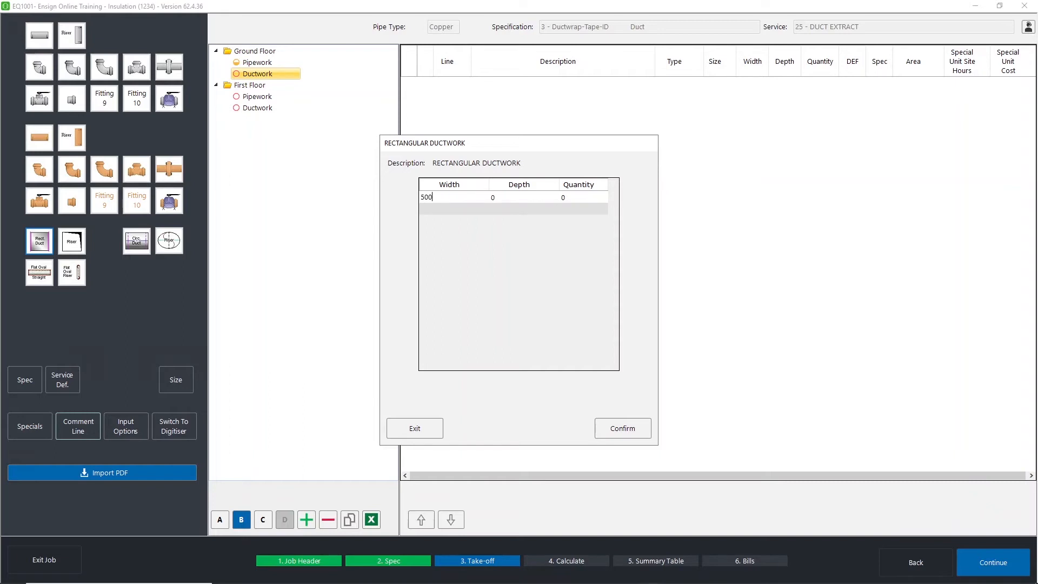
key("Tab")
type("200")
key("Tab")
type("2.5")
key("Tab")
type("500")
key("Tab")
type("500")
key("Tab")
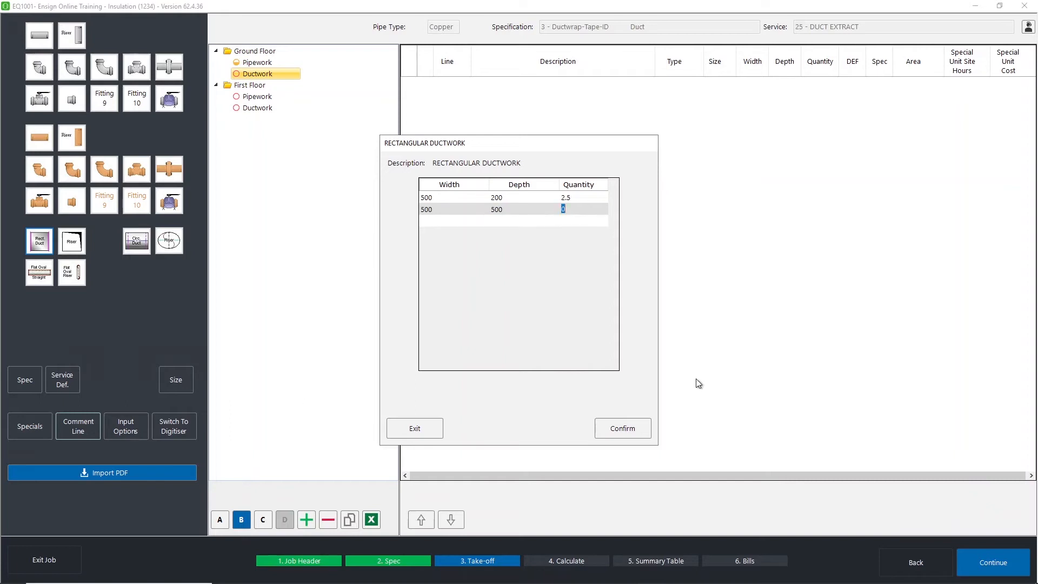
left_click(642, 425)
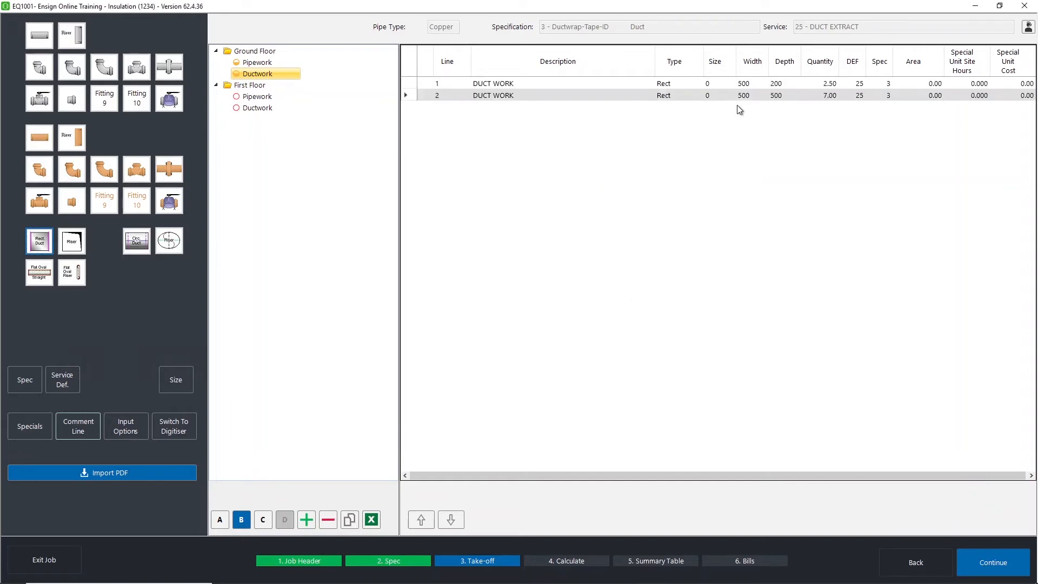
Add circular ductwork to Ground Floor Ductwork: width 100 with quantity 5 and width 125 with quantity 10.
left_click(130, 243)
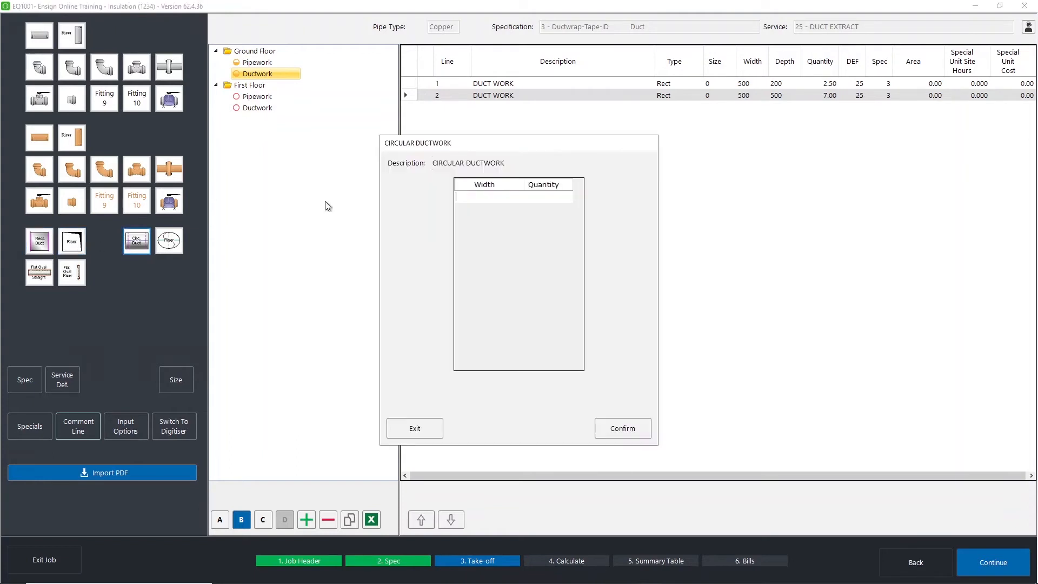
type("100")
key("Tab")
type("5")
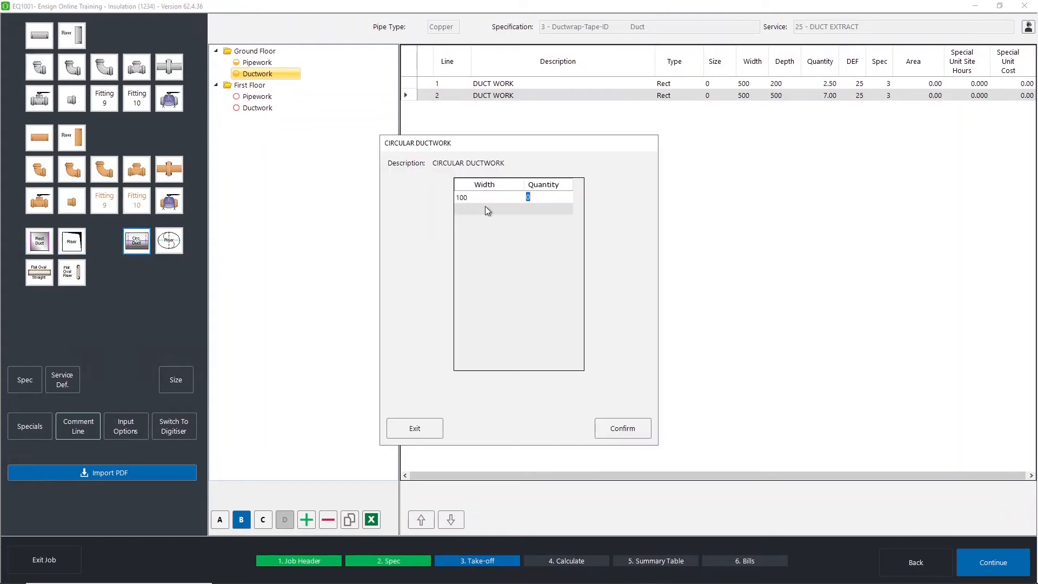
key("Tab")
type("125")
key("Tab")
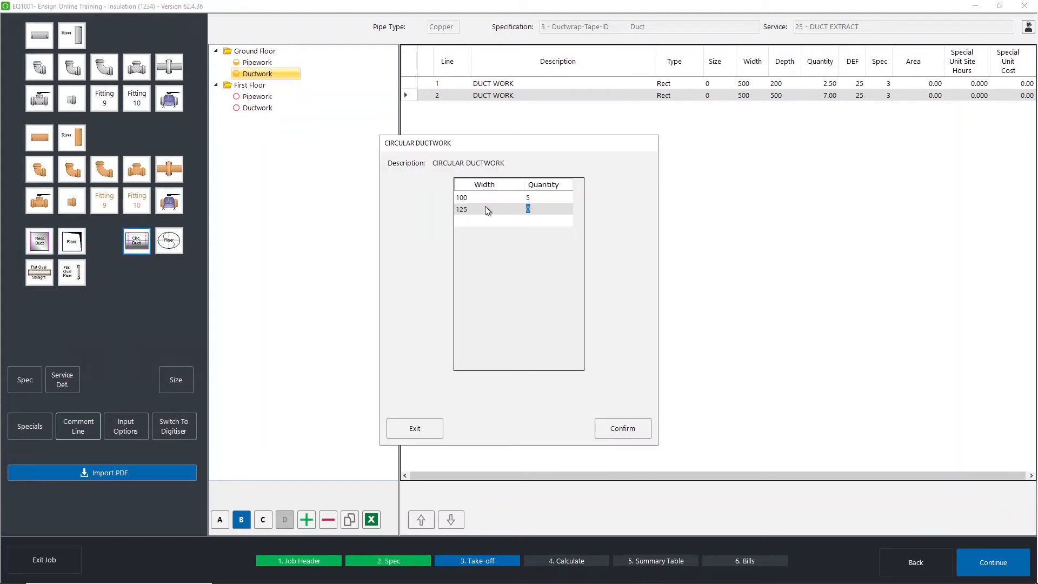
type("10")
left_click(631, 430)
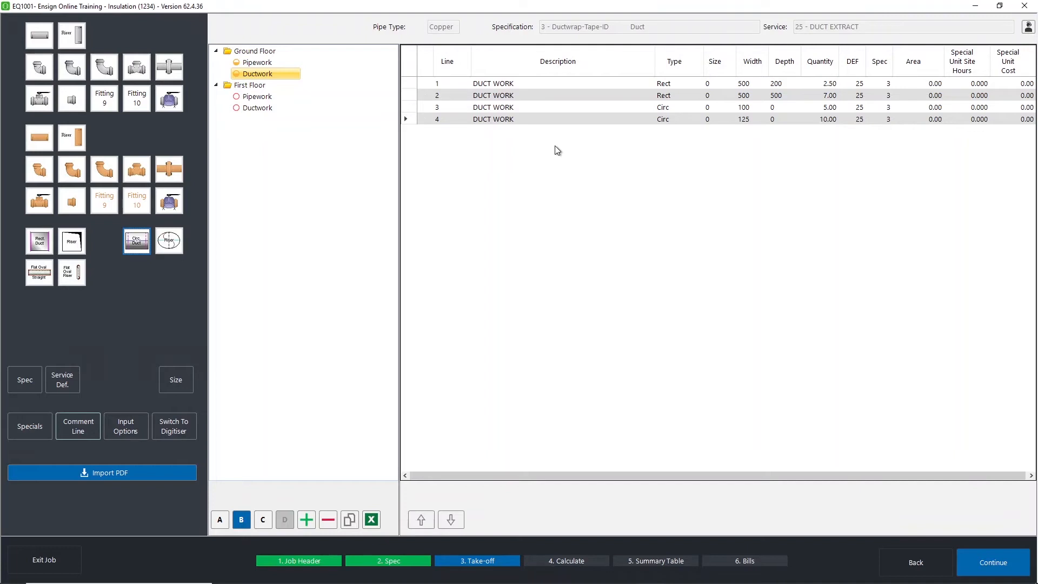
Select the First Floor Pipework section, switch to PDF Take-Off Insulation, export the Mechanical Layout take-off to job EQ1001, and return to the job.
left_click(260, 96)
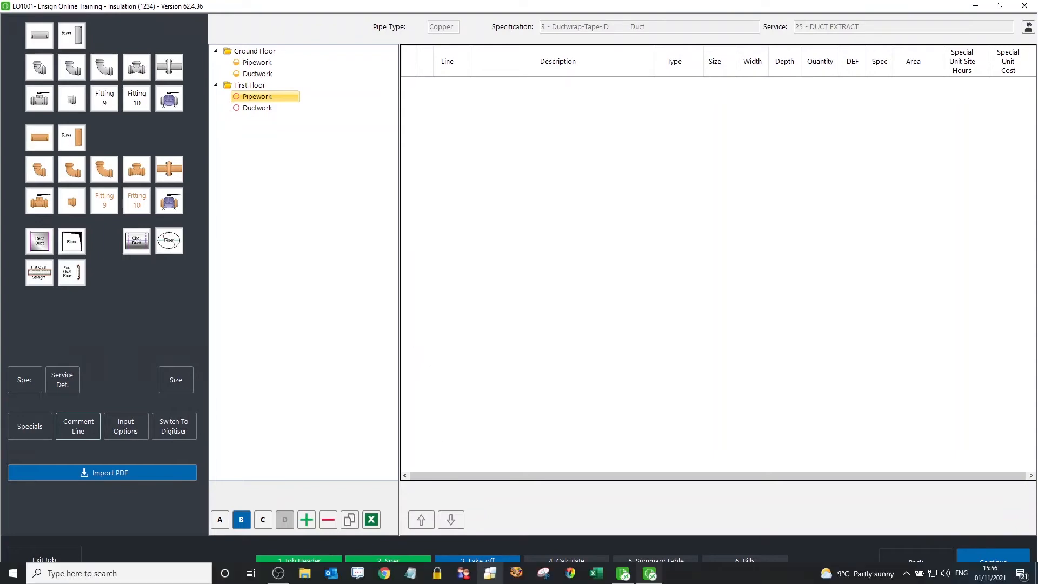
left_click(622, 573)
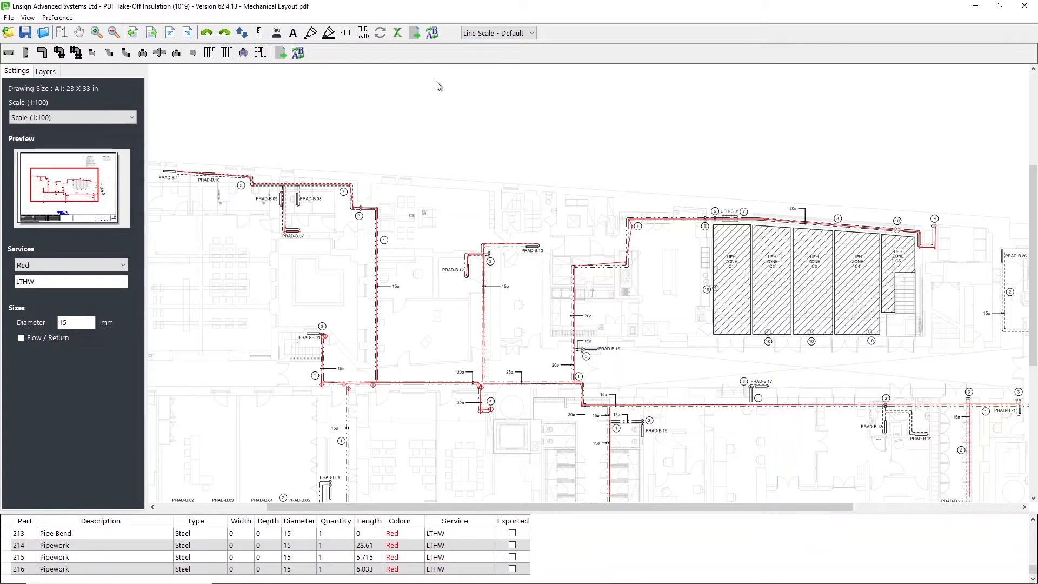
left_click(417, 31)
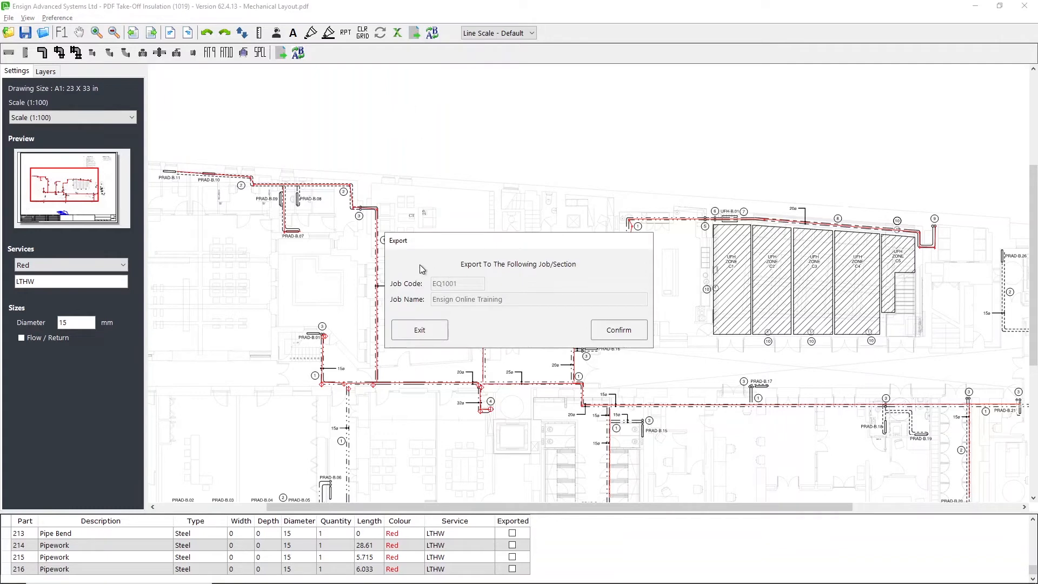
mouse_move(489, 582)
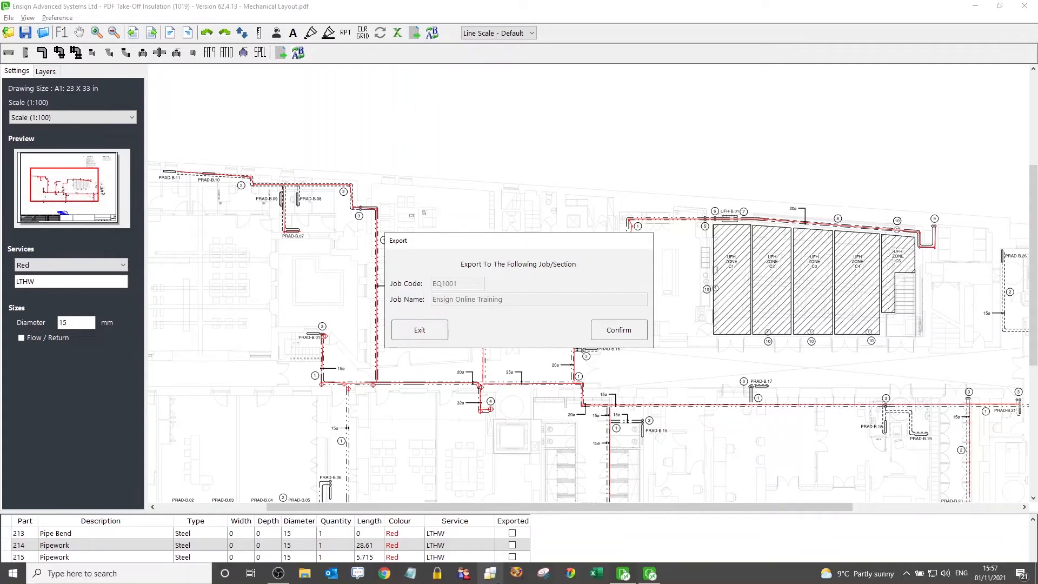
left_click(623, 576)
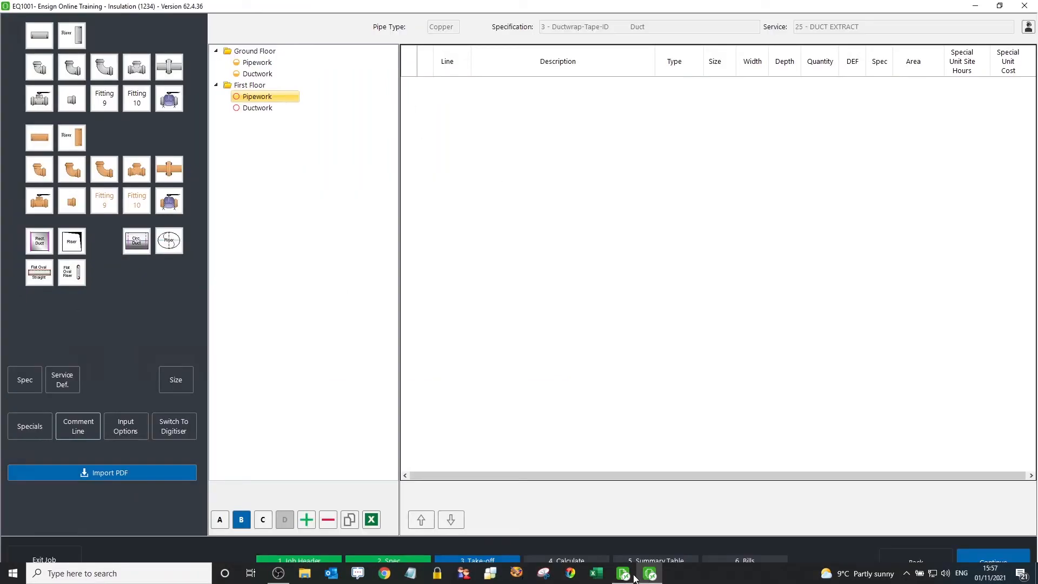
left_click(634, 576)
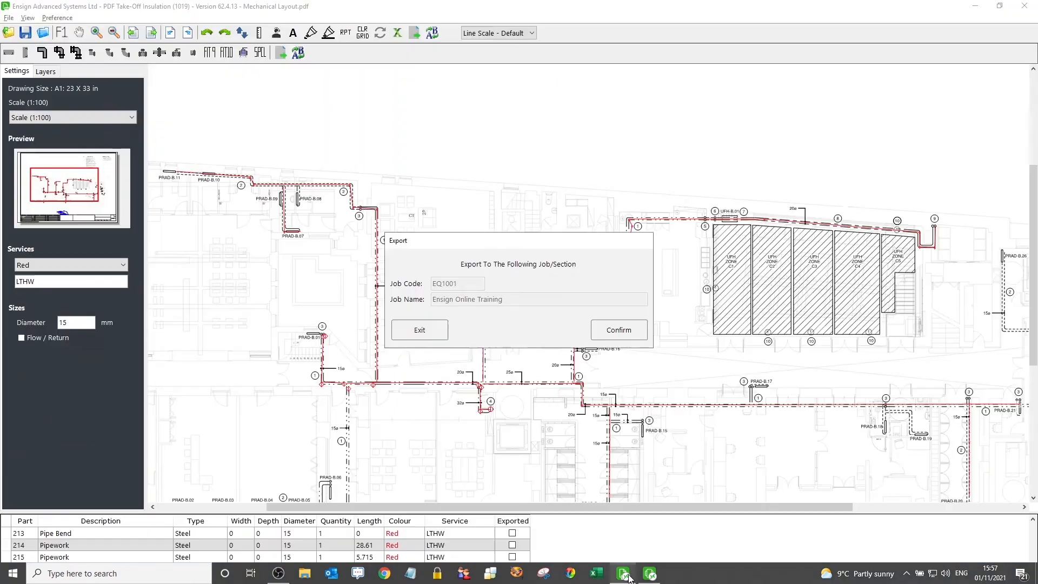
left_click(616, 334)
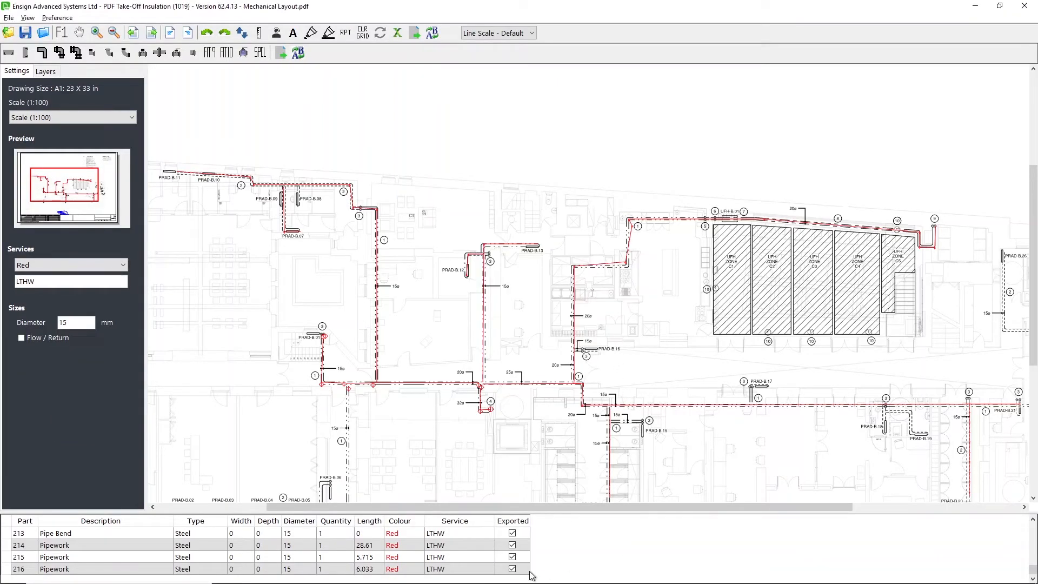
left_click_drag(531, 571, 527, 537)
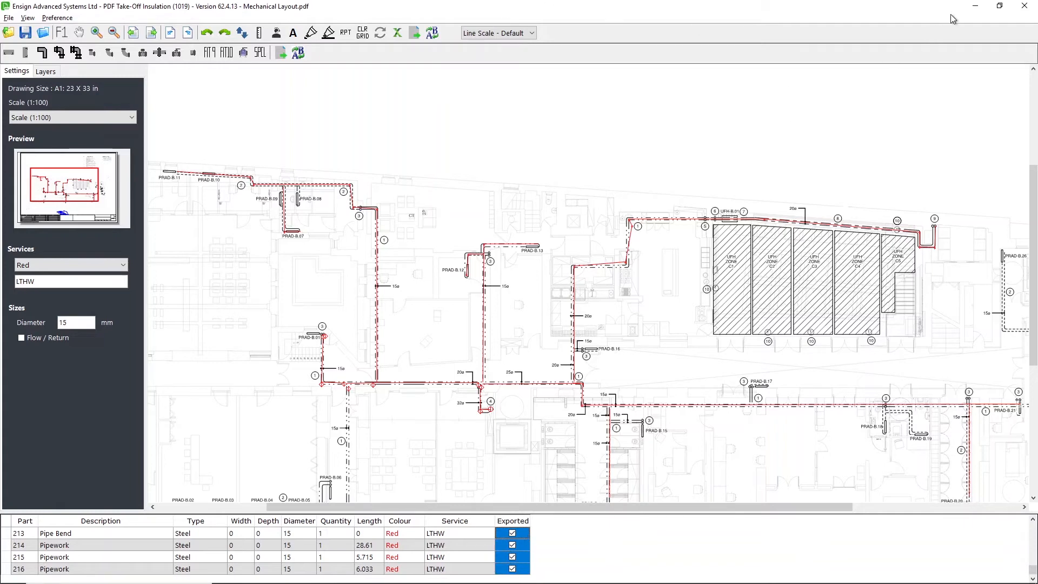
left_click(975, 11)
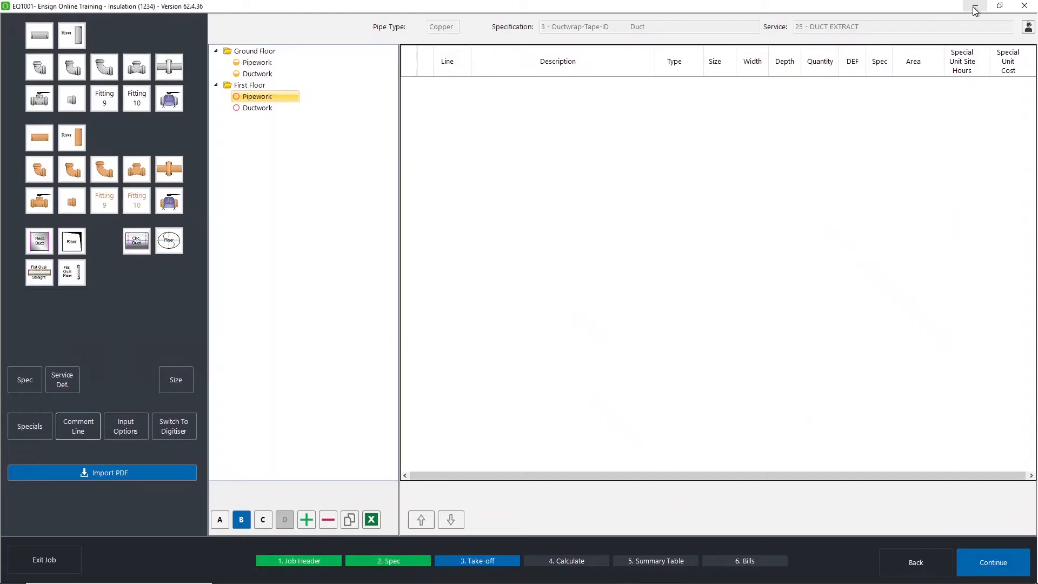
Import the LTHW service from the PDF take-off into First Floor Pipework, assigning it specification 1, H&V-Tape-ID Pipe.
left_click(136, 472)
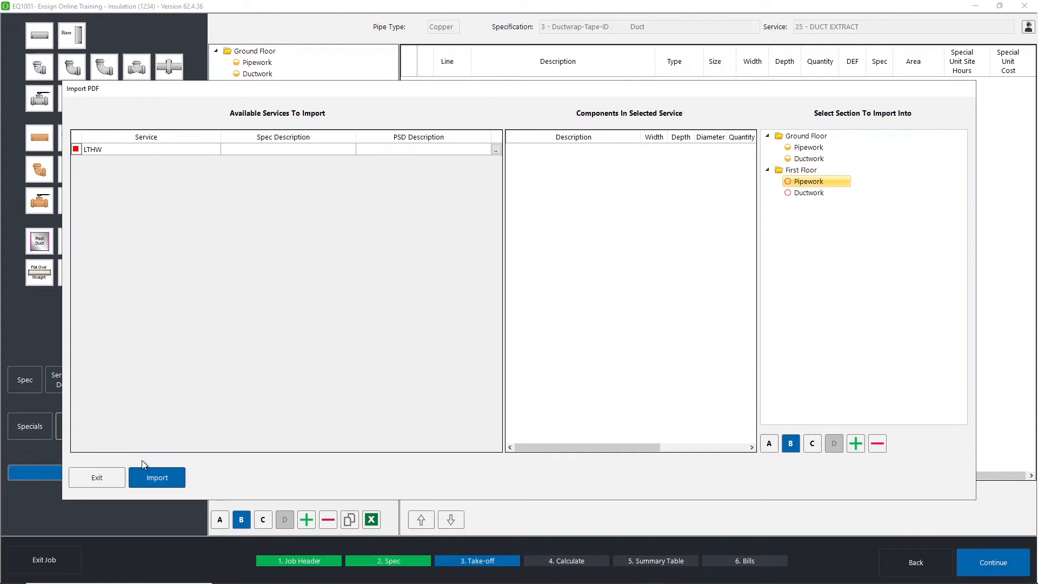
left_click(210, 150)
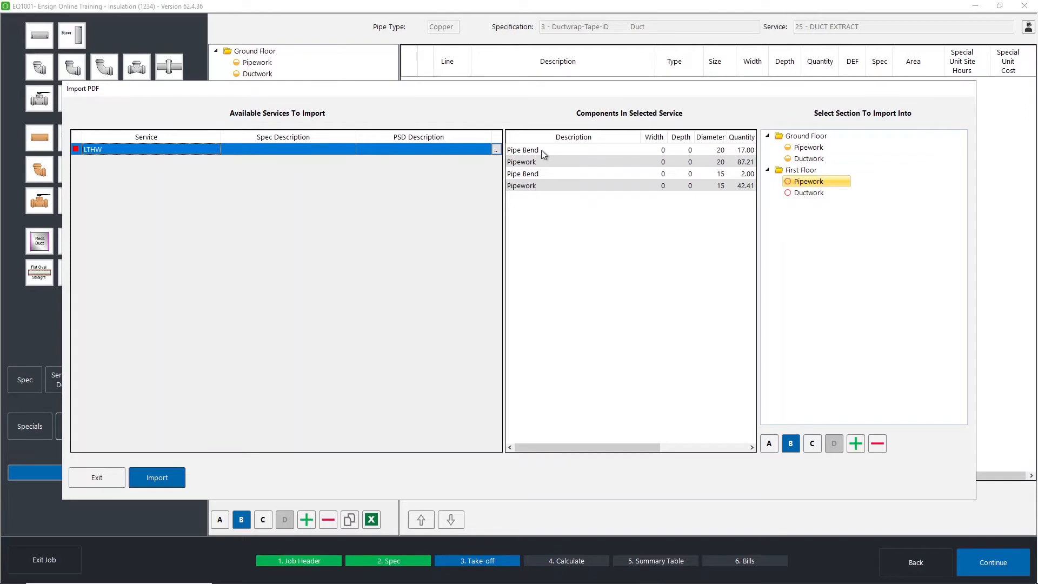
left_click(497, 150)
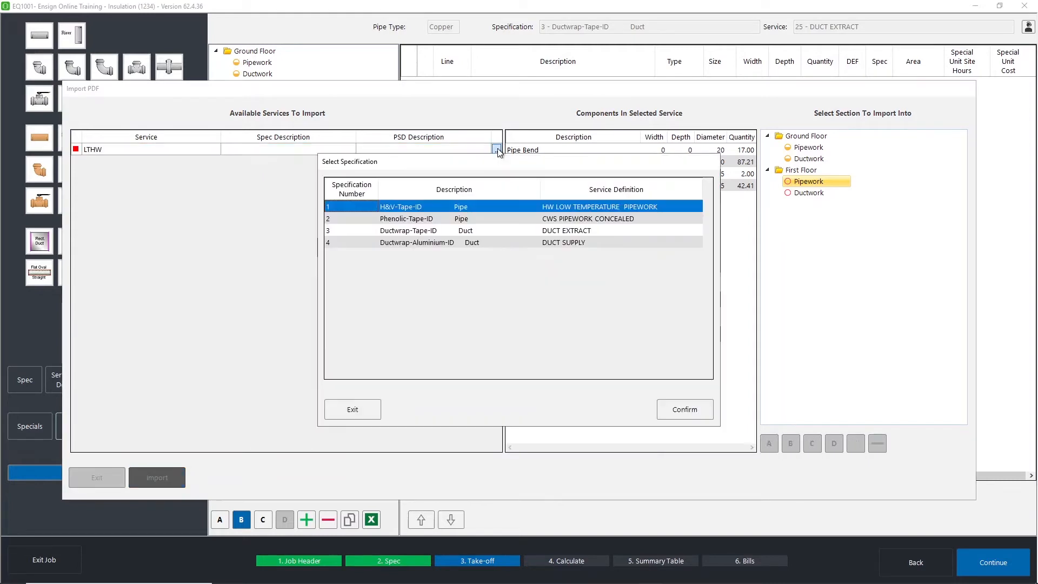
double_click(546, 206)
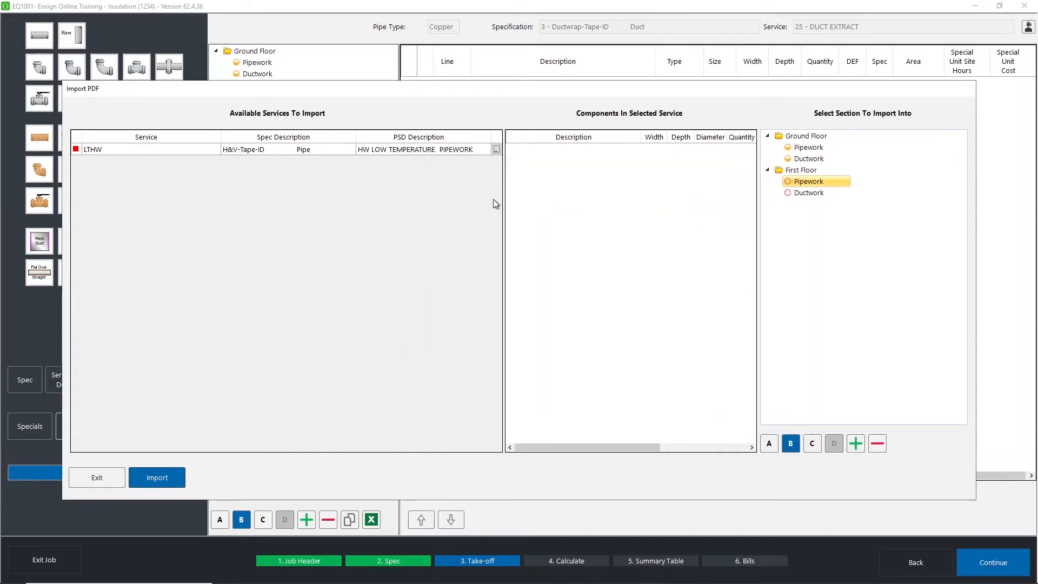
left_click(352, 148)
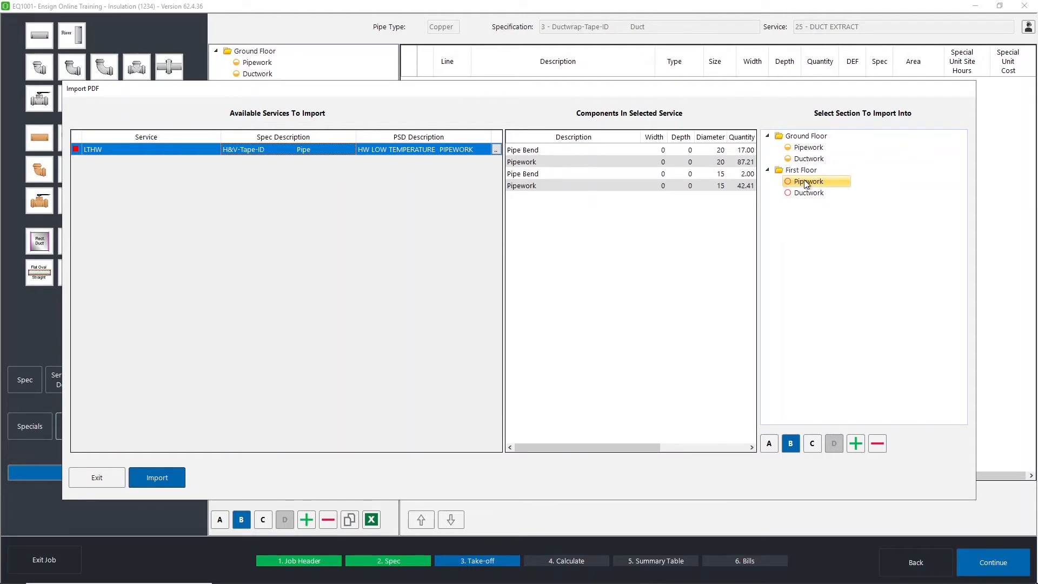
left_click(164, 477)
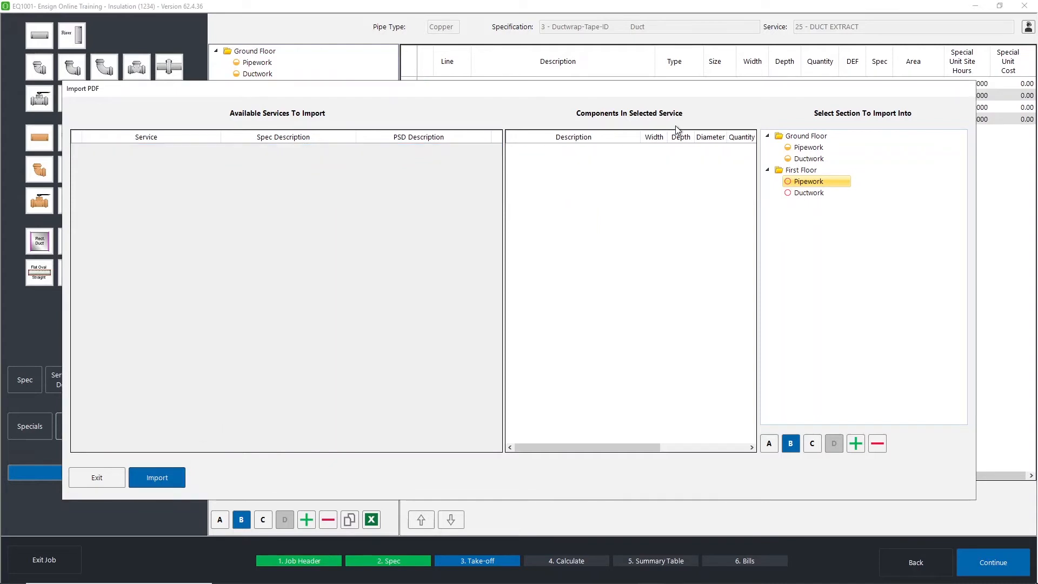
left_click_drag(675, 86, 673, 59)
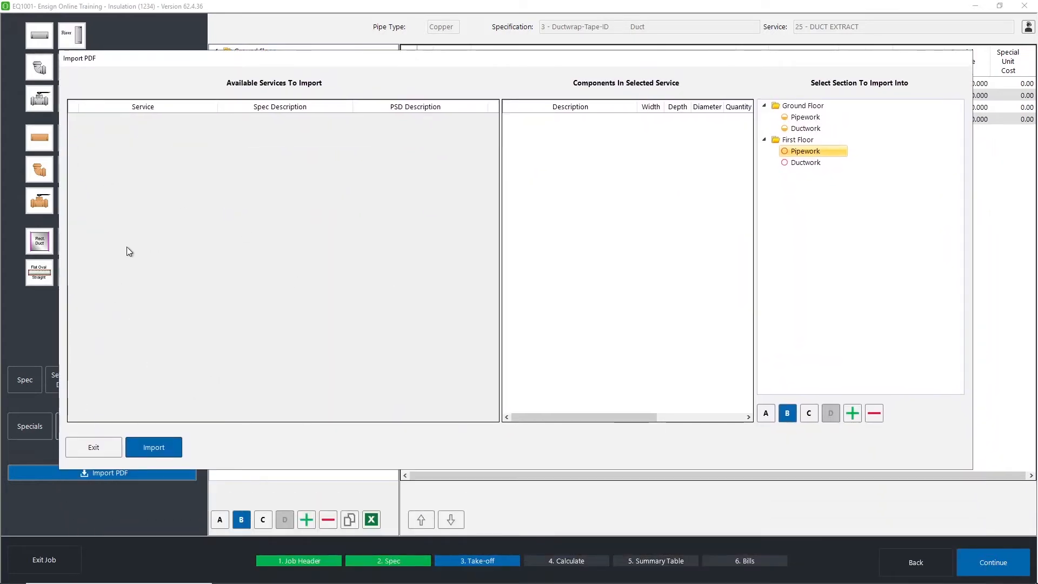
left_click(100, 453)
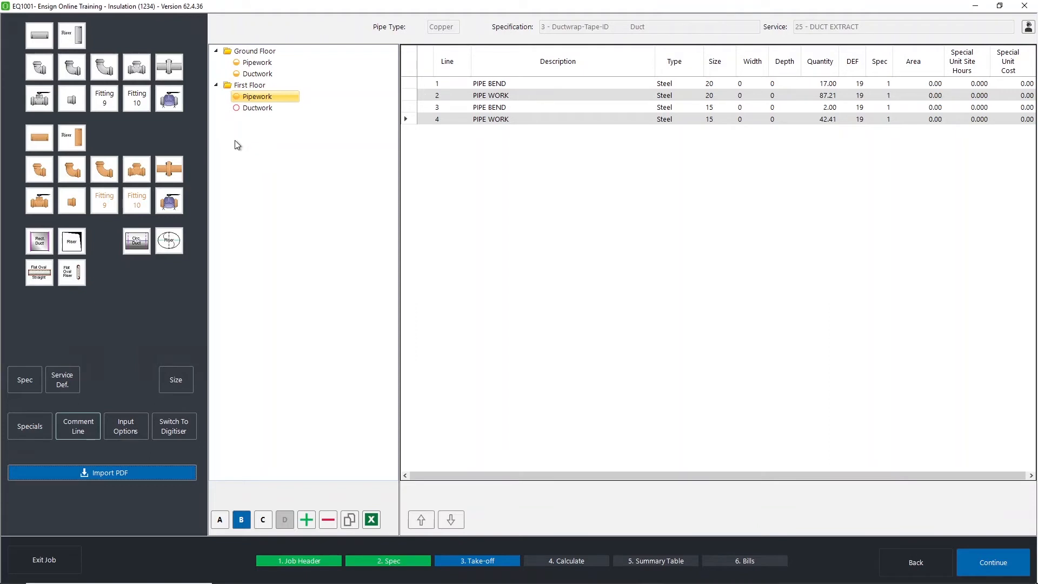
Open the saved Ductwork Layout take-off file from the Drawings folder for PDF import.
left_click(99, 473)
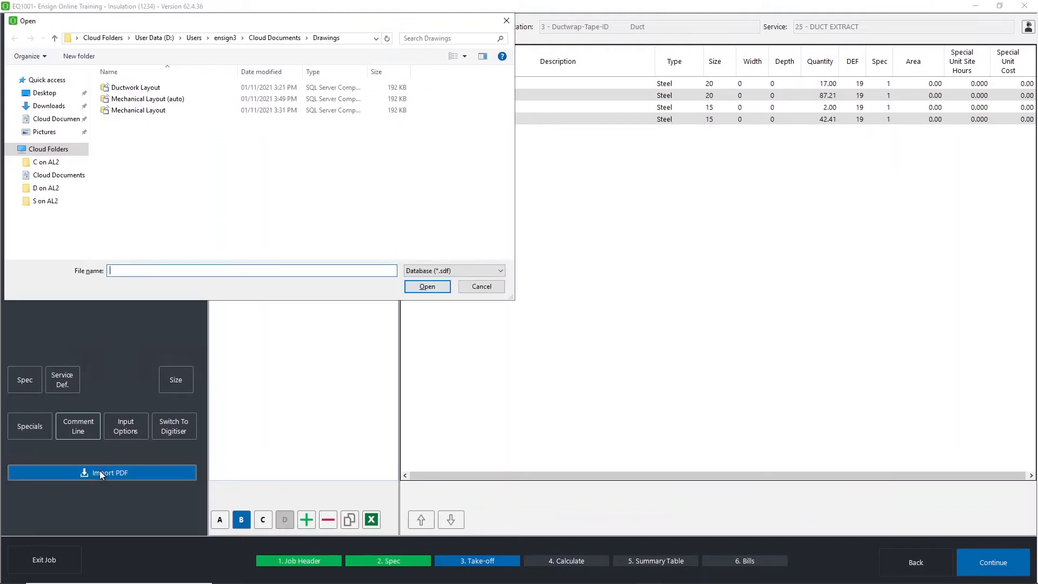
left_click(187, 86)
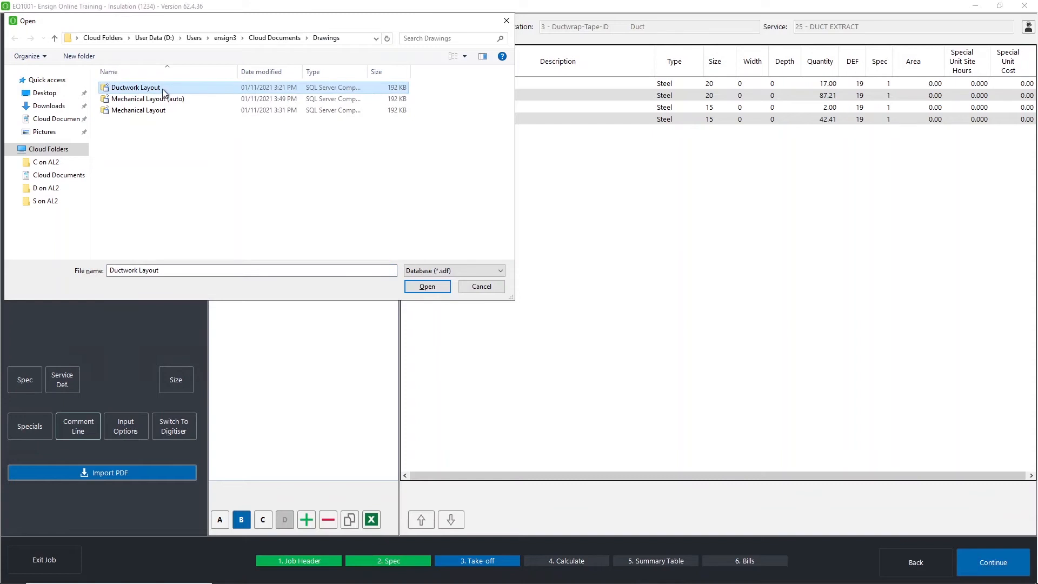
left_click(428, 287)
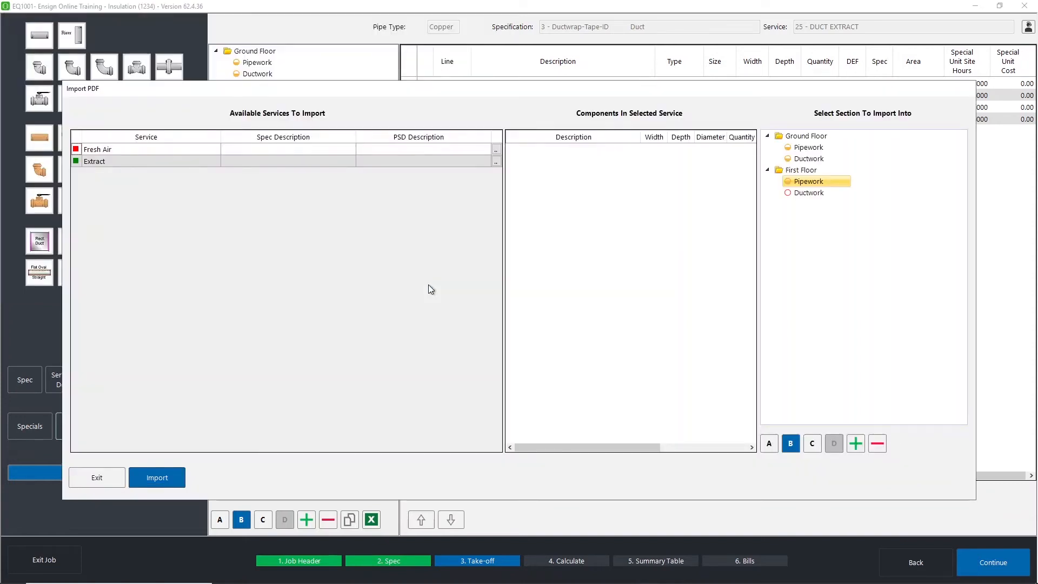
Review the Fresh Air and Extract components and assign specification 4, Ductwrap-Aluminium-ID Duct, to the Fresh Air service.
left_click(158, 149)
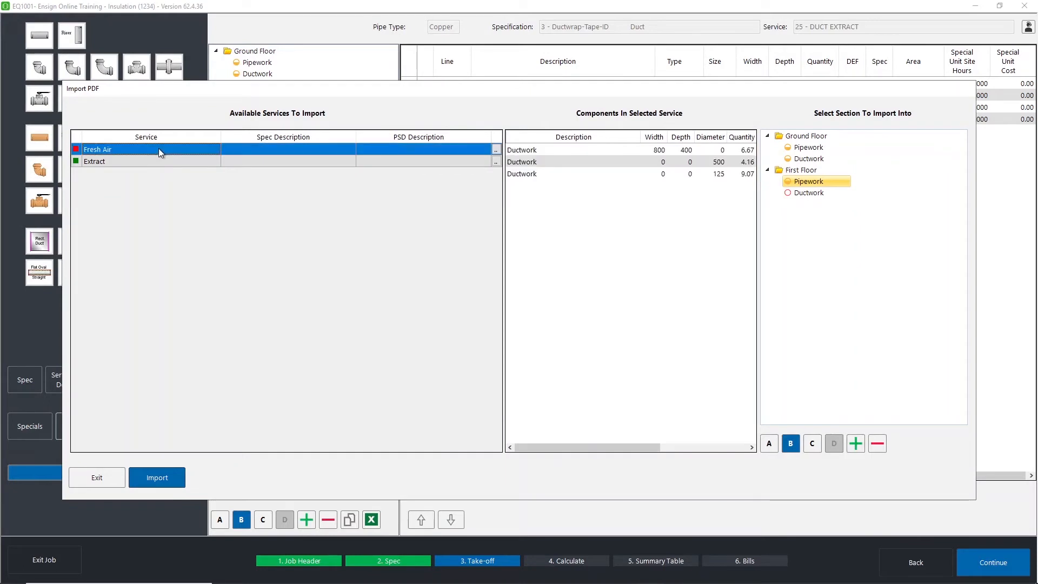
left_click(162, 159)
left_click(161, 145)
left_click(495, 152)
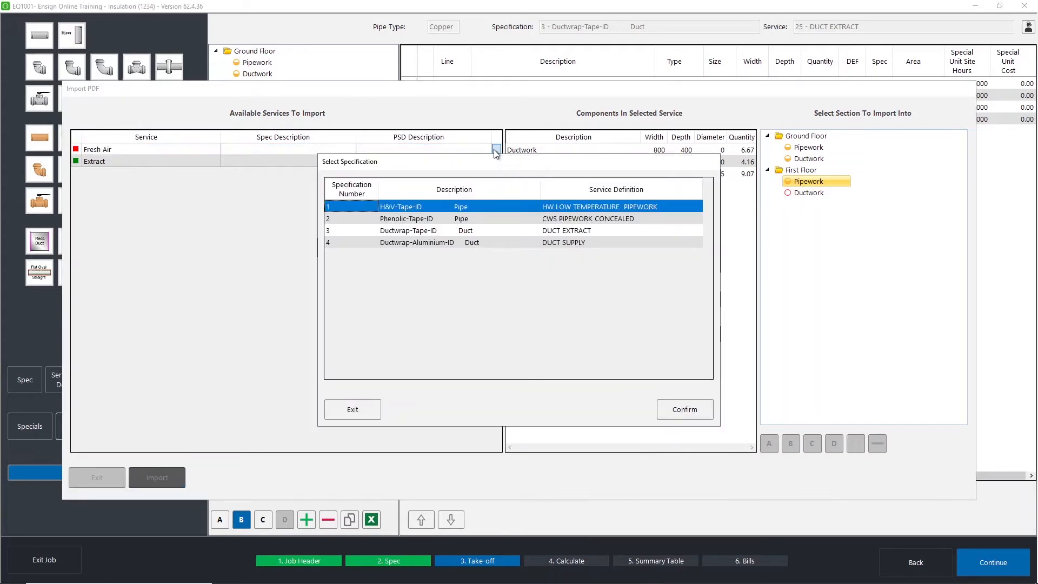
left_click(425, 243)
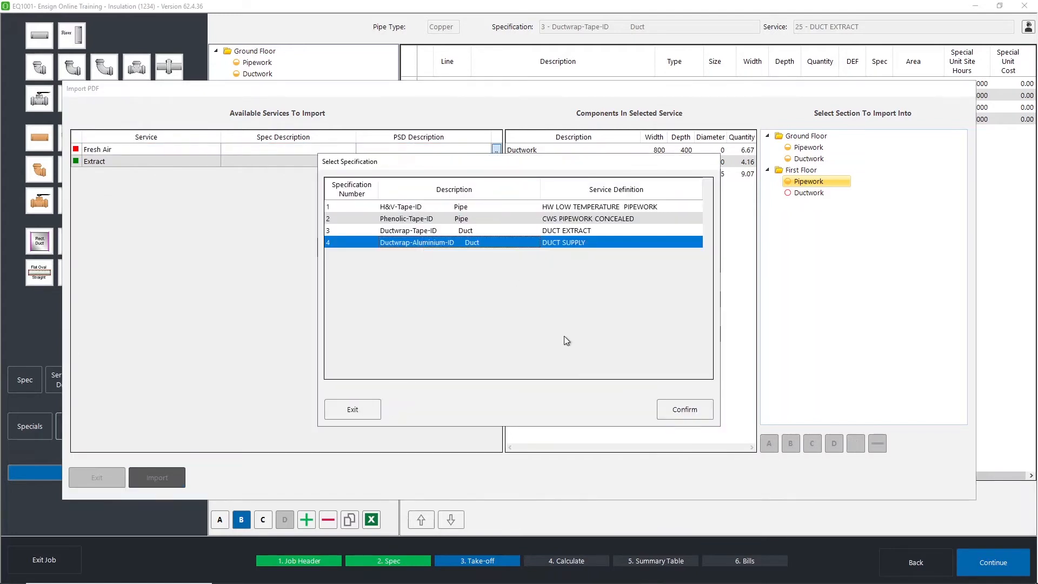
left_click(662, 406)
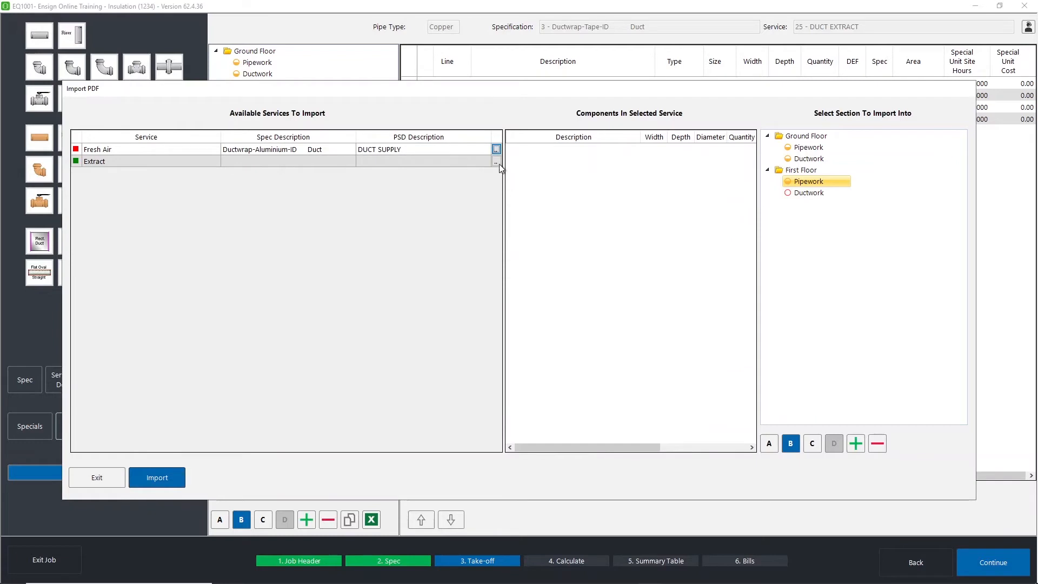
Assign specification 3, Ductwrap-Tape-ID Duct, to the Extract service in the PDF import.
left_click(496, 152)
left_click(525, 230)
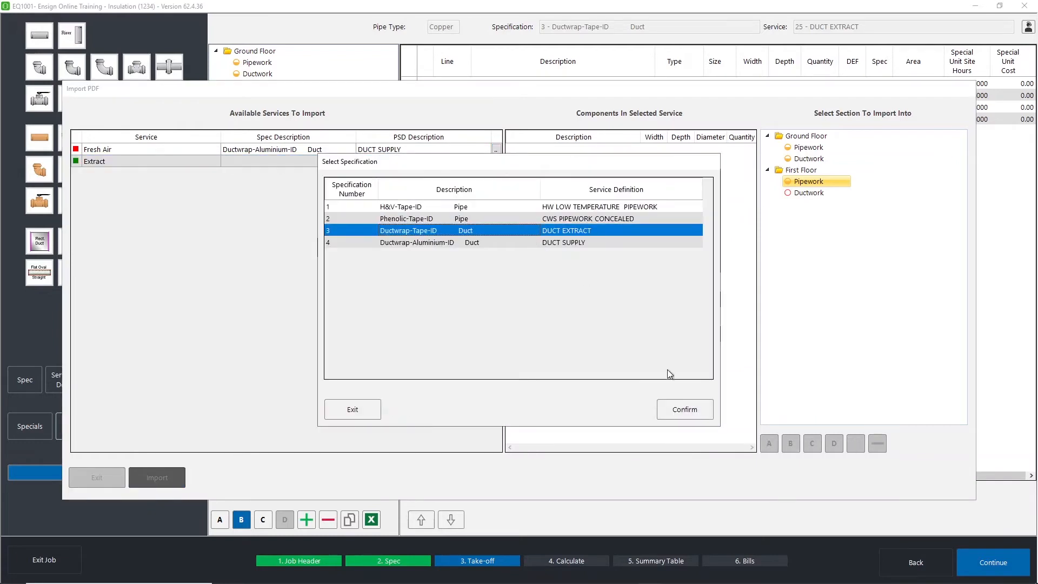
left_click(678, 404)
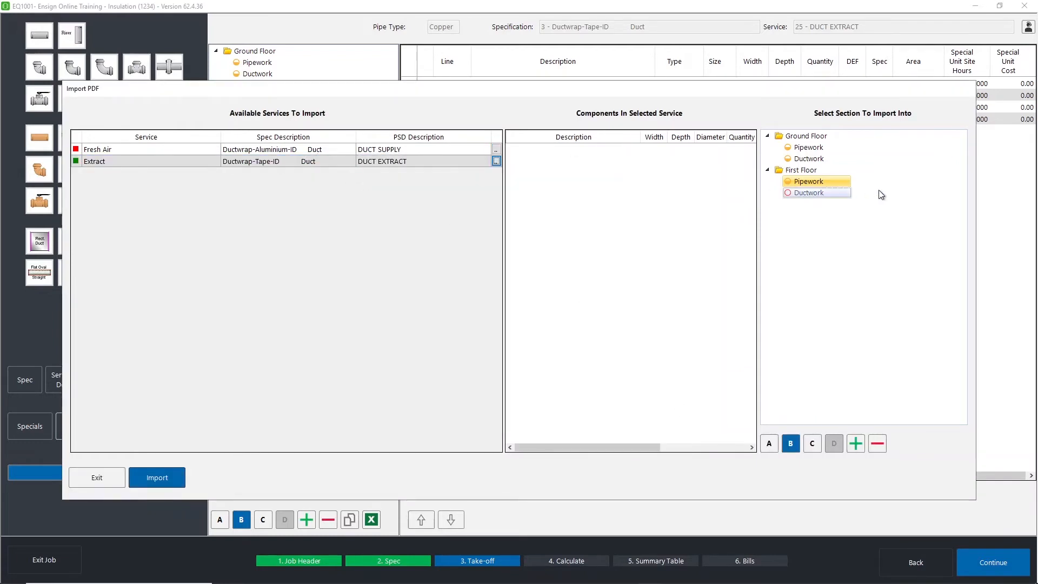
Import the Fresh Air and Extract services together into the First Floor Ductwork section and return to the take-off.
left_click(818, 193)
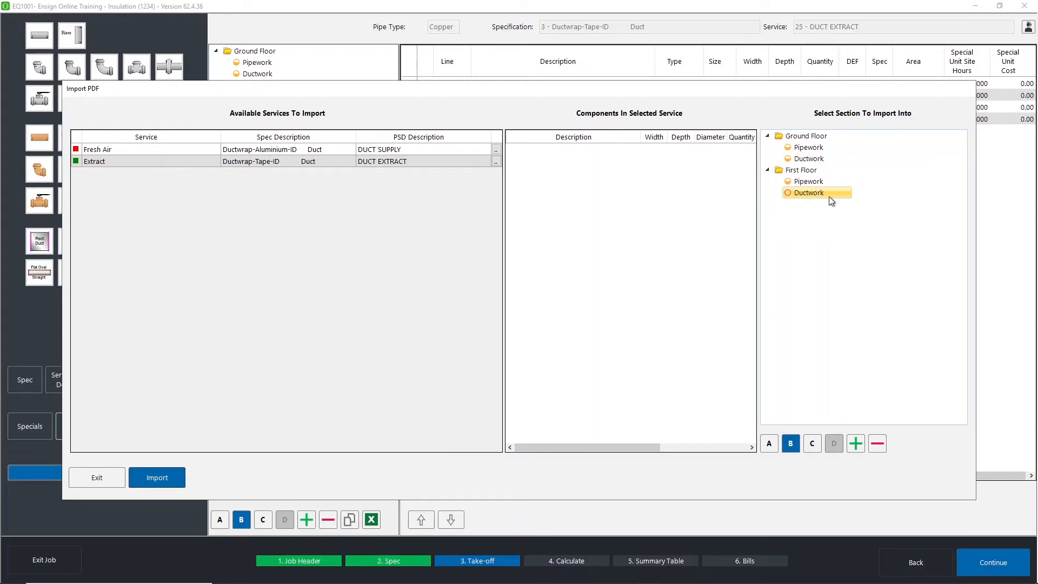
left_click(79, 150)
left_click(80, 160, "shift")
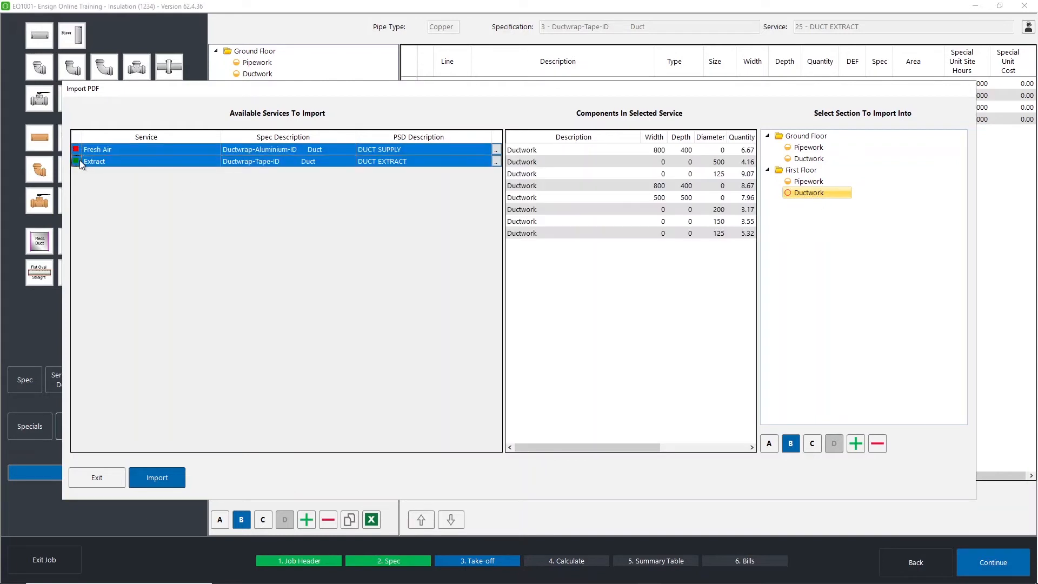
left_click(94, 152)
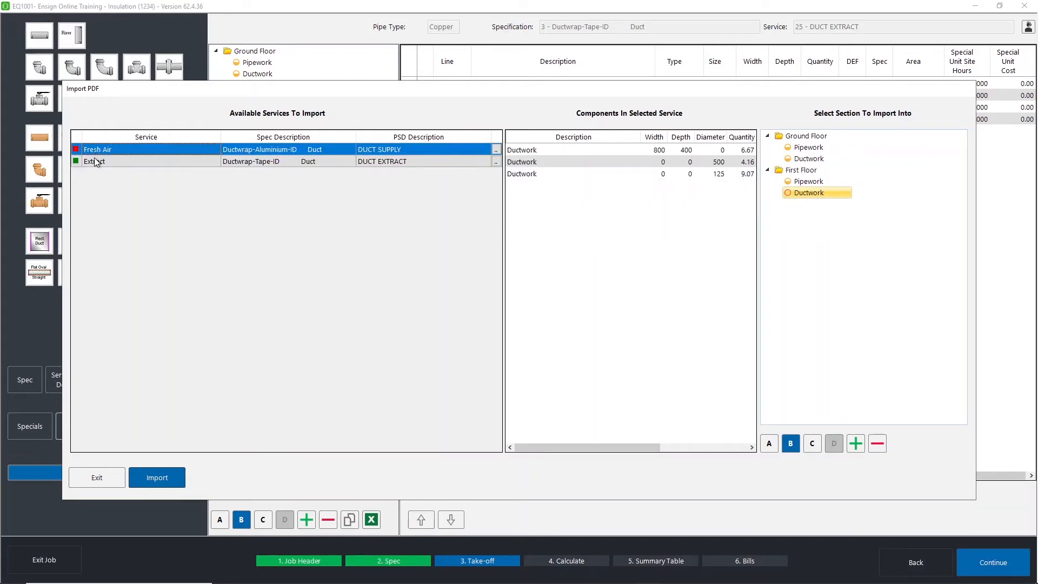
left_click(94, 160)
left_click(95, 149, "shift")
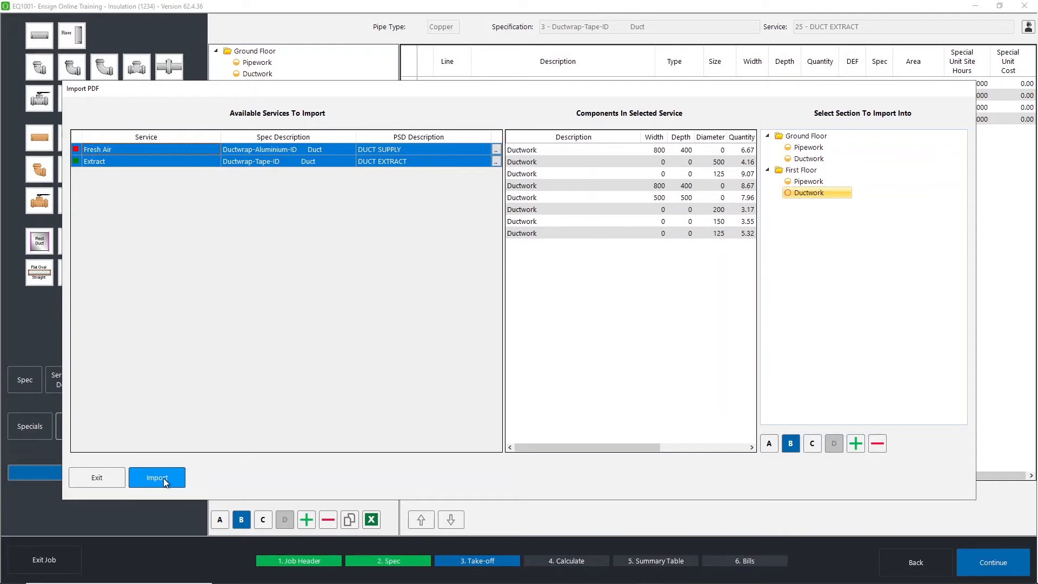
left_click(164, 478)
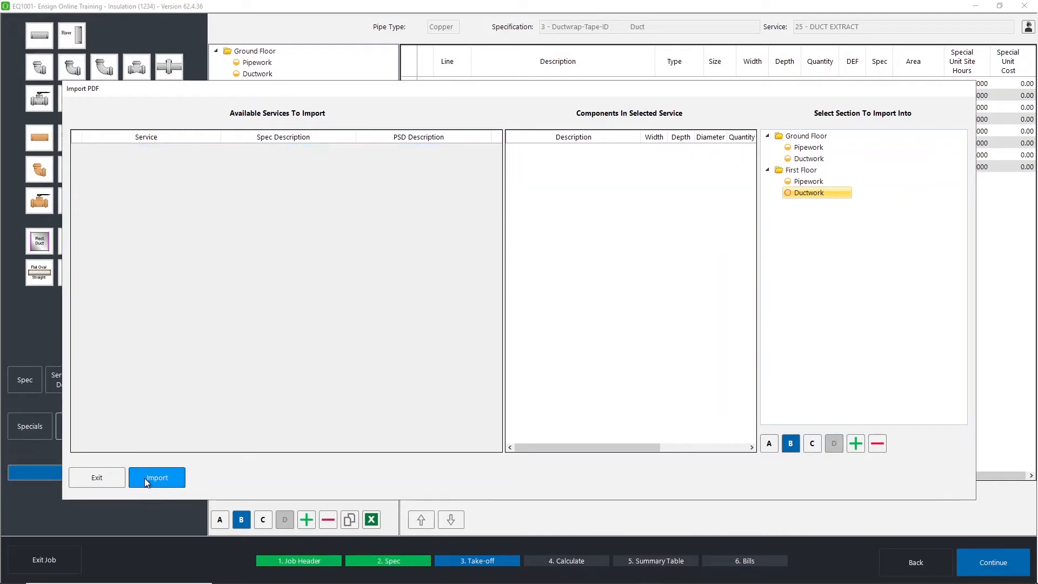
left_click(98, 476)
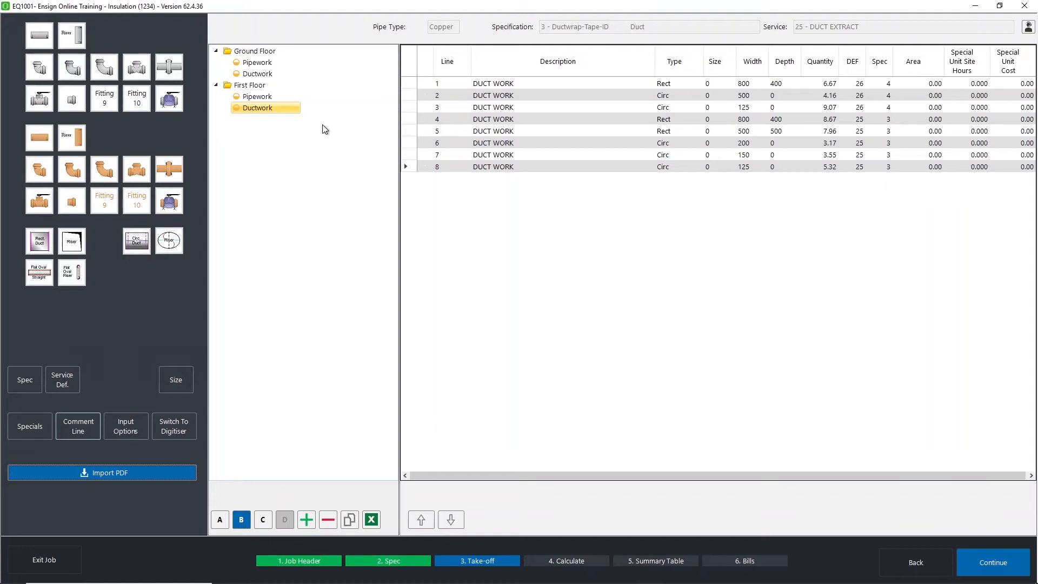
Examine the steel pipe muff cover options under specification 1, including the fitting choices for MARSLAND-SILVER FOILED, without adding a cover.
left_click(169, 99)
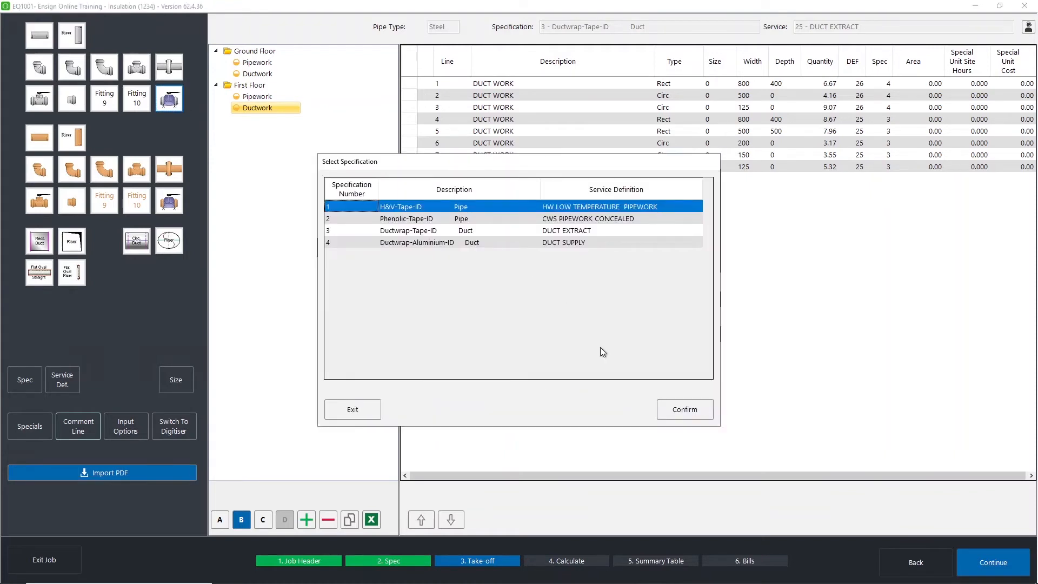
left_click(669, 408)
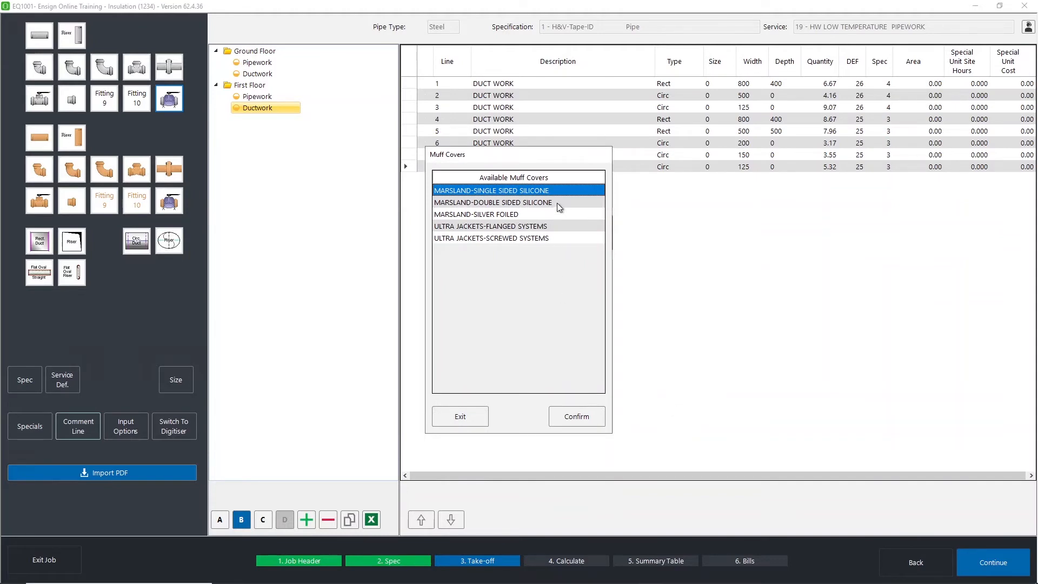
left_click(556, 214)
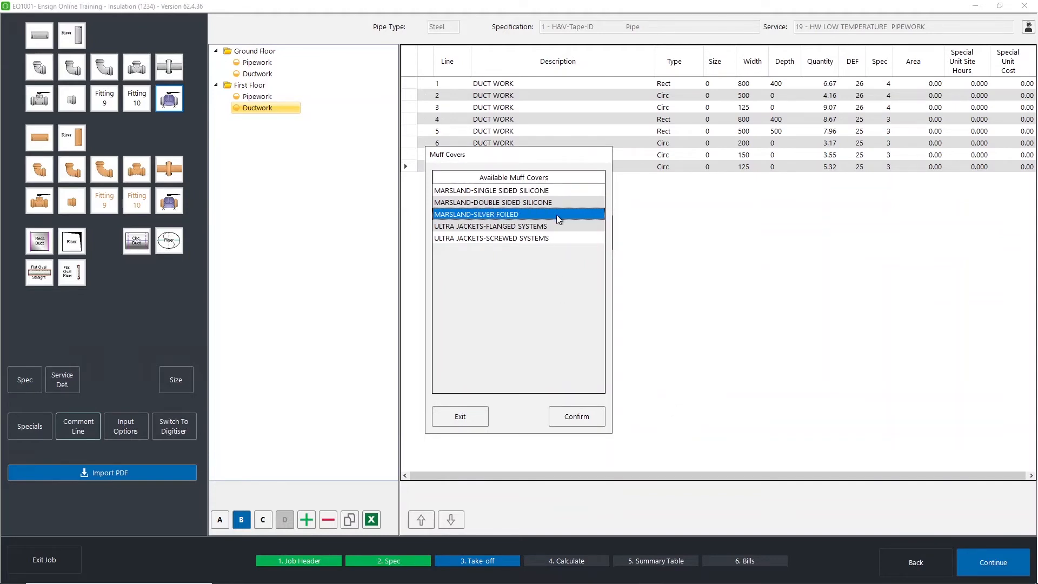
left_click(576, 415)
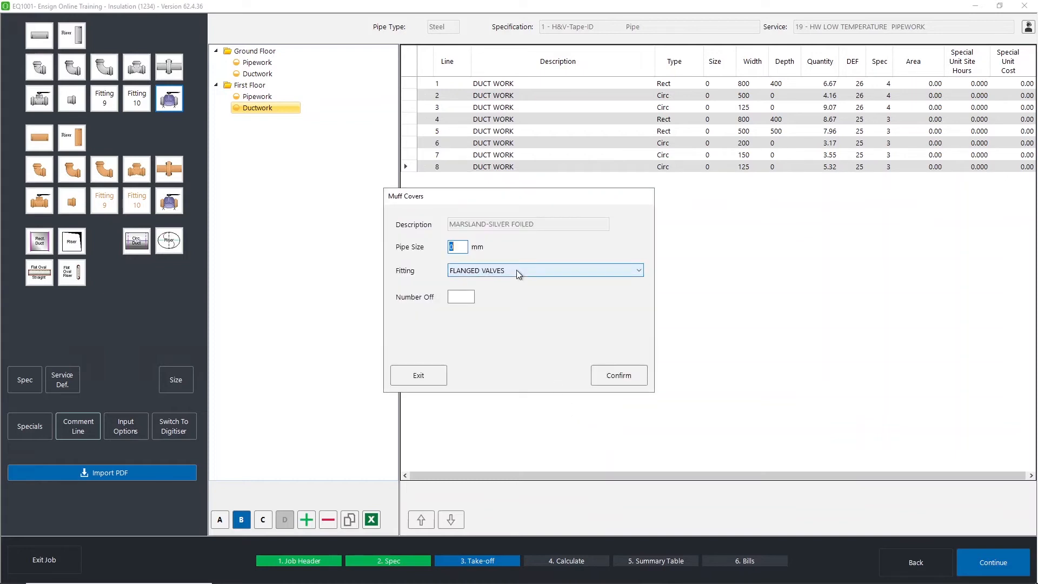
left_click(517, 270)
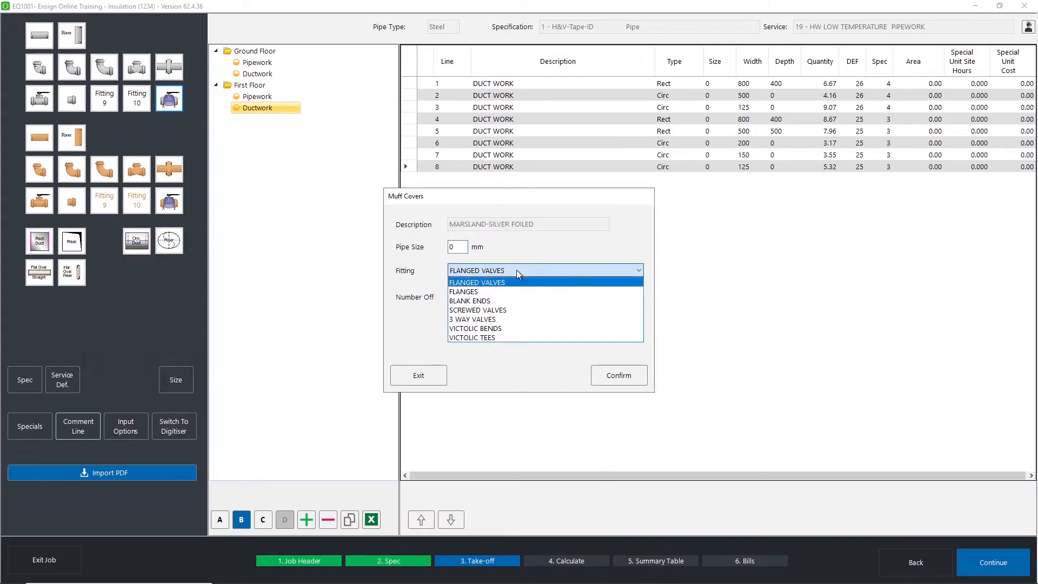
left_click(509, 311)
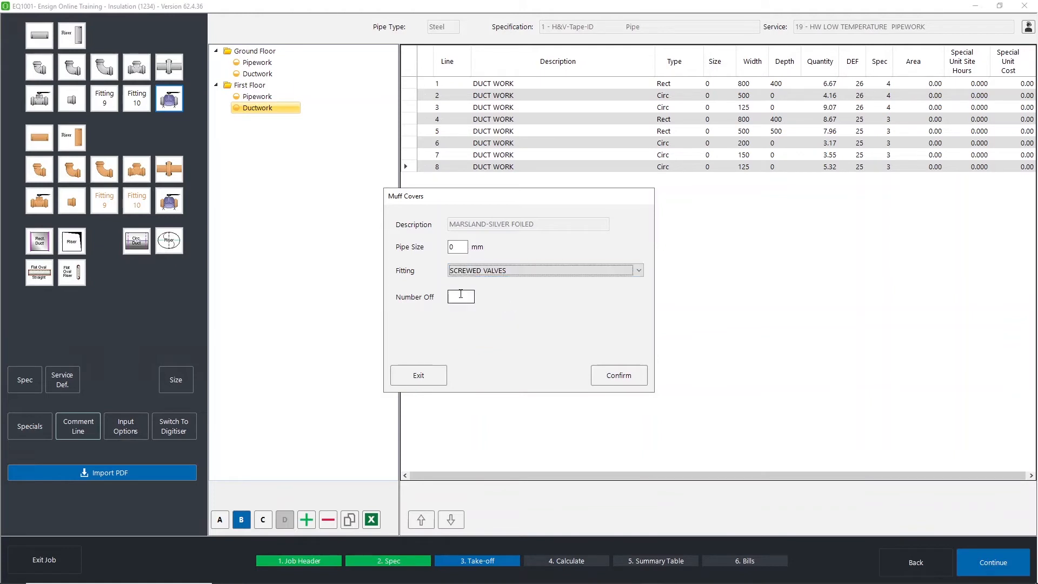
left_click(423, 377)
left_click(461, 416)
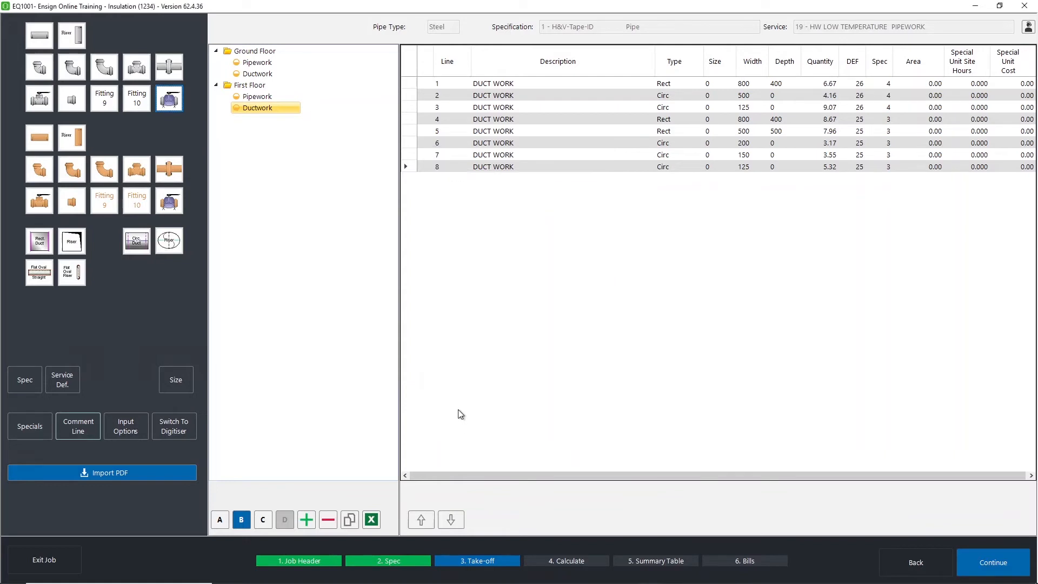
Examine the special material items and the entry fields of a Loft Insulation item without adding one.
left_click(31, 425)
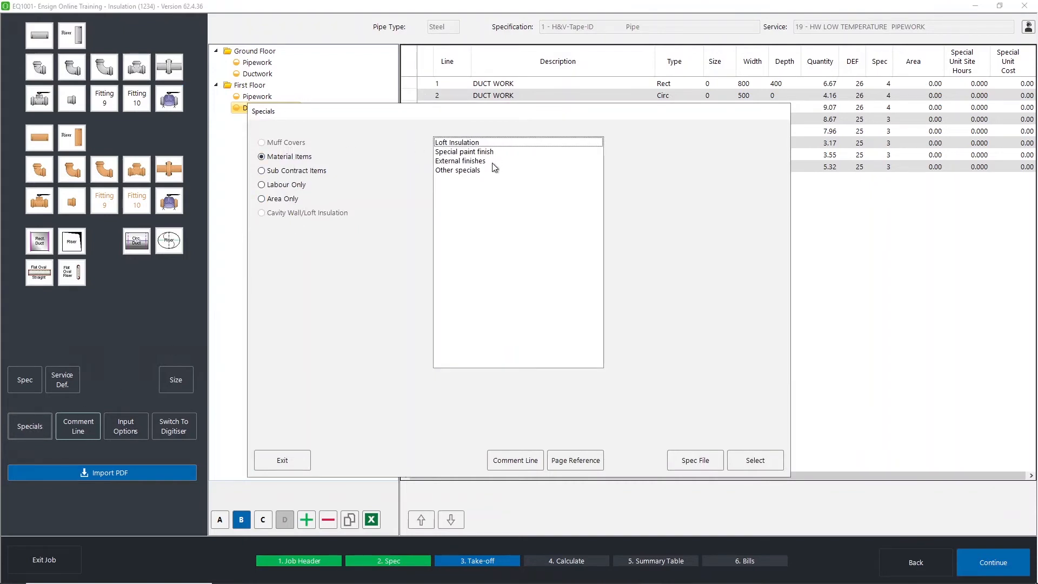
double_click(472, 141)
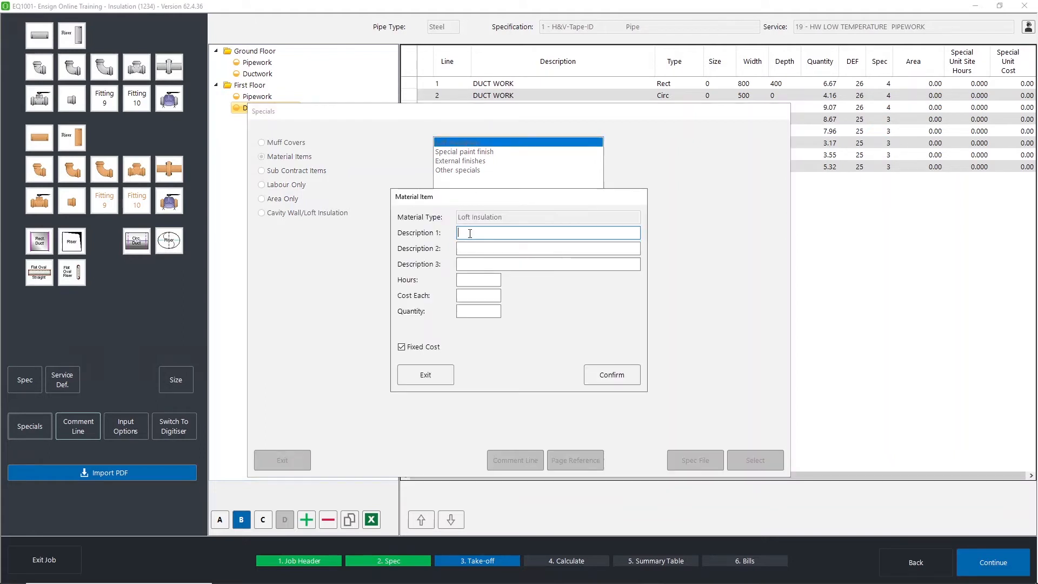
left_click(464, 280)
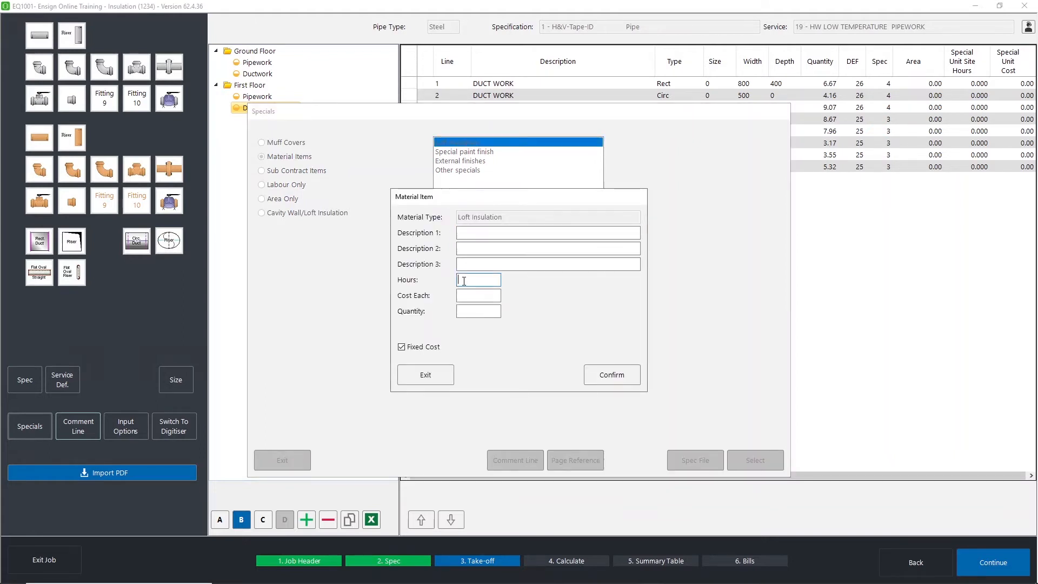
left_click(466, 293)
left_click(477, 308)
left_click(427, 376)
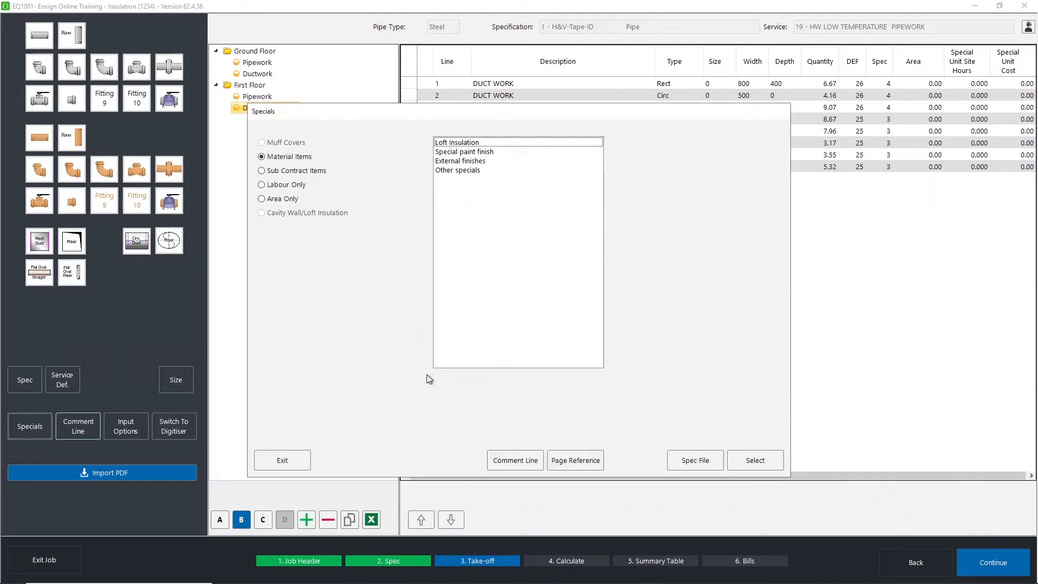
Review the Sub Contract, Labour Only and Area Only specials, including the Calculation Formulae form under specification 3, without adding an item.
left_click(297, 171)
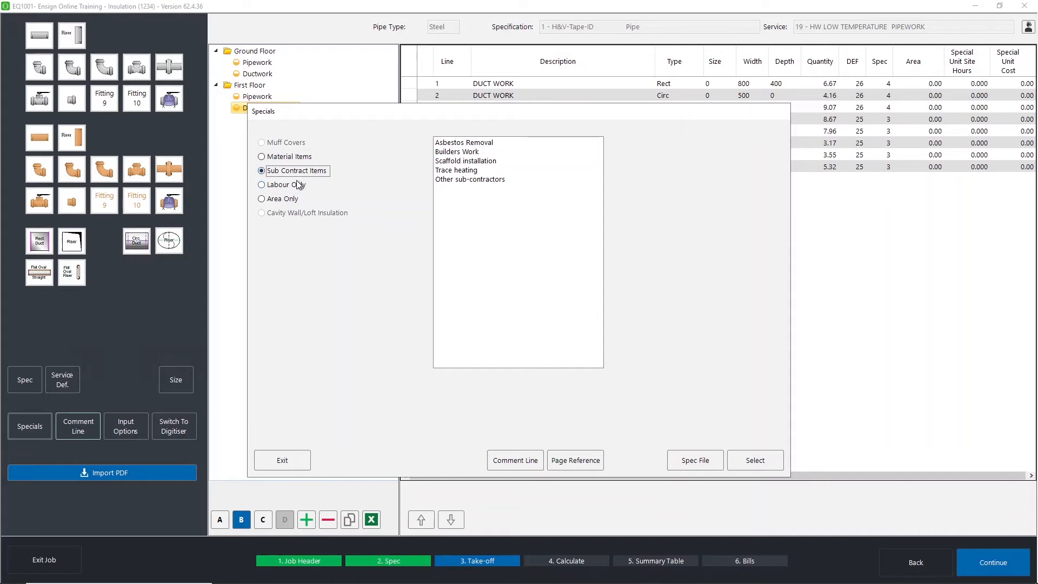
left_click(298, 185)
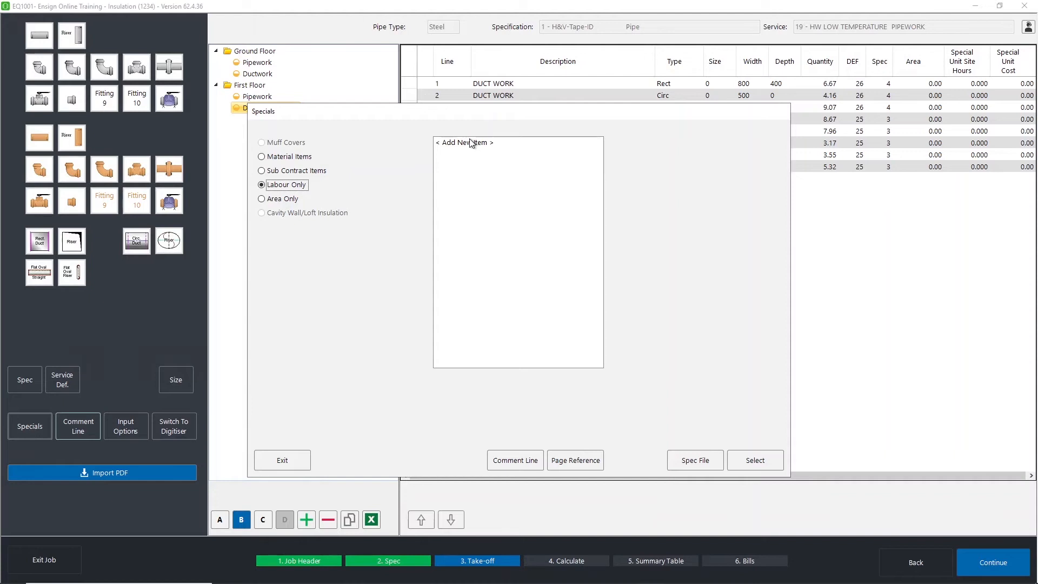
left_click(292, 198)
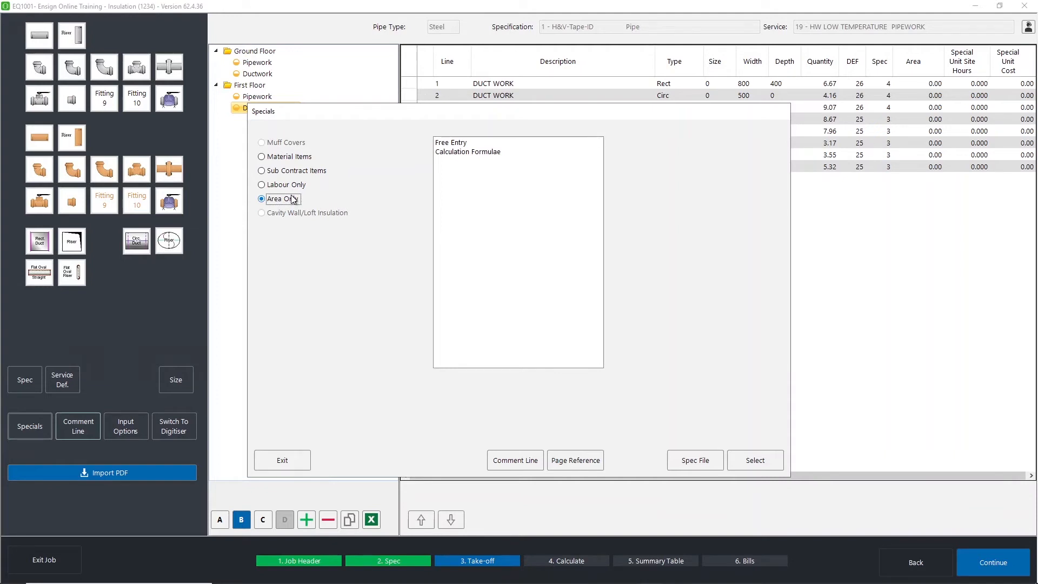
double_click(462, 152)
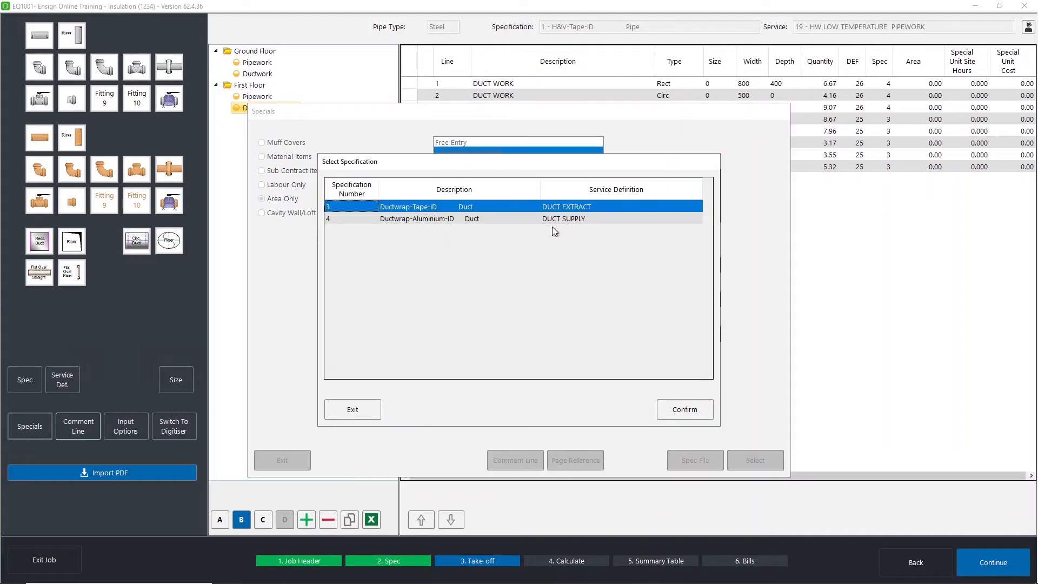
left_click(685, 411)
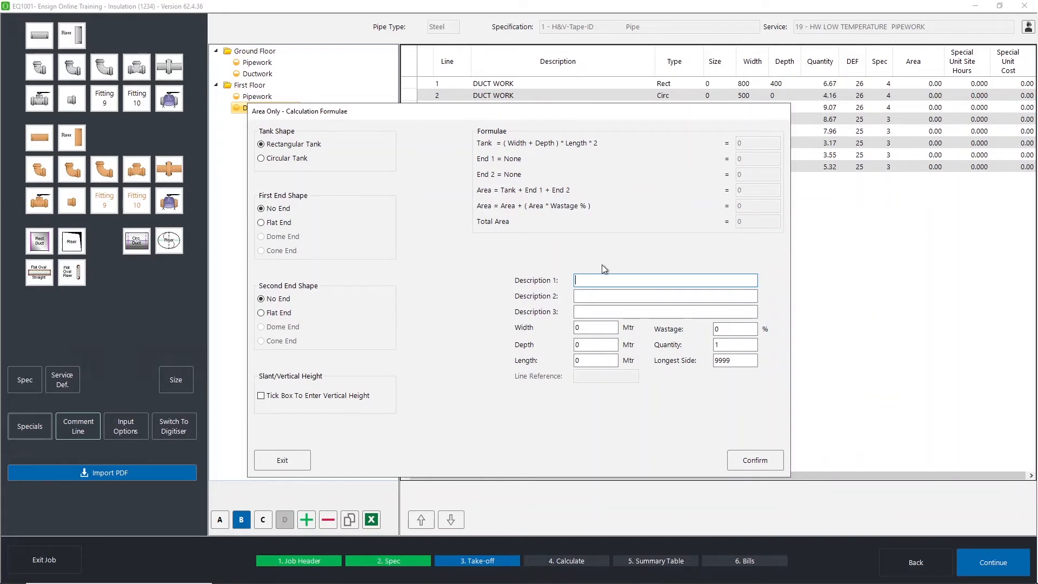
left_click(288, 464)
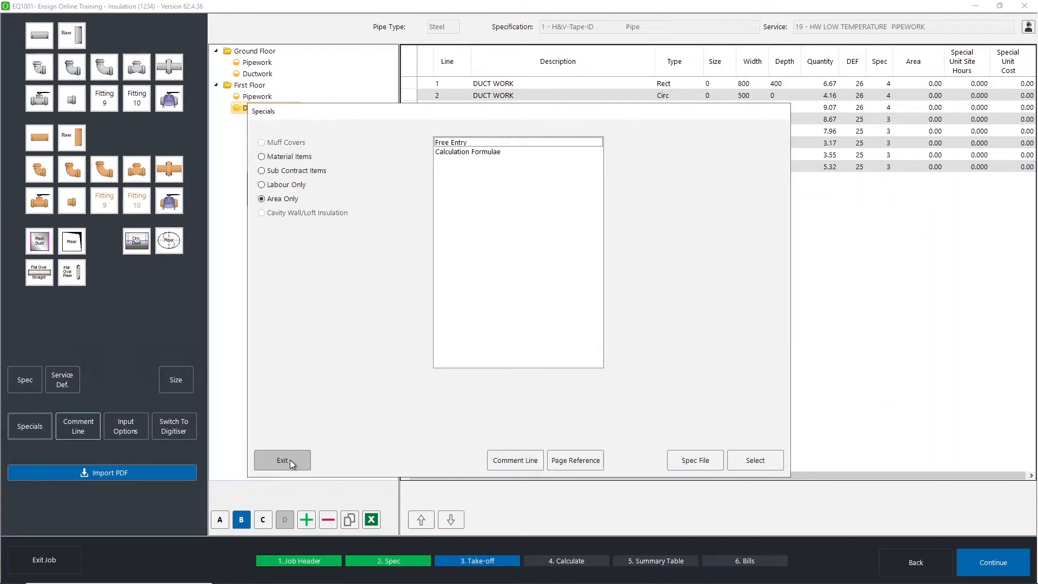
left_click(287, 454)
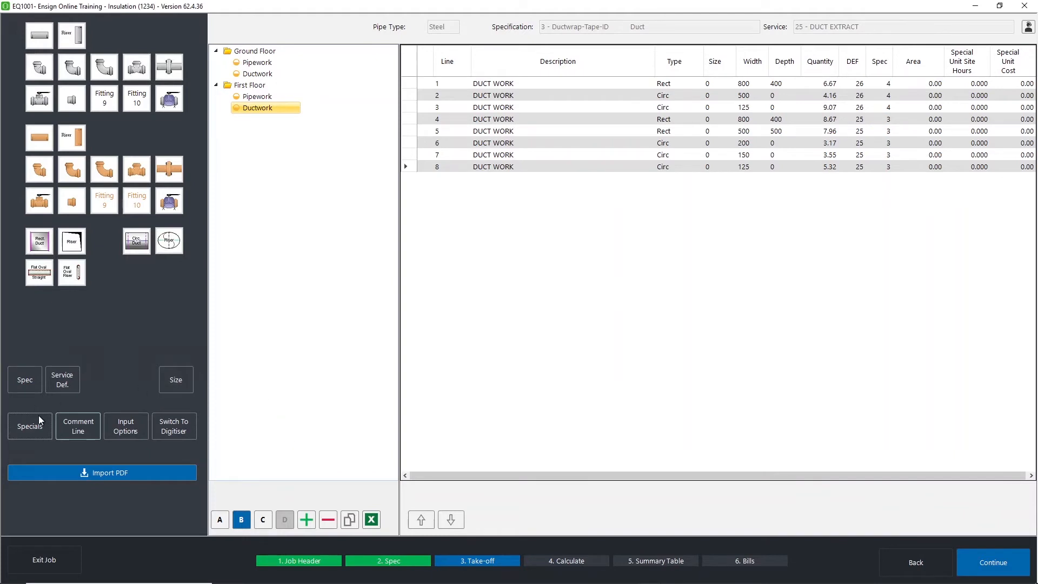
Add a comment line reading "test" to the First Floor Ductwork take-off and delete it again.
left_click(81, 427)
type("test")
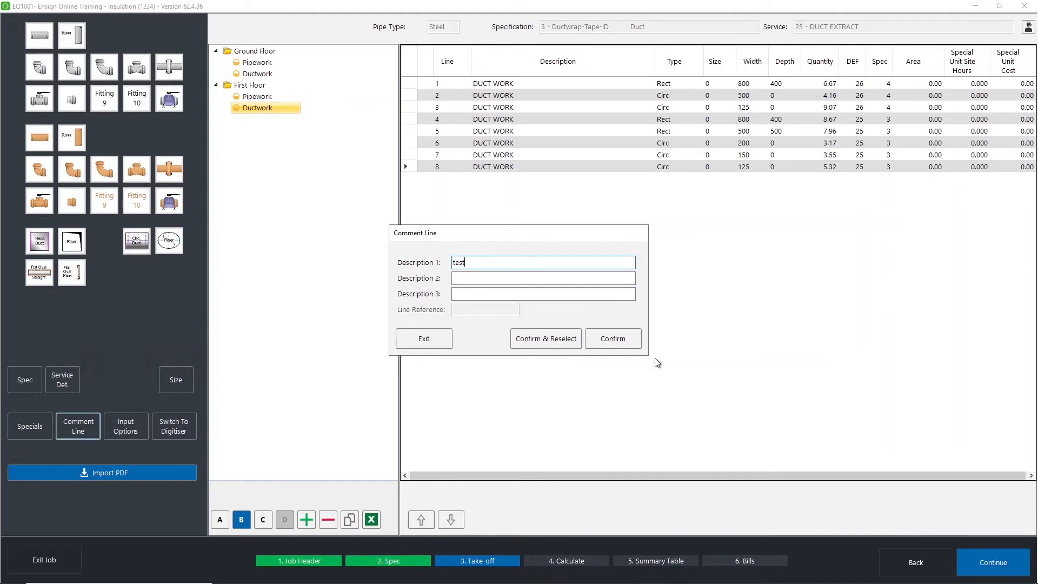
left_click(604, 345)
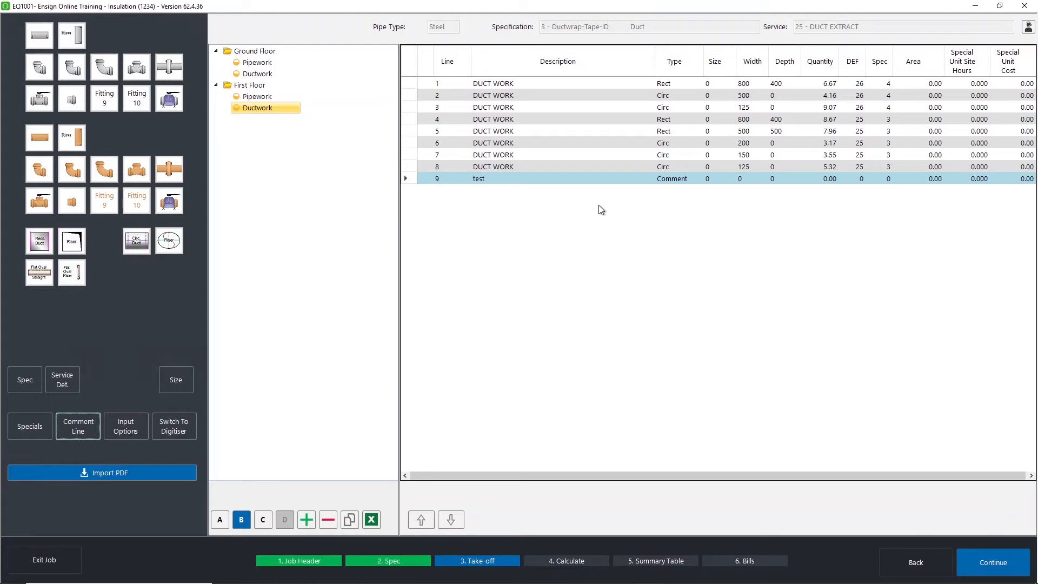
left_click(408, 176)
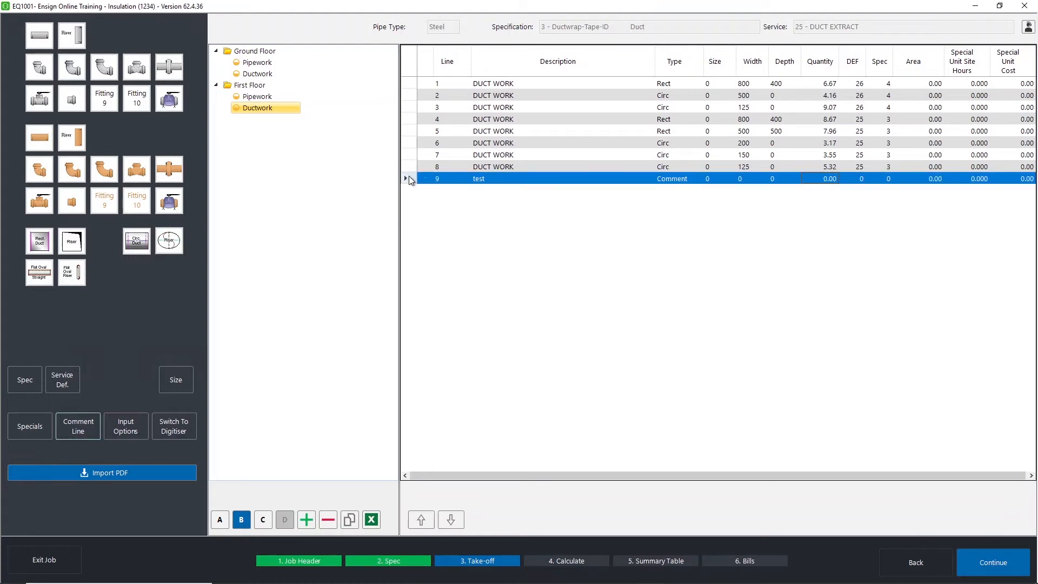
key("Delete")
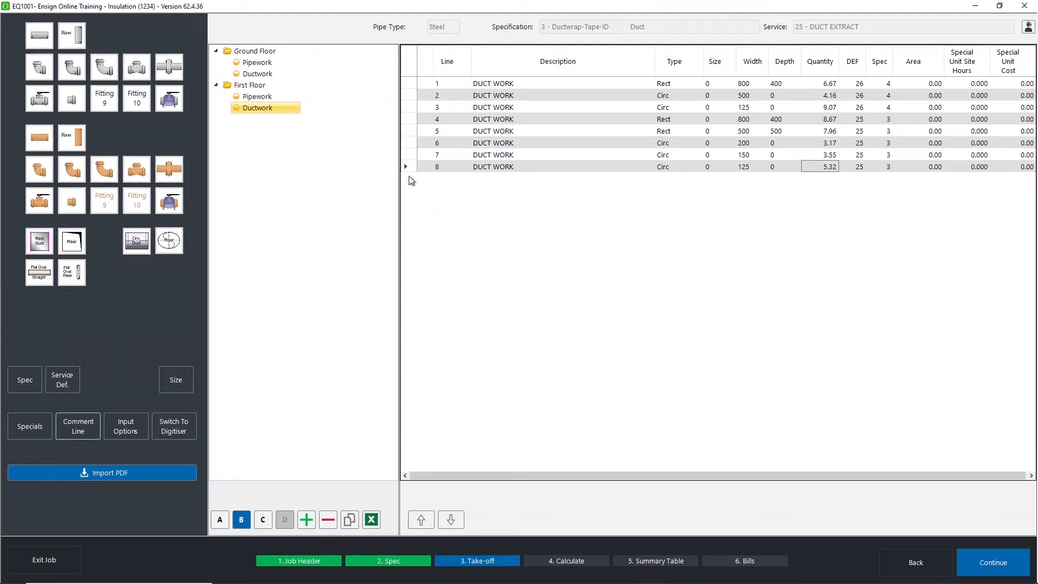
Add a new section below Ductwork under First Floor and select it.
left_click(265, 63)
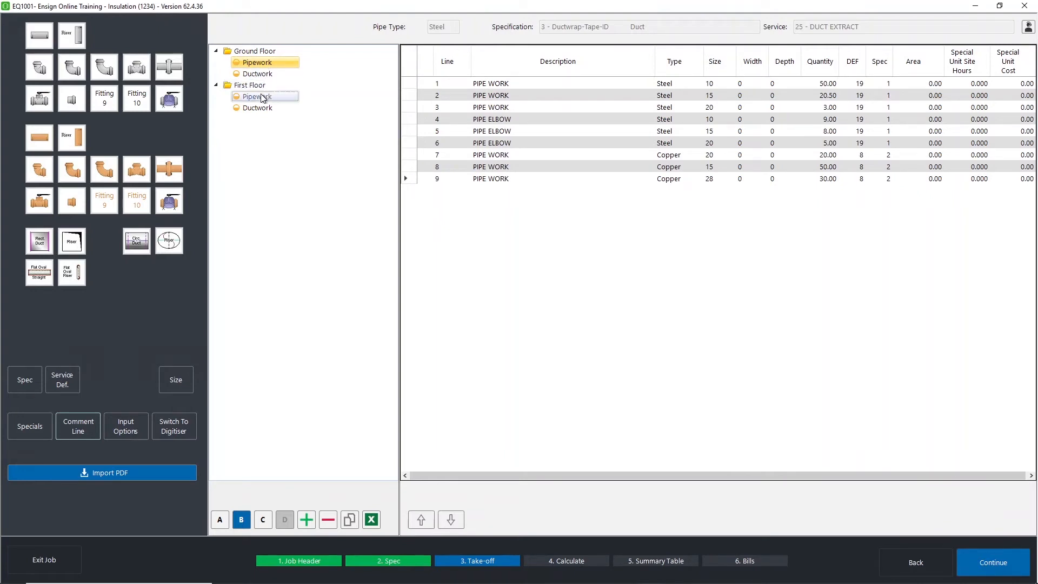
left_click(262, 108)
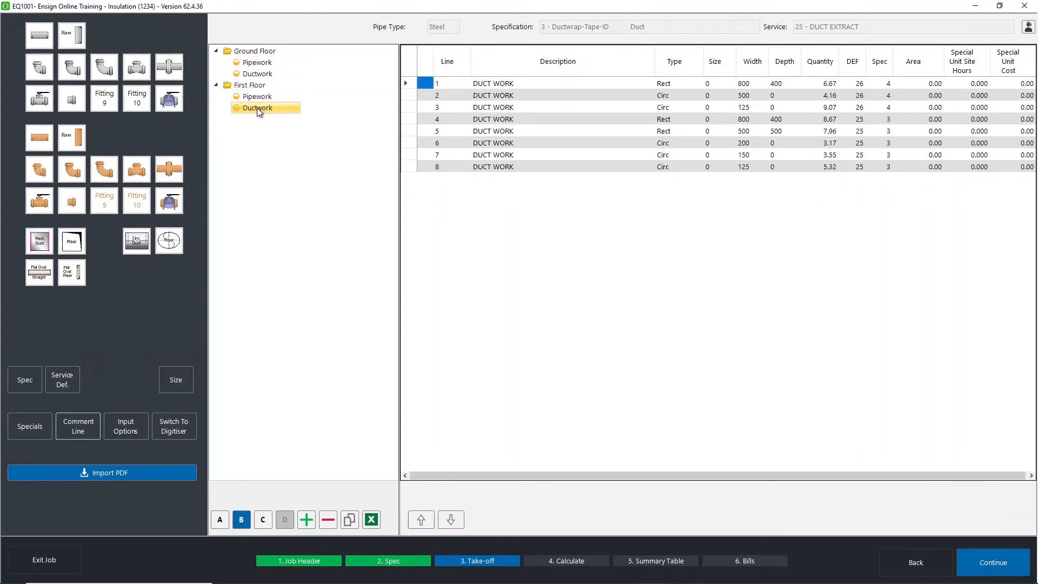
left_click(306, 519)
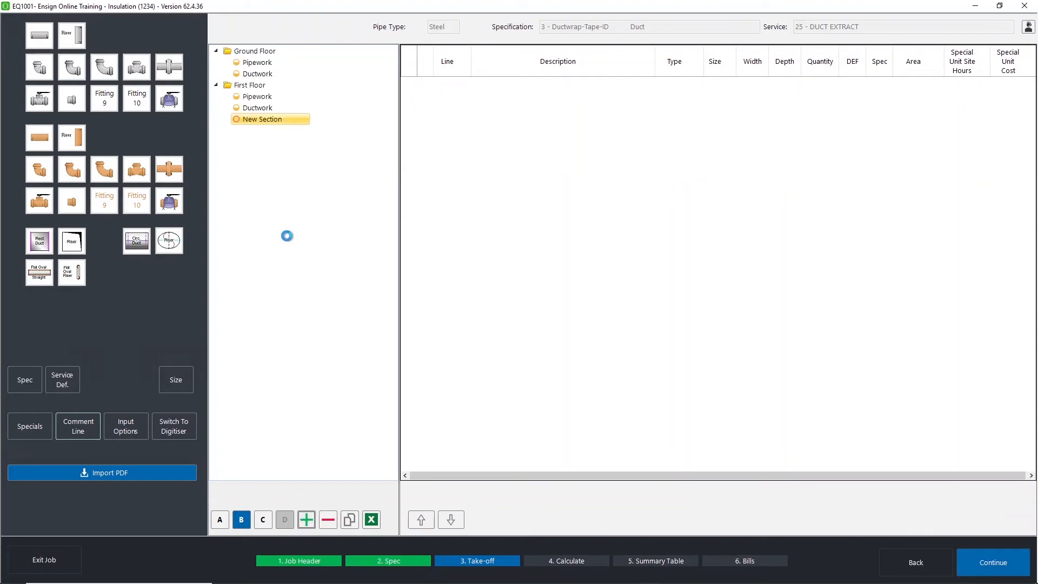
left_click(242, 125)
left_click(241, 110)
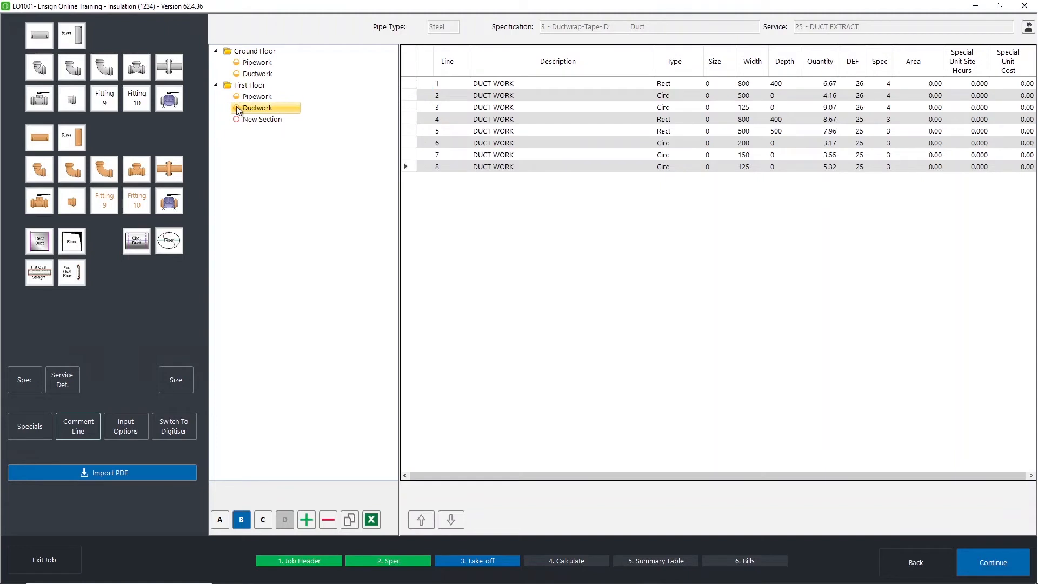
left_click(249, 121)
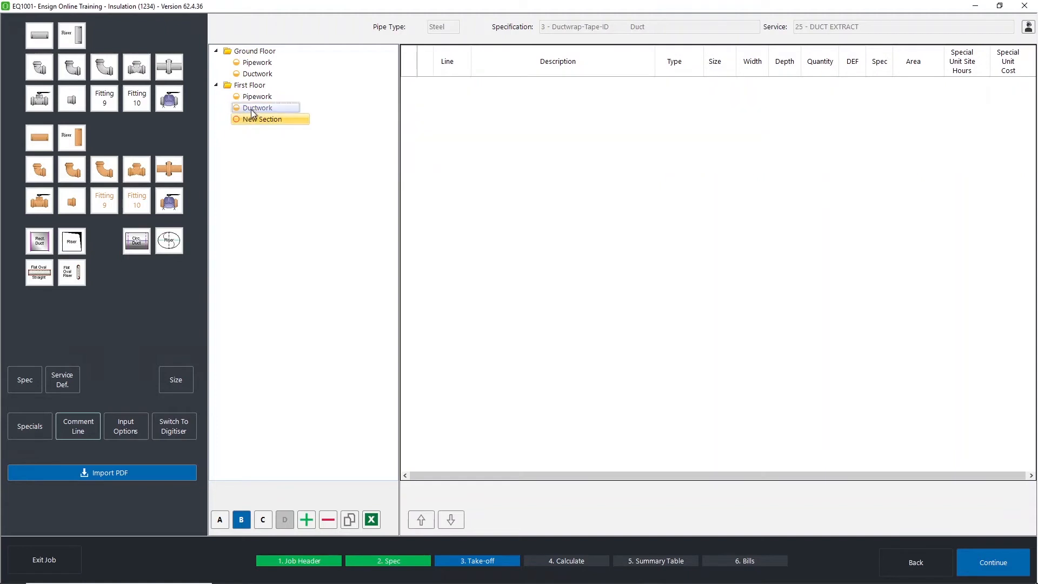
Set the status of the Ductwork section under First Floor to Complete.
left_click(251, 109)
right_click(251, 111)
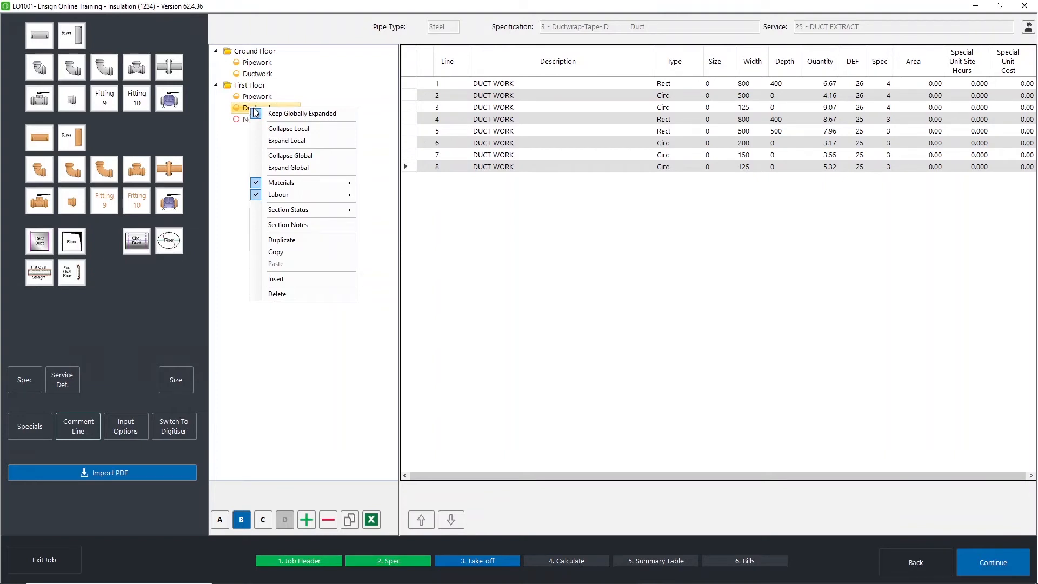
mouse_move(283, 211)
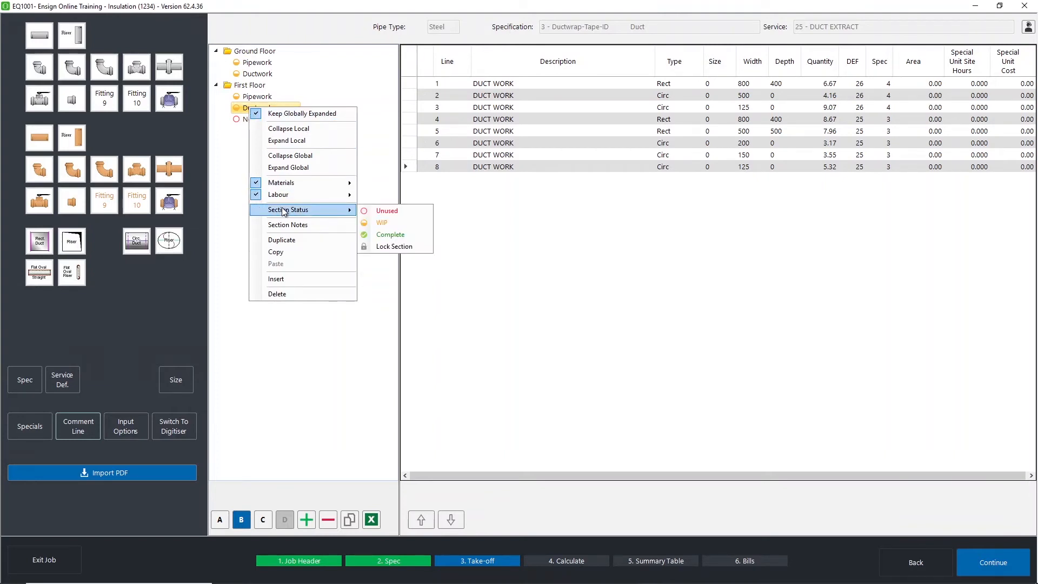
left_click(395, 235)
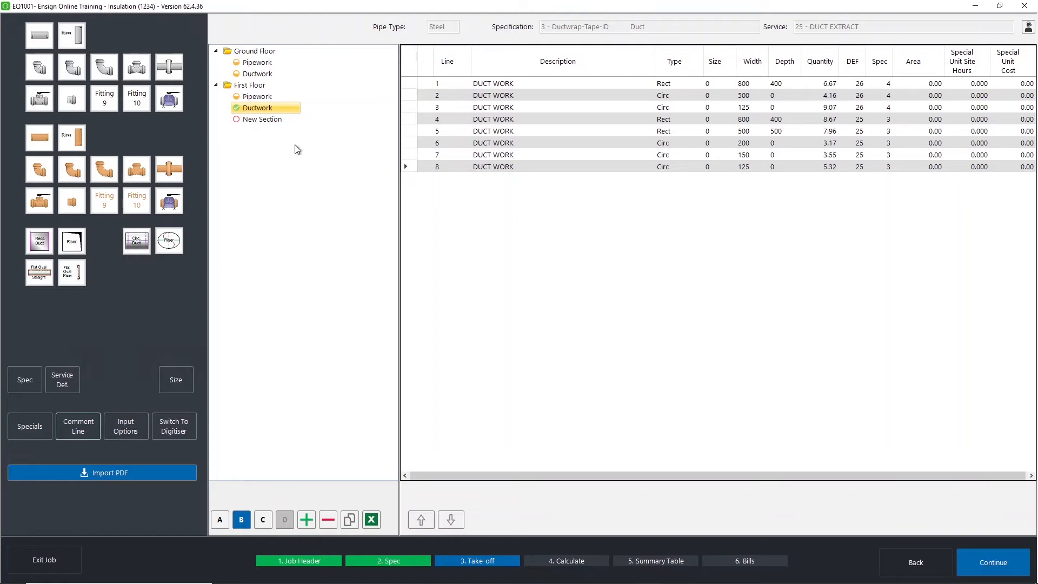
Switch materials off for the First Floor Ductwork section and switch them back on.
right_click(255, 109)
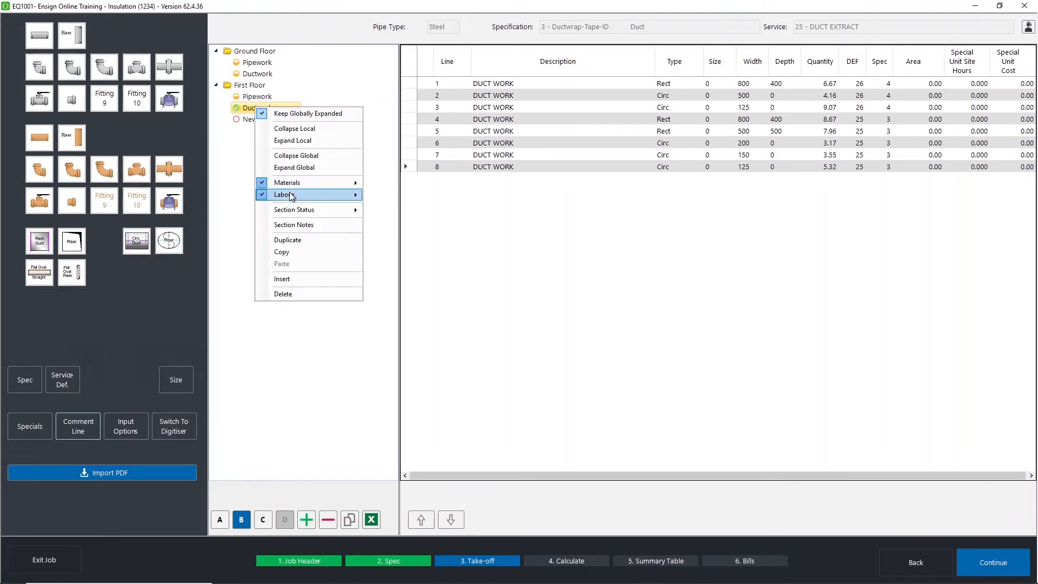
mouse_move(291, 197)
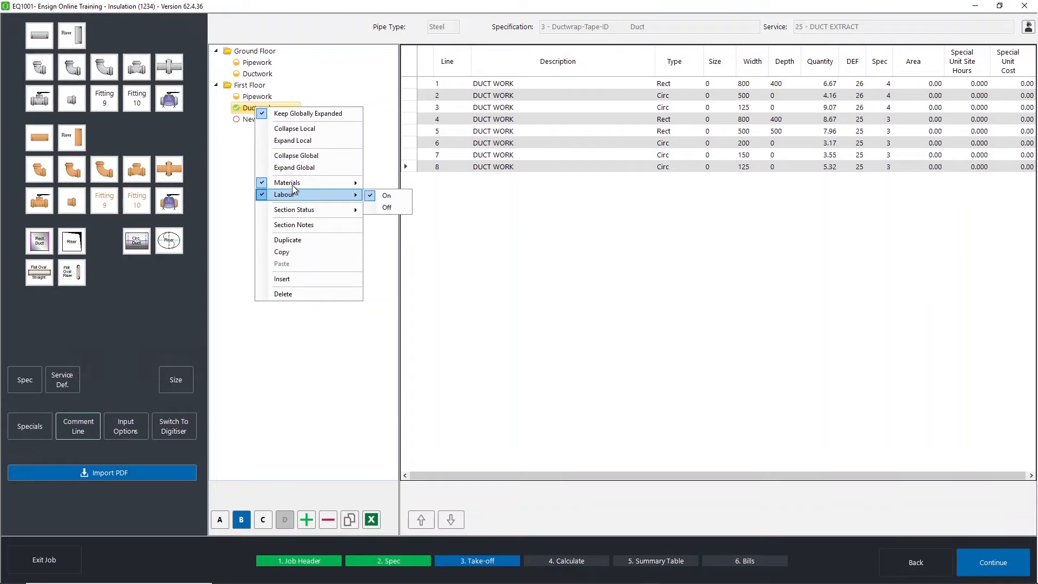
left_click(399, 197)
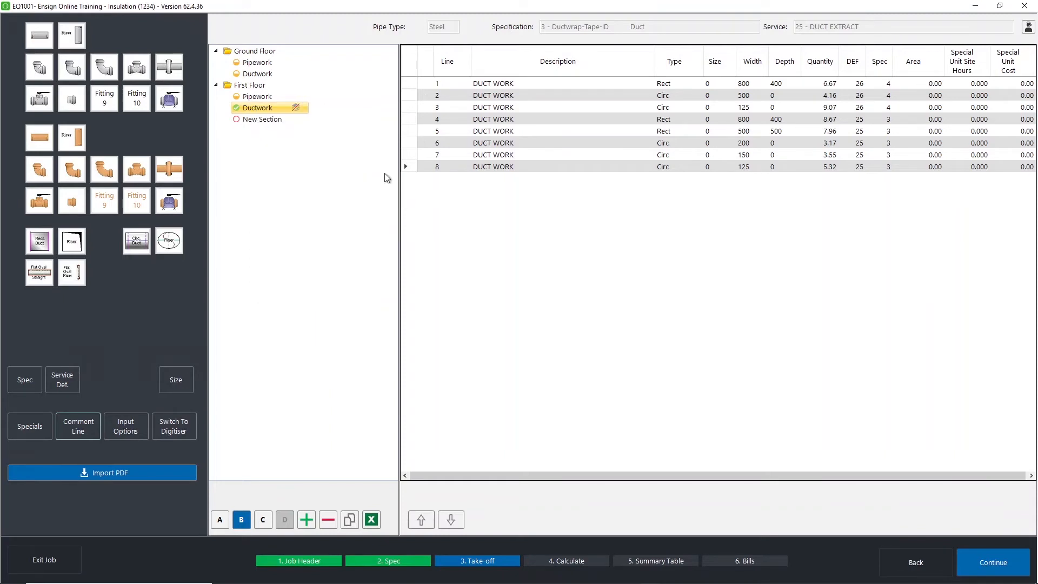
right_click(287, 107)
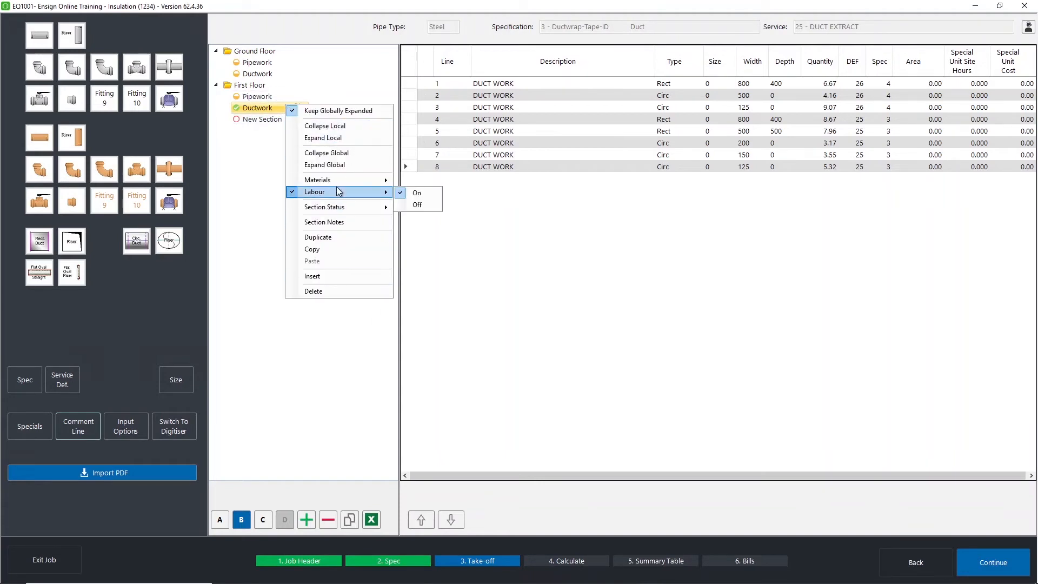
mouse_move(336, 181)
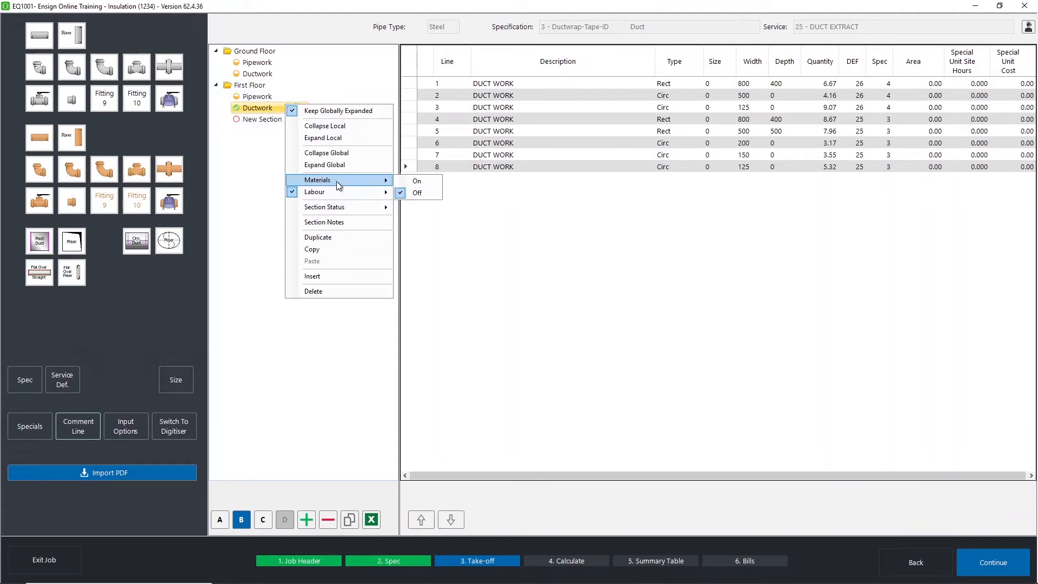
left_click(403, 182)
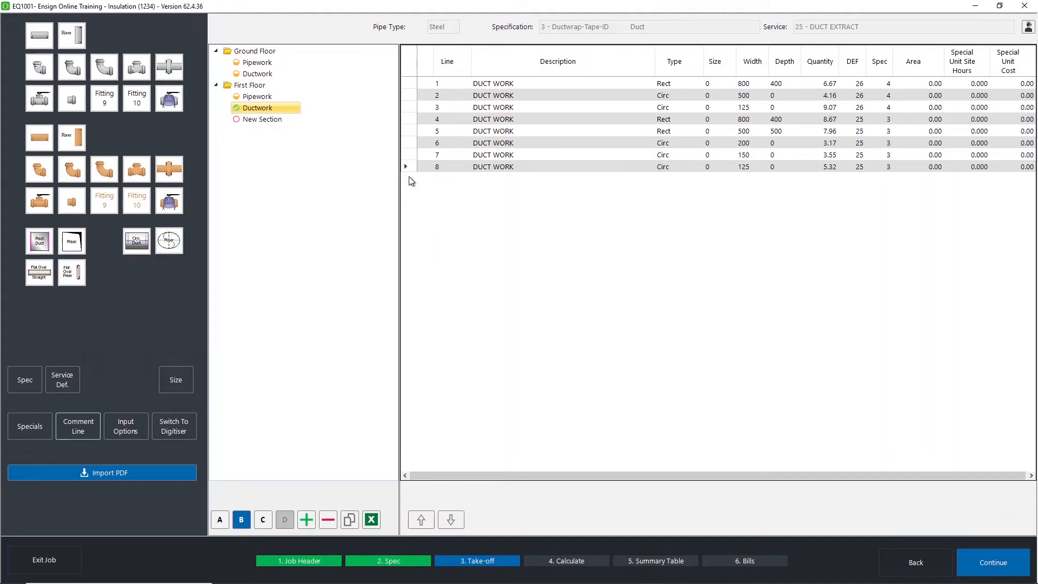
Add a section note reading "Test" to the First Floor Ductwork section and remove its text again.
right_click(279, 111)
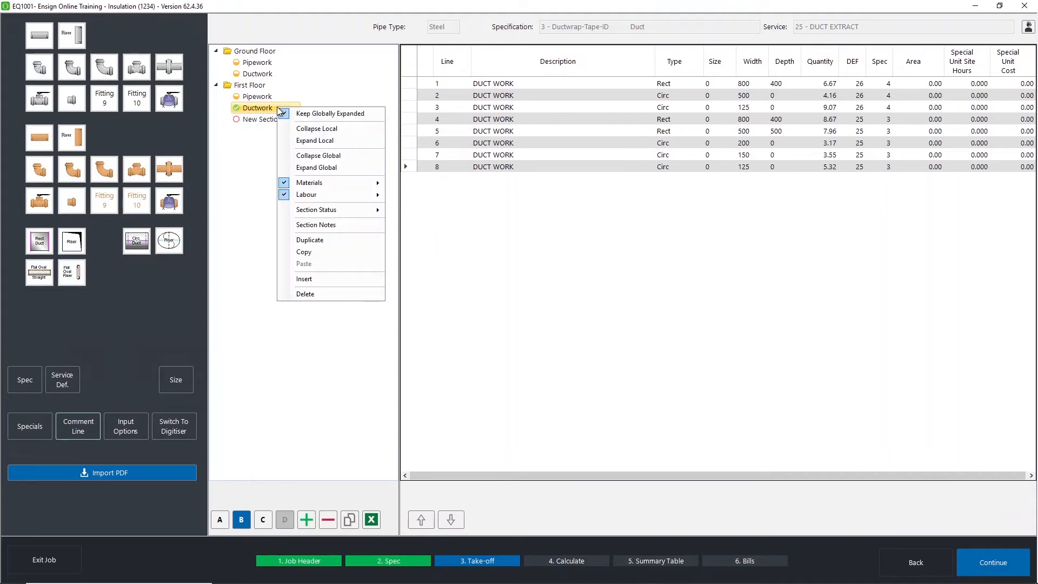
left_click(332, 226)
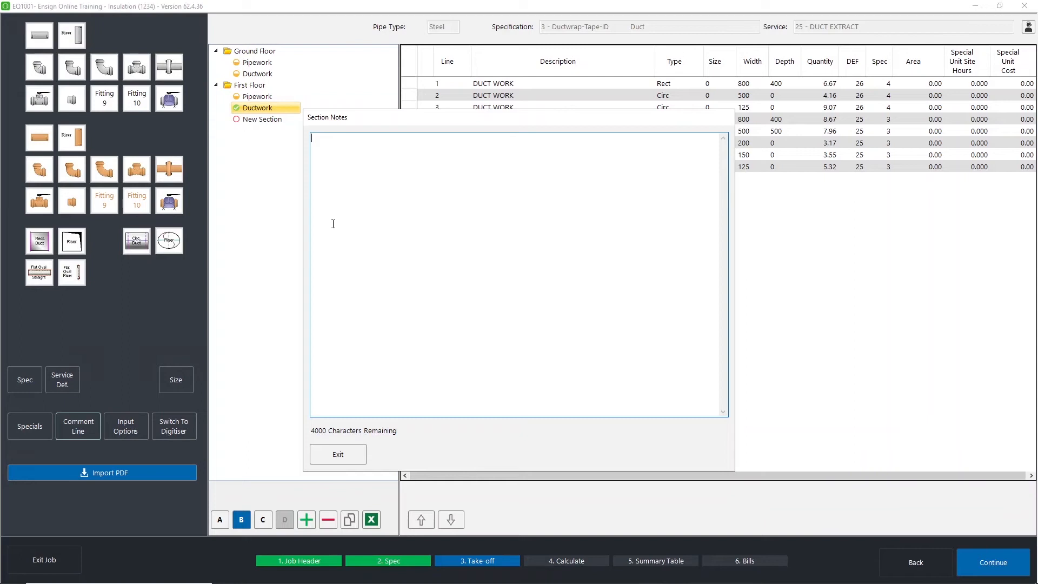
type("Test")
left_click(338, 446)
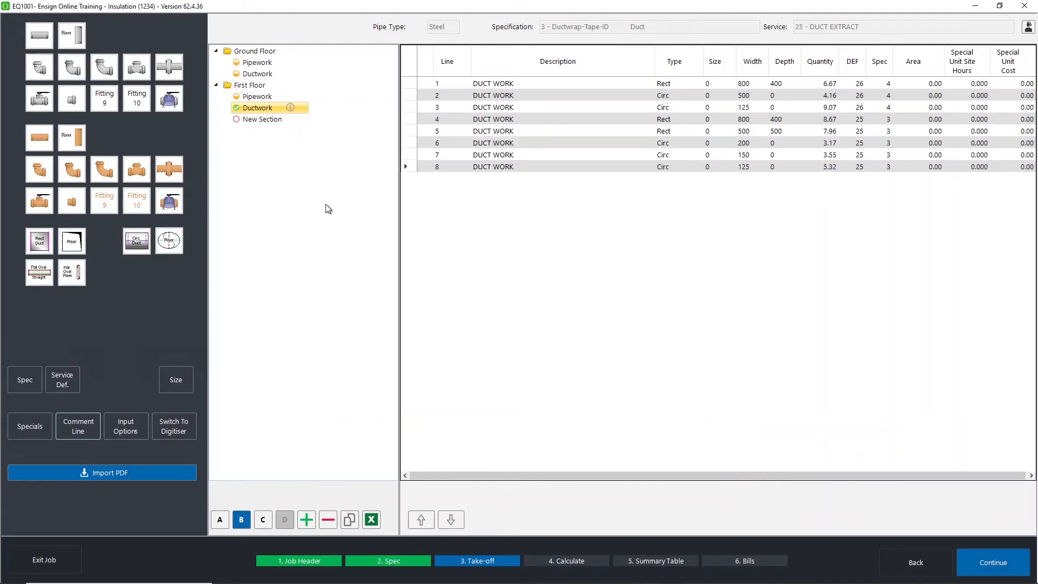
right_click(290, 108)
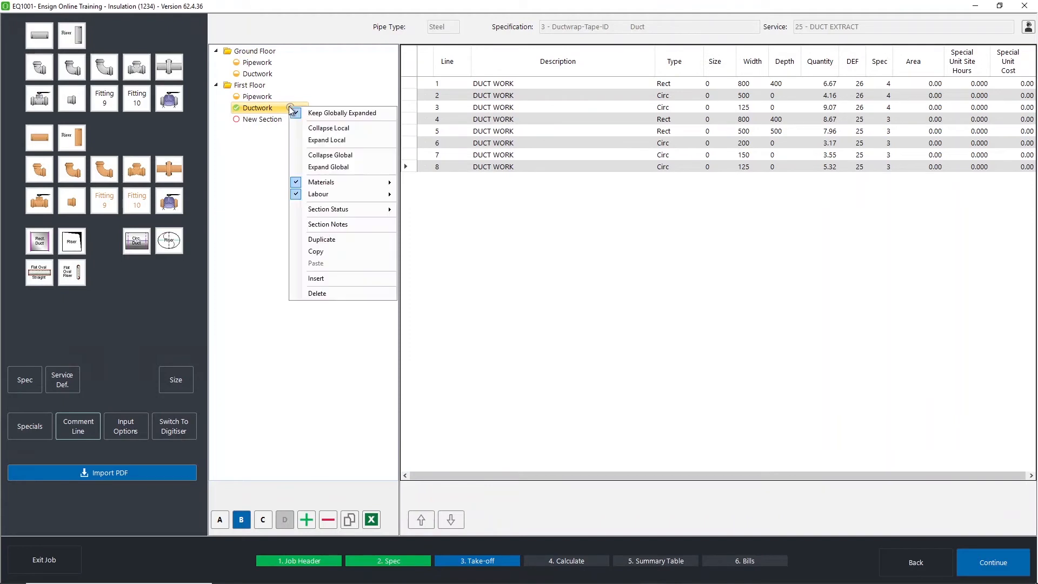
left_click(314, 218)
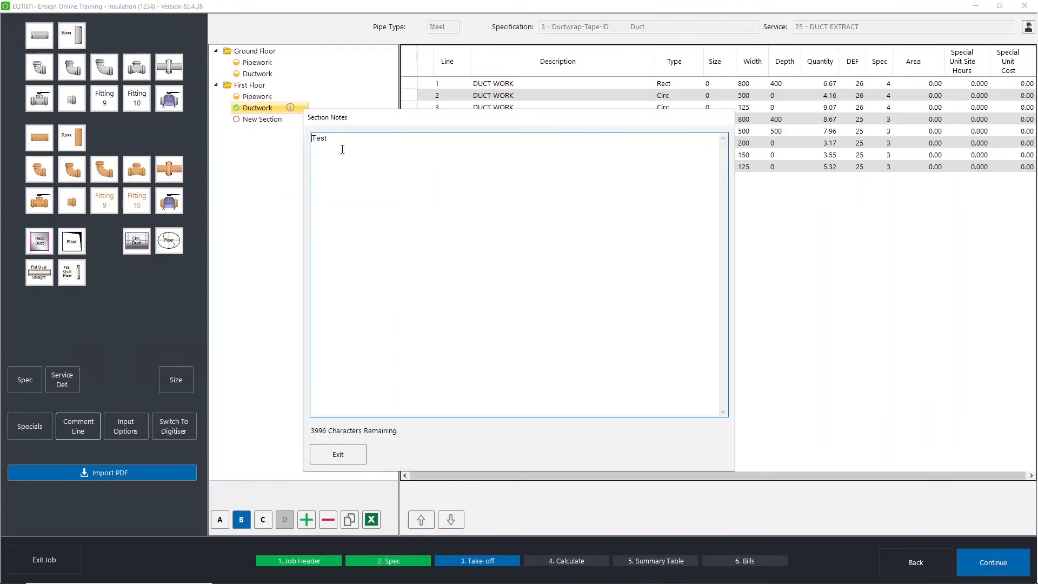
left_click_drag(343, 146, 298, 144)
key("BackSpace")
left_click(349, 452)
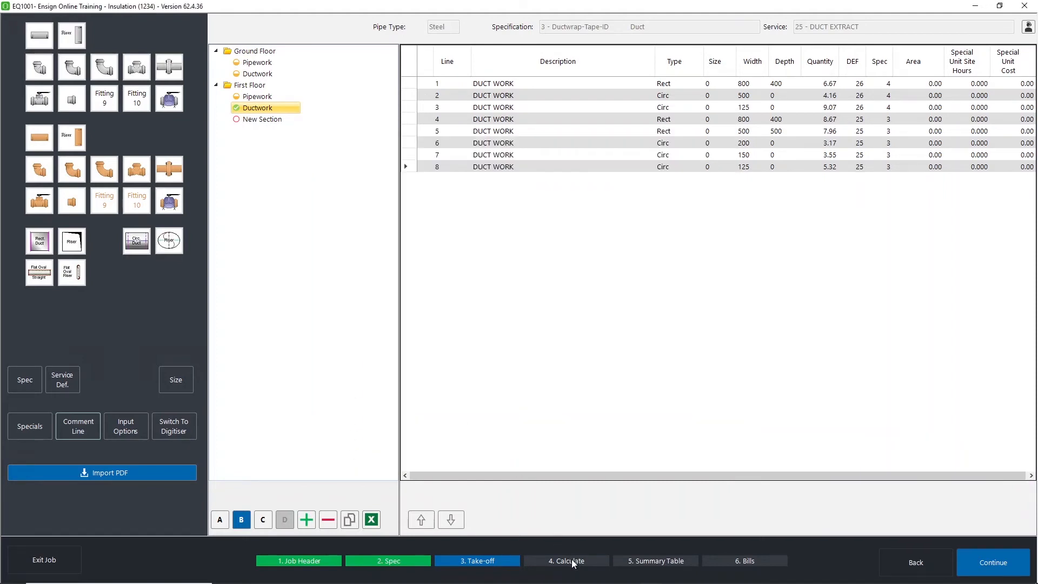
Calculate the job through to the summary table and return to the take-off.
left_click(968, 556)
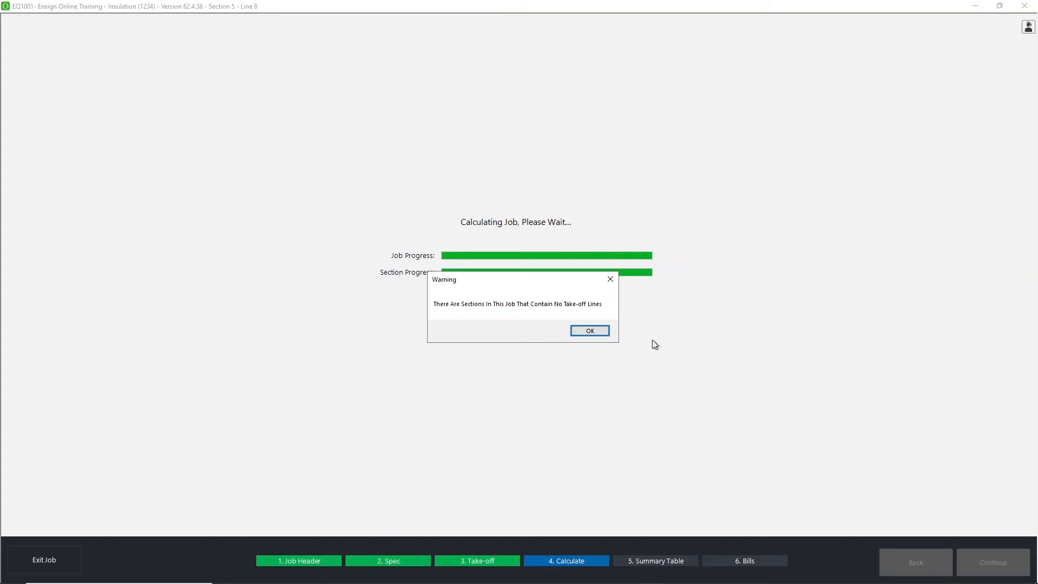
left_click(592, 332)
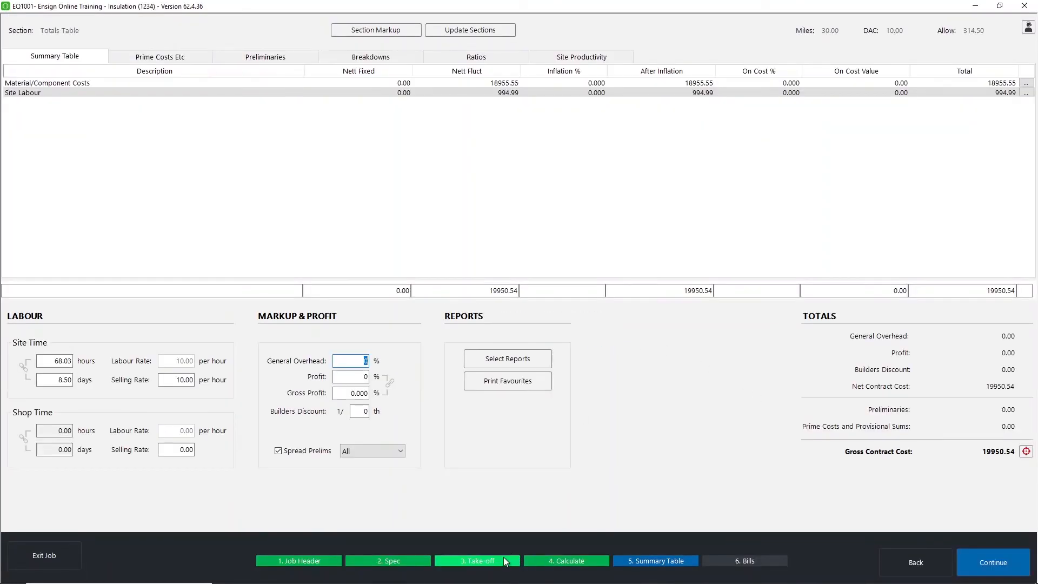
left_click(504, 558)
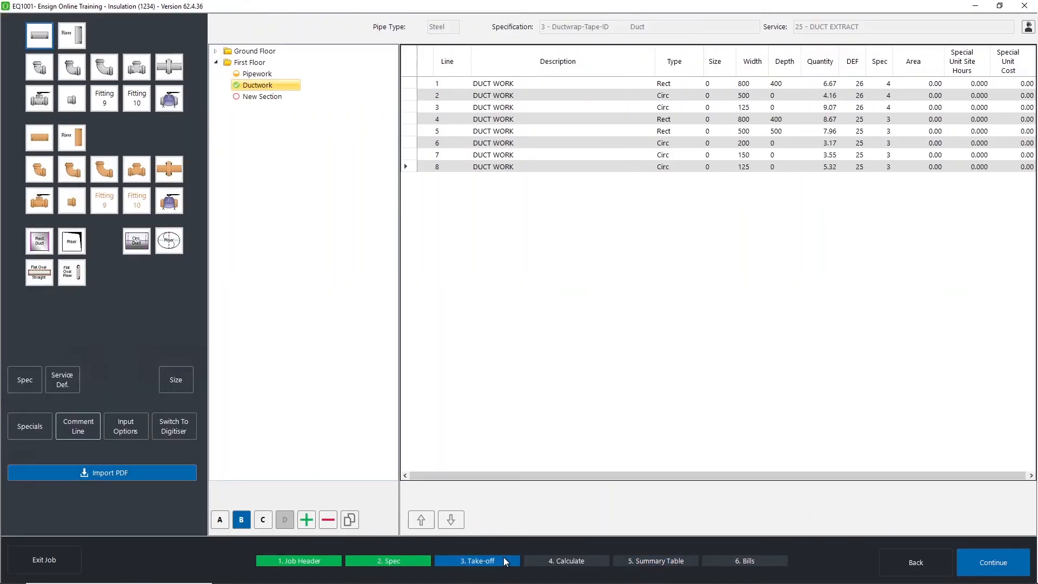
Delete the empty New Section under First Floor and confirm the deletion.
left_click(275, 97)
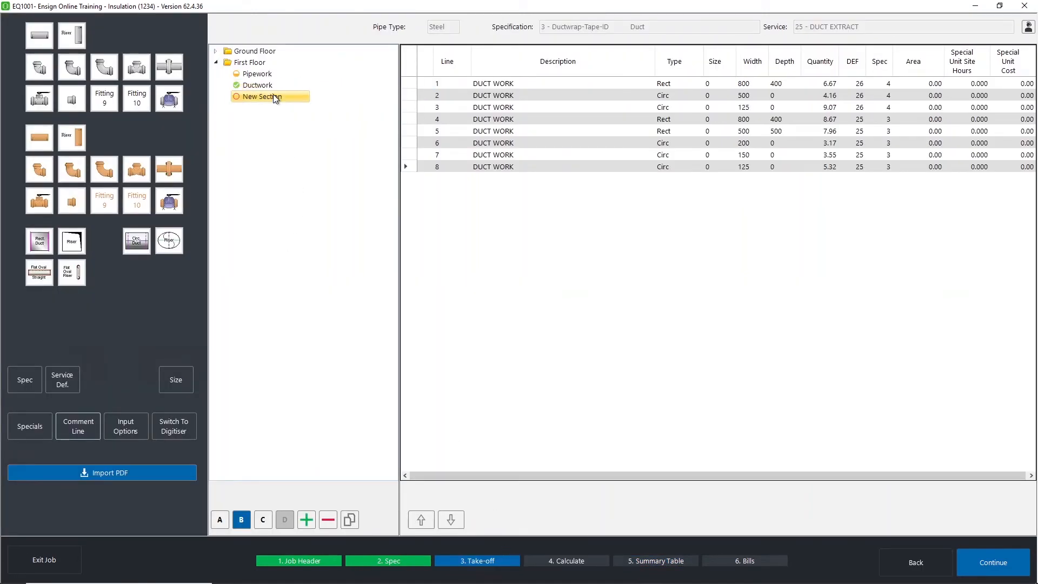
right_click(273, 94)
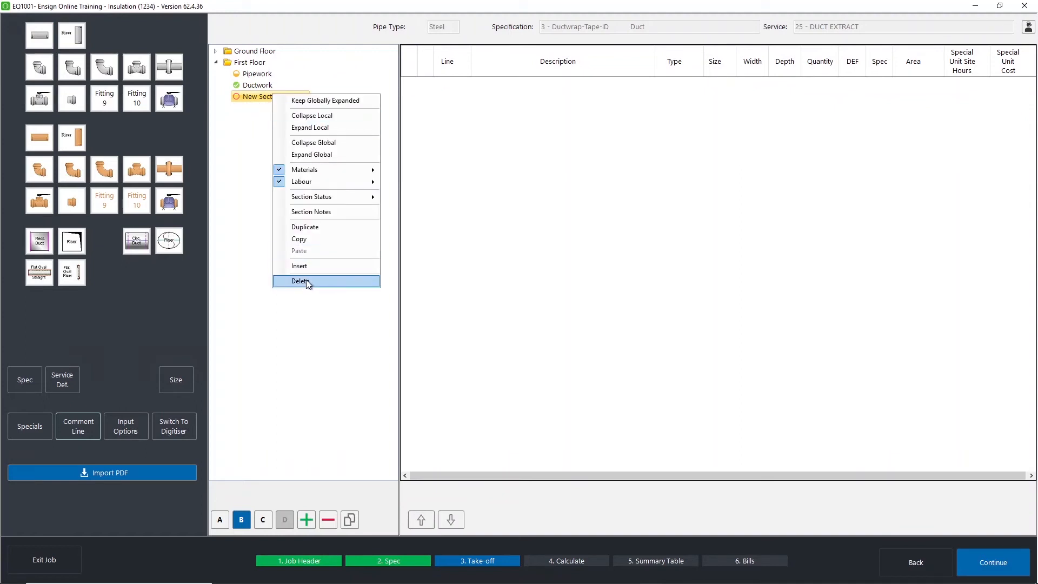
left_click(324, 325)
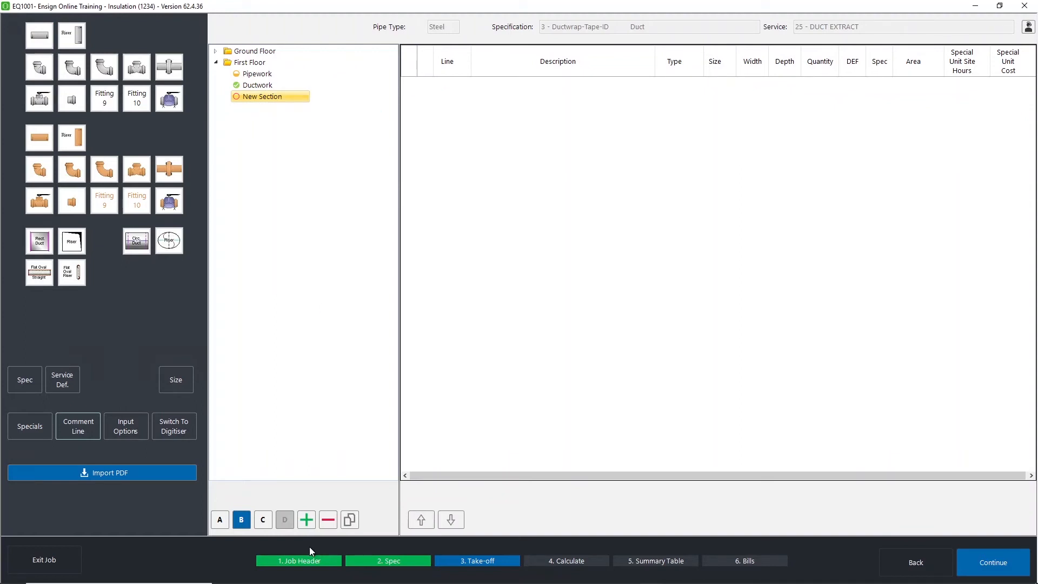
left_click(327, 524)
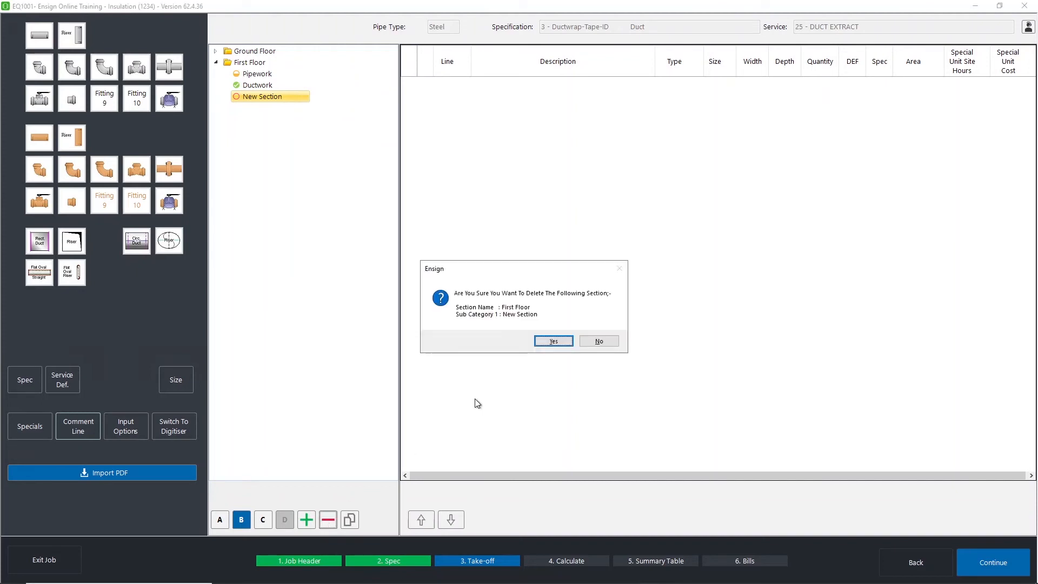
left_click(551, 340)
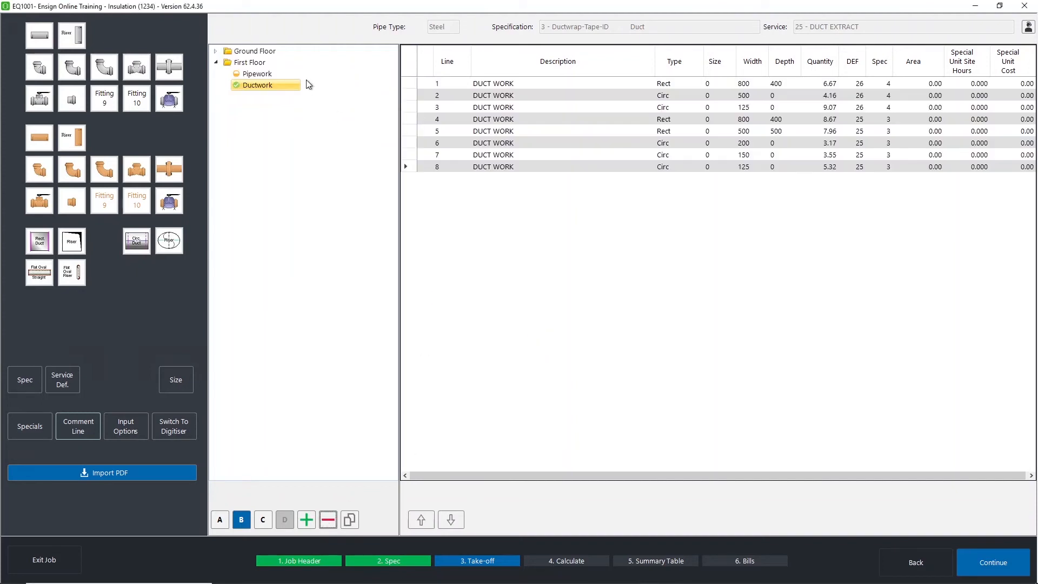
left_click(252, 63)
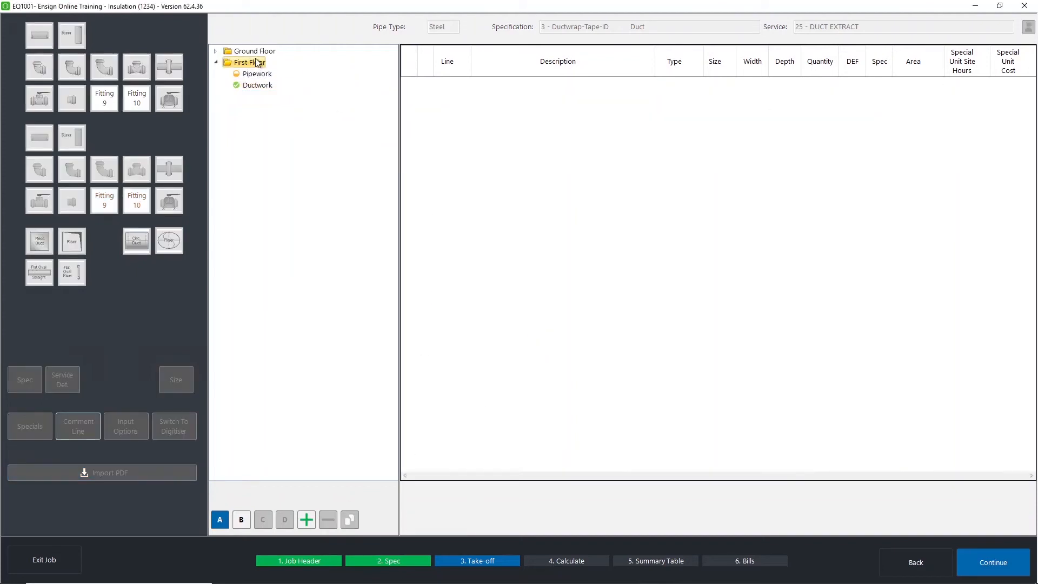
right_click(254, 64)
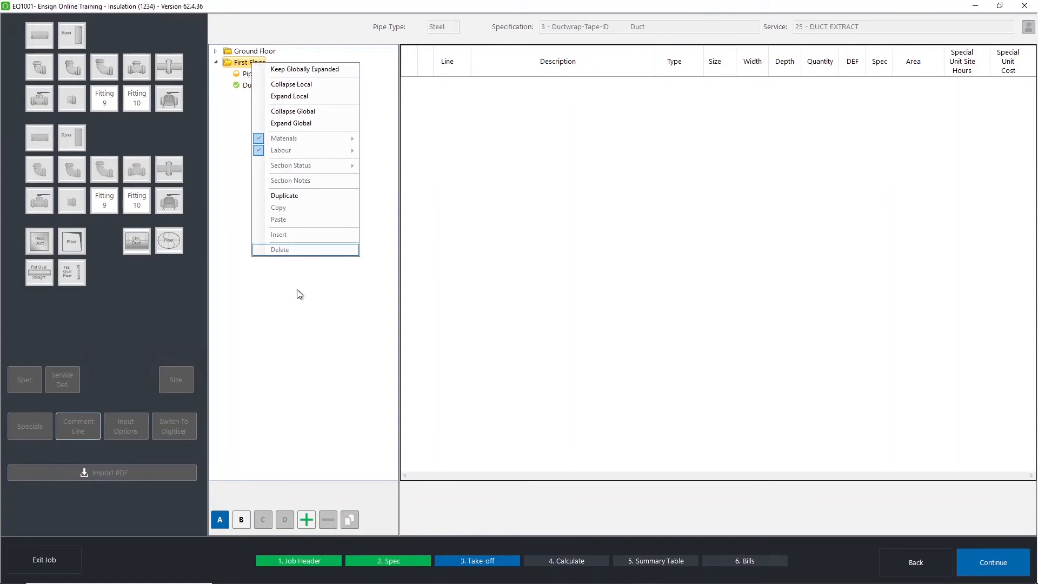
left_click(238, 85)
left_click(235, 73)
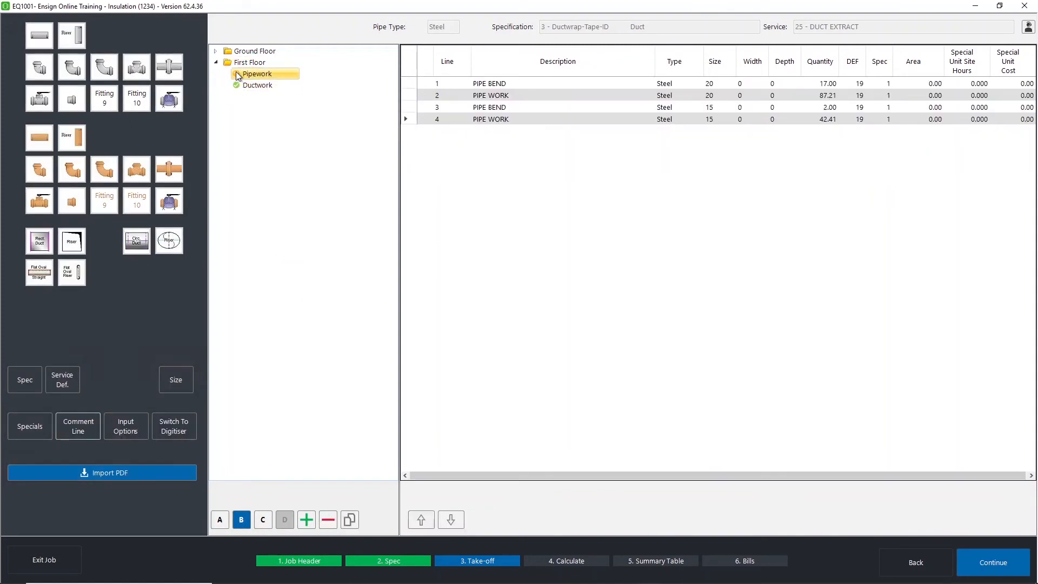
left_click(238, 63)
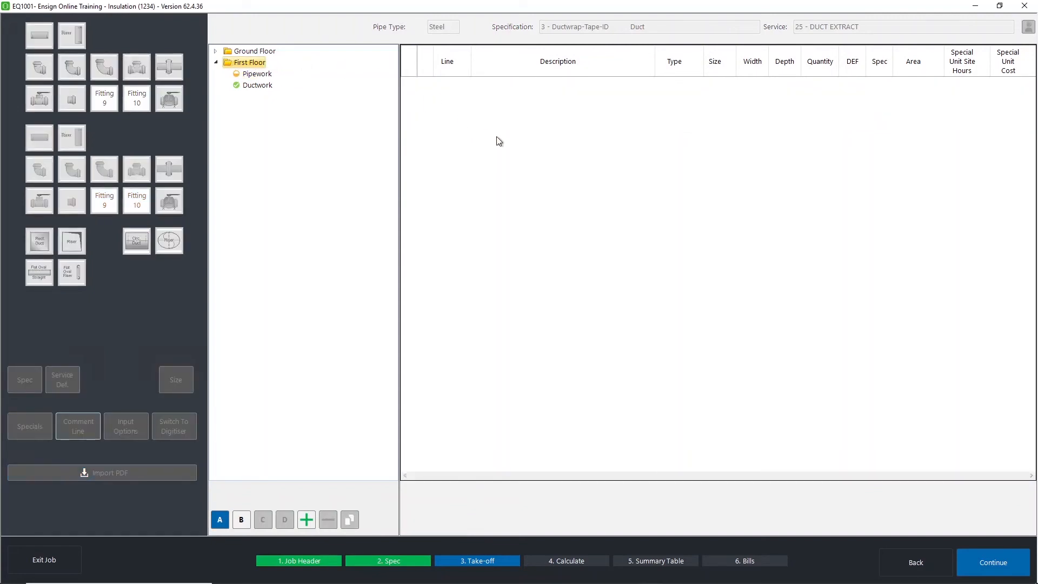
Recalculate the job using the current database prices and continue to the summary table.
left_click(988, 563)
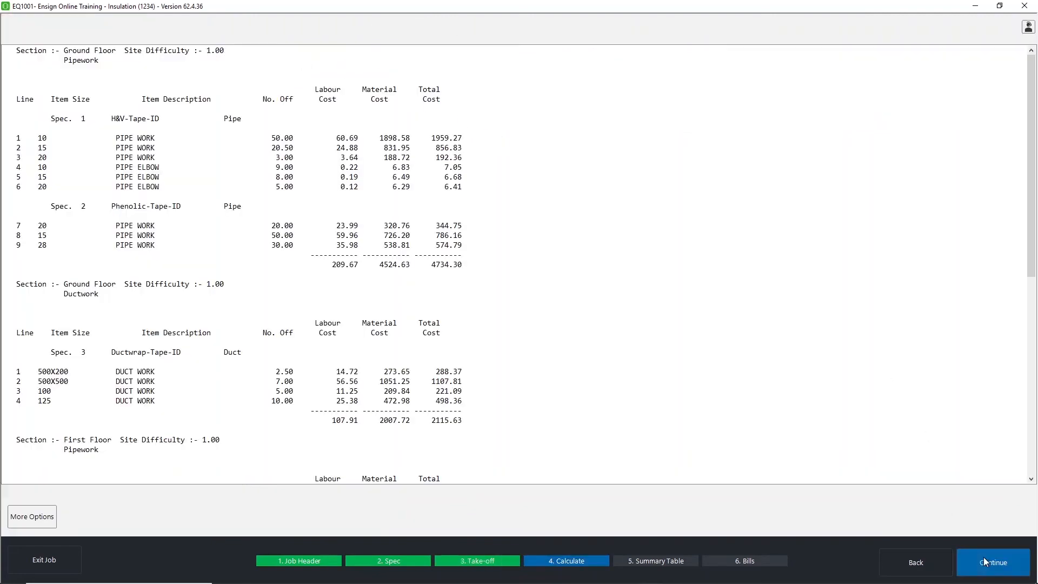
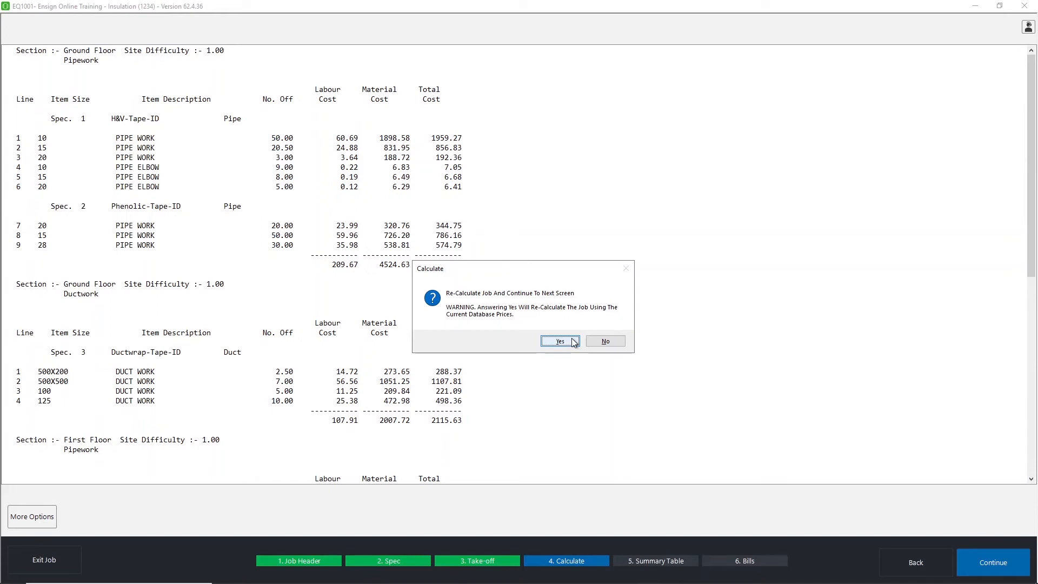
left_click(571, 341)
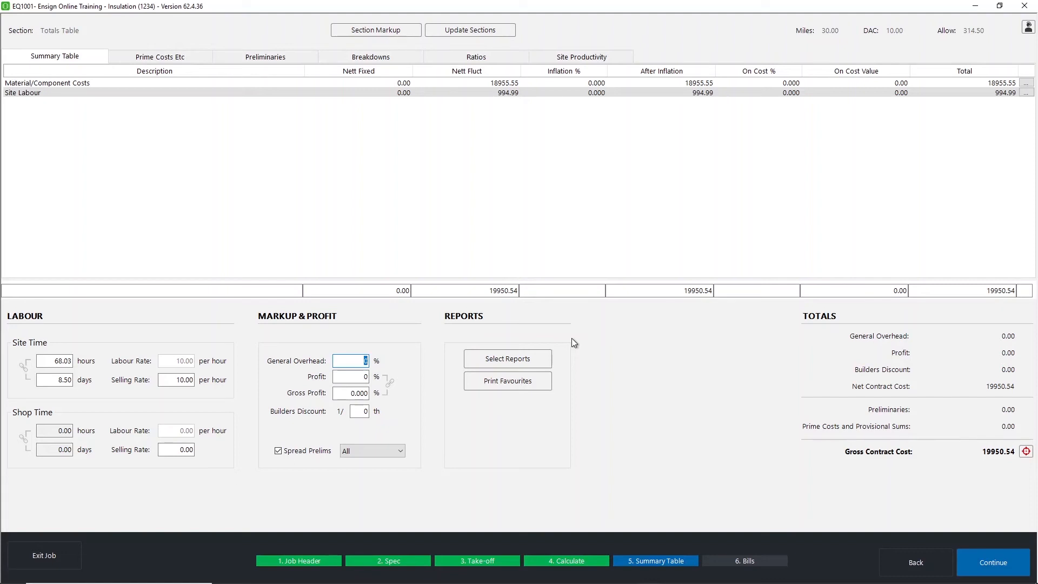
Examine the Nett Fluct costs for materials and site labour and the site time figures in the summary table.
left_click(81, 93)
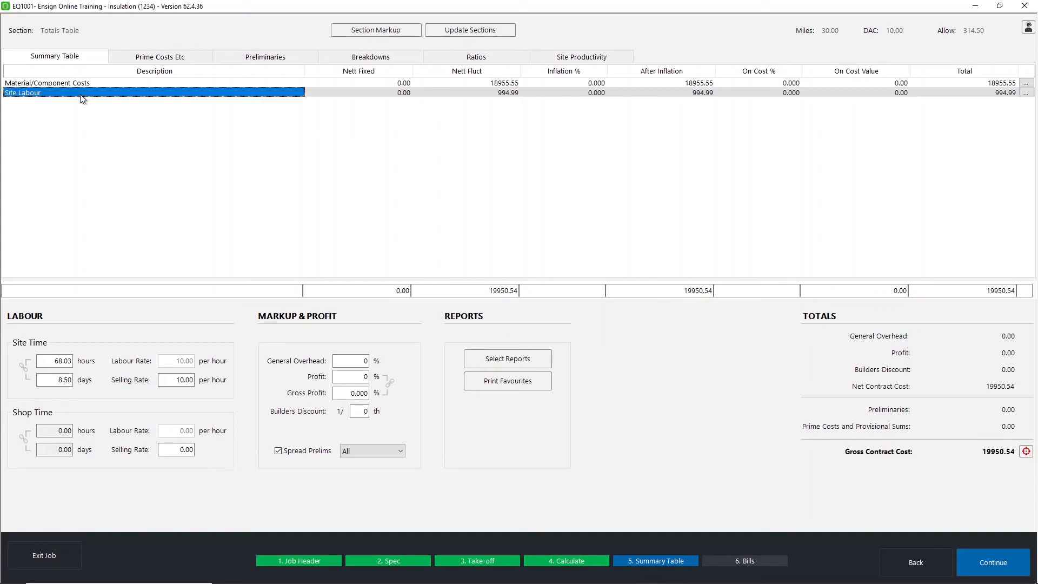
left_click(507, 95)
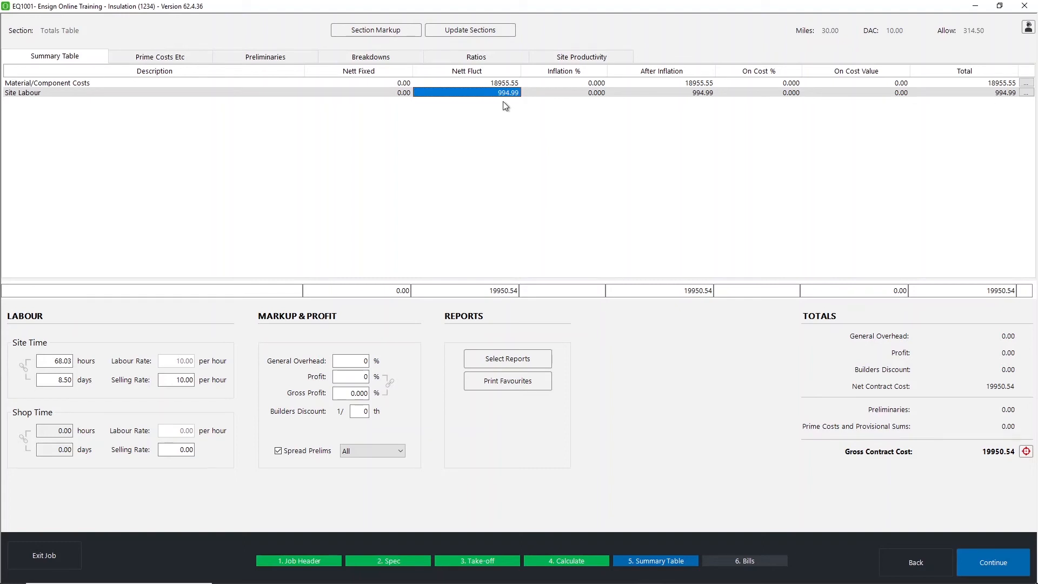
left_click(498, 83)
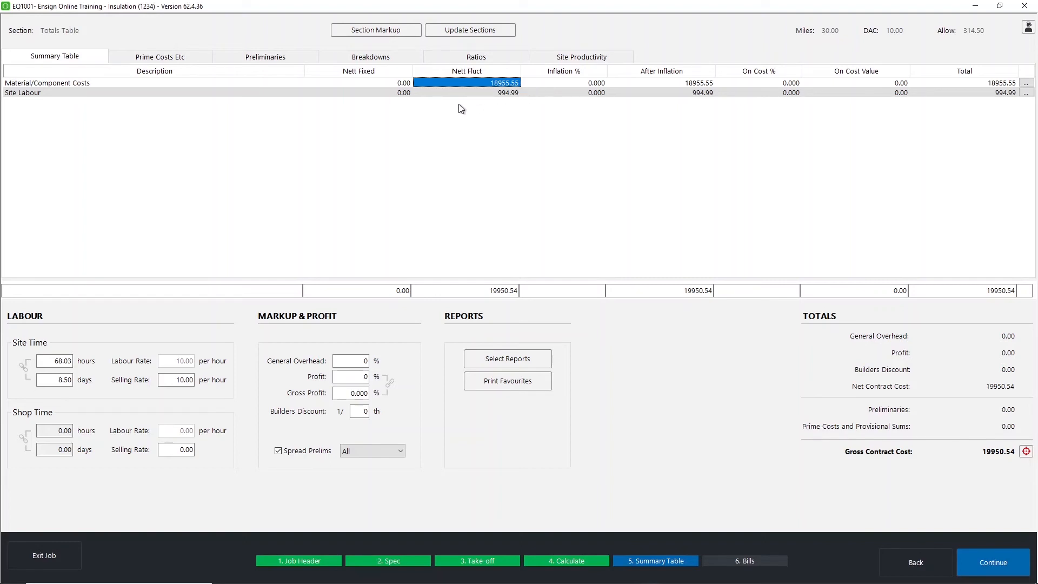
left_click(472, 93)
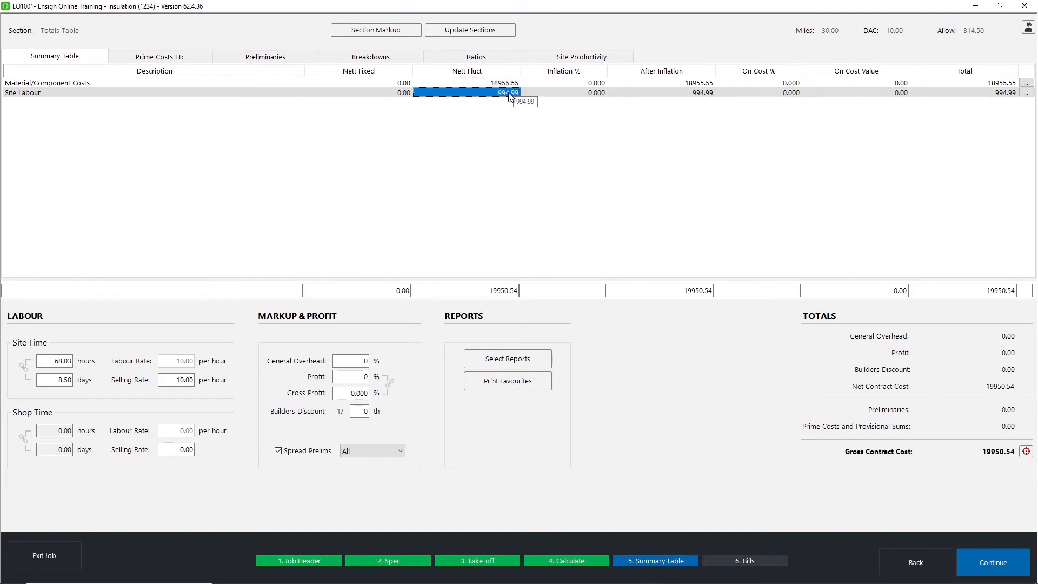
left_click(72, 380)
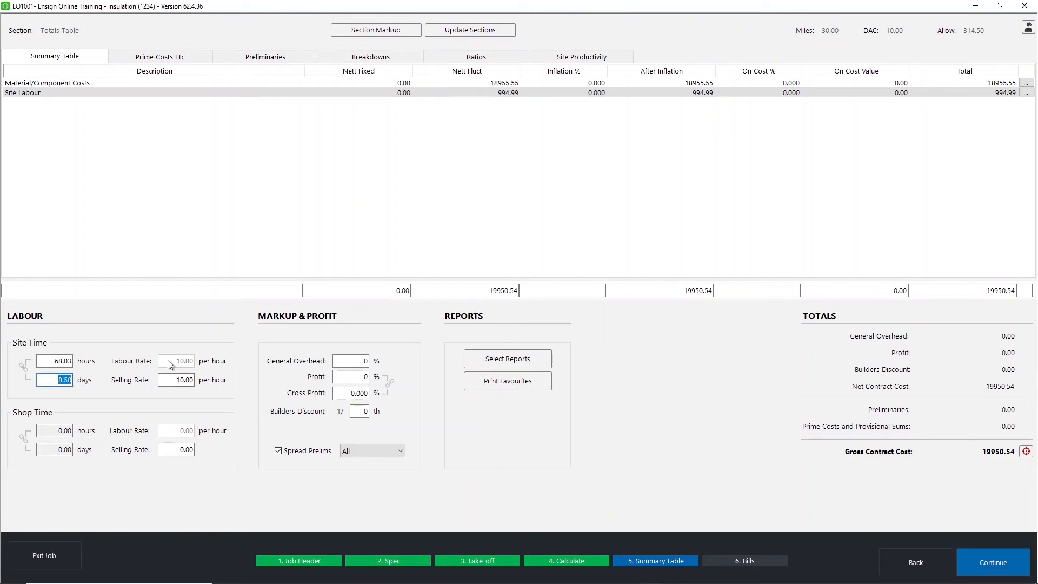
Set the site time to 9 days.
left_click(169, 381)
left_click(54, 361)
left_click(507, 95)
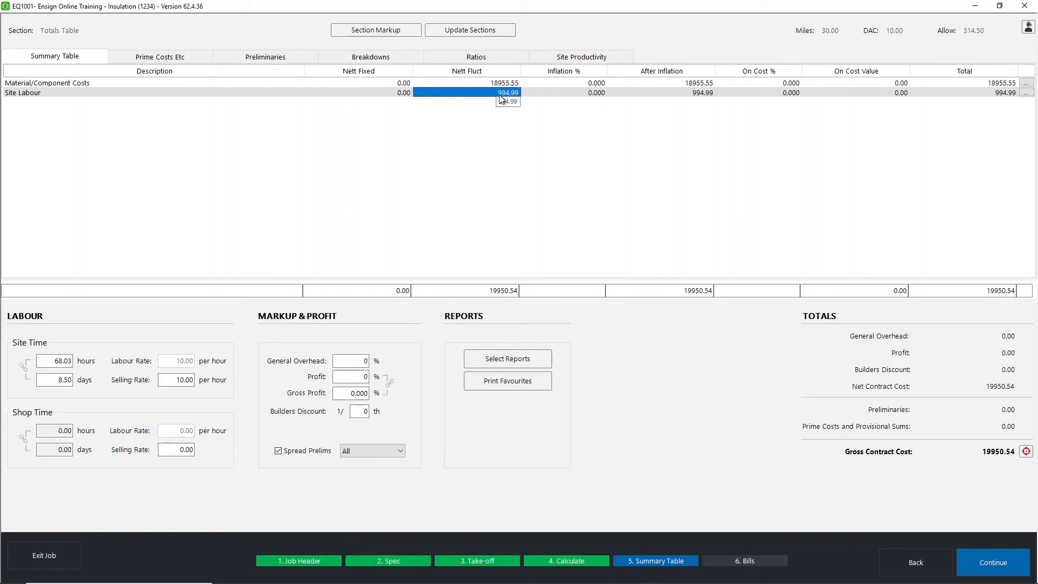
left_click(59, 361)
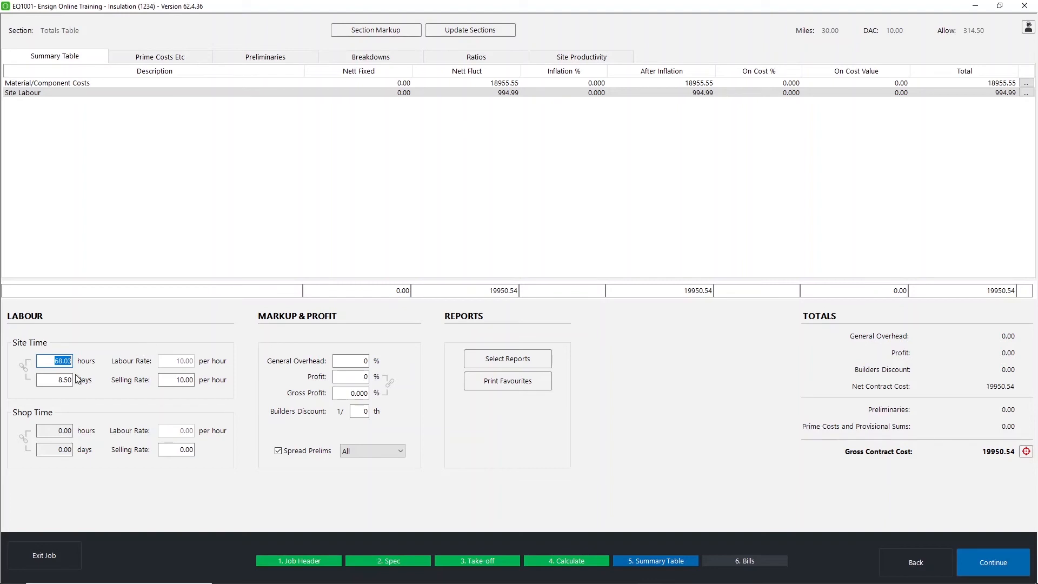
key("Tab")
type("9")
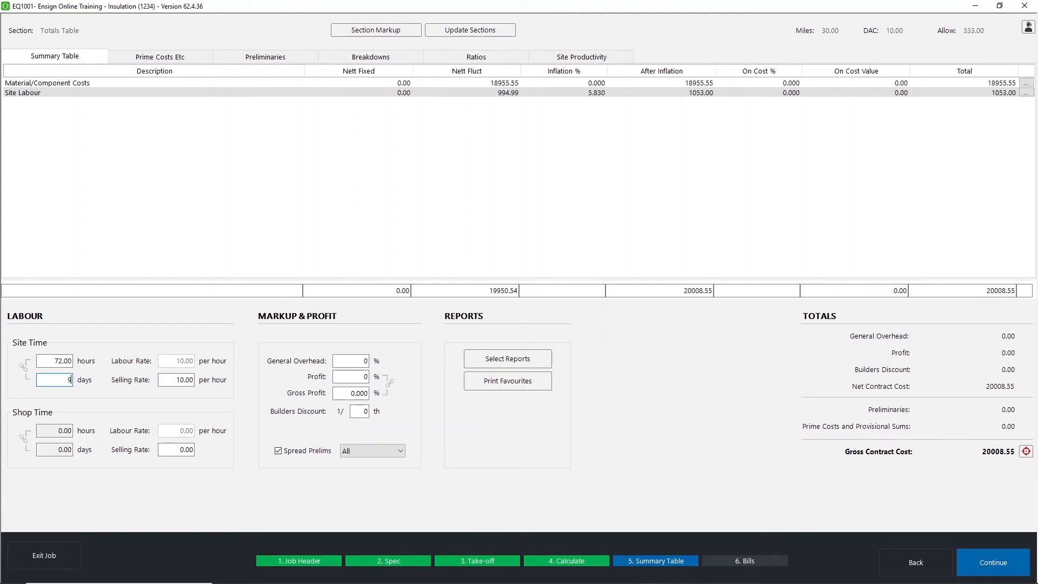
left_click(593, 95)
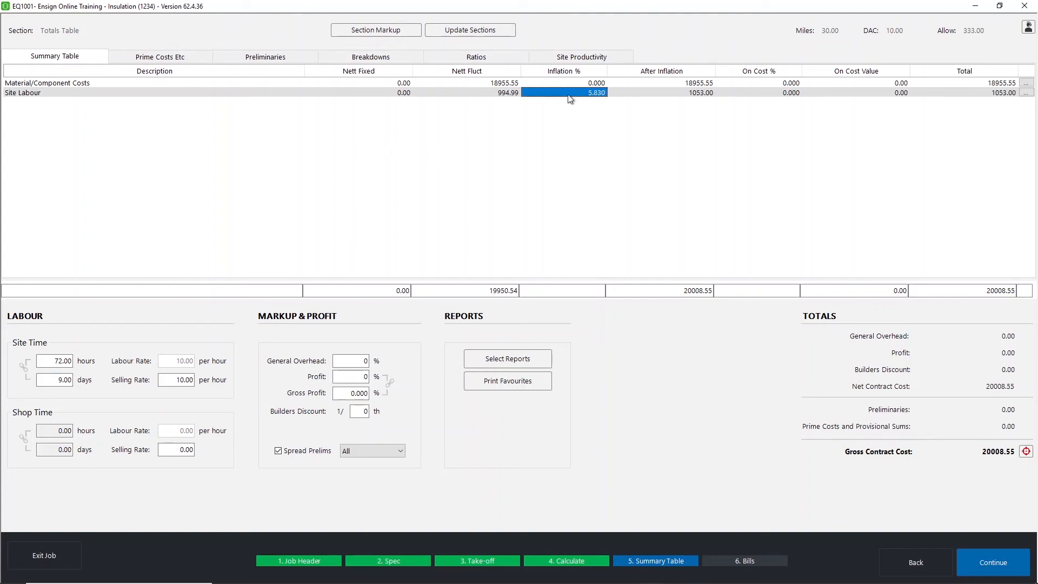
Examine the inflation and on cost percentages in the material type breakdown, then return to the summary table.
left_click(505, 84)
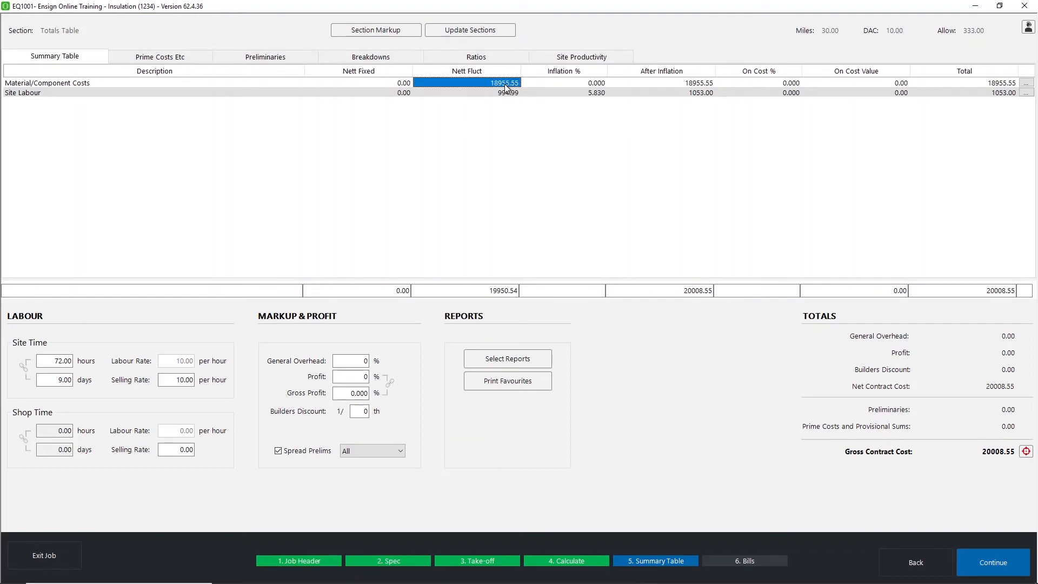
left_click(412, 58)
left_click(386, 107)
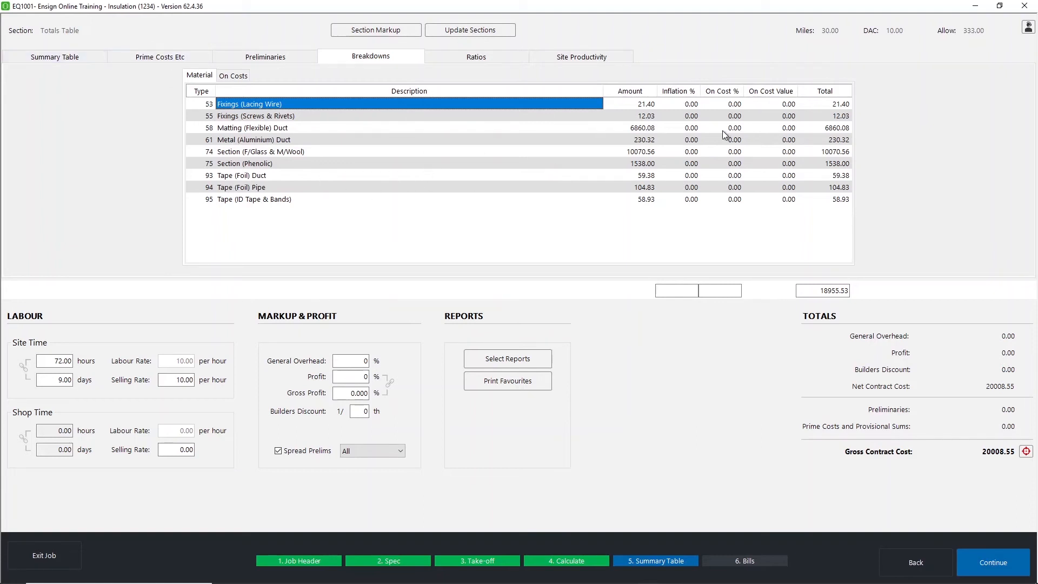
left_click(699, 106)
left_click(696, 129)
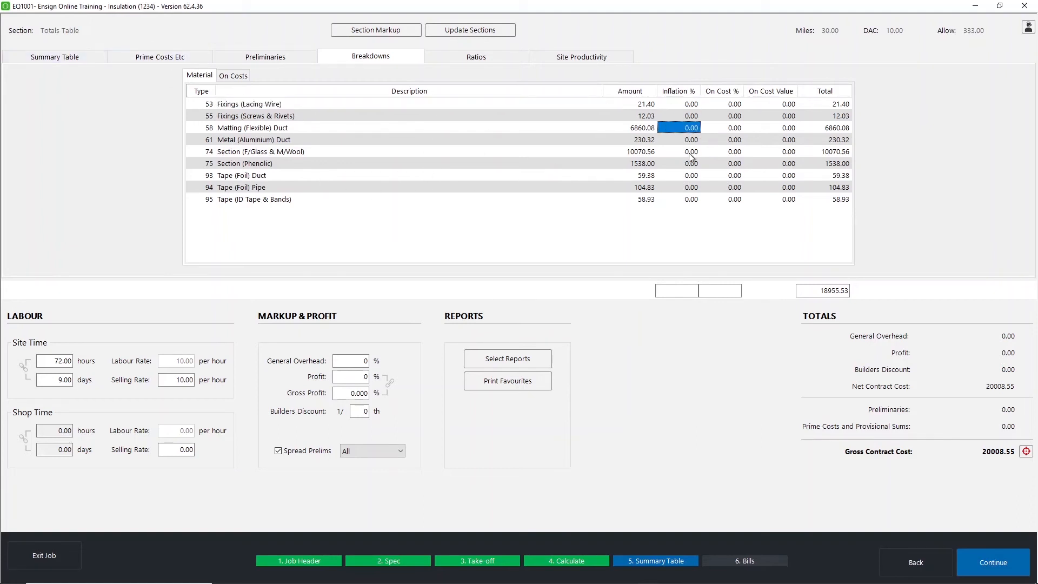
left_click(728, 116)
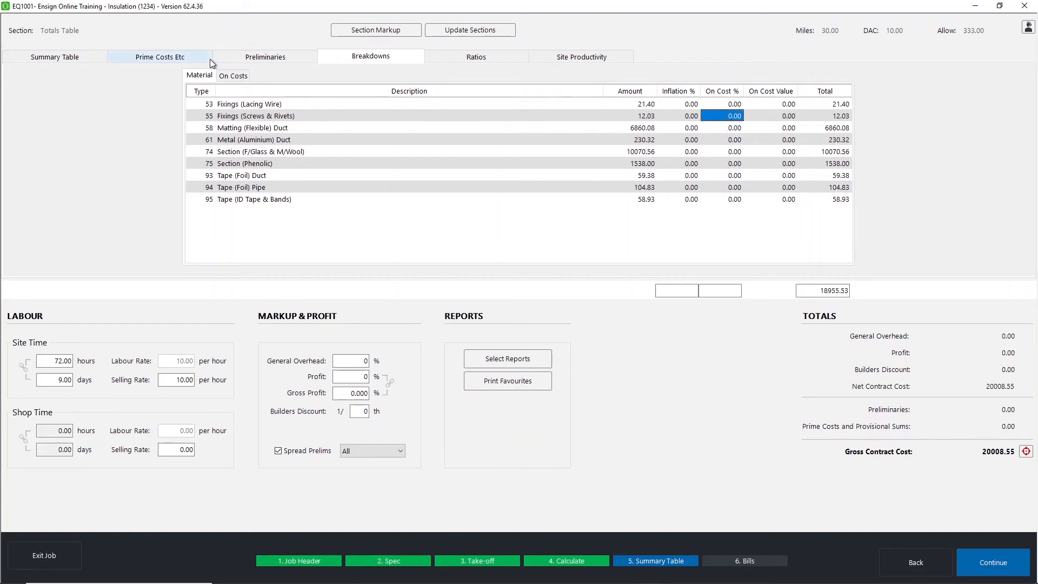
left_click(98, 56)
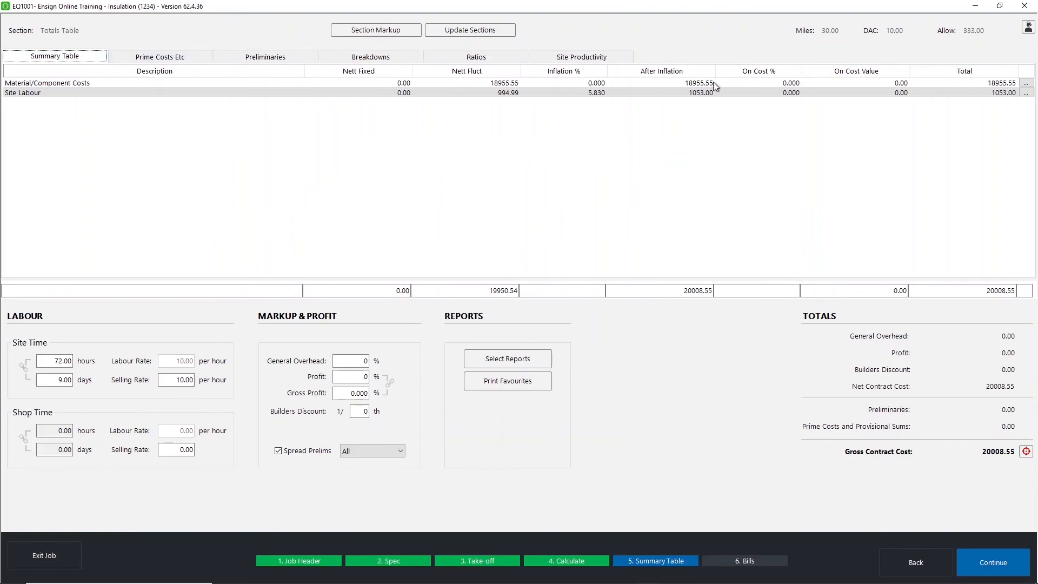
Set the site labour selling rate to 20 per hour and the material/component on cost to 50%.
left_click(745, 93)
left_click(163, 380)
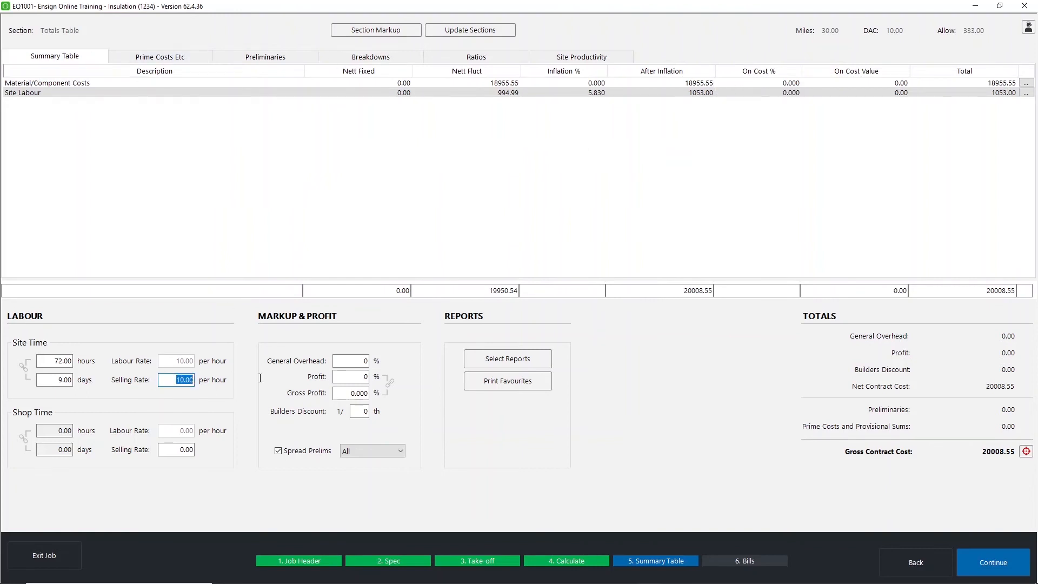
type("20")
left_click(796, 94)
left_click(793, 85)
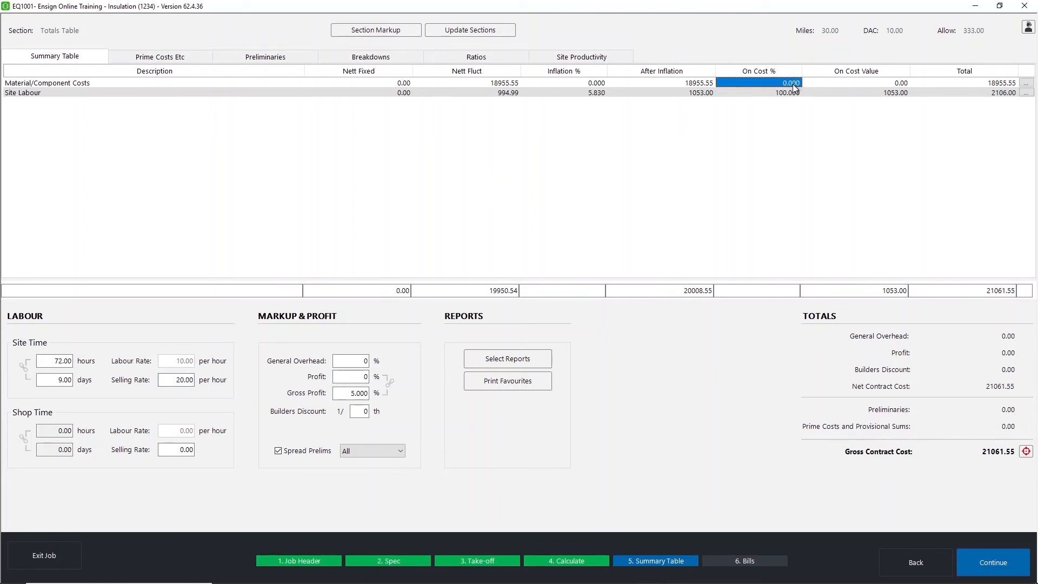
type("50")
key("Return")
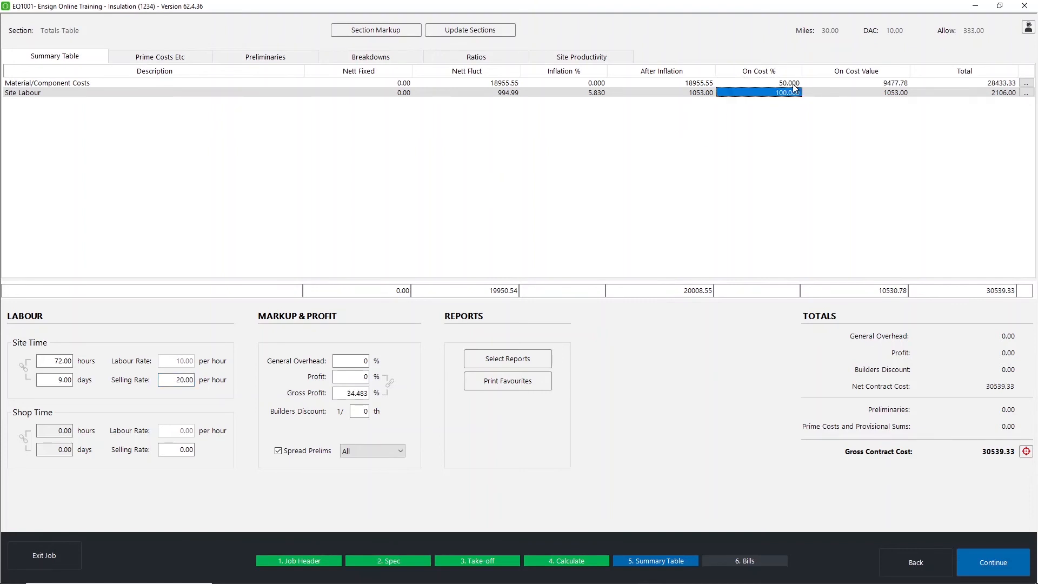
In the material breakdown, set on cost to 20% for both fixings types and 50% for Matting (Flexible) Duct and Metal (Aluminium) Duct.
left_click(381, 54)
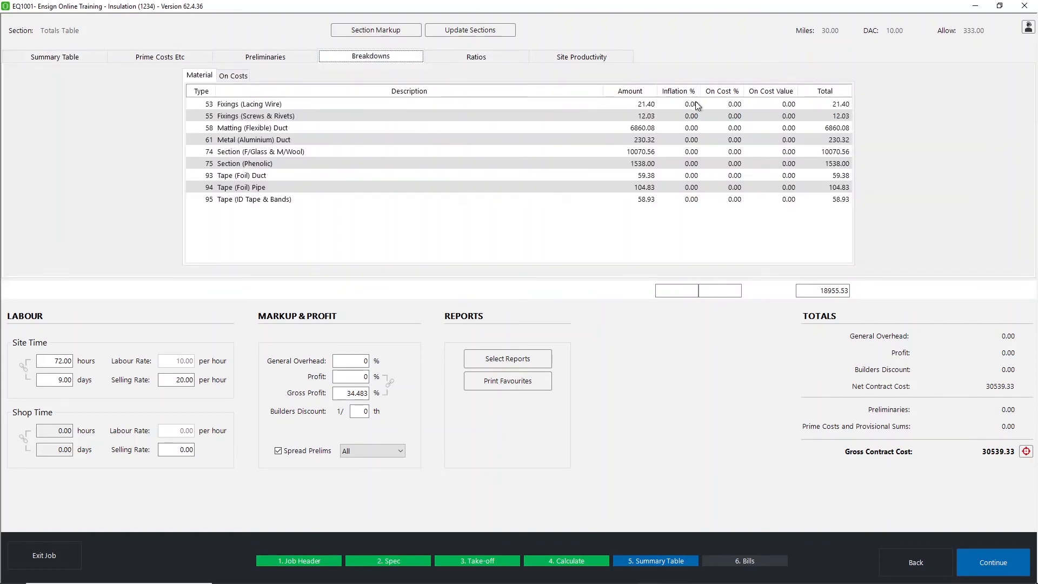
left_click(715, 104)
key("Return")
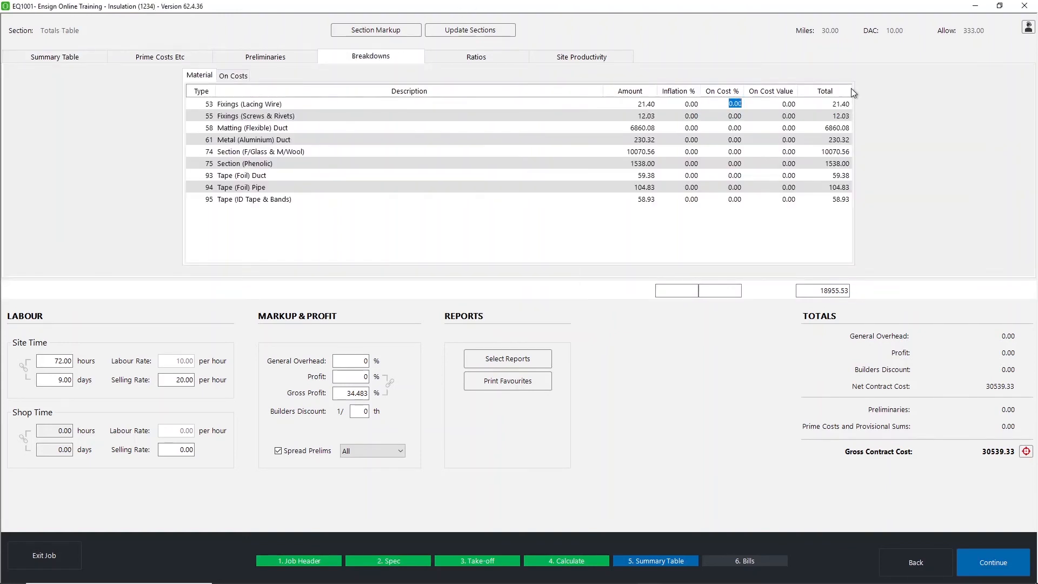
type("20")
key("Return")
type("20")
key("Return")
type("50")
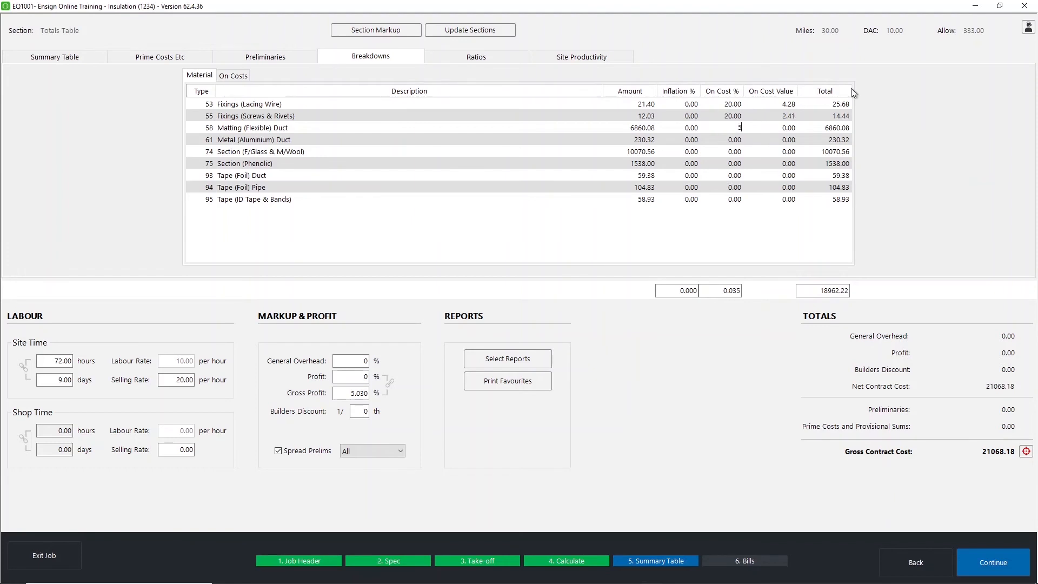
key("Return")
type("50")
key("Return")
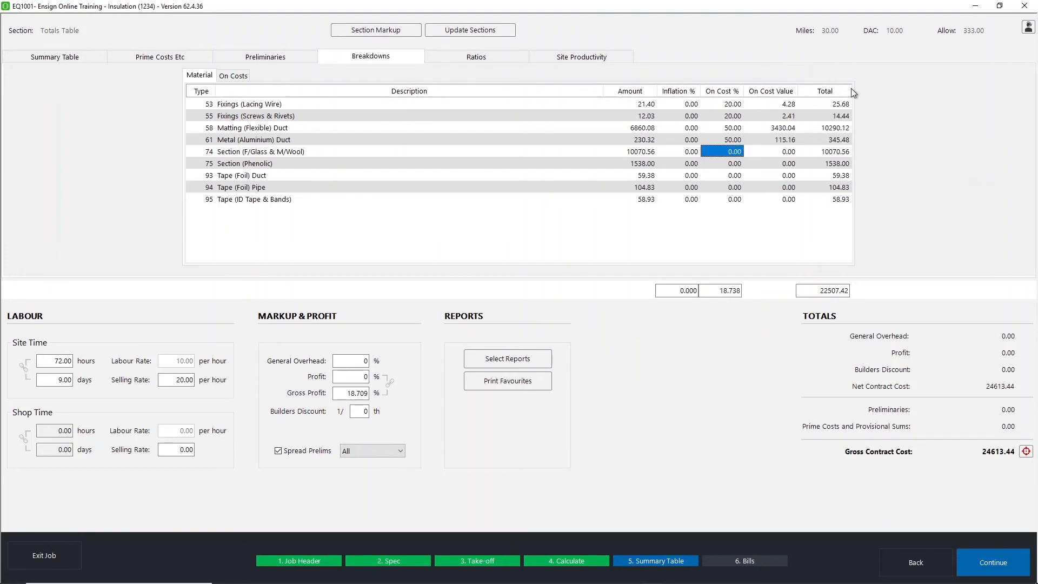
Override the per-type material on costs and reset the on cost to 0% for materials and site labour in the summary table.
left_click(93, 54)
double_click(771, 84)
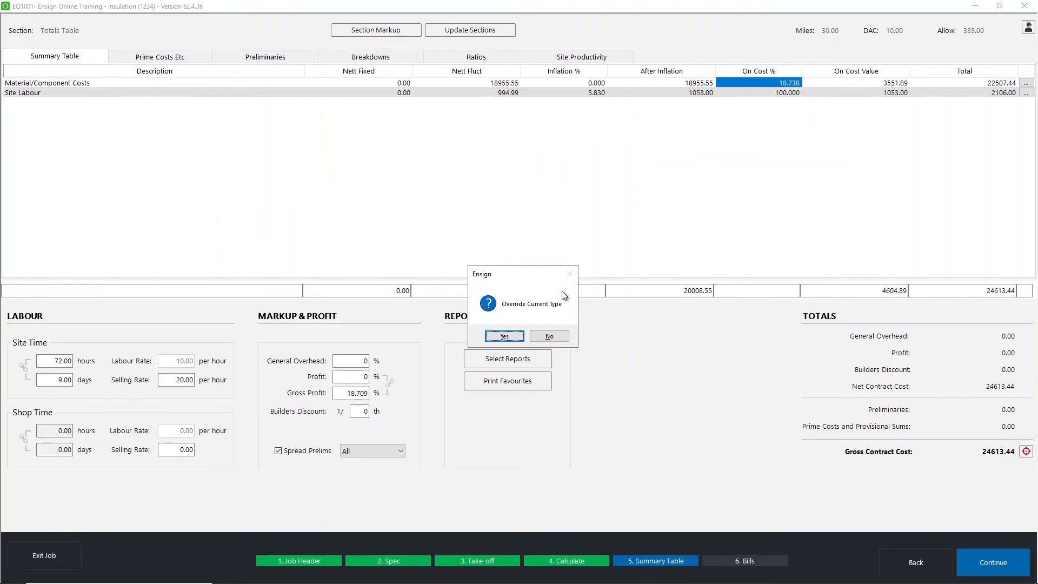
left_click(511, 335)
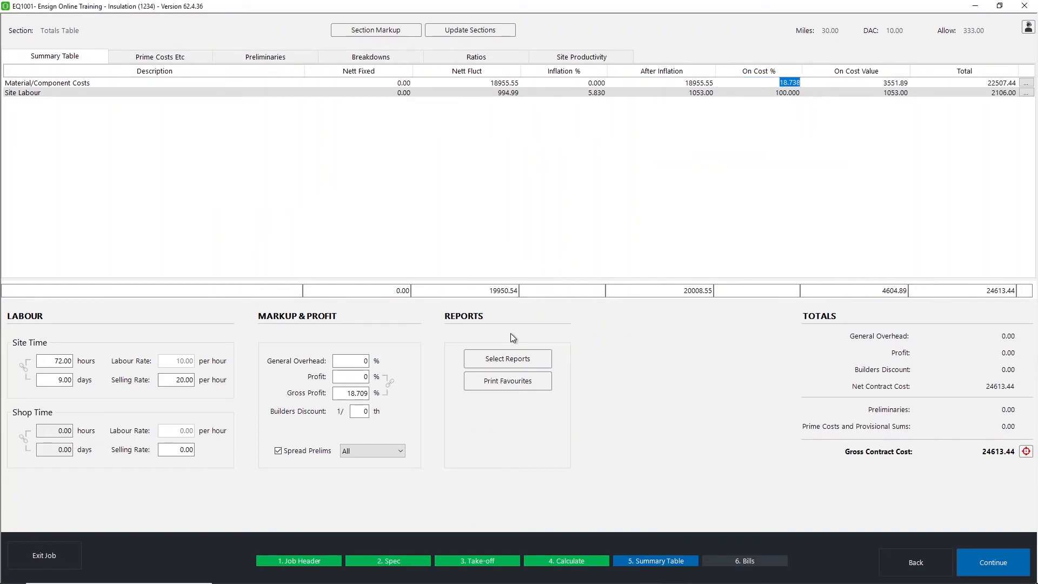
type("0")
key("Return")
type("0")
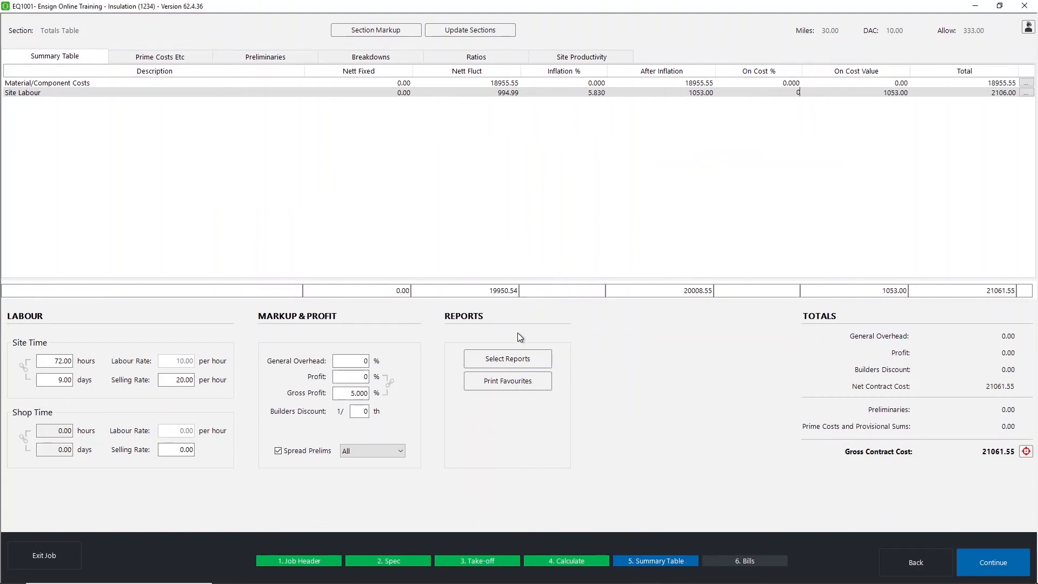
key("Return")
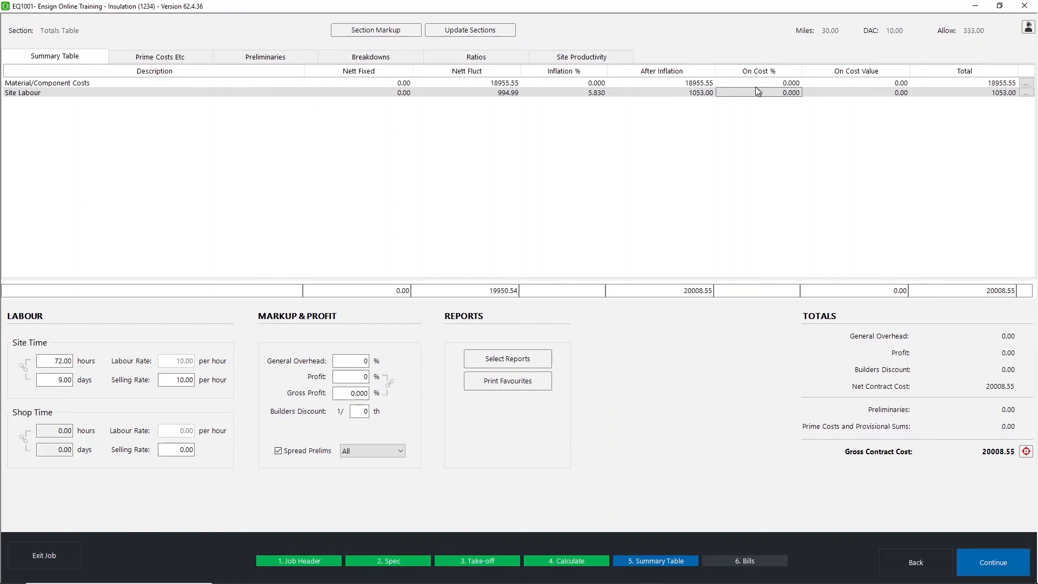
Examine the on cost percentage, on cost value and total columns, including the overall total, in the summary table.
left_click(789, 84)
left_click(890, 86)
left_click(978, 85)
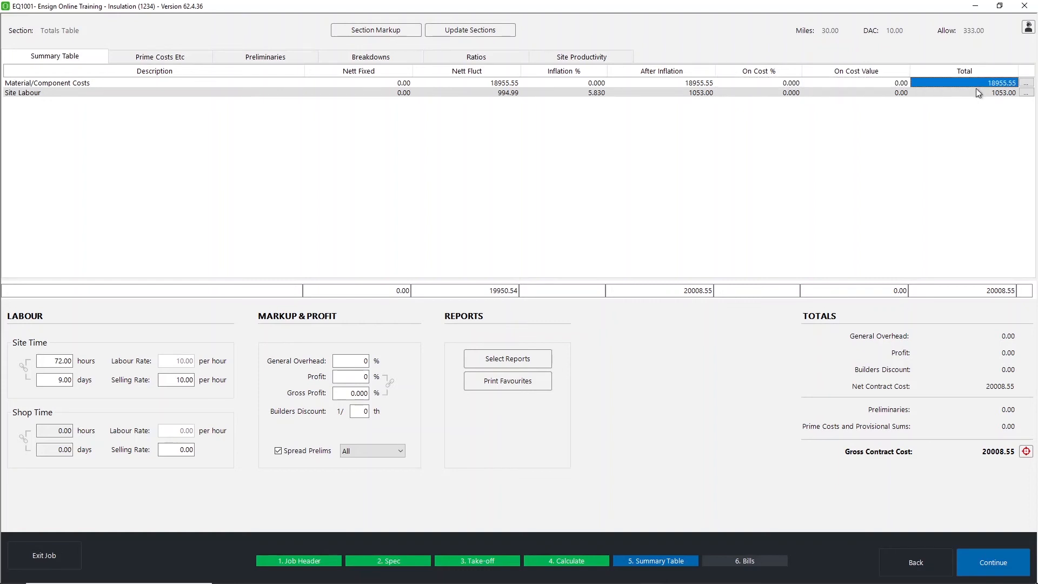
left_click(976, 91)
left_click(981, 290)
left_click_drag(982, 290, 1031, 290)
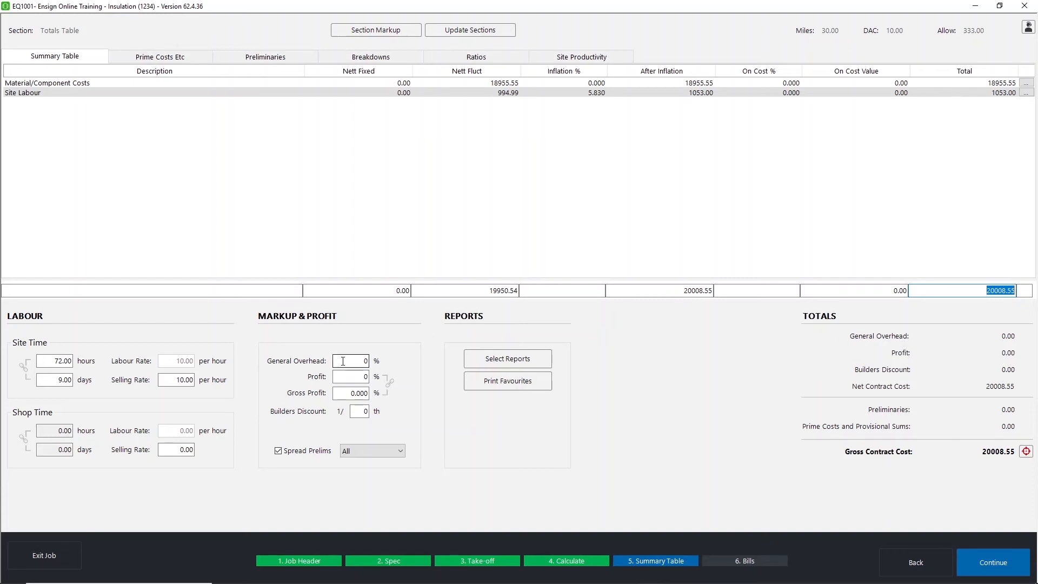
Set the general overhead to 10% and the profit to 15%, and check them against the summary table total.
left_click(343, 360)
type("10")
key("Tab")
type("15")
key("Tab")
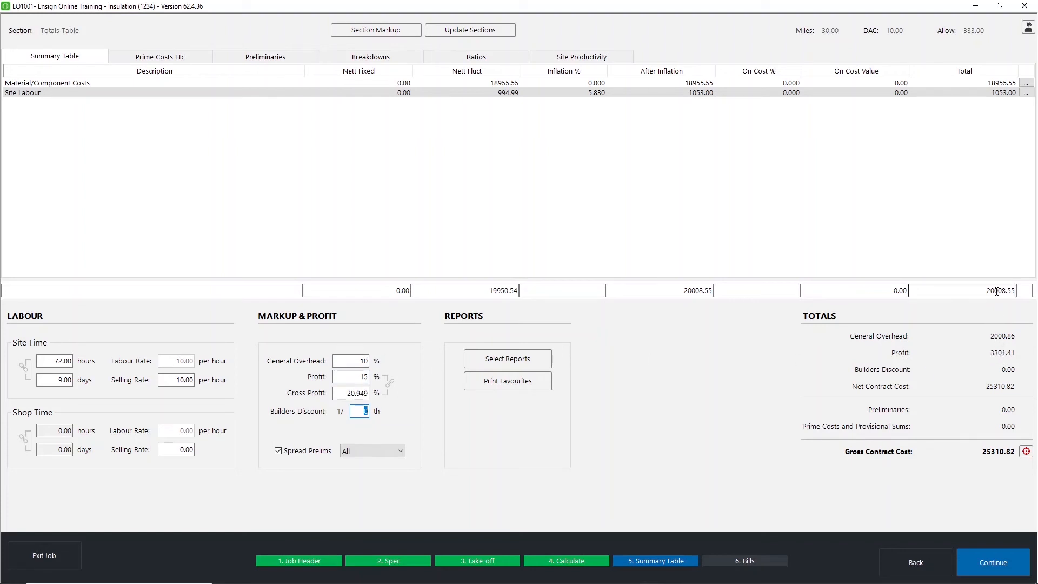
left_click_drag(981, 291, 1024, 290)
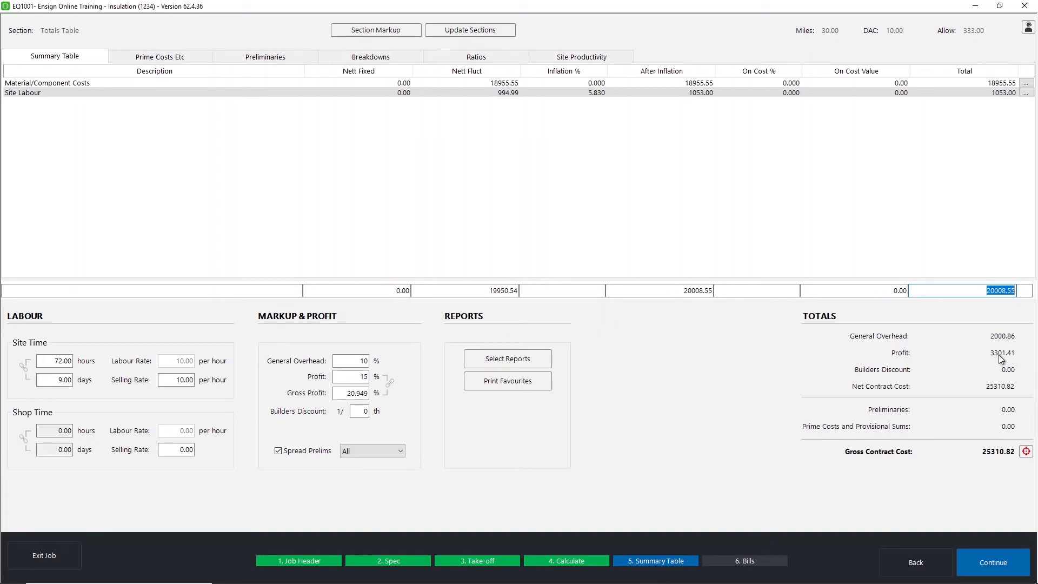
Change the profit to 20%.
left_click(354, 377)
type("20")
key("Tab")
Reset the general overhead and the profit to 0%.
left_click(370, 360)
double_click(370, 360)
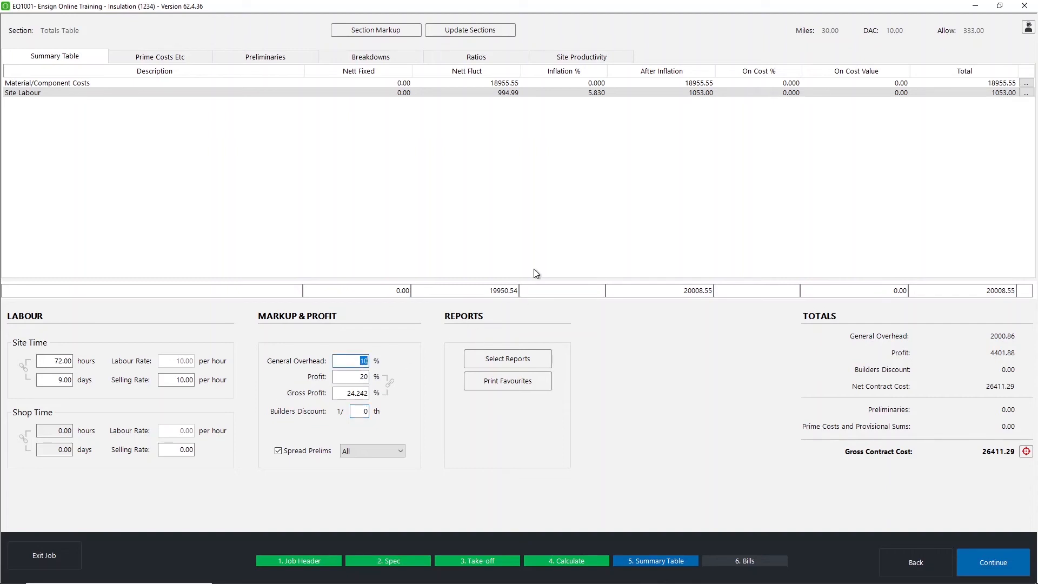
type("0")
key("Tab")
type("0")
key("Tab")
Set the gross profit to 30%.
double_click(357, 393)
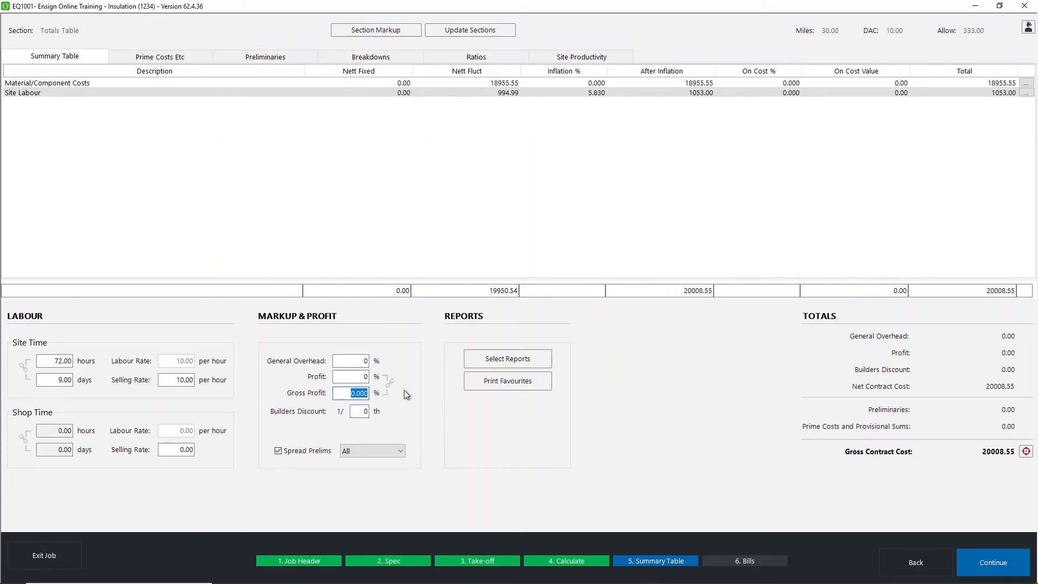
type("30")
key("shift+Tab")
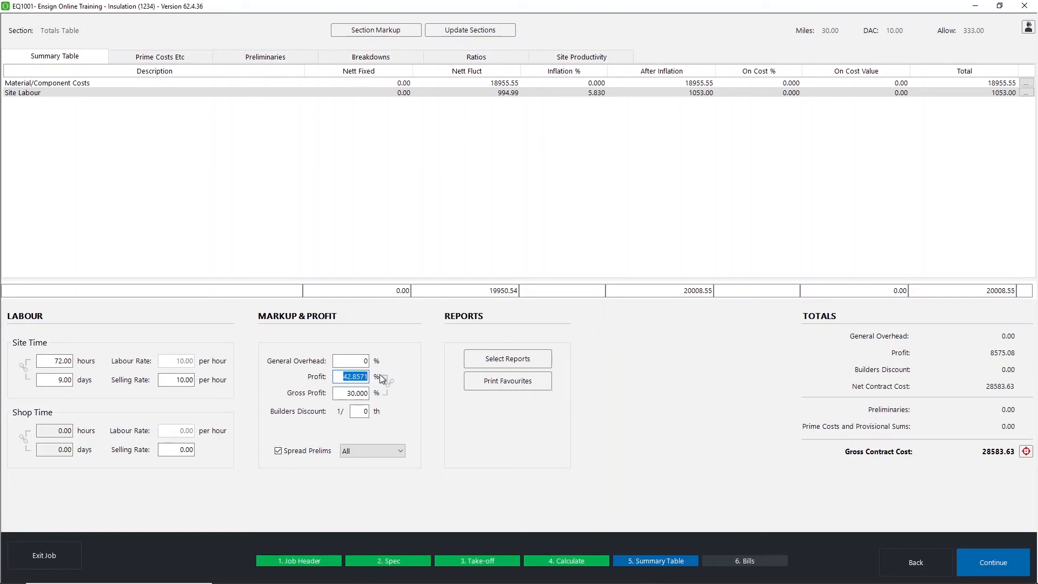
Clear the gross profit markup by zeroing the profit, and set the general overhead to 10% and the profit to 15%.
type("0")
left_click(366, 363)
type("10")
key("Tab")
type("15")
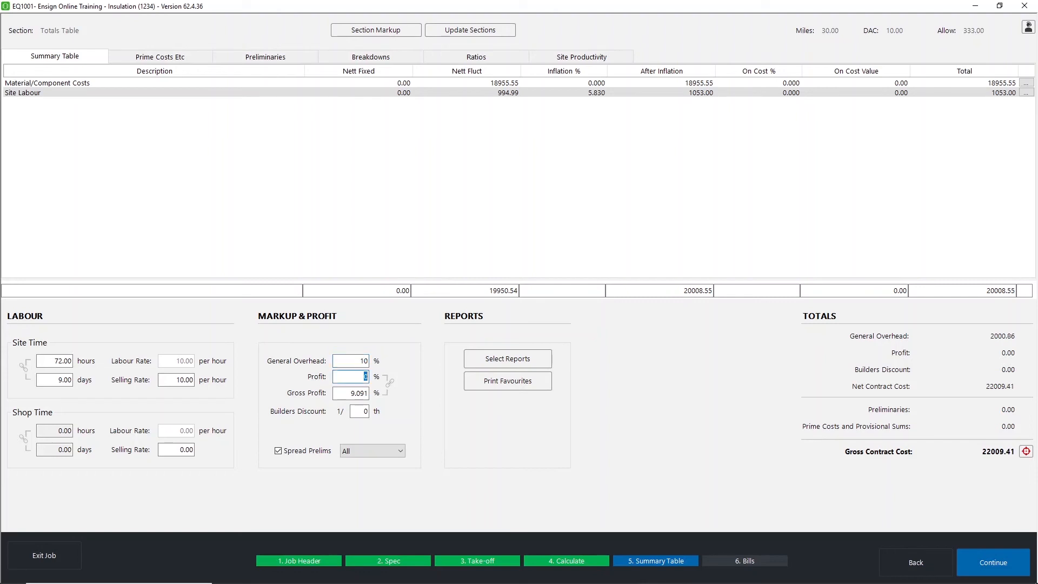
key("Tab")
Try a builders discount of 1/39th and reset it to 0.
type("39")
key("shift+Tab")
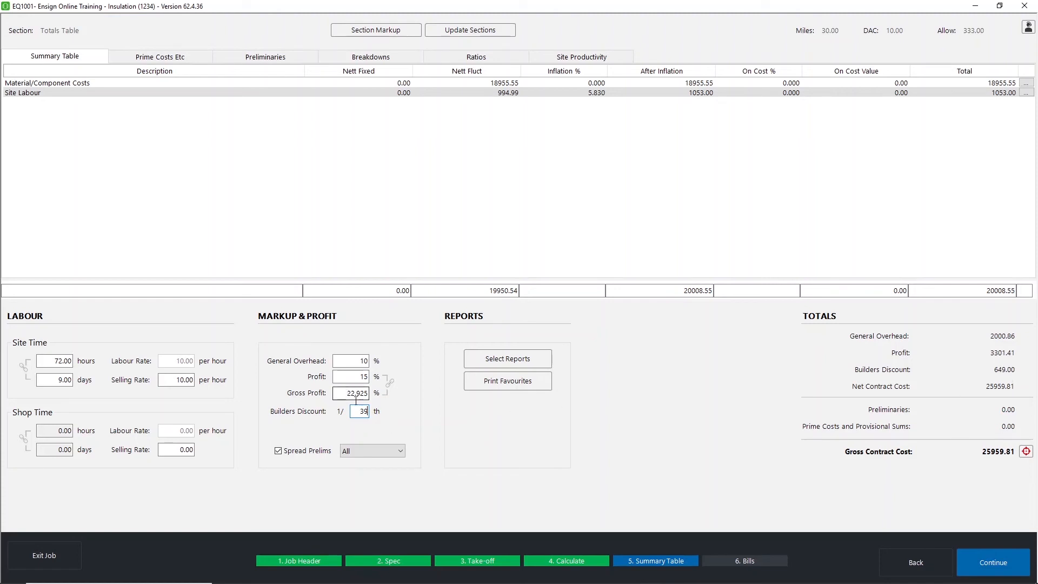
key("Tab")
type("0")
Examine the prime cost, provisional sum and contingency lines, including the description and amount fields of Prime Cost 1.
left_click(191, 56)
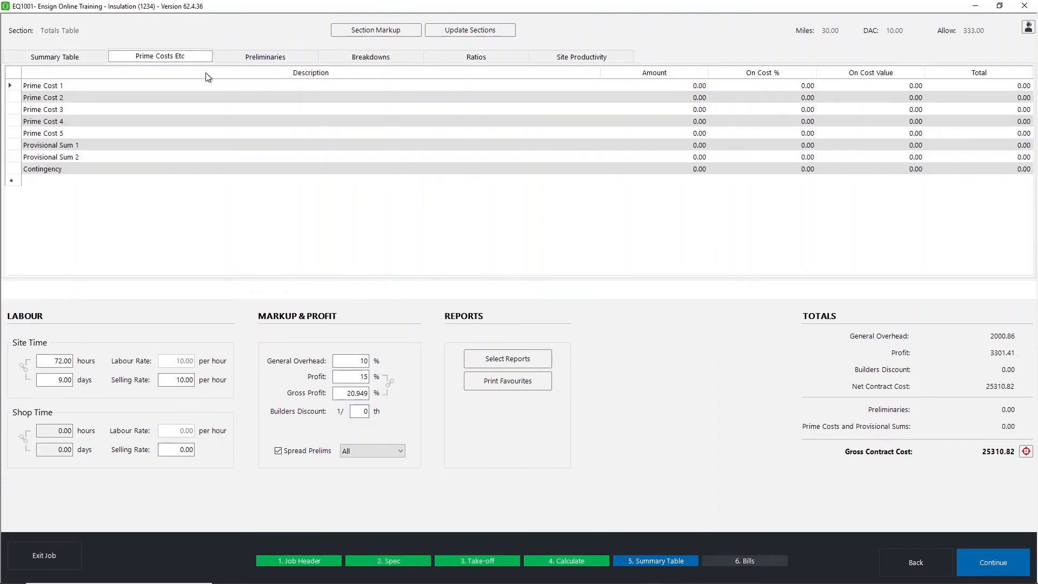
left_click(144, 86)
left_click(118, 155)
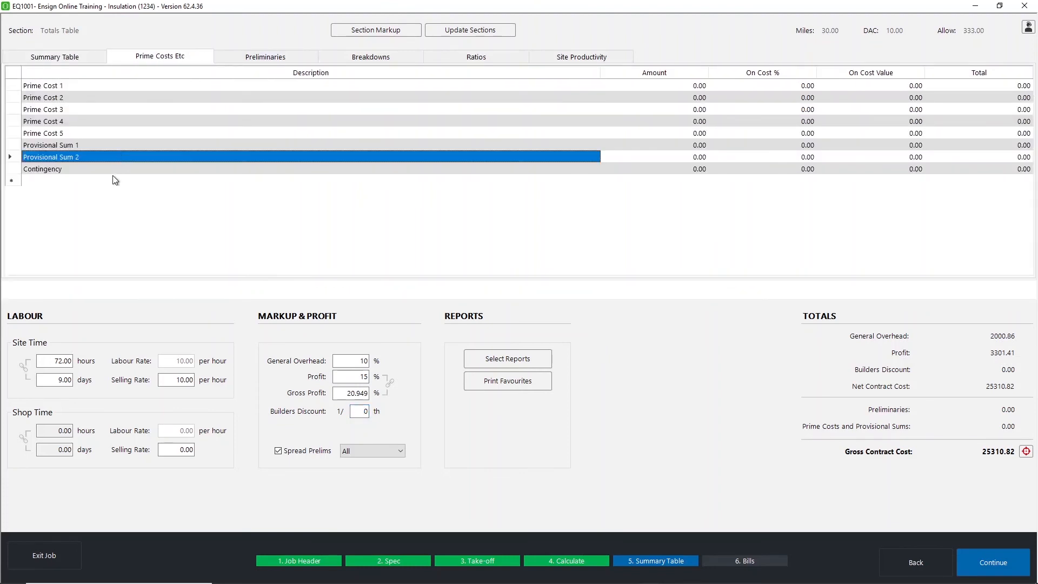
left_click(114, 178)
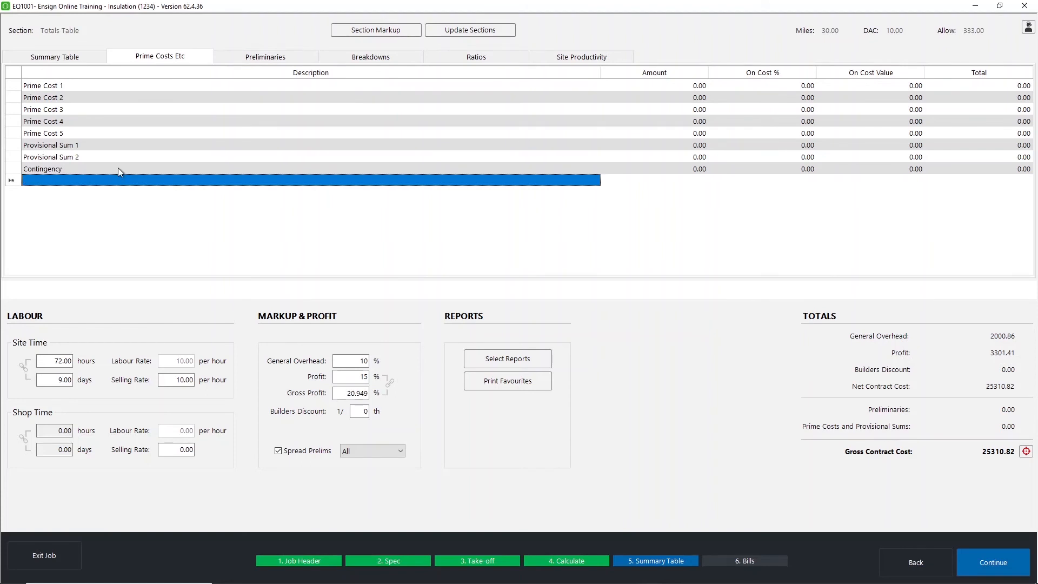
left_click(118, 168)
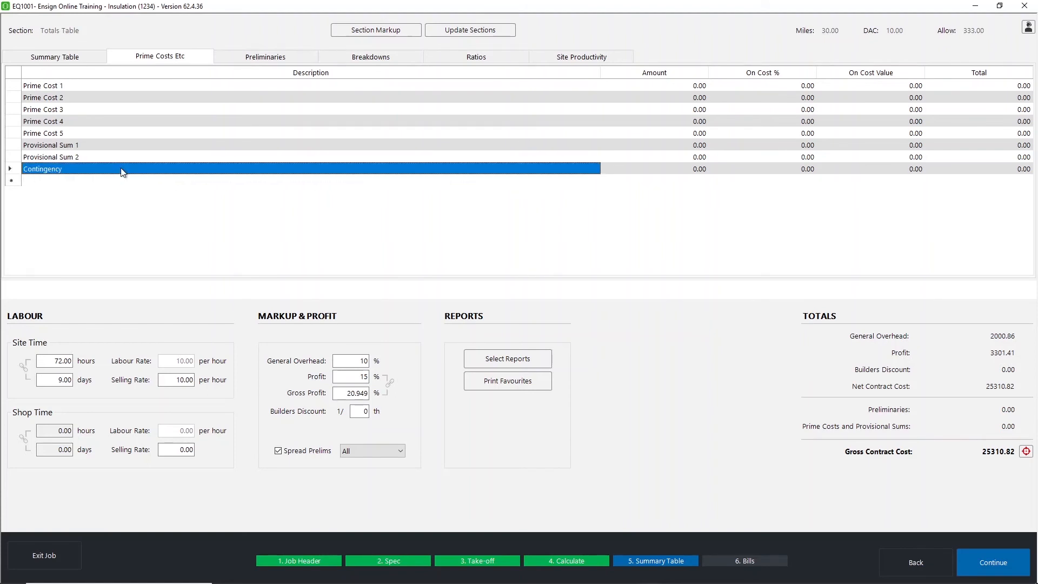
left_click(68, 86)
left_click(69, 87)
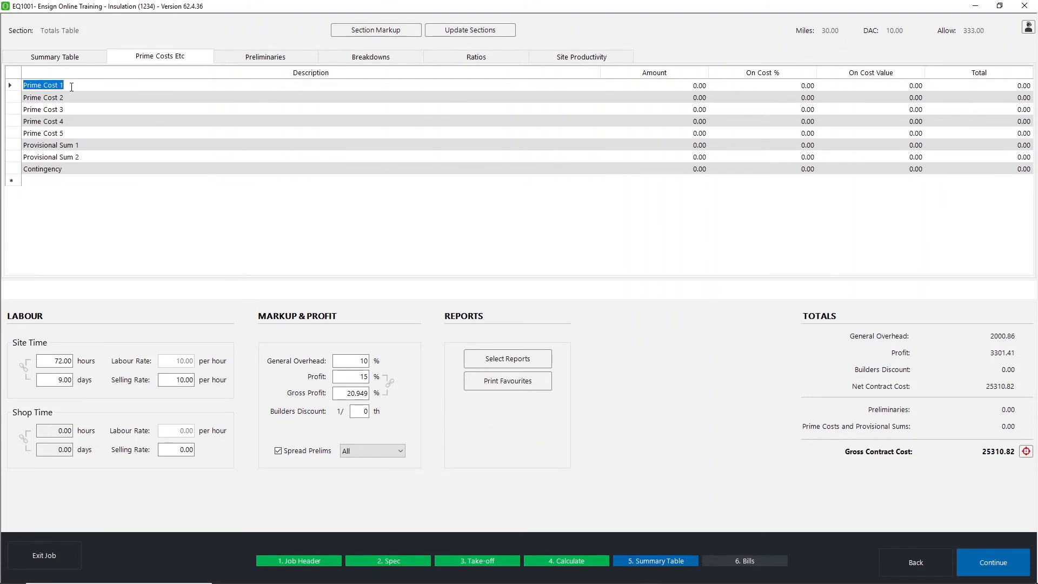
left_click(663, 88)
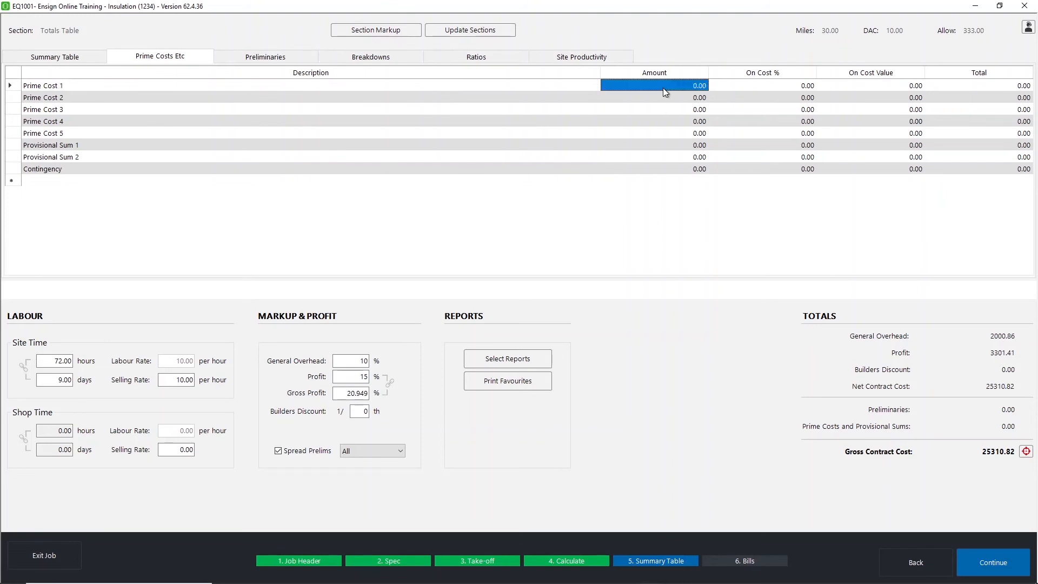
Examine the on cost percentage for Prime Cost 1 alongside the general overhead and profit markups.
left_click(779, 86)
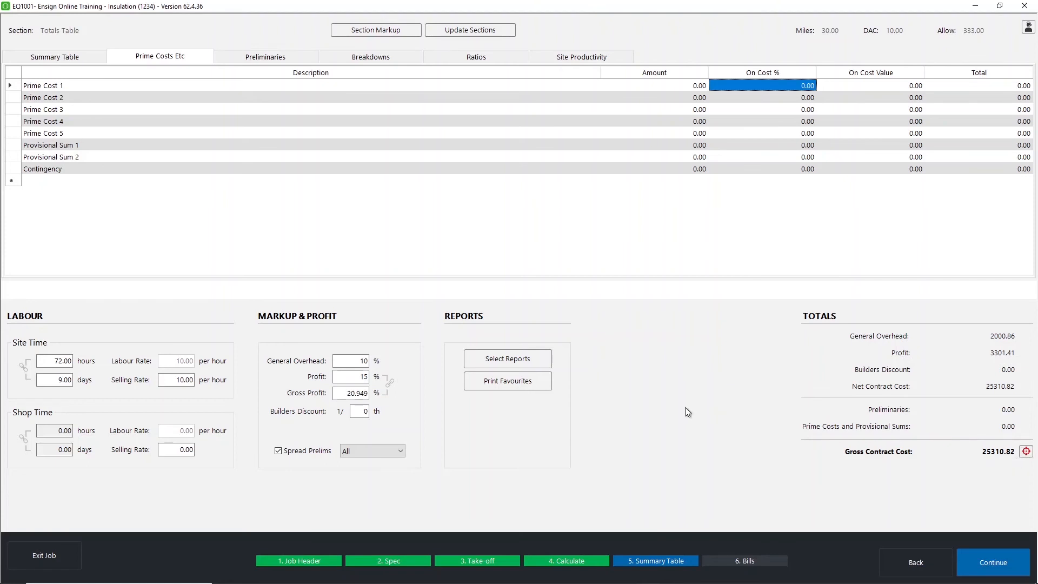
left_click(354, 378)
double_click(356, 363)
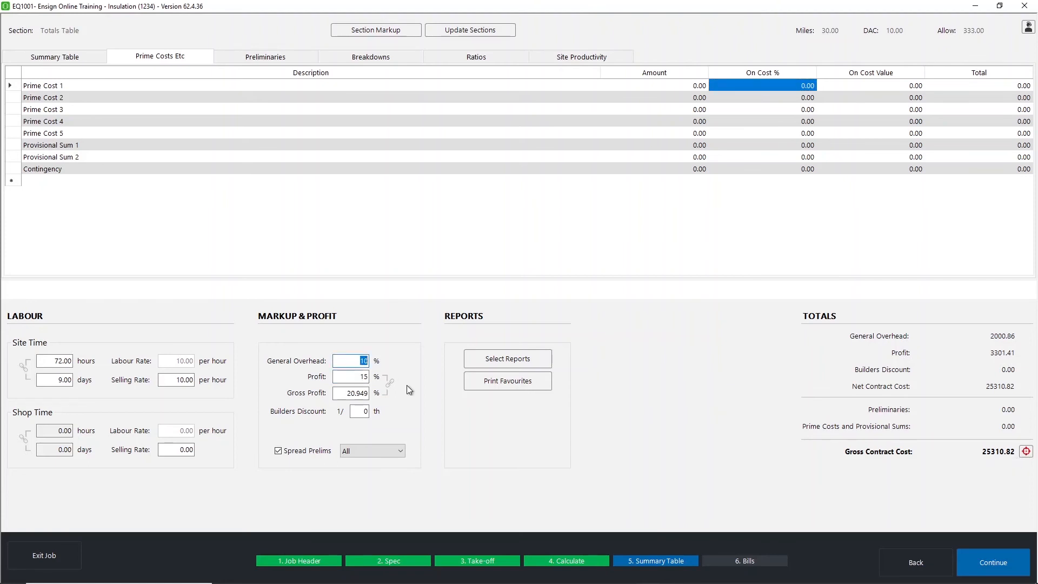
Review the fixed, time related and percentage cost categories of the job's preliminaries.
left_click(283, 59)
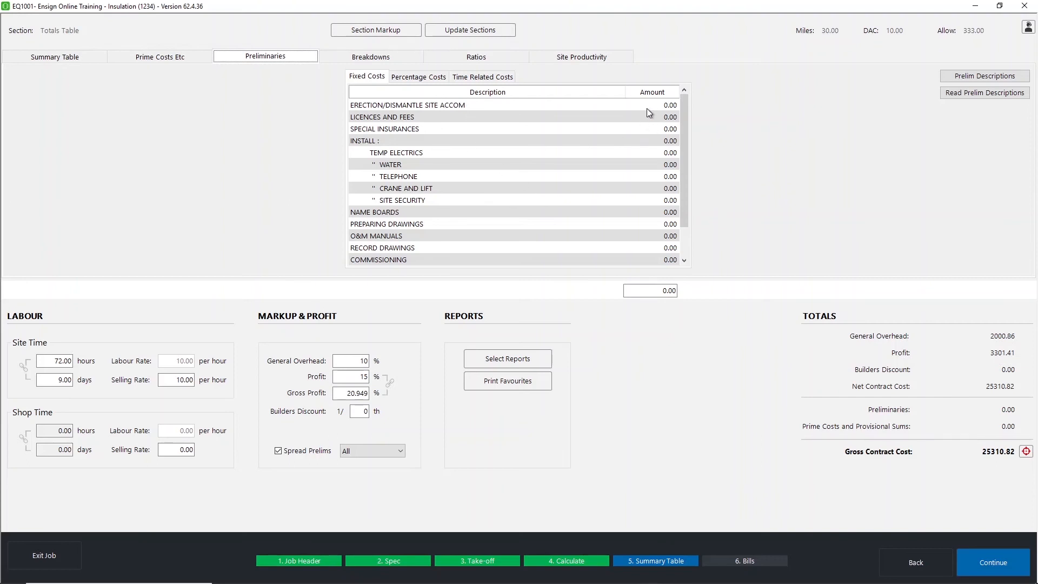
left_click(476, 77)
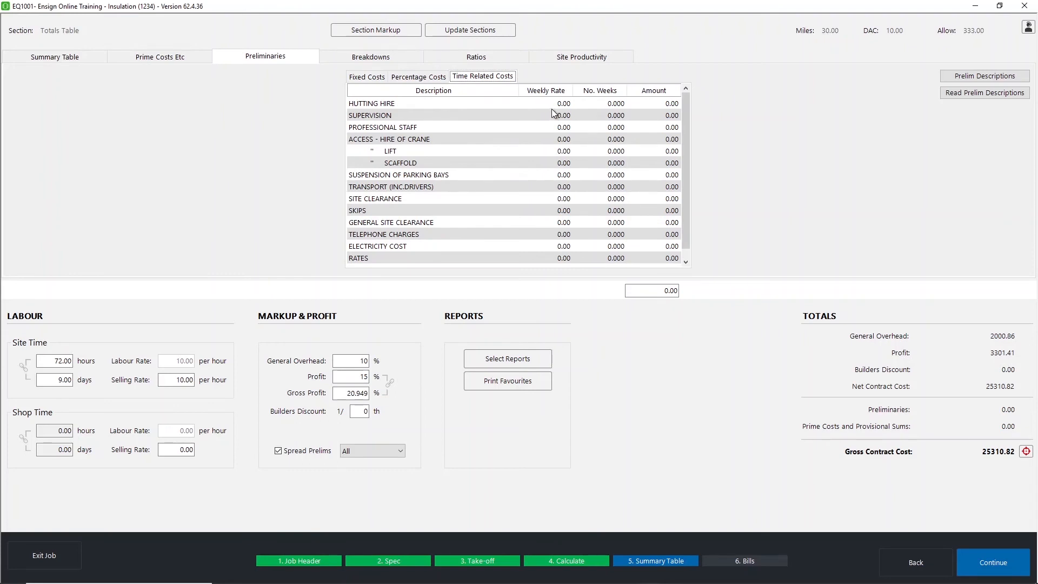
left_click(408, 77)
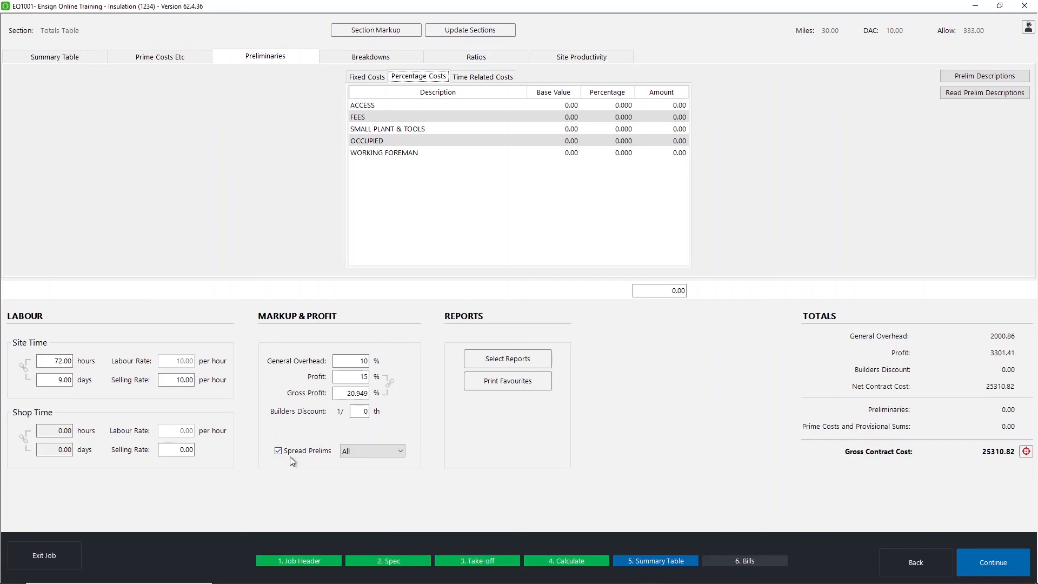
Check the options for spreading preliminaries, switch Spread Prelims off and return to the summary table.
left_click(349, 452)
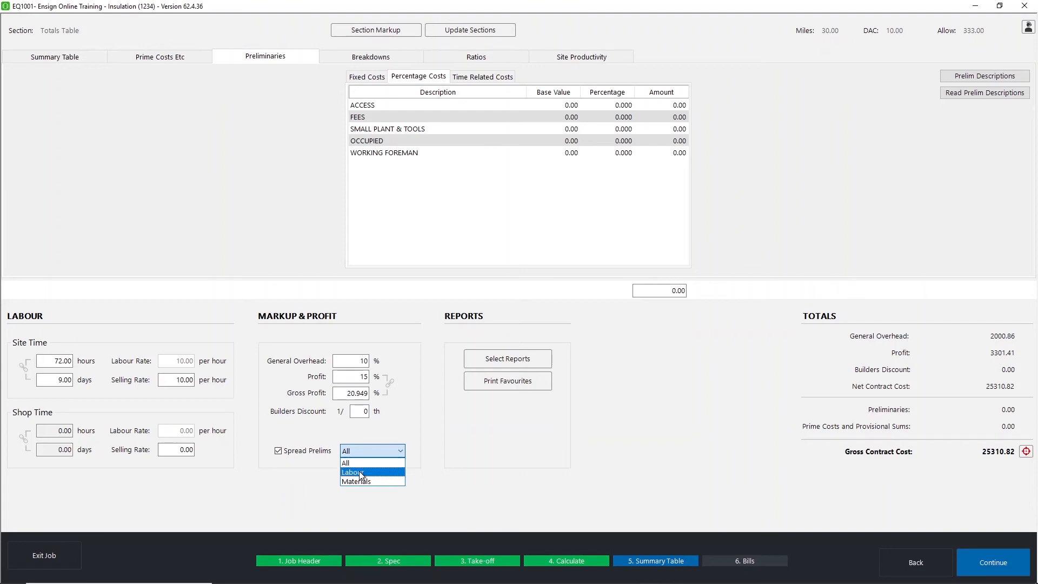
left_click(350, 434)
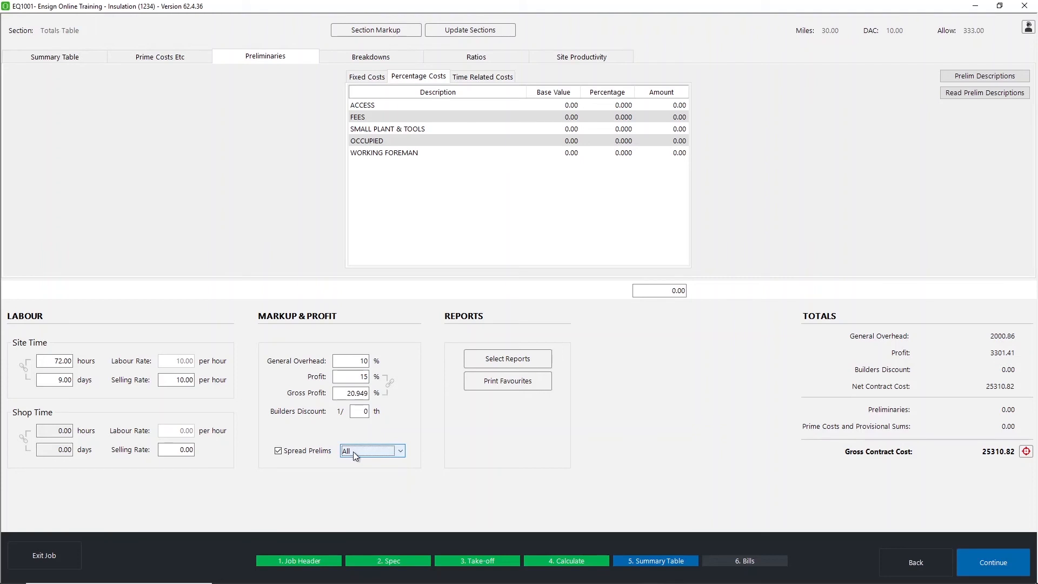
left_click(288, 457)
left_click(42, 55)
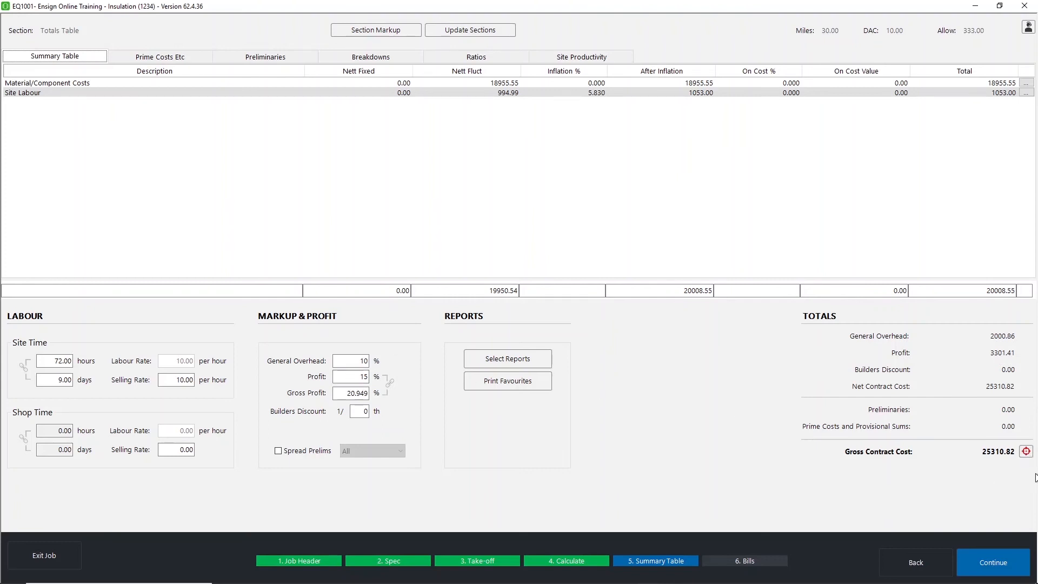
Set the required gross contract cost to 21000.
left_click(1025, 452)
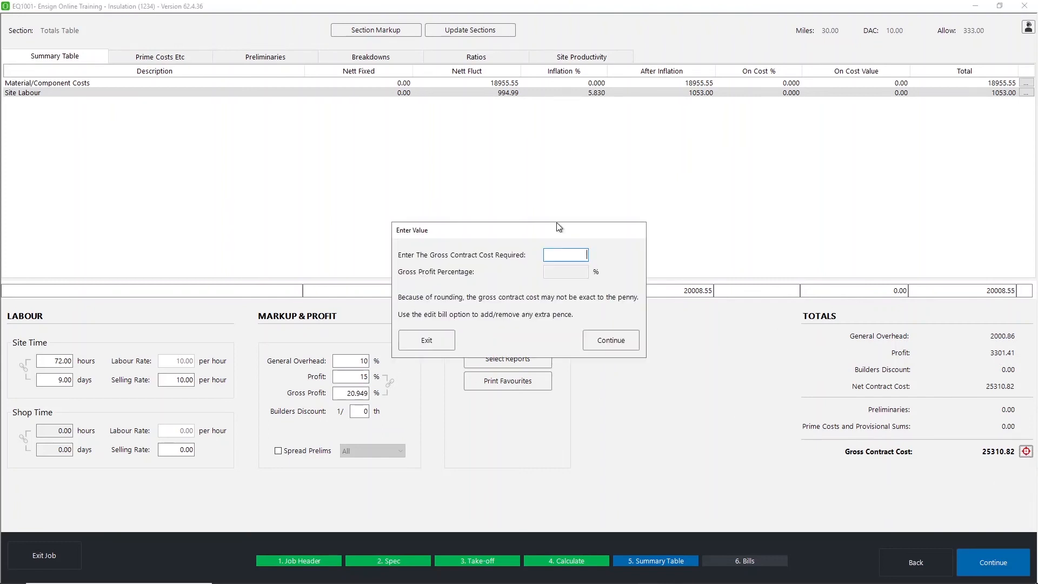
left_click_drag(530, 230, 561, 138)
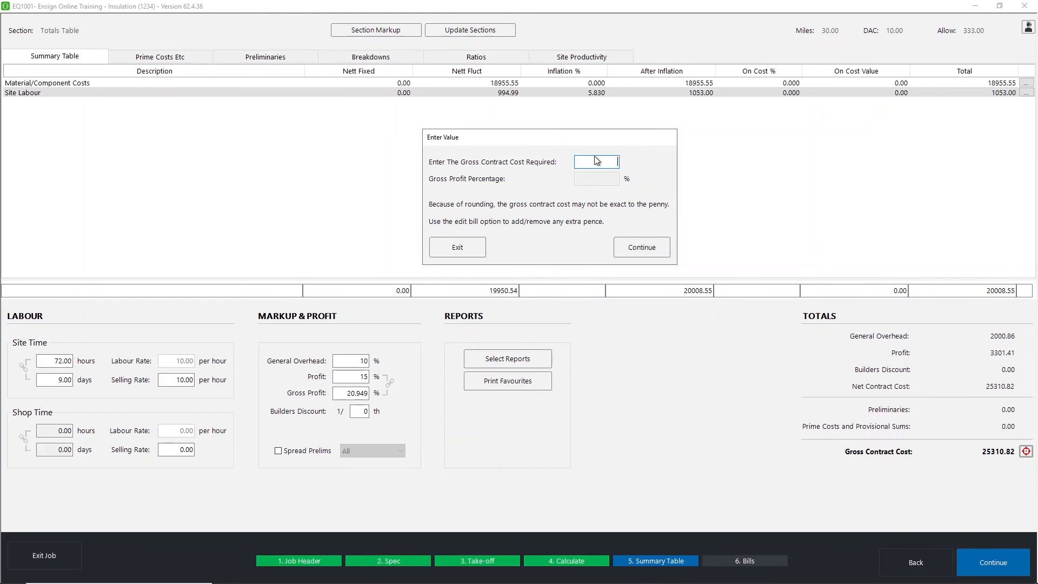
type("21000")
left_click(638, 248)
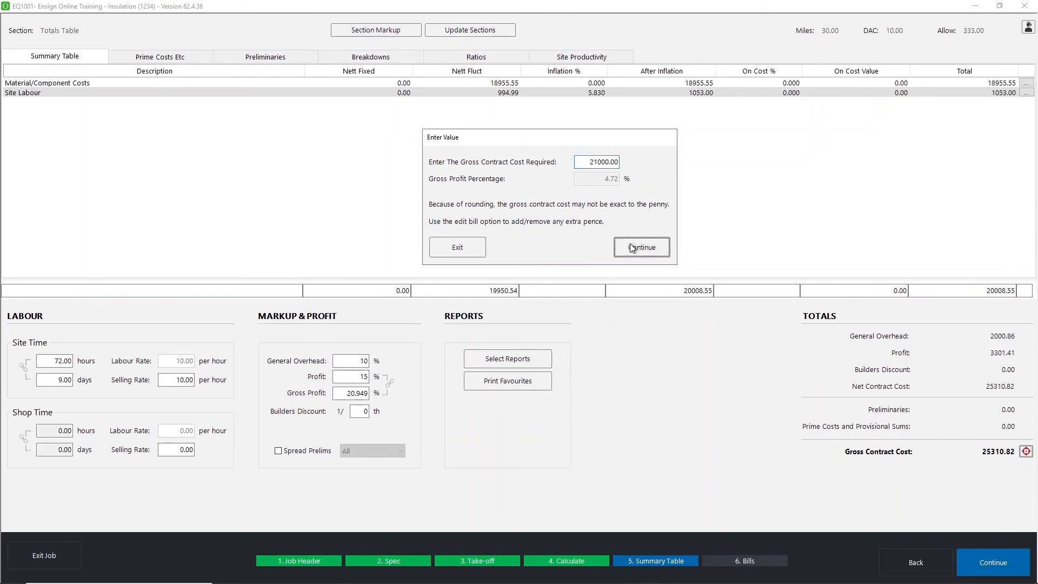
Try other profit percentages and set the profit back to 15%.
double_click(335, 379)
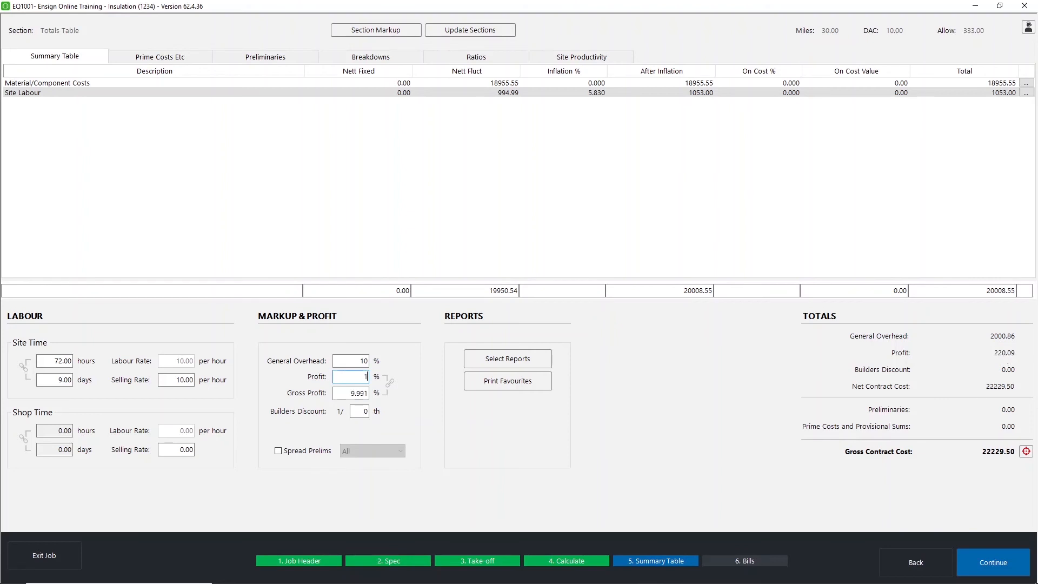
key("BackSpace")
type("70")
key("BackSpace")
type("7")
left_click_drag(355, 376, 535, 385)
type("15")
Preview the reports Materials Summary - UnPriced, Estimate Summary and Ductwork SQM Summary.
left_click(530, 356)
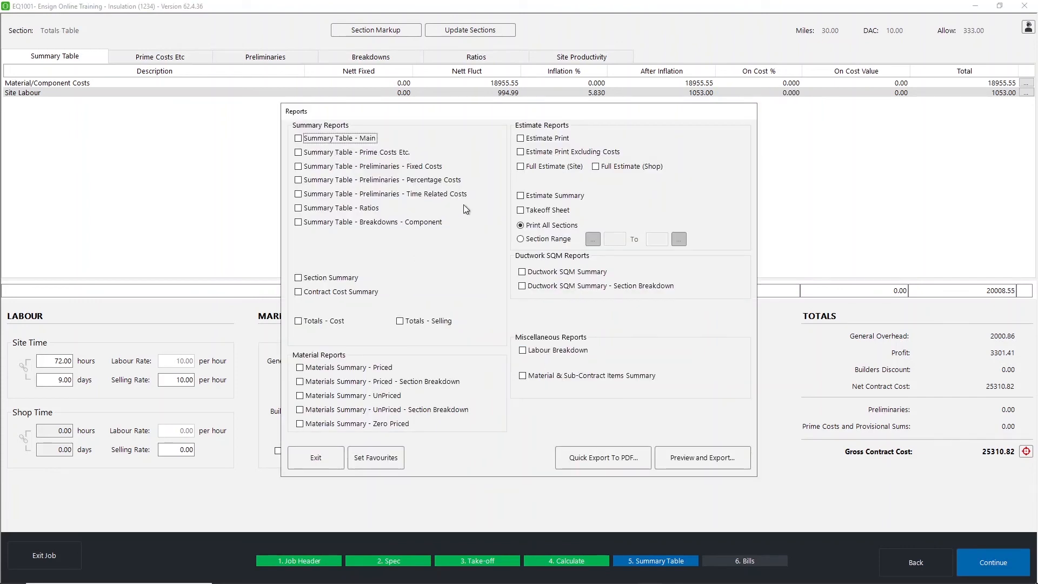
left_click(377, 398)
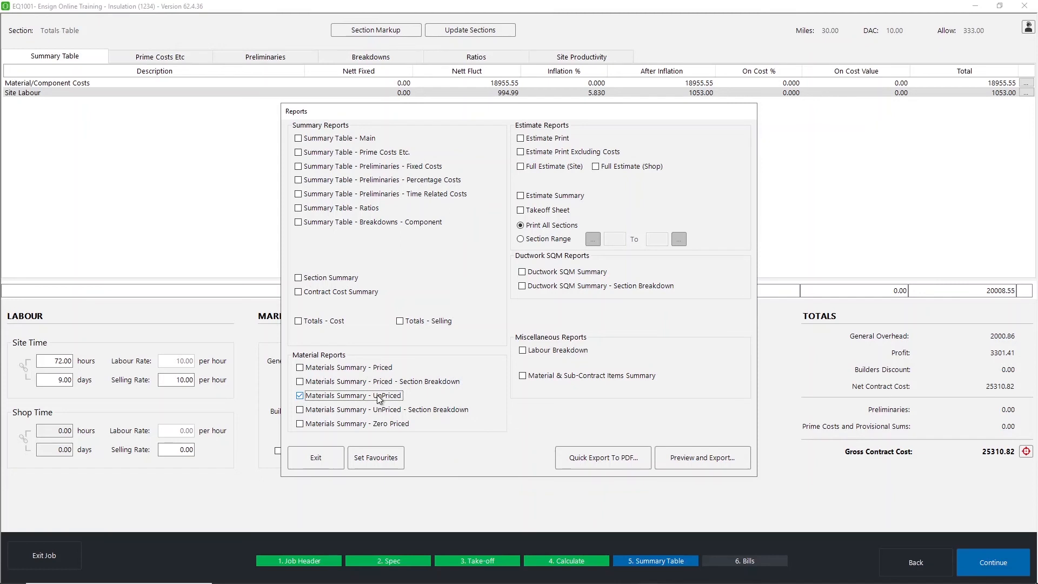
left_click(562, 198)
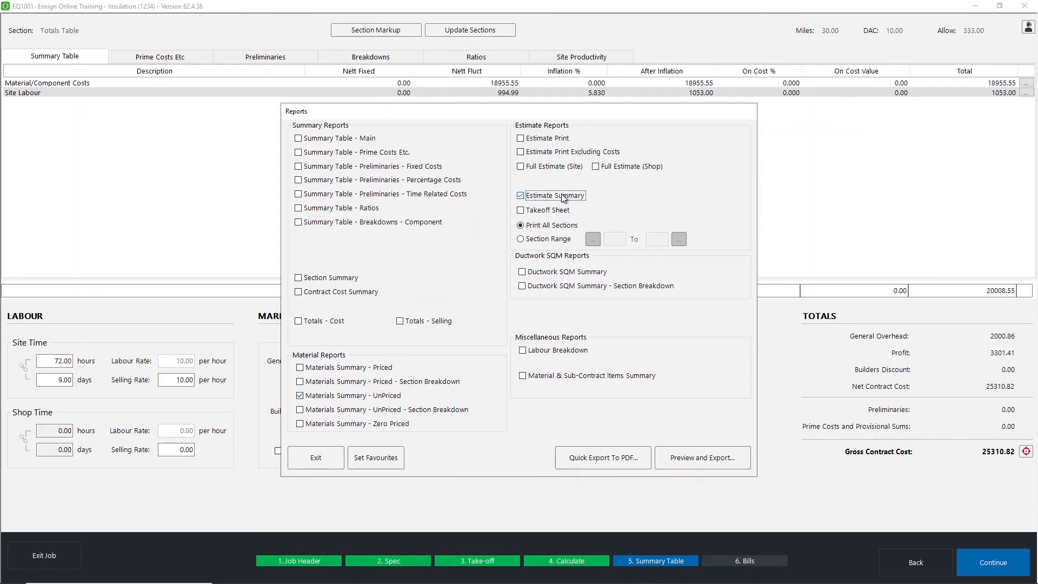
left_click(559, 275)
left_click(689, 457)
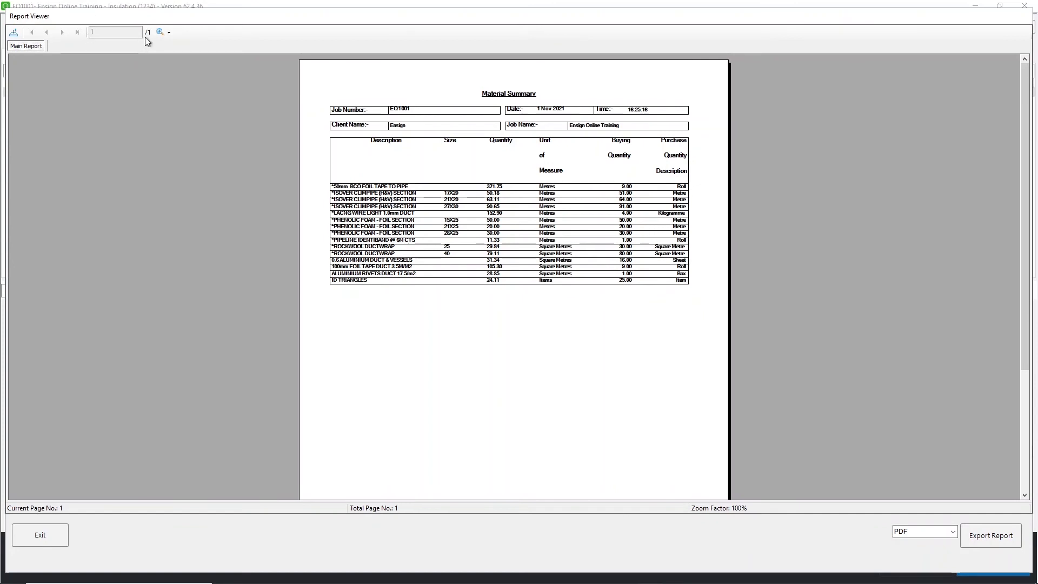
Examine the Material Summary at 150% zoom and the Estimate Summary, closing each report.
left_click(165, 37)
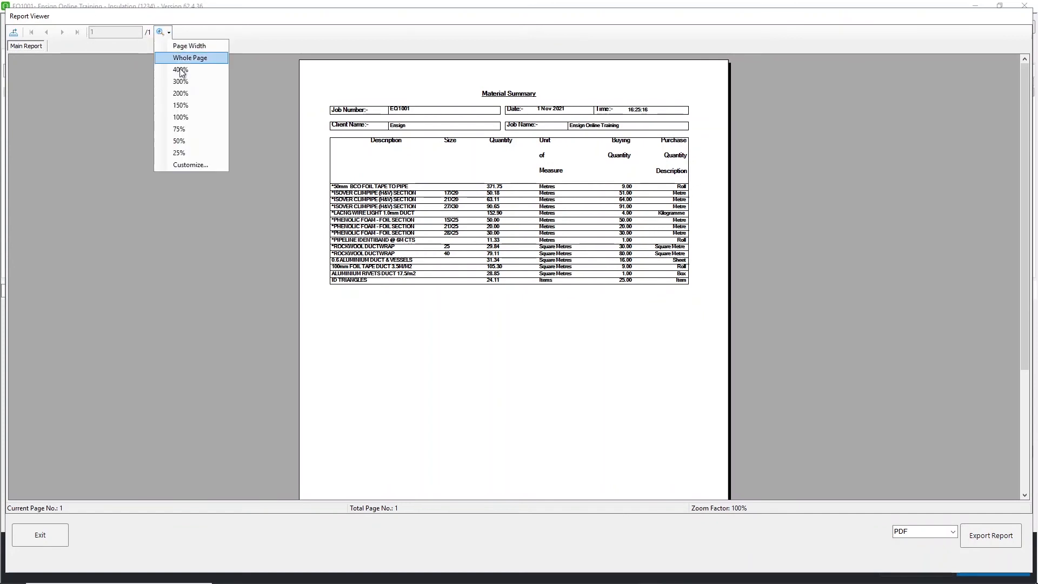
left_click(189, 103)
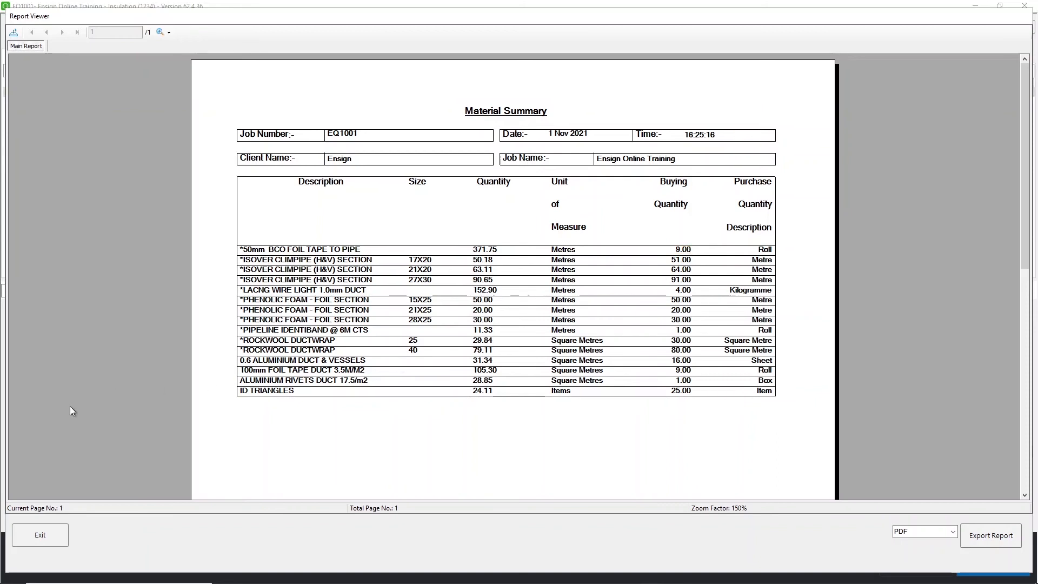
left_click(38, 534)
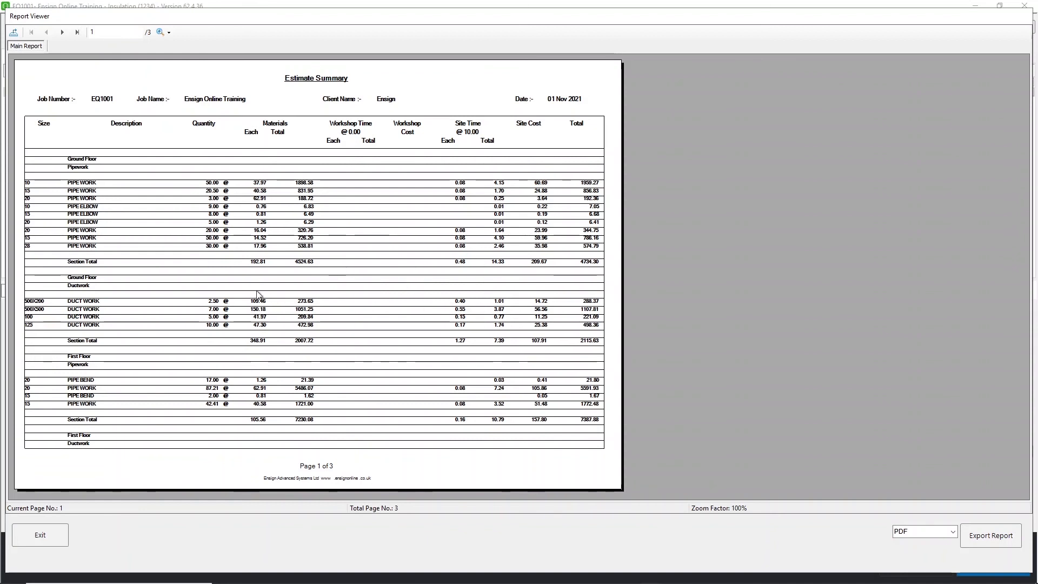
left_click(54, 527)
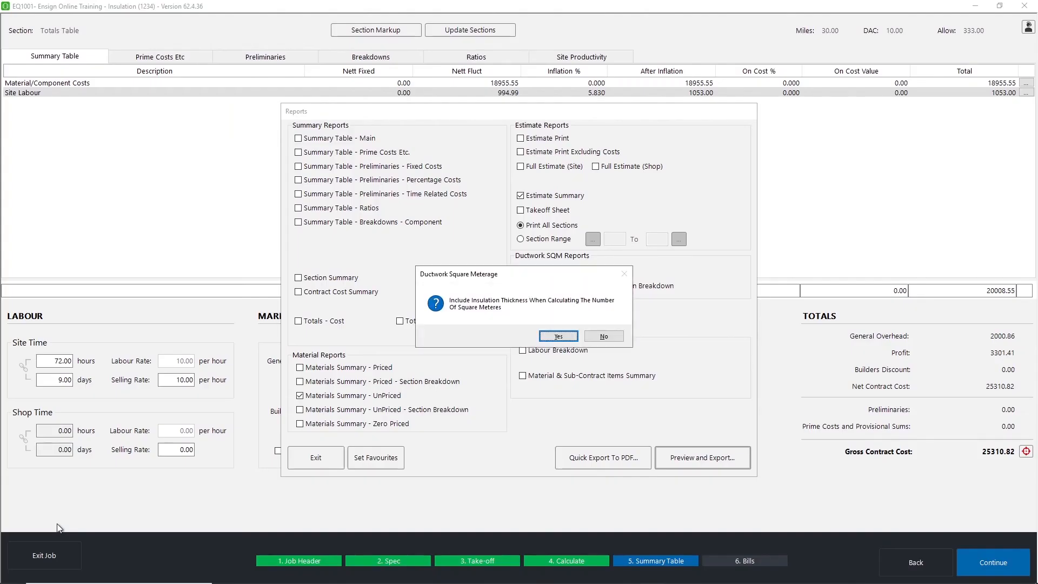
Generate the ductwork square meterage report without including the insulation thickness.
left_click_drag(503, 280, 381, 256)
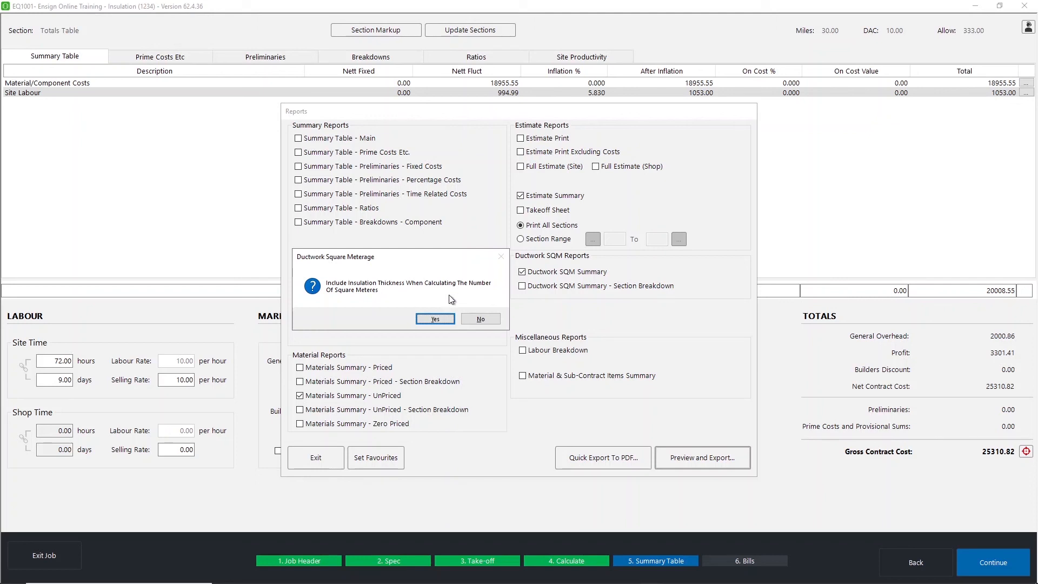
left_click(481, 313)
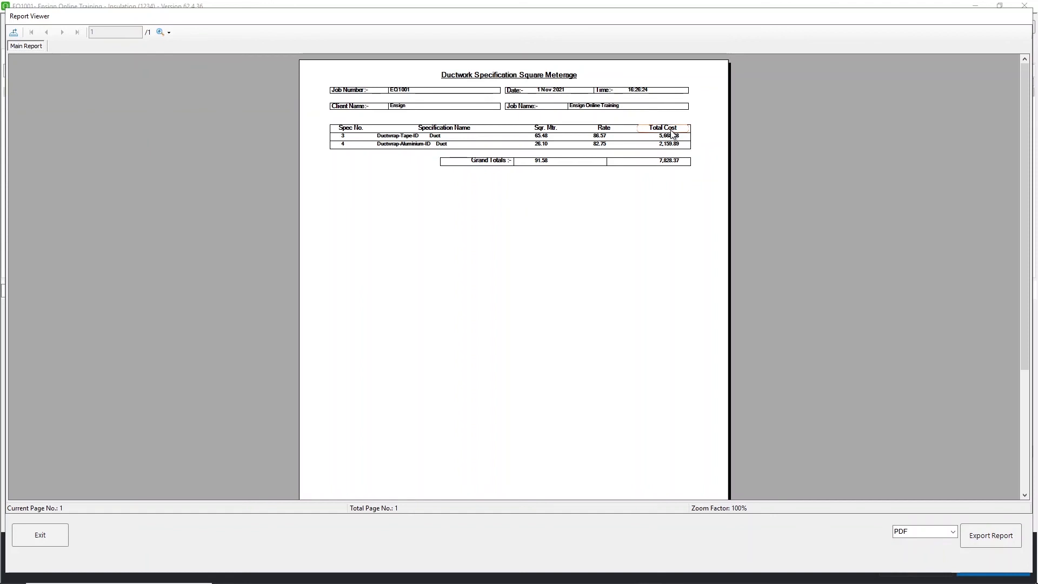
Start exporting the ductwork square meterage report as PDF and browse Cloud Documents and its Reports folder for a save location.
left_click(954, 532)
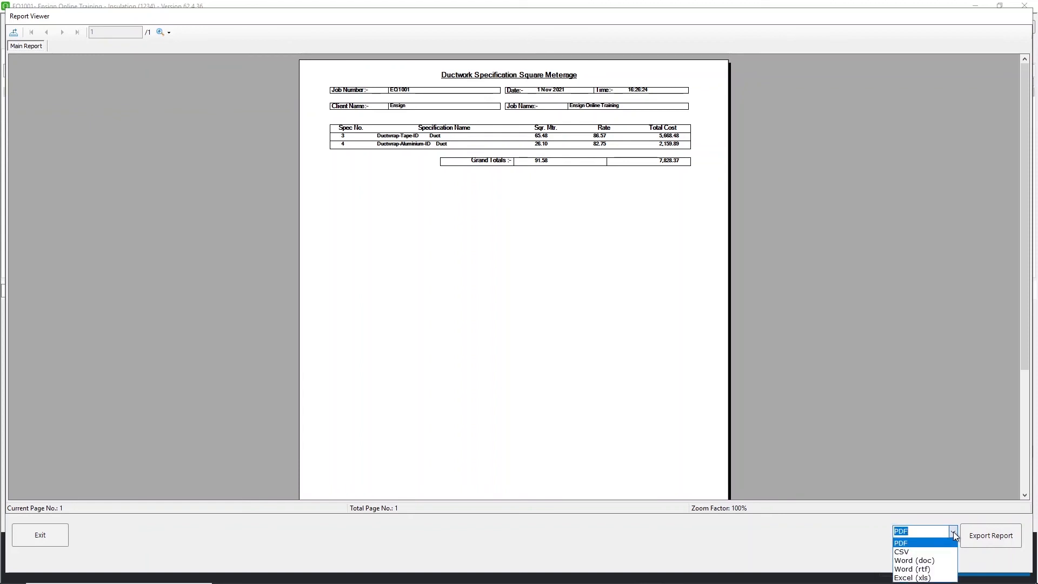
left_click(953, 532)
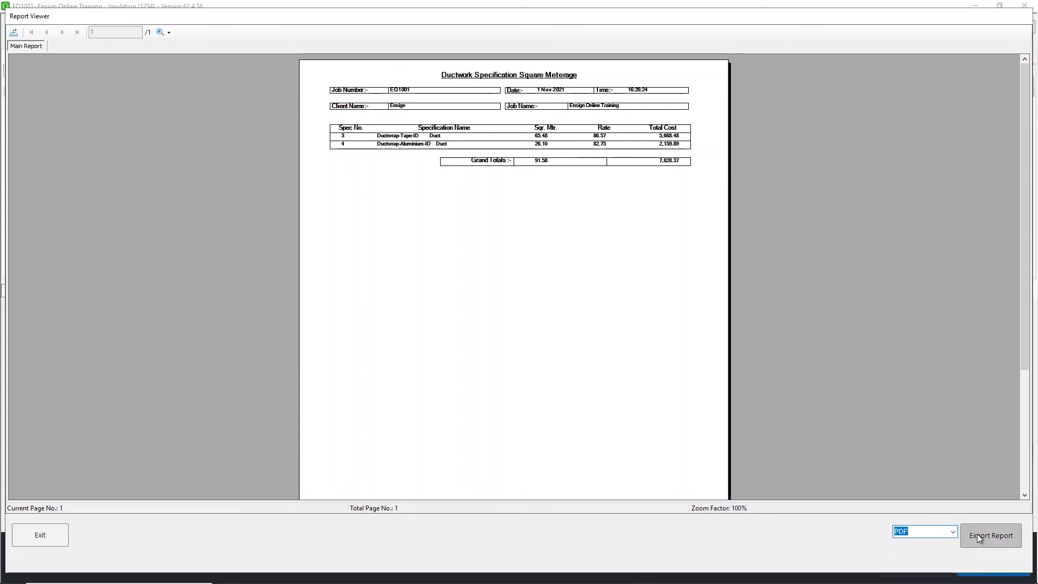
left_click(976, 534)
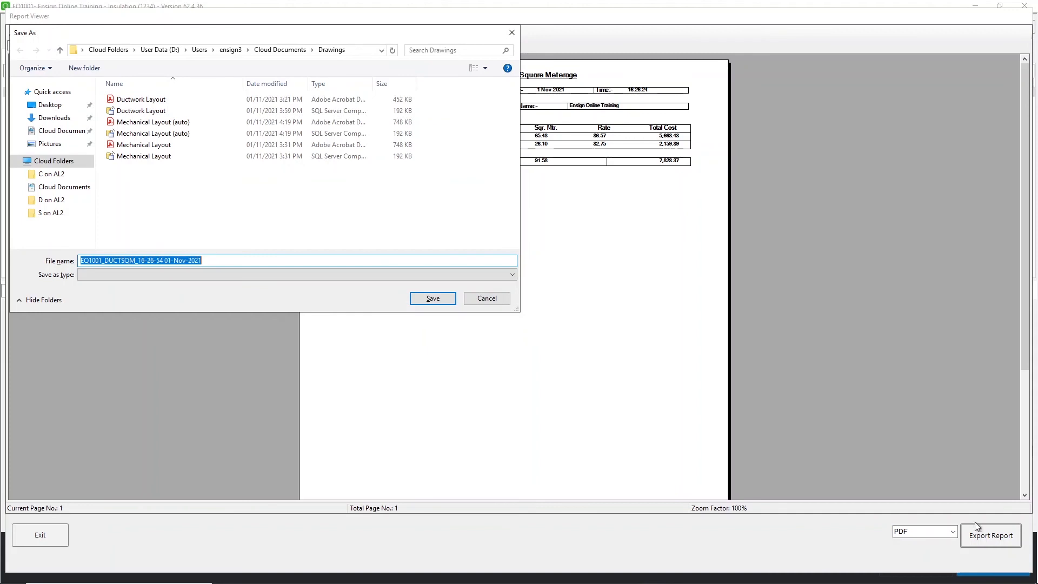
left_click(296, 50)
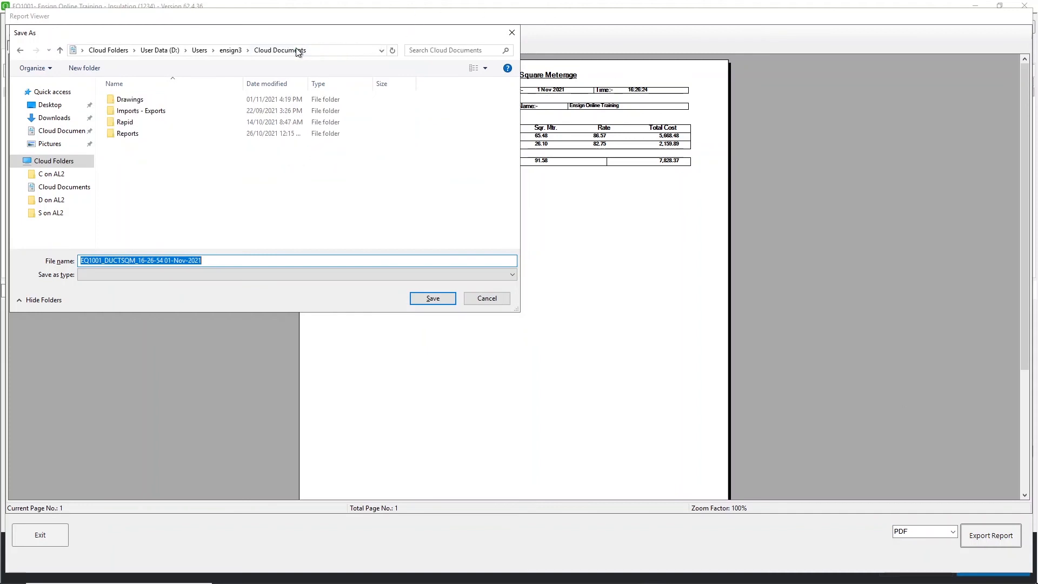
double_click(145, 134)
left_click(143, 111)
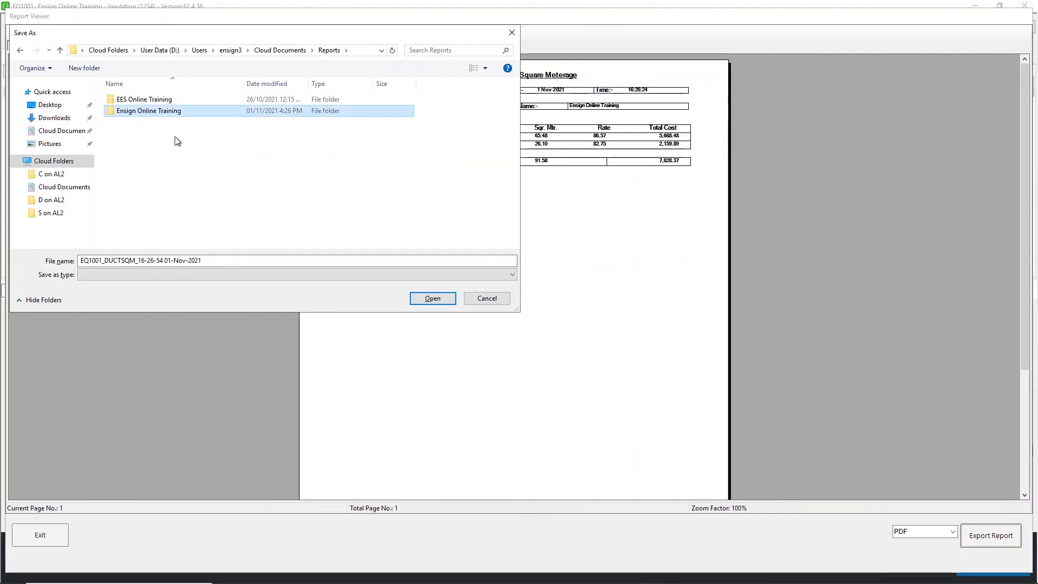
left_click(21, 50)
Try to create a new folder in Cloud Documents.
right_click(327, 211)
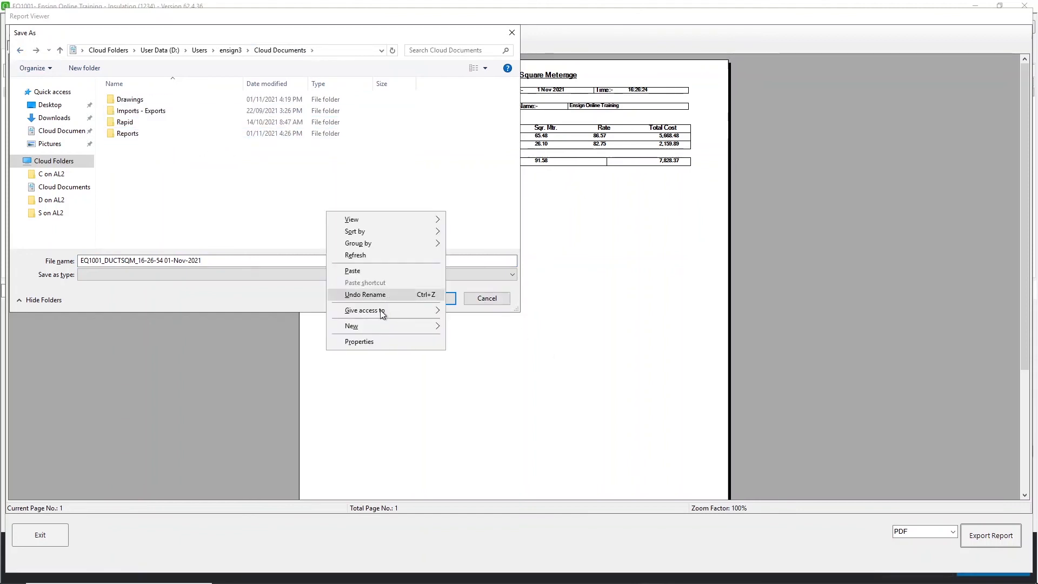
mouse_move(370, 326)
left_click(499, 329)
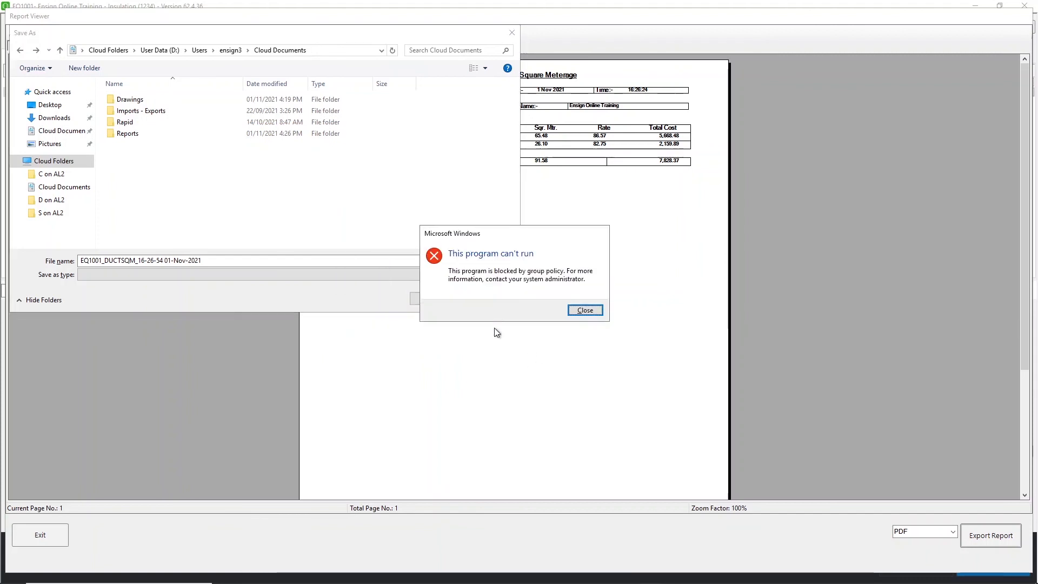
left_click(578, 307)
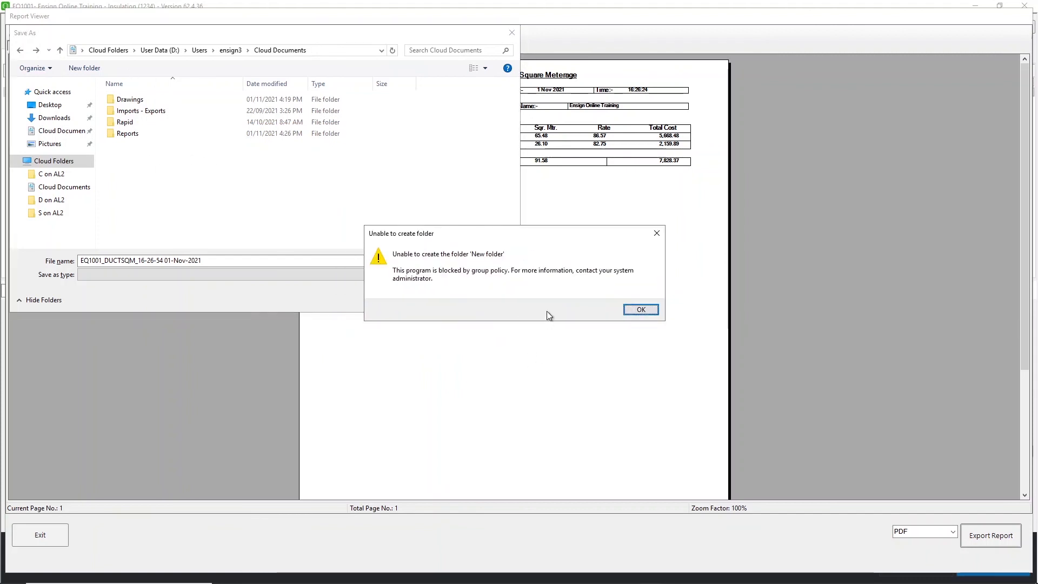
left_click(640, 312)
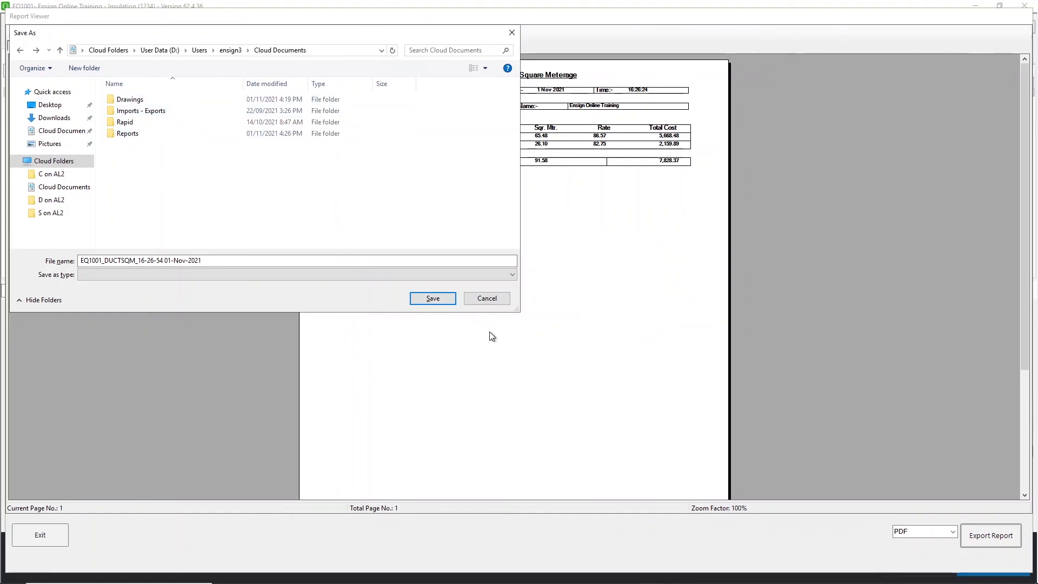
Save the ductwork report PDF in the Reports folder, check the exported file there and minimise the folder window.
left_click(433, 299)
left_click(437, 297)
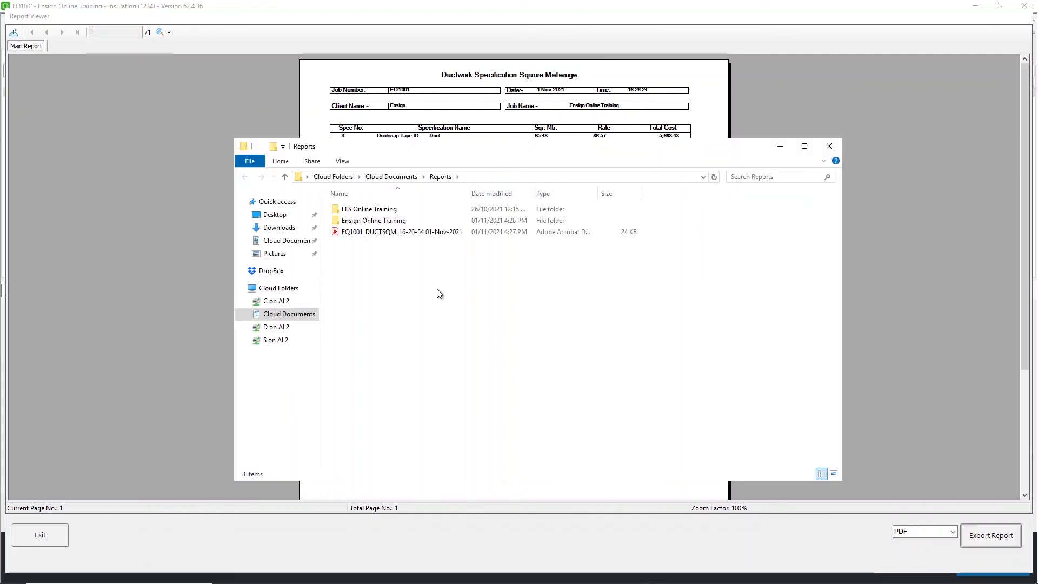
left_click(379, 233)
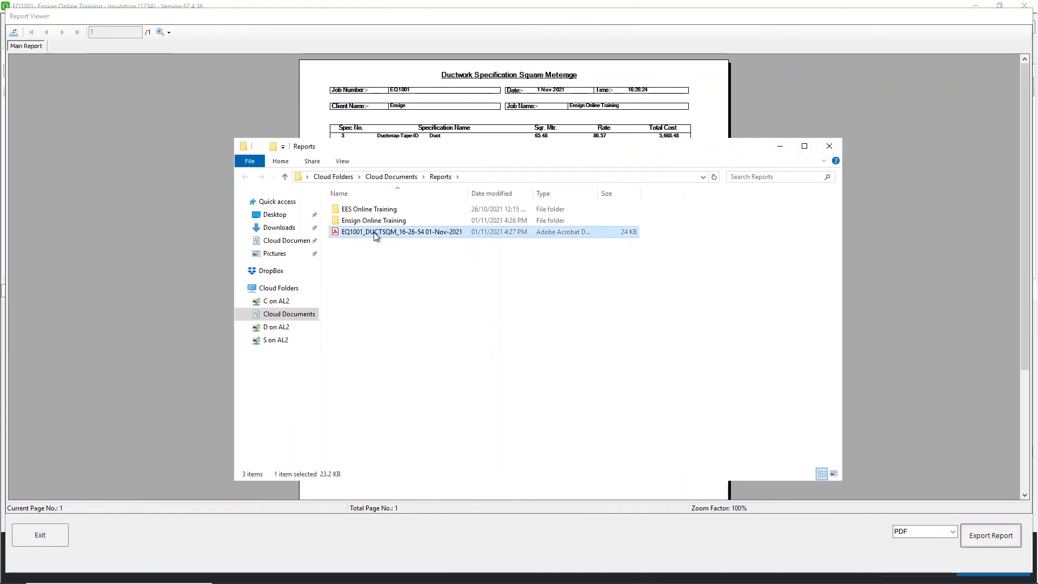
right_click(374, 233)
left_click(401, 349)
left_click(780, 146)
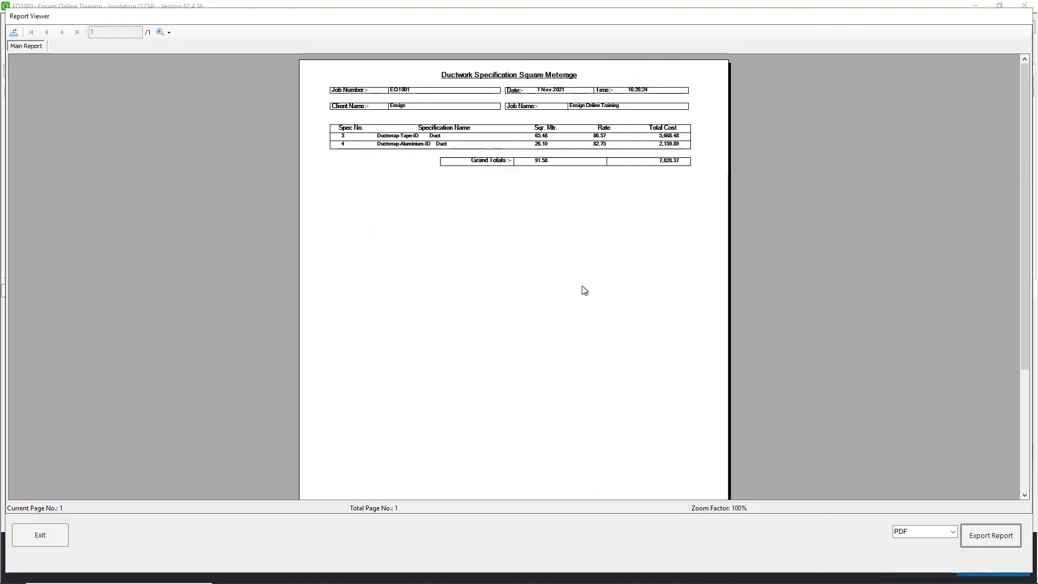
Close the ductwork report preview and the report selection.
left_click(41, 539)
left_click(316, 460)
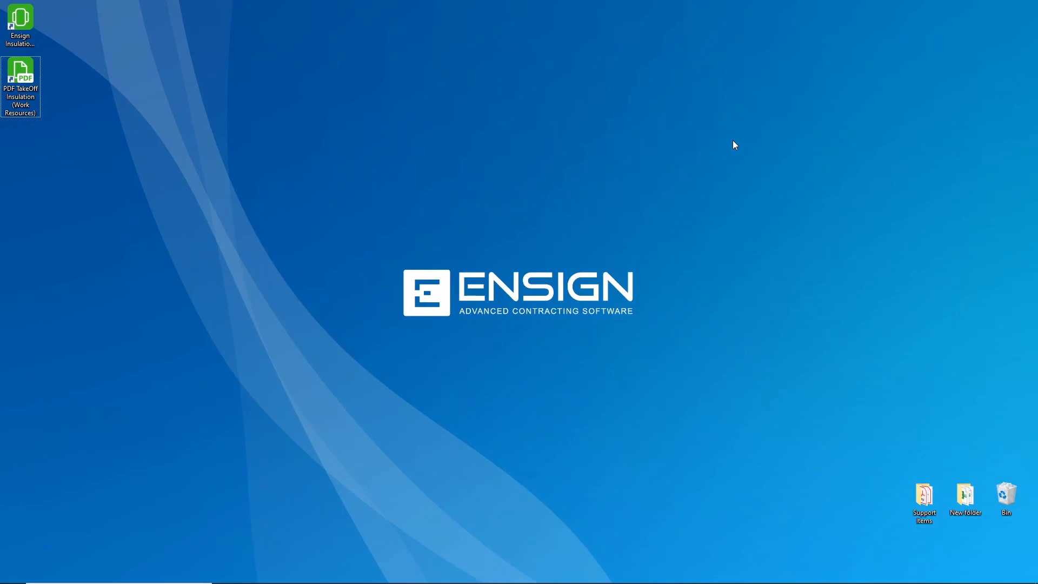
Paste the exported ductwork square meterage PDF onto the desktop and open it in Acrobat Reader to check it.
right_click(732, 140)
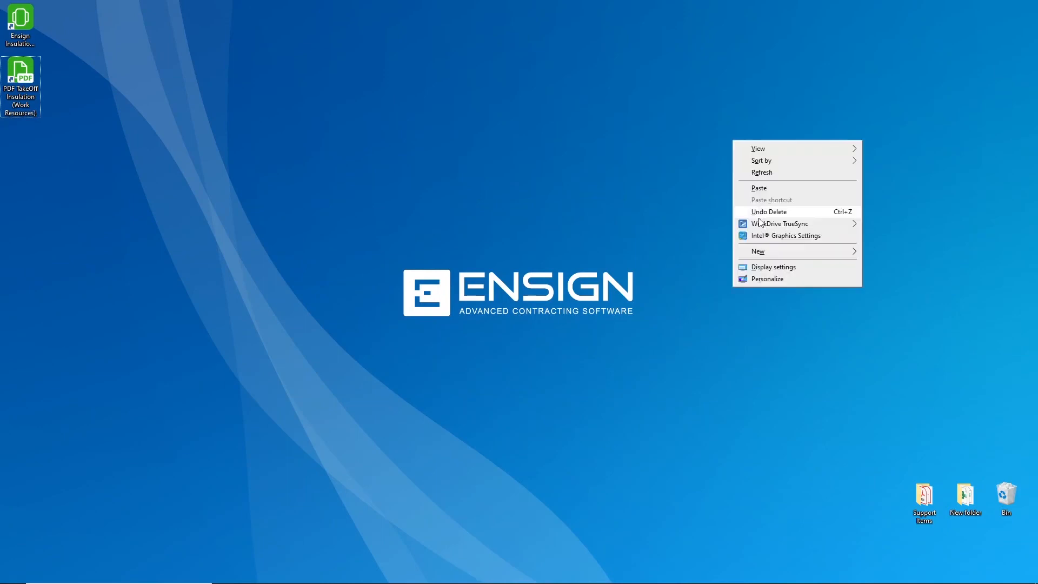
left_click(757, 188)
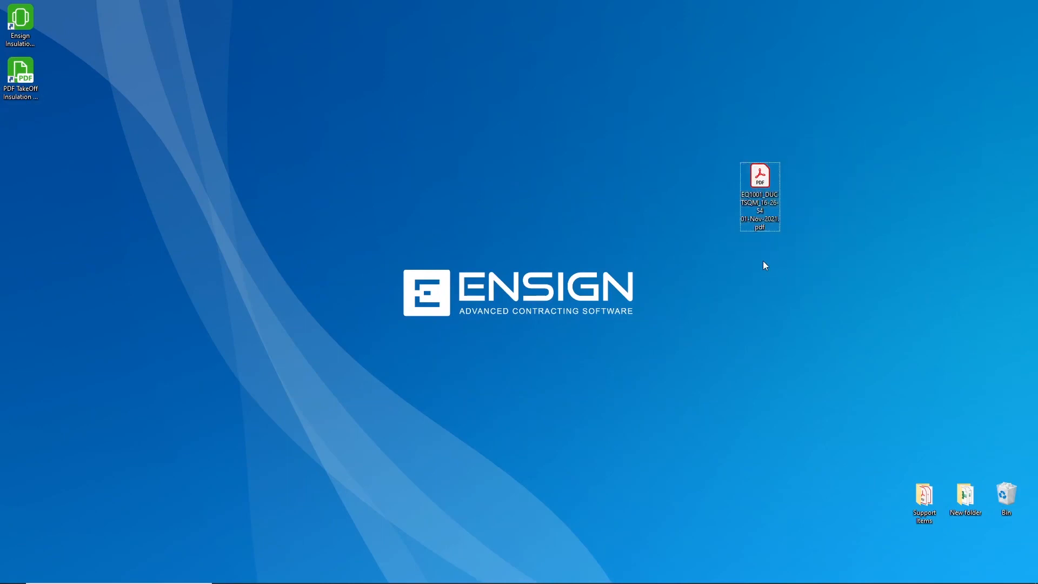
left_click_drag(768, 216, 258, 160)
double_click(226, 137)
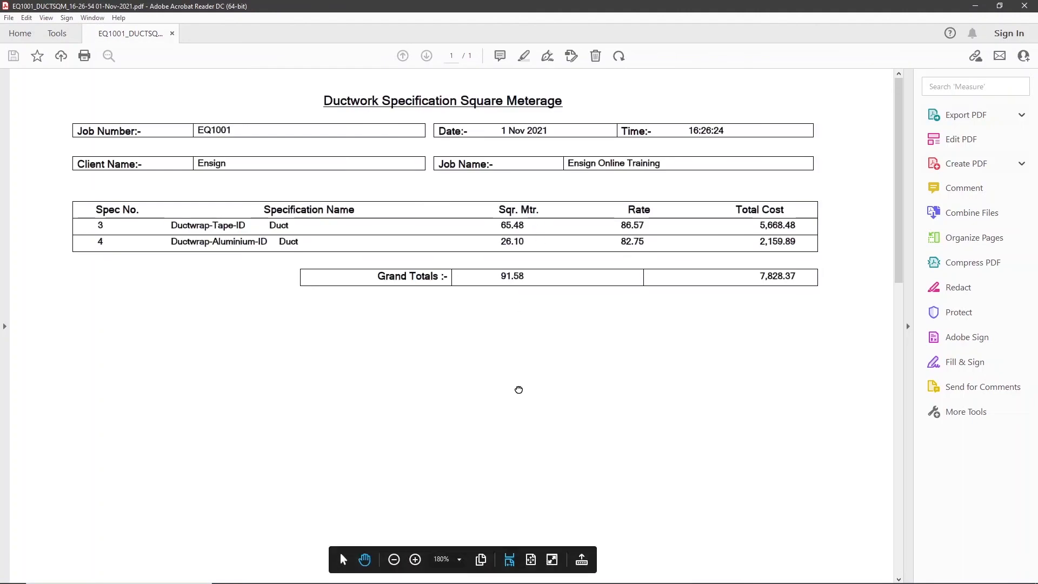
scroll(527, 325, "down", 1)
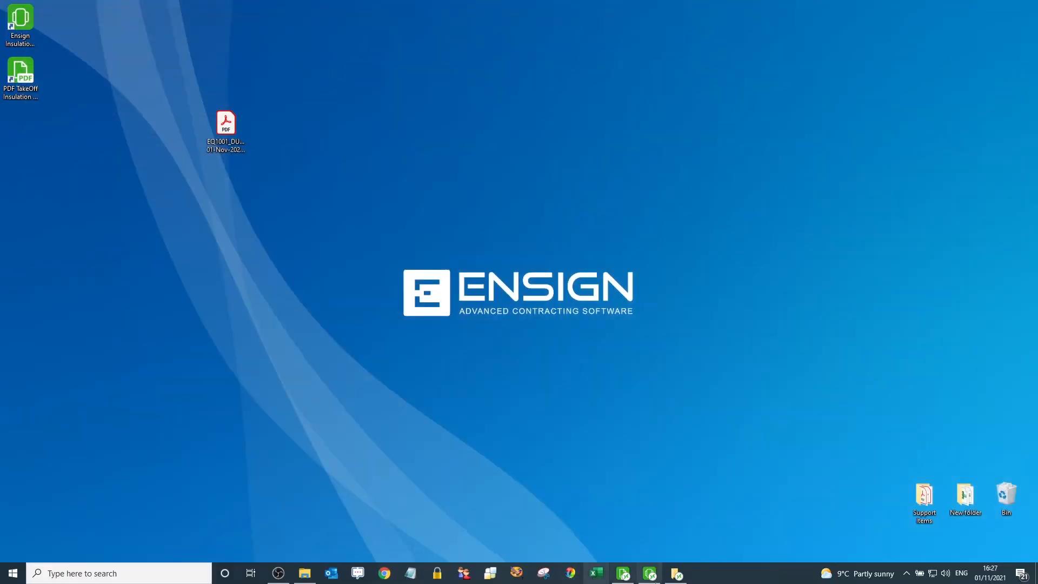
Switch back to the Ensign job, proceed from the summary table to Bills and prepare bill 001 for all sections.
left_click(650, 575)
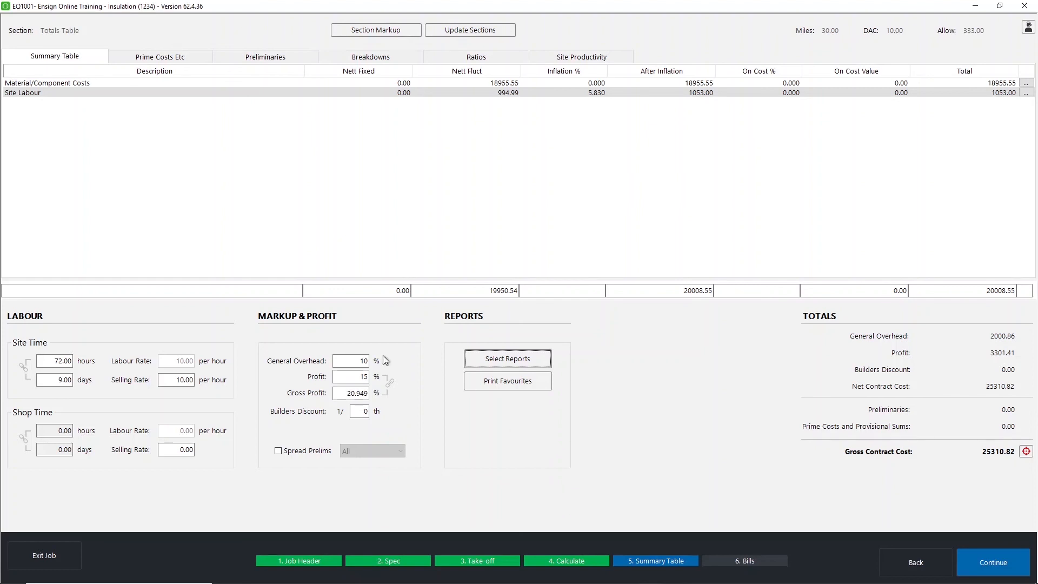
left_click(994, 562)
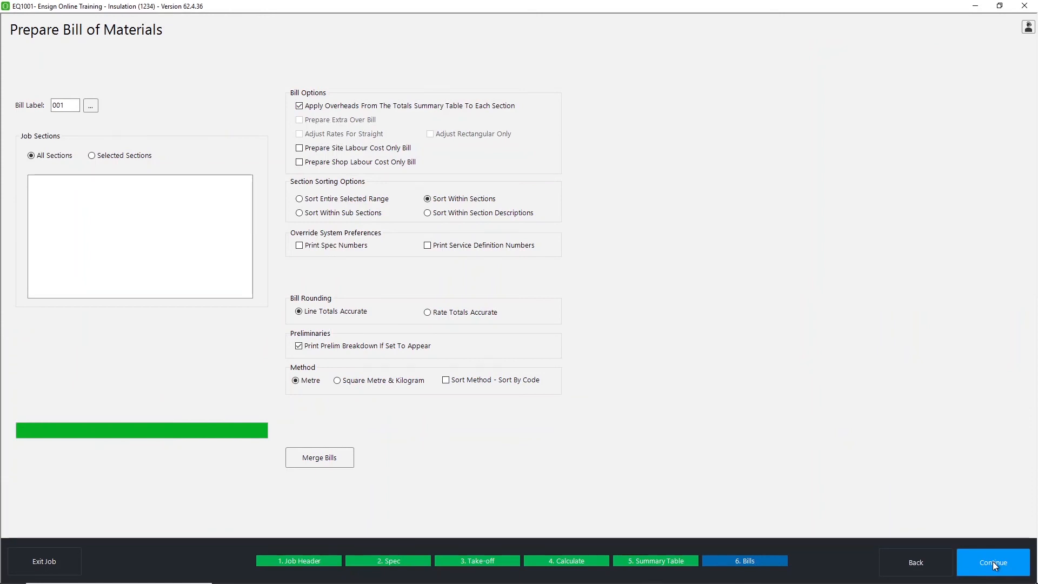
left_click(992, 562)
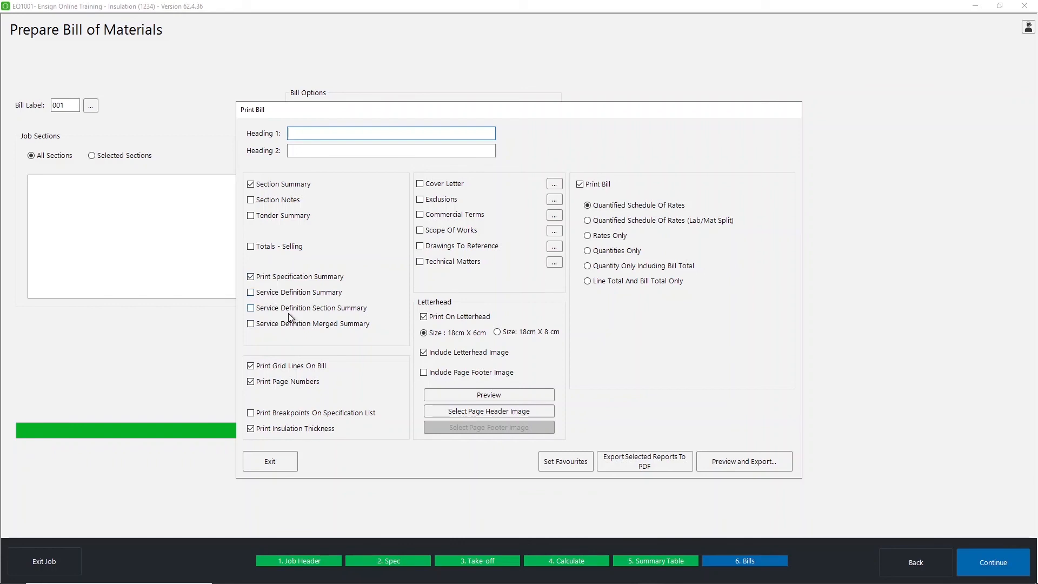
Include the Service Definition Summary and Tender Summary in the bill print, leave out the Section Summary and keep Print Bill enabled.
left_click(286, 295)
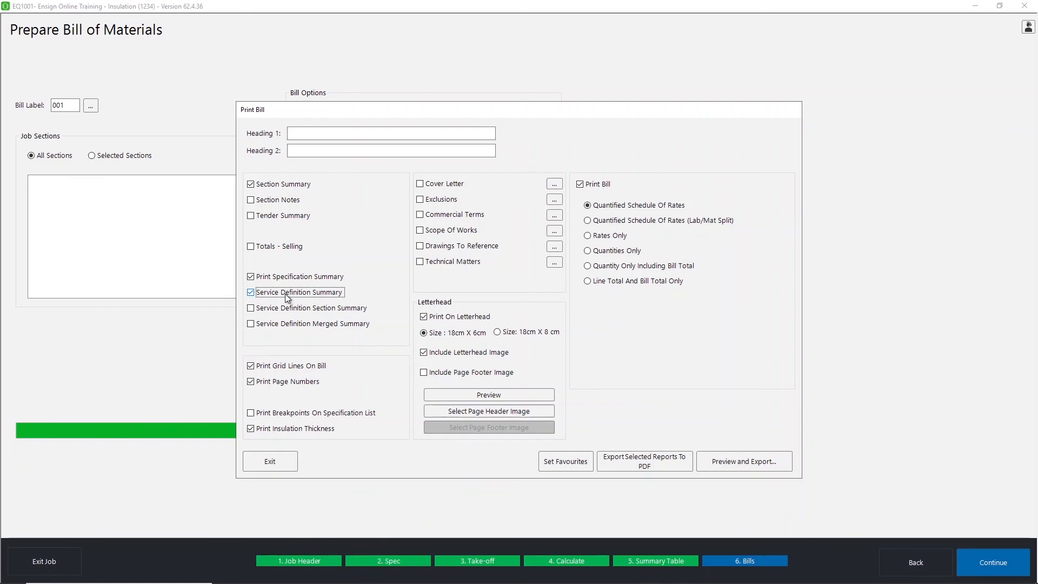
left_click(294, 184)
left_click(280, 215)
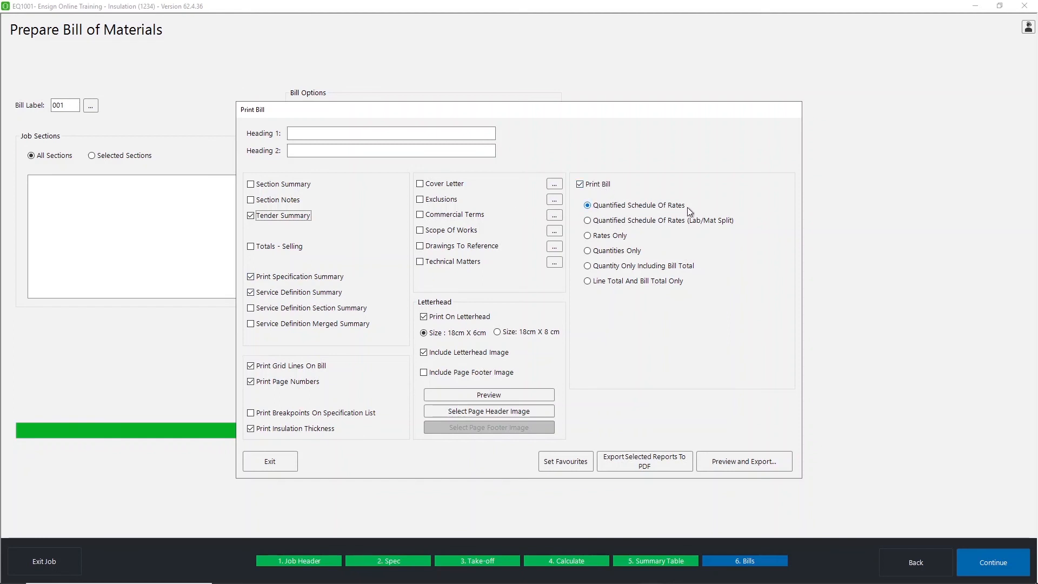
left_click(581, 185)
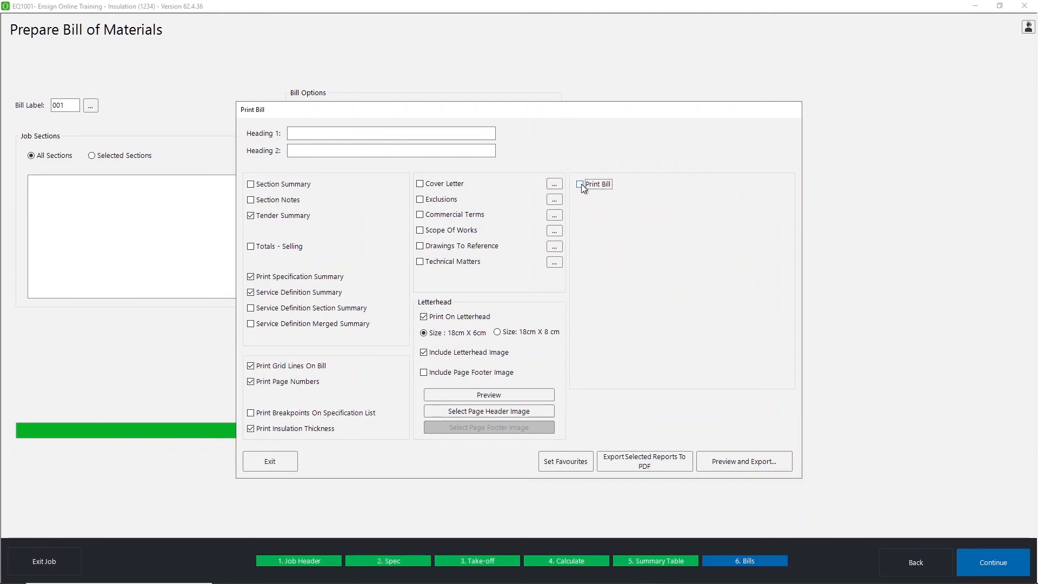
left_click(581, 184)
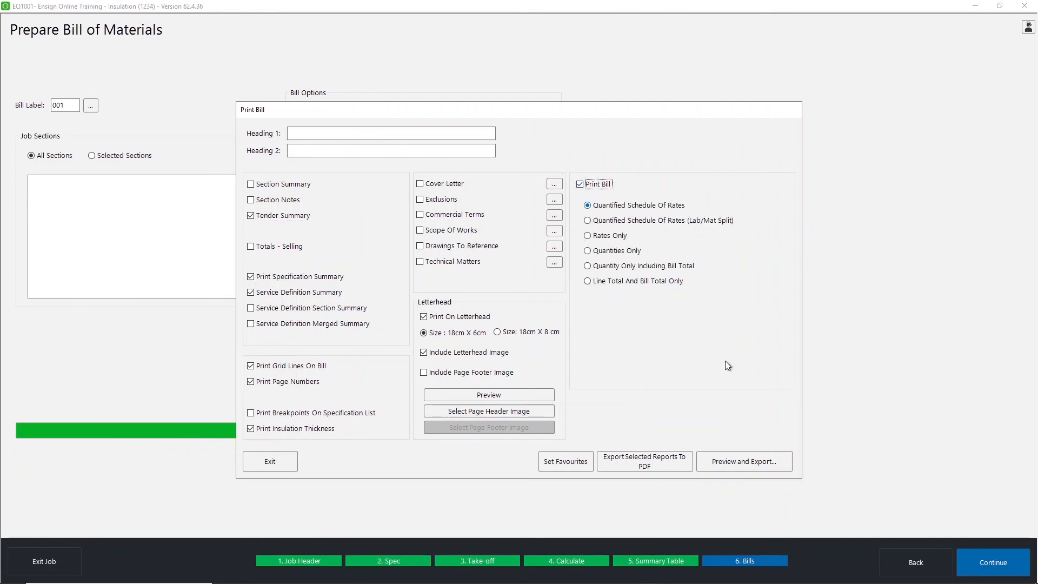
Preview the selected reports in turn: service definition summary, tender summary, bill of quantities and specification details.
left_click(766, 462)
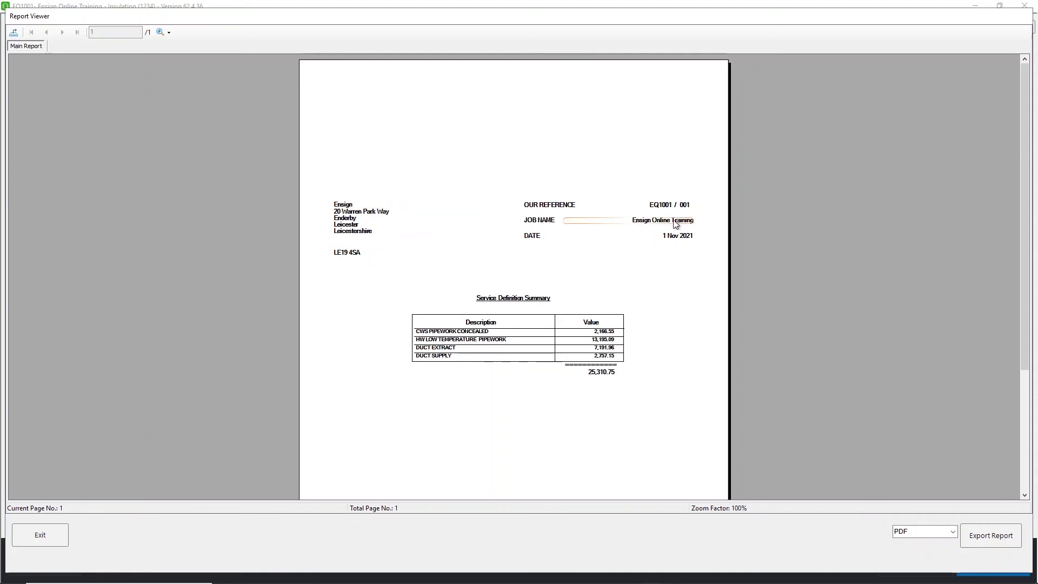
left_click(36, 533)
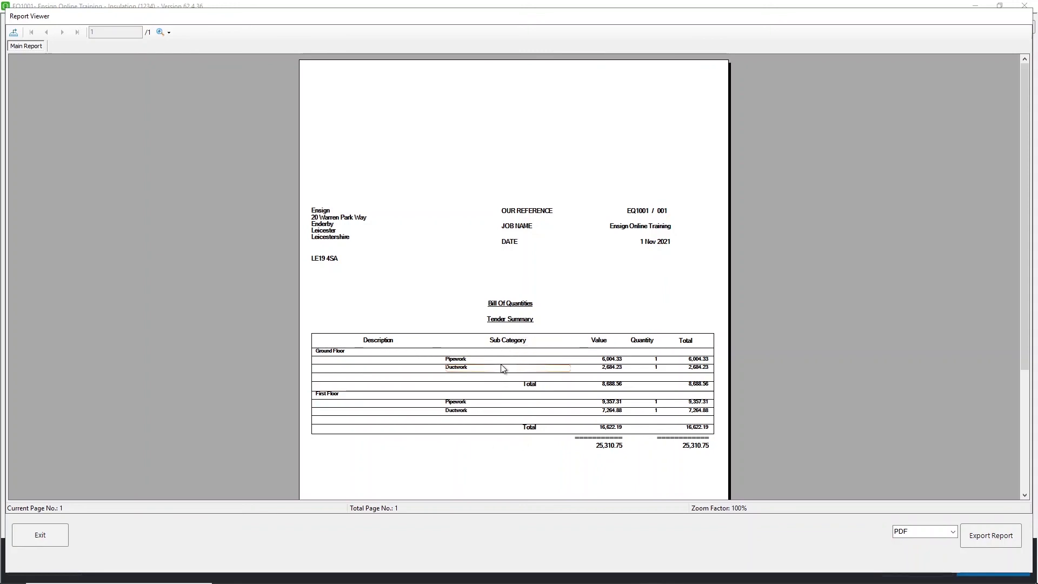
left_click(40, 535)
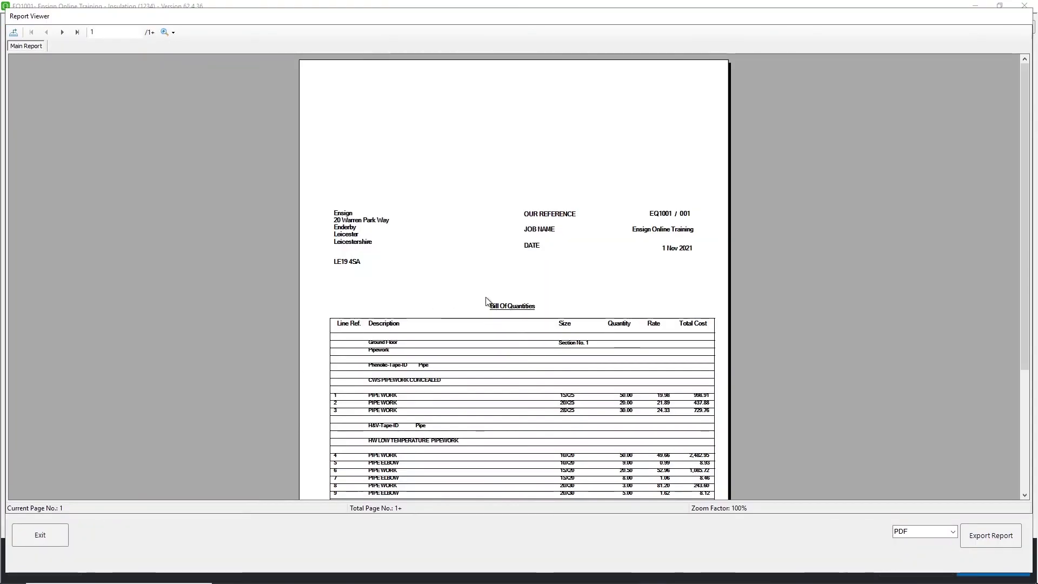
scroll(486, 301, "down", 2)
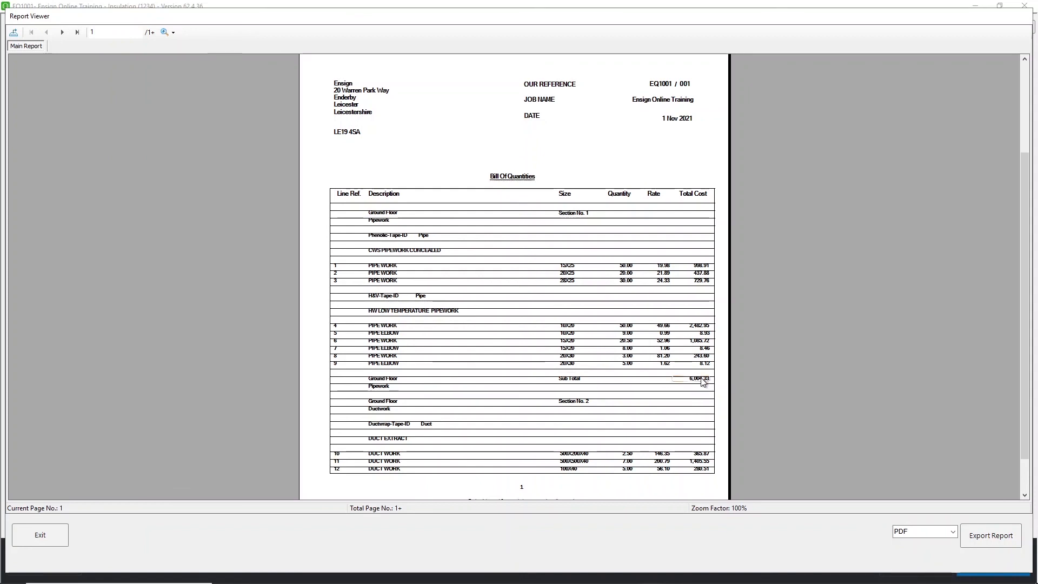
left_click(53, 532)
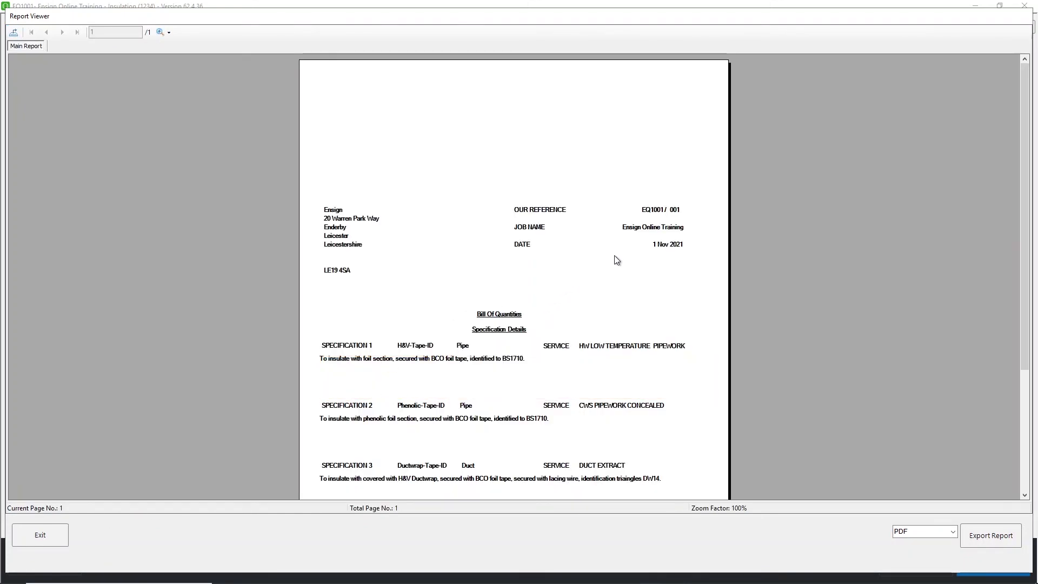
scroll(660, 252, "down", 1)
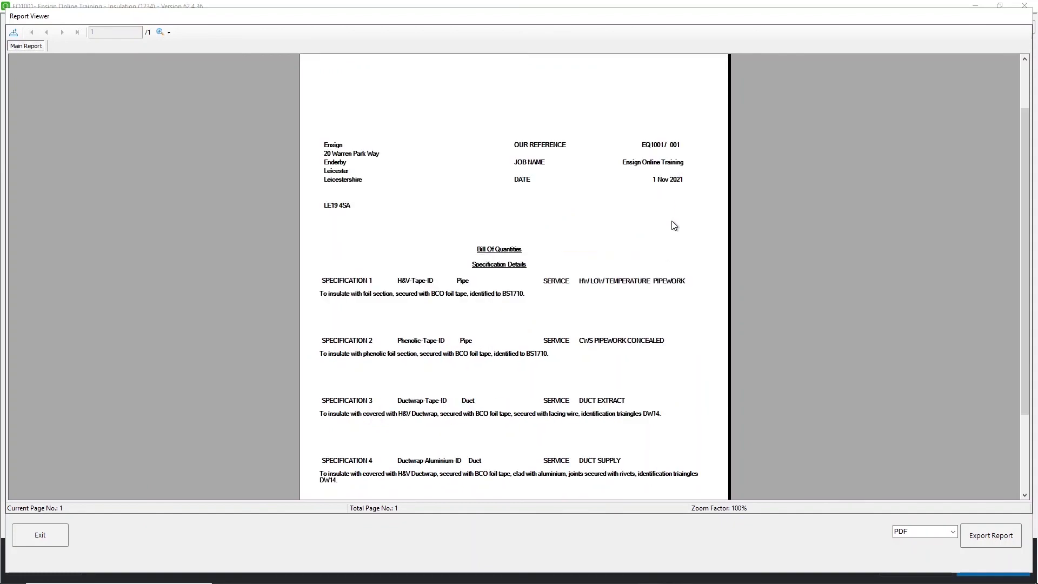
scroll(726, 227, "down", 1)
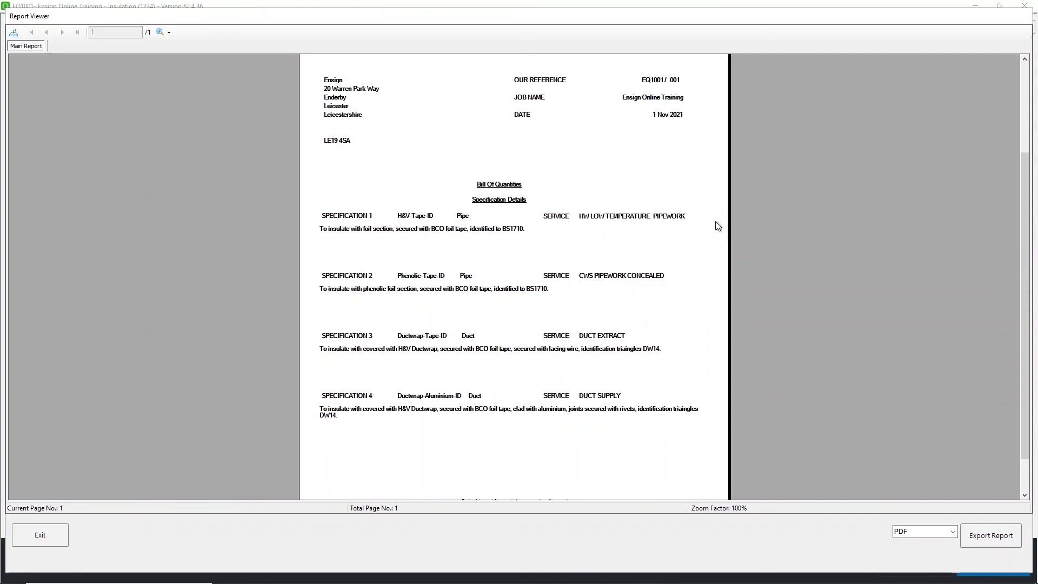
left_click(42, 537)
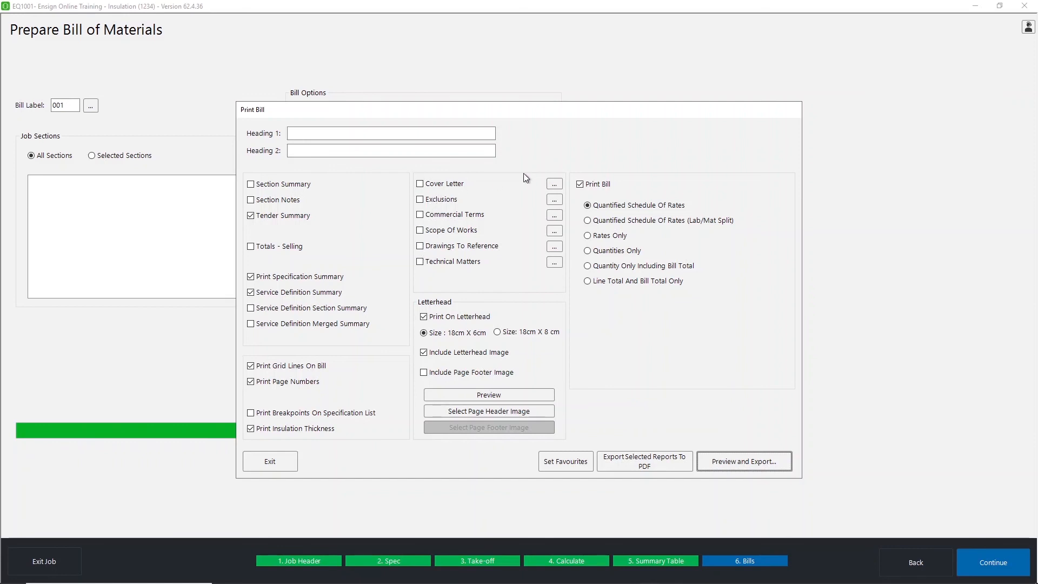
View the cover letter editor, include the Cover Letter in the bill print and exclude the Tender Summary and Print Bill.
left_click(555, 185)
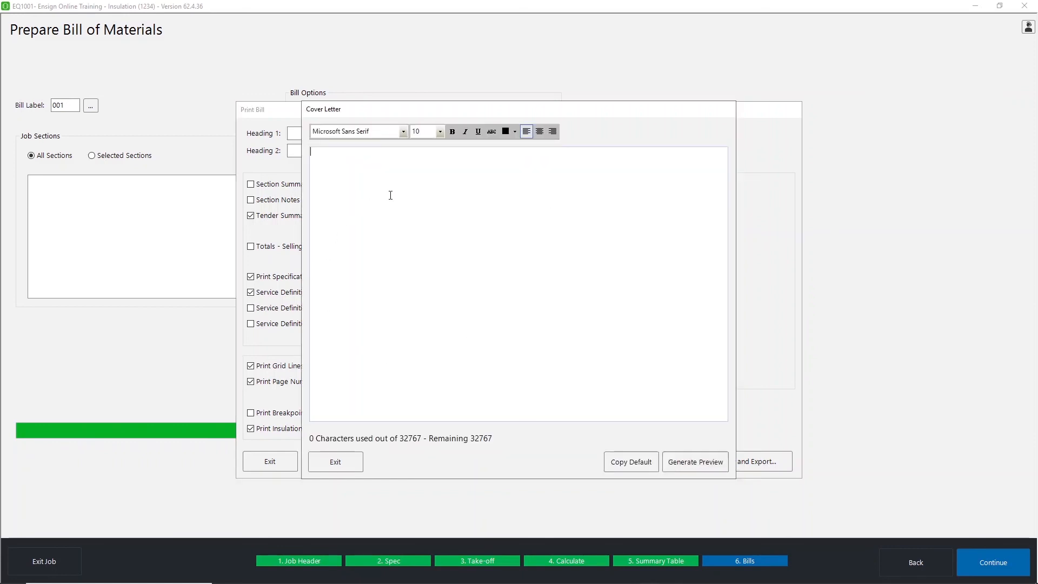
left_click(333, 464)
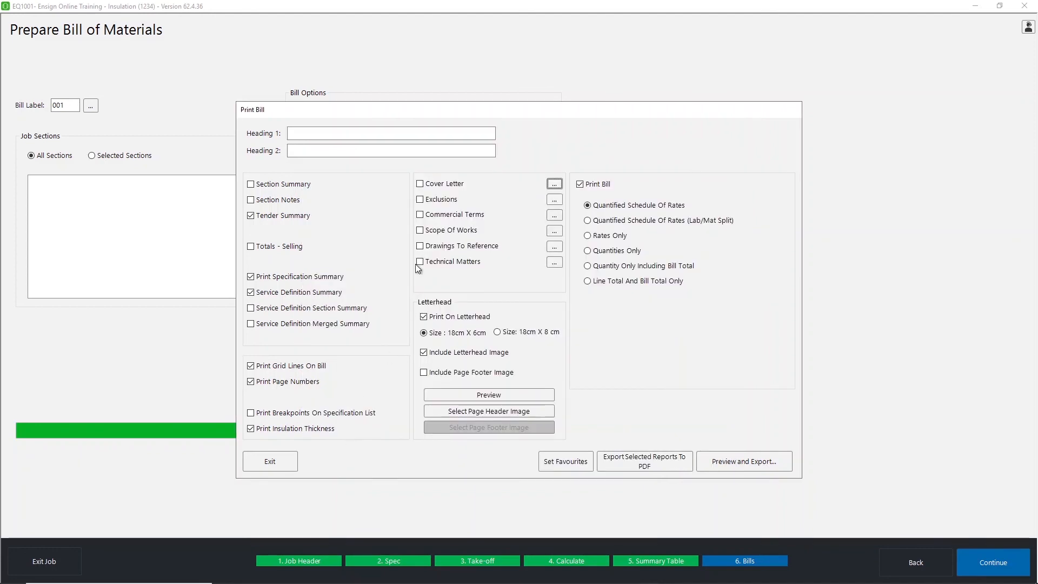
left_click(421, 183)
left_click(290, 293)
left_click(580, 185)
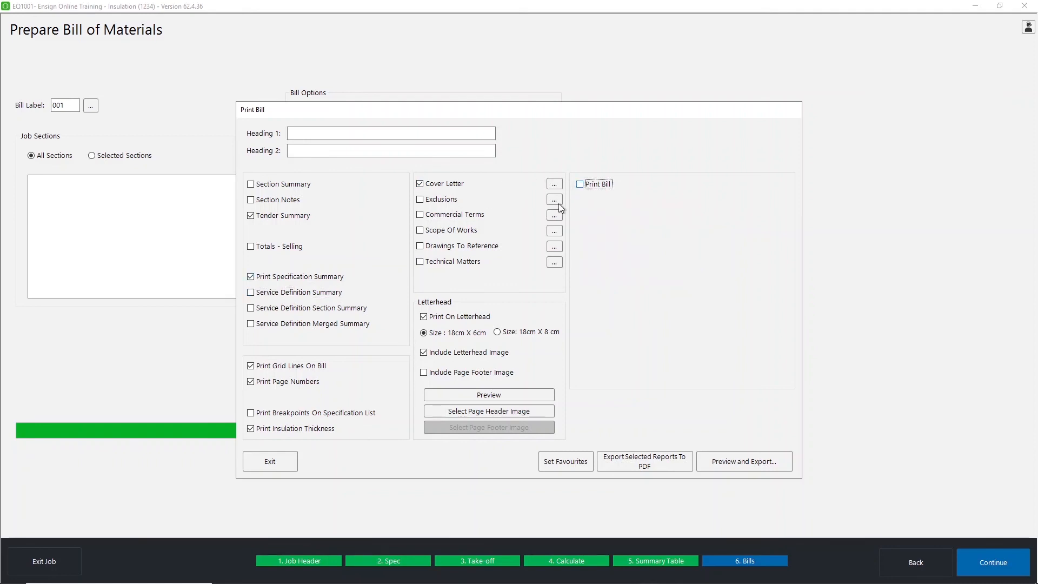
left_click(287, 218)
left_click(278, 292)
Look at the PDF export options for the selected reports, choose a single merged PDF file and leave without exporting.
left_click(630, 462)
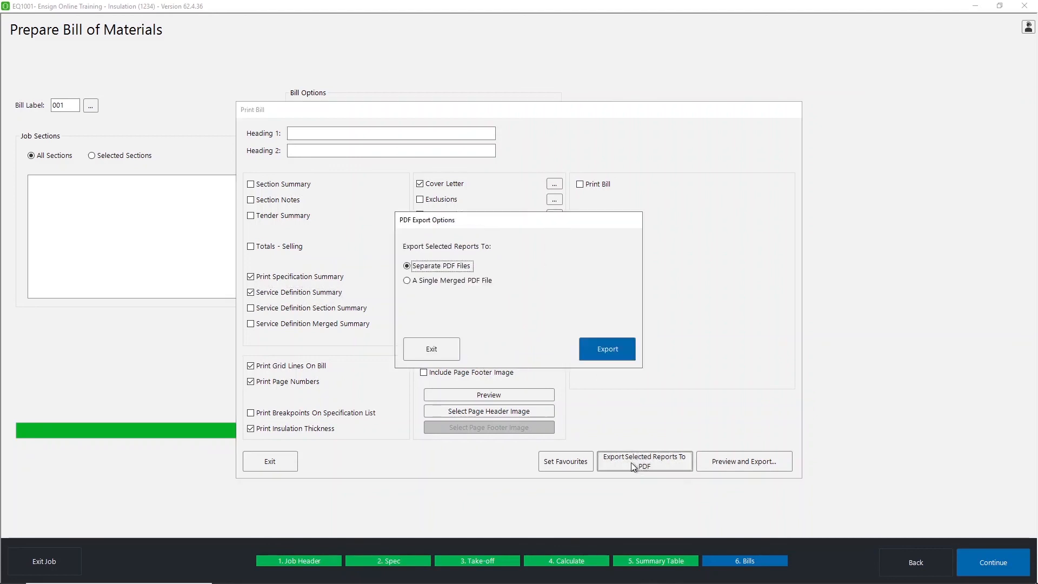
left_click(451, 283)
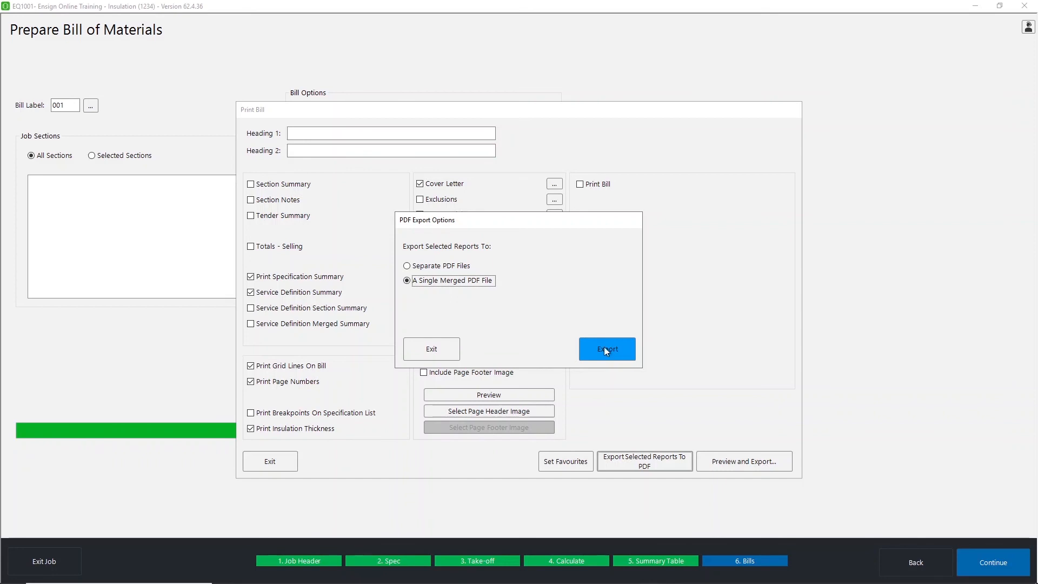
left_click(427, 355)
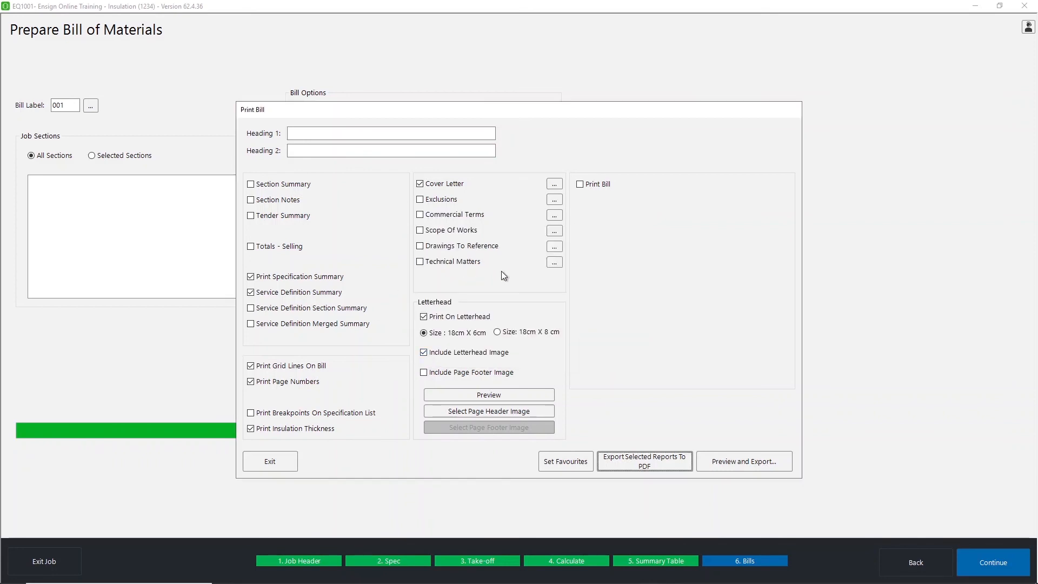